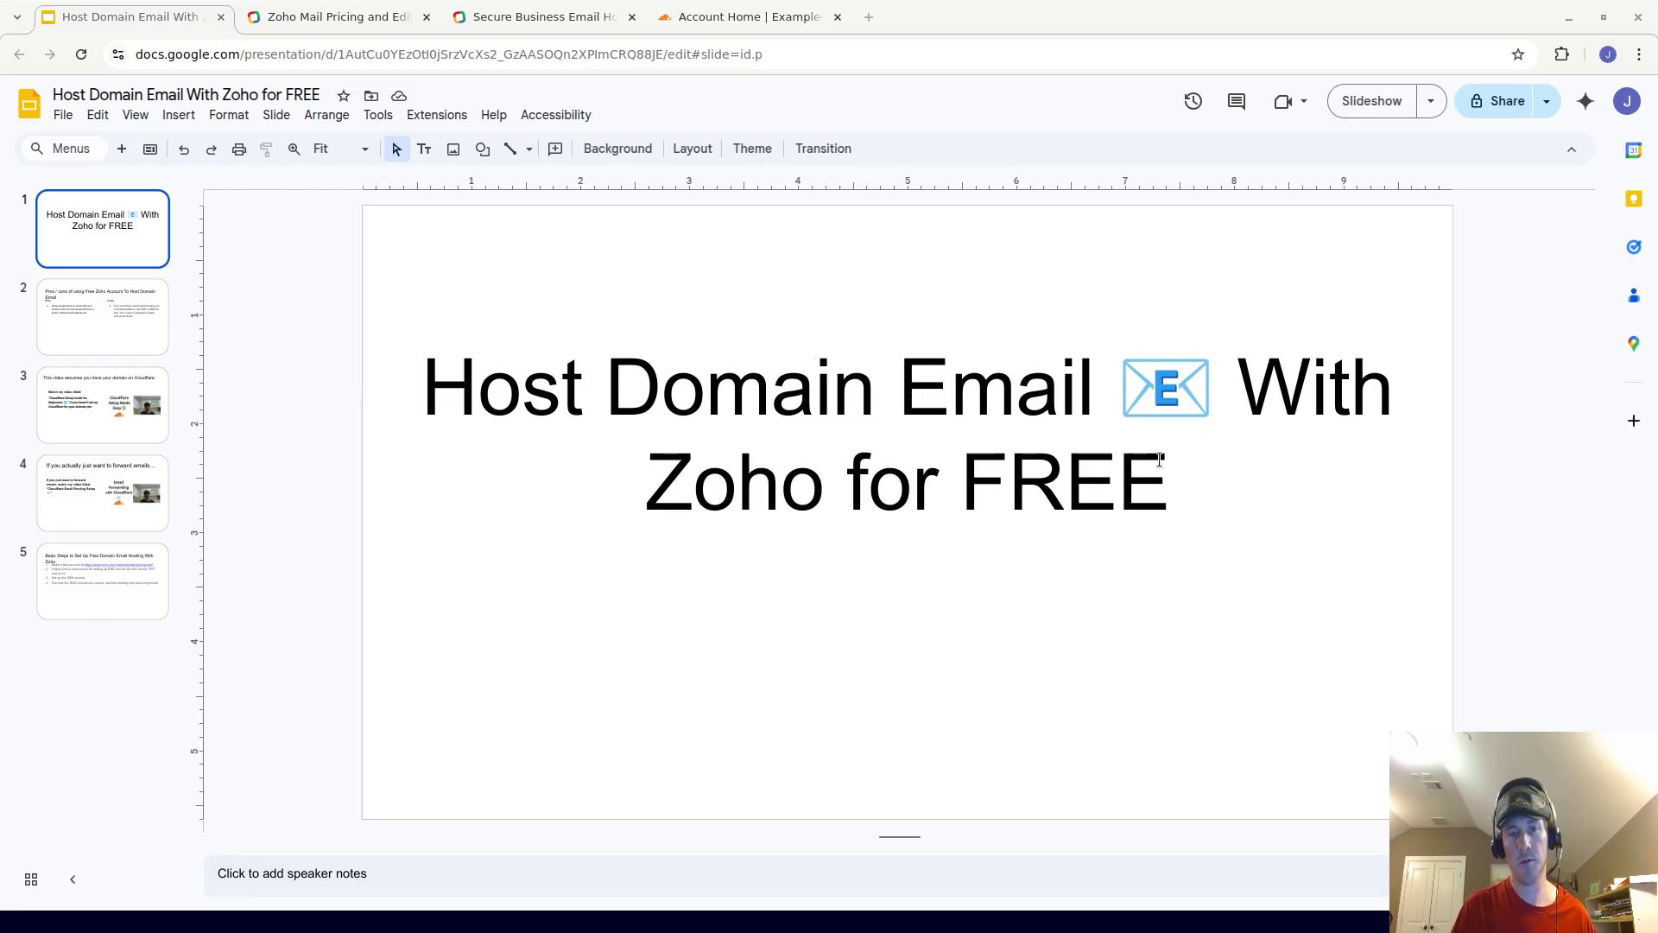
Insert a two-column slide after Pros / cons and title it example.com
{"action": "left_click", "coordinate": [108, 311]}
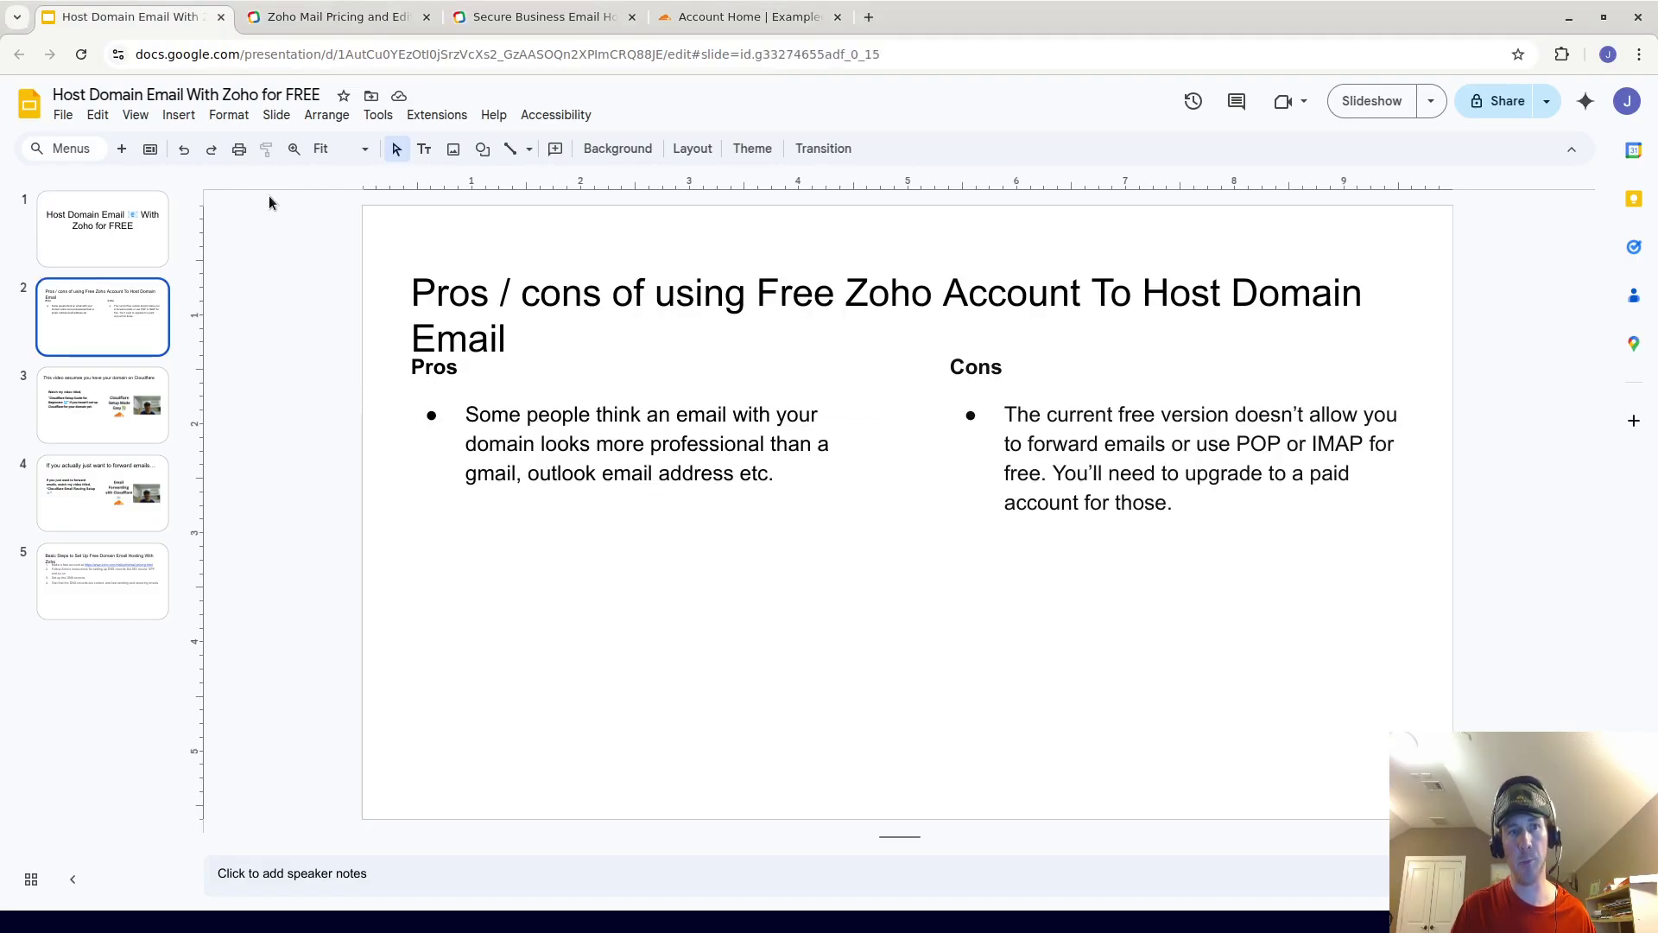
{"action": "left_click", "coordinate": [182, 123]}
{"action": "left_click", "coordinate": [286, 593]}
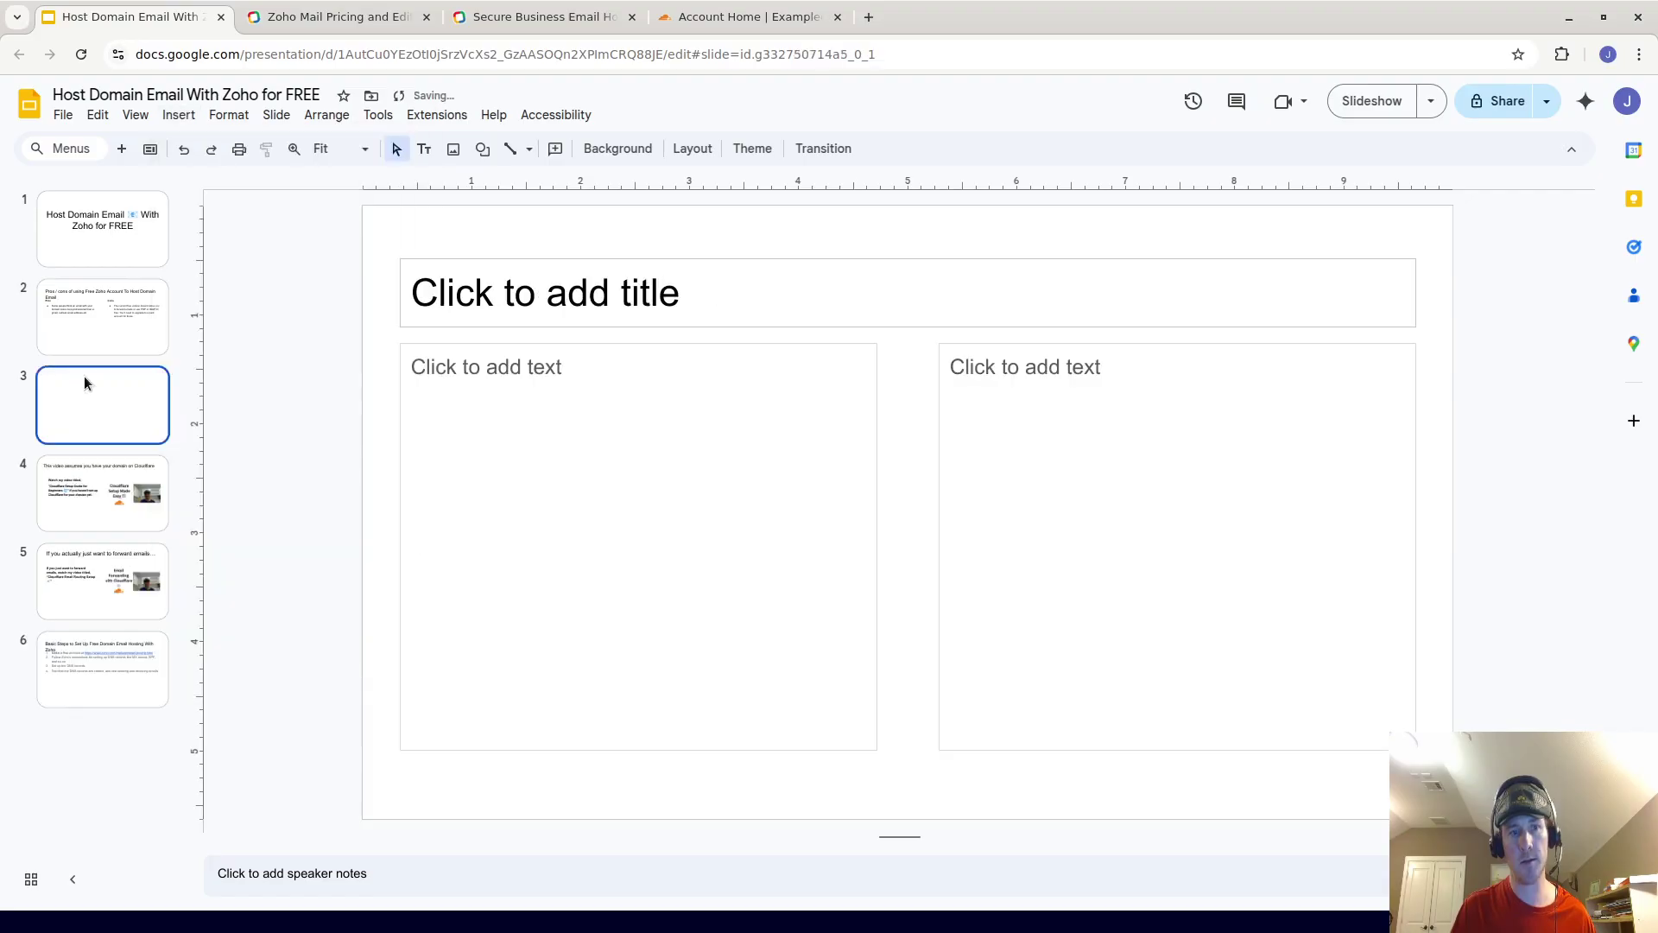
{"action": "left_click", "coordinate": [696, 297]}
{"action": "type", "text": "example.com"}
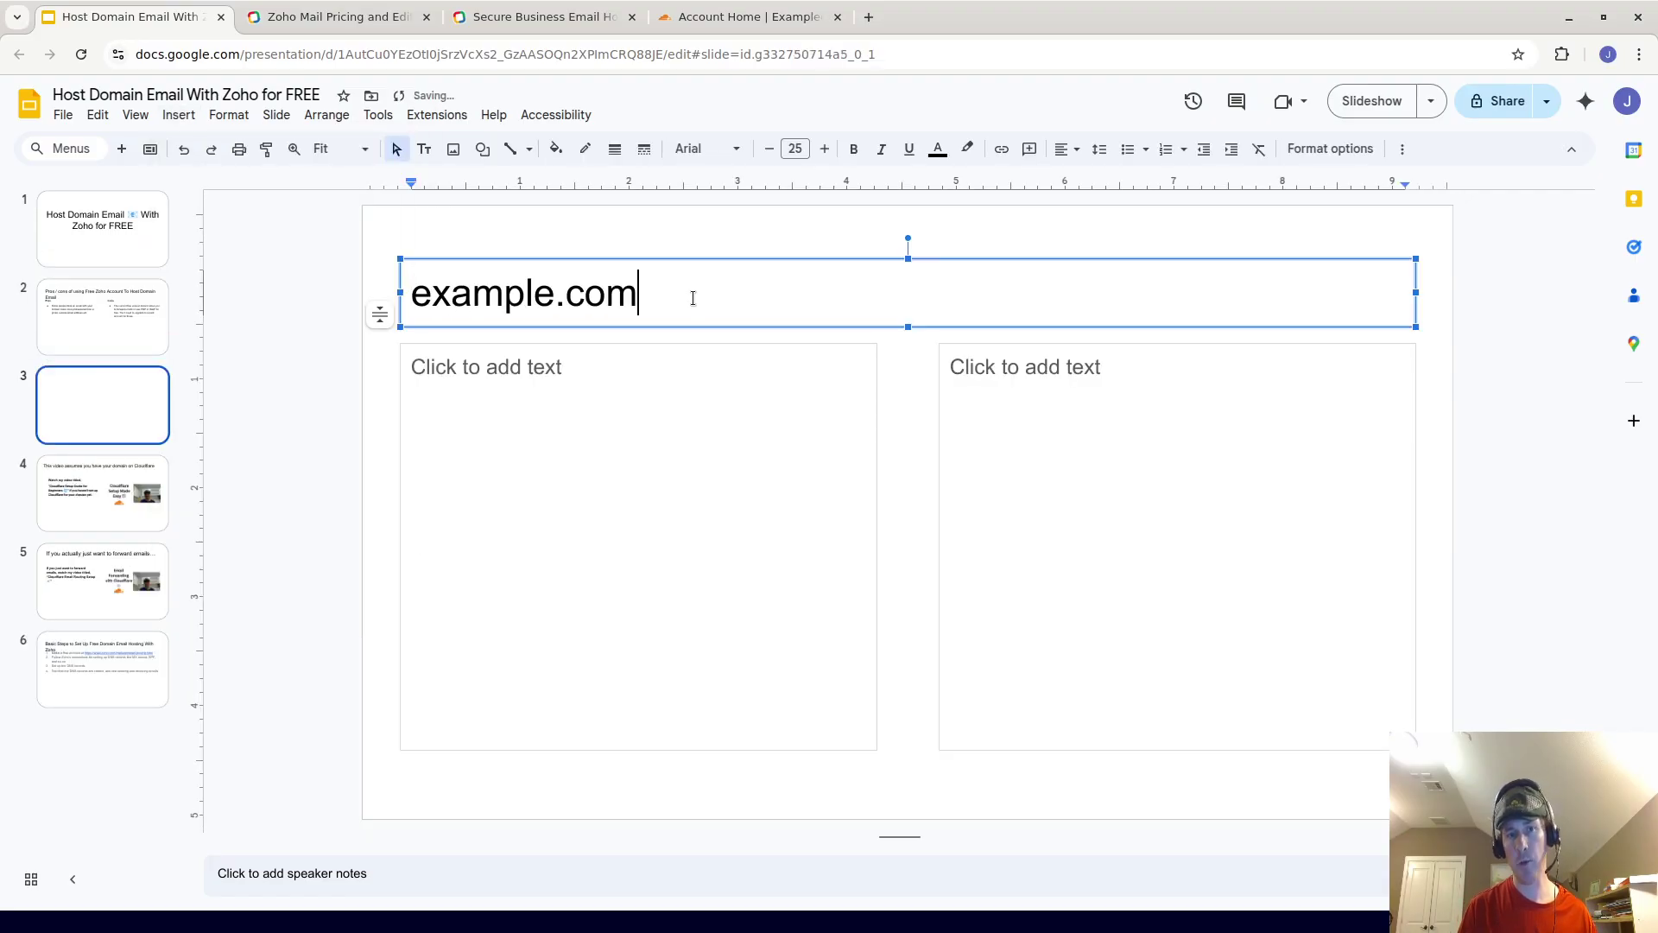
{"action": "left_click", "coordinate": [636, 367]}
{"action": "type", "text": "yourname@example.com"}
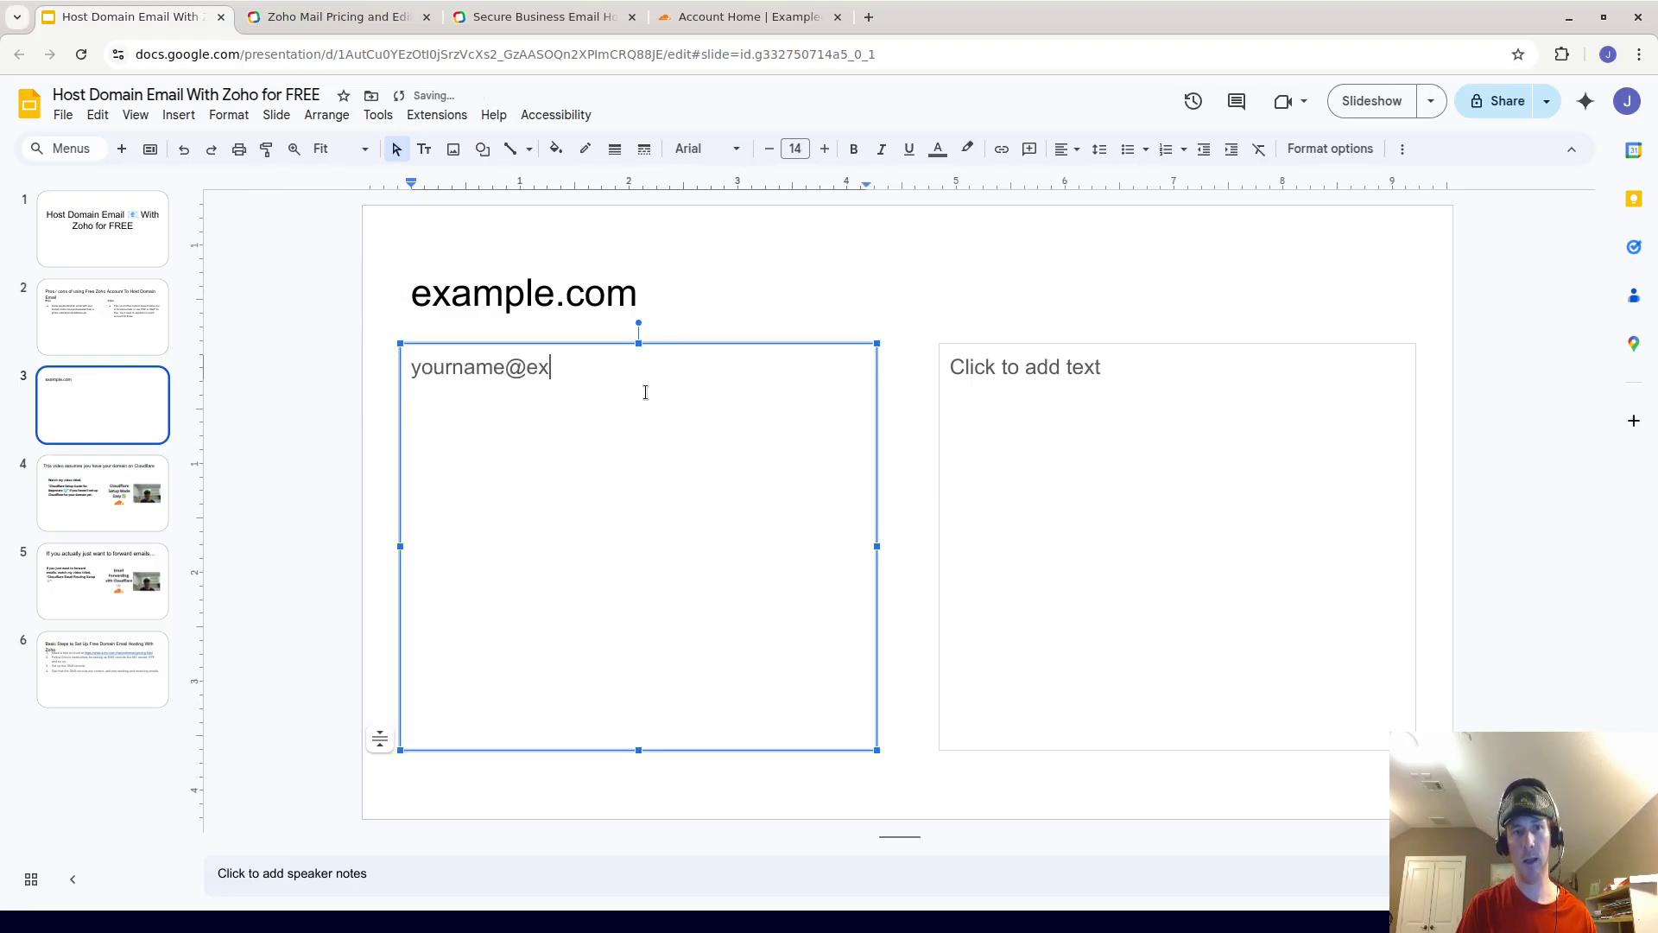
{"action": "left_click", "coordinate": [1128, 376]}
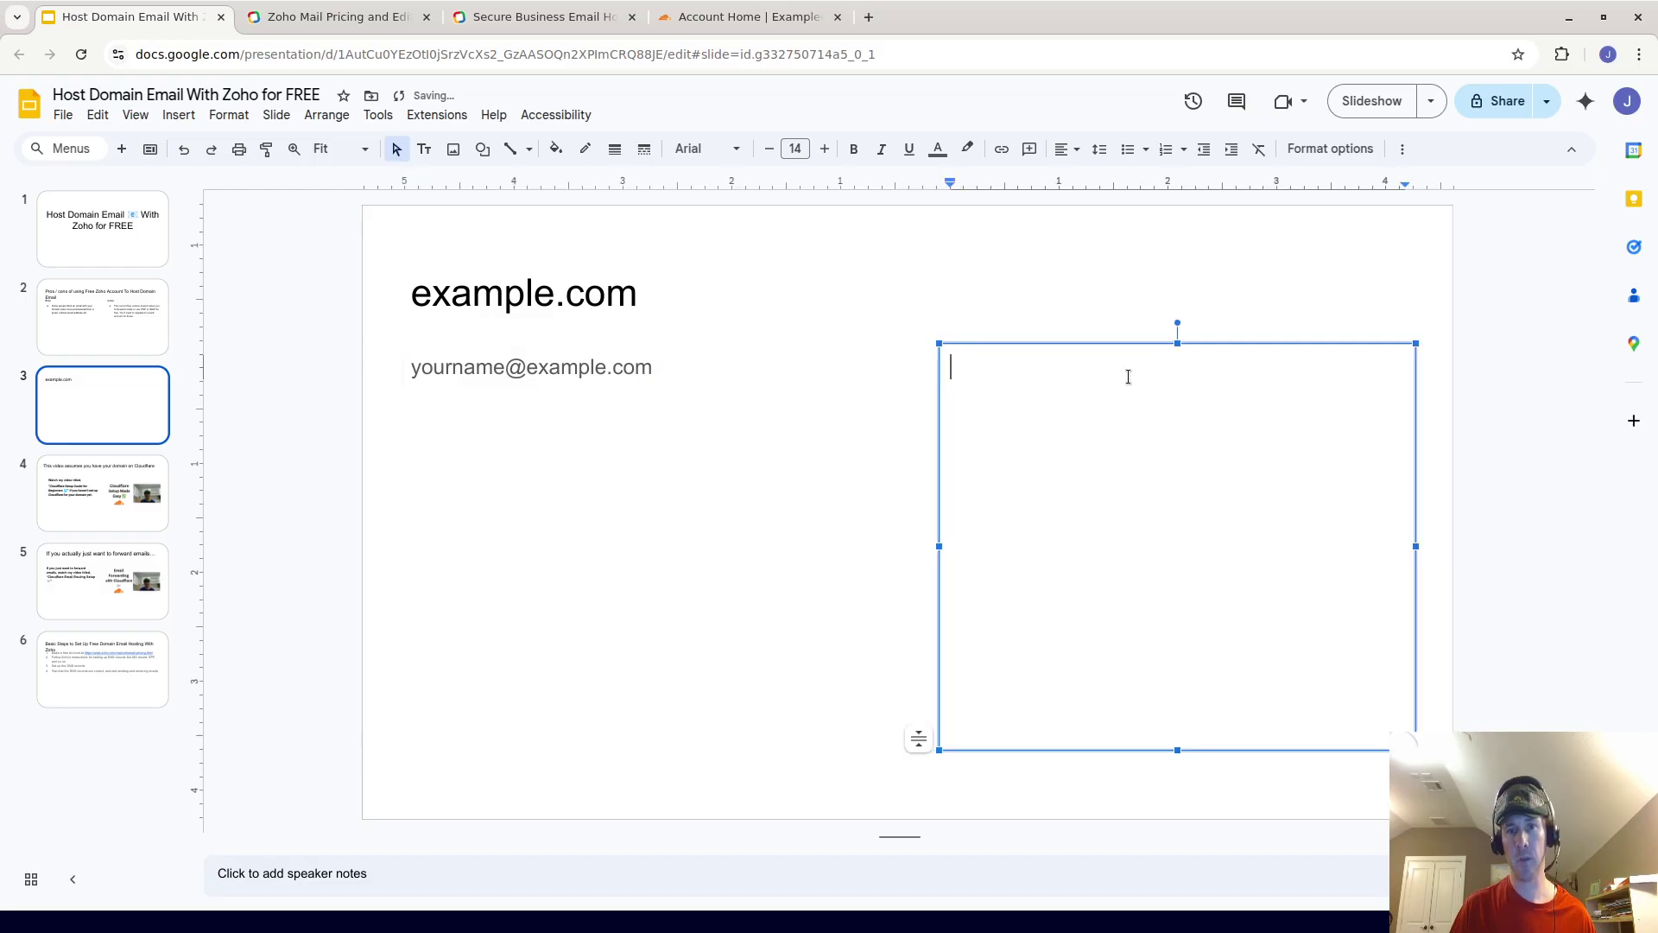
{"action": "left_click_drag", "start_coordinate": [595, 379], "coordinate": [588, 363]}
{"action": "triple_click", "coordinate": [588, 358]}
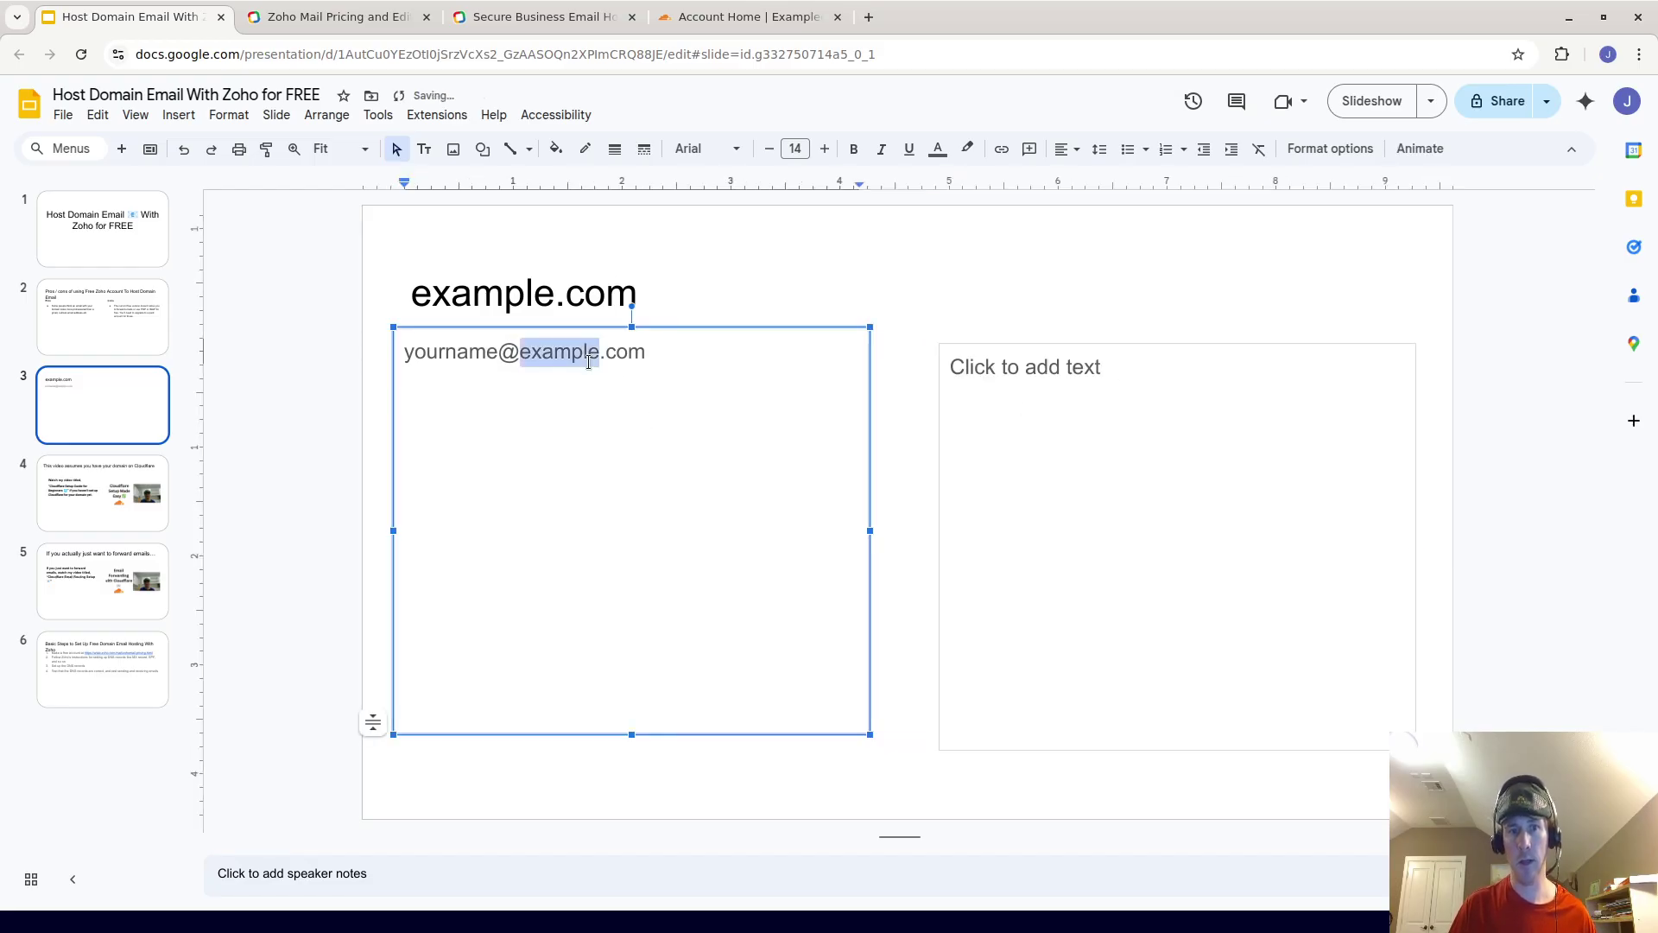
{"action": "left_click", "coordinate": [1002, 436]}
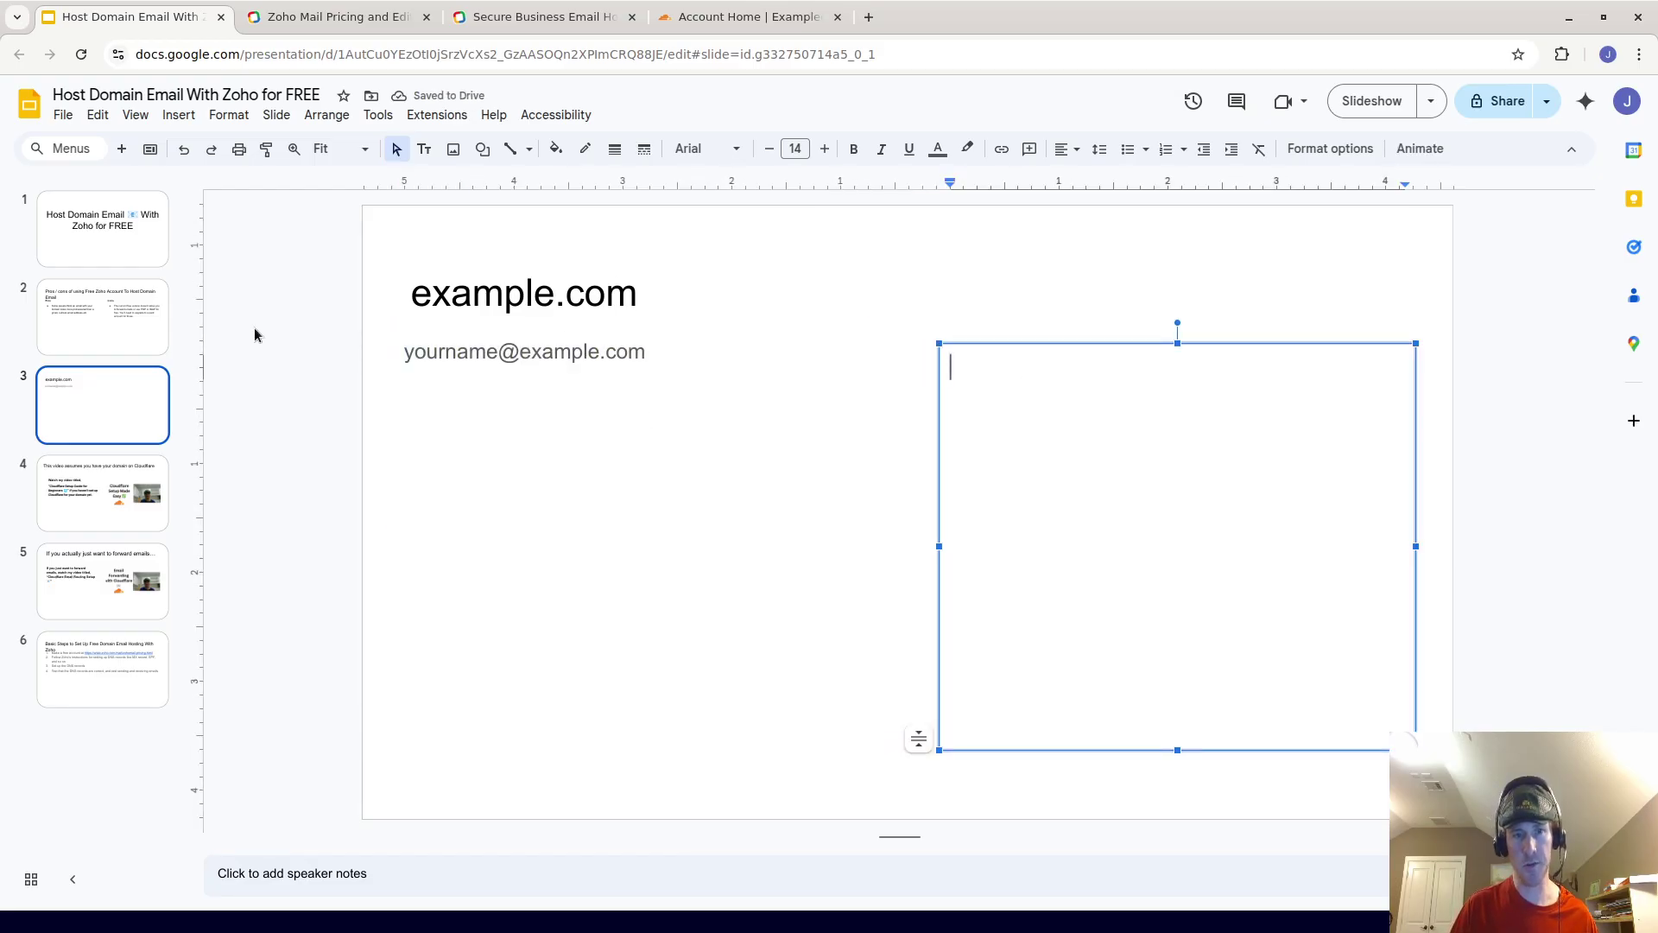
{"action": "left_click", "coordinate": [136, 320]}
{"action": "key", "text": "Up"}
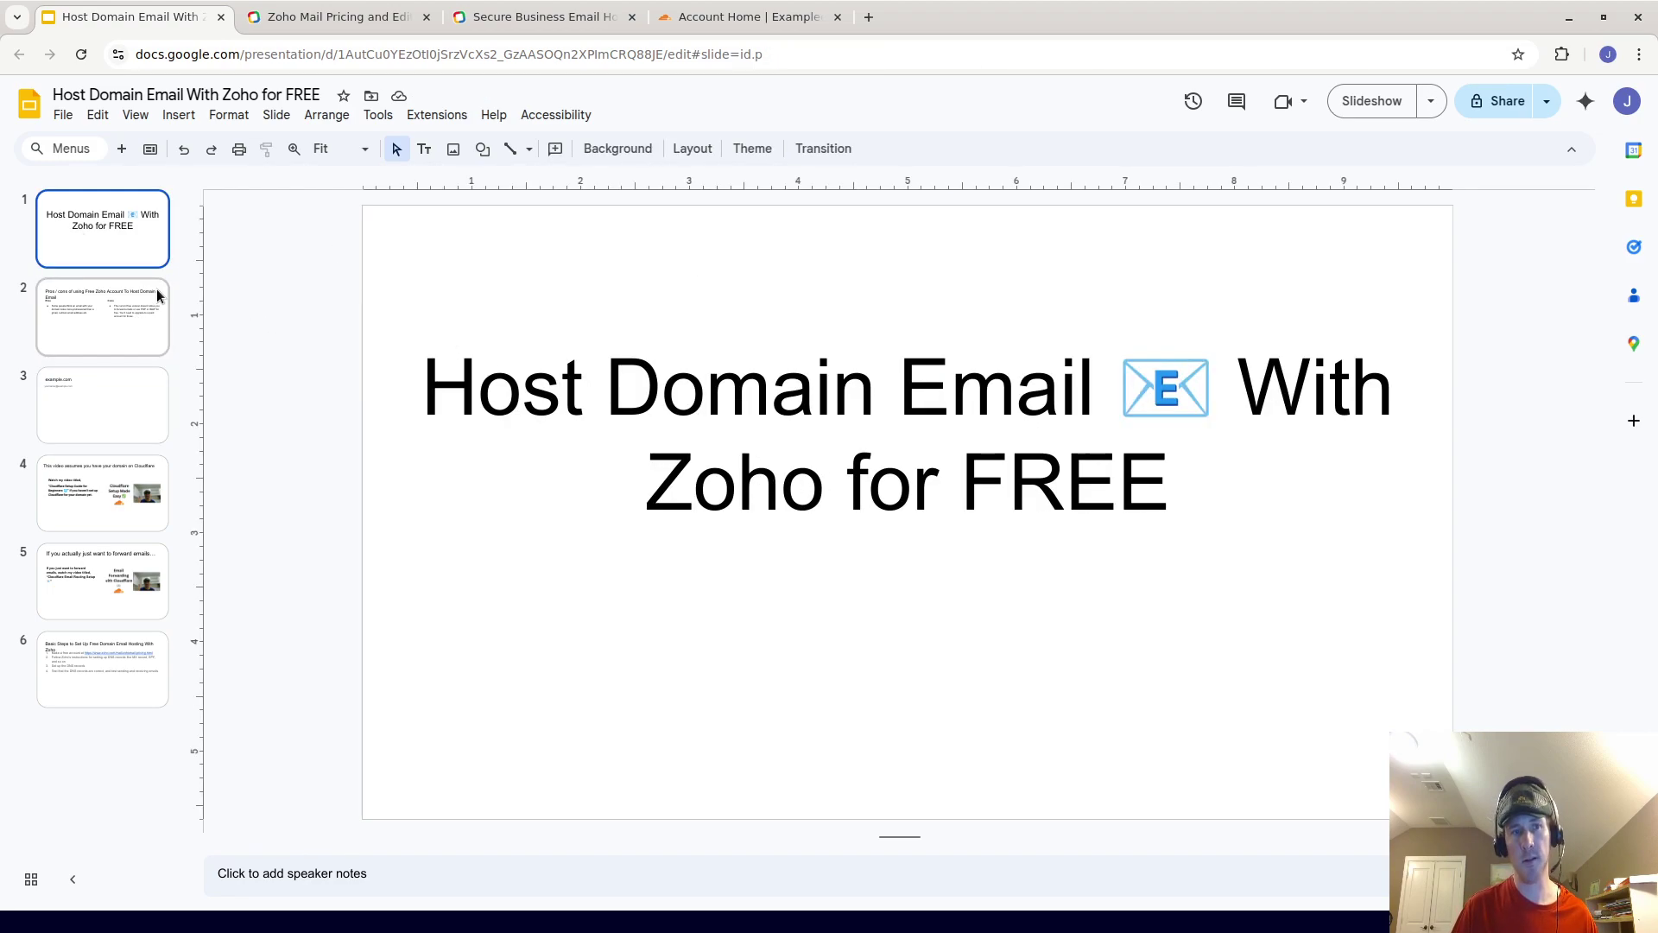
Review the Pros / cons slide, highlighting the Cons bullet and the words forward and POP
{"action": "left_click", "coordinate": [102, 338]}
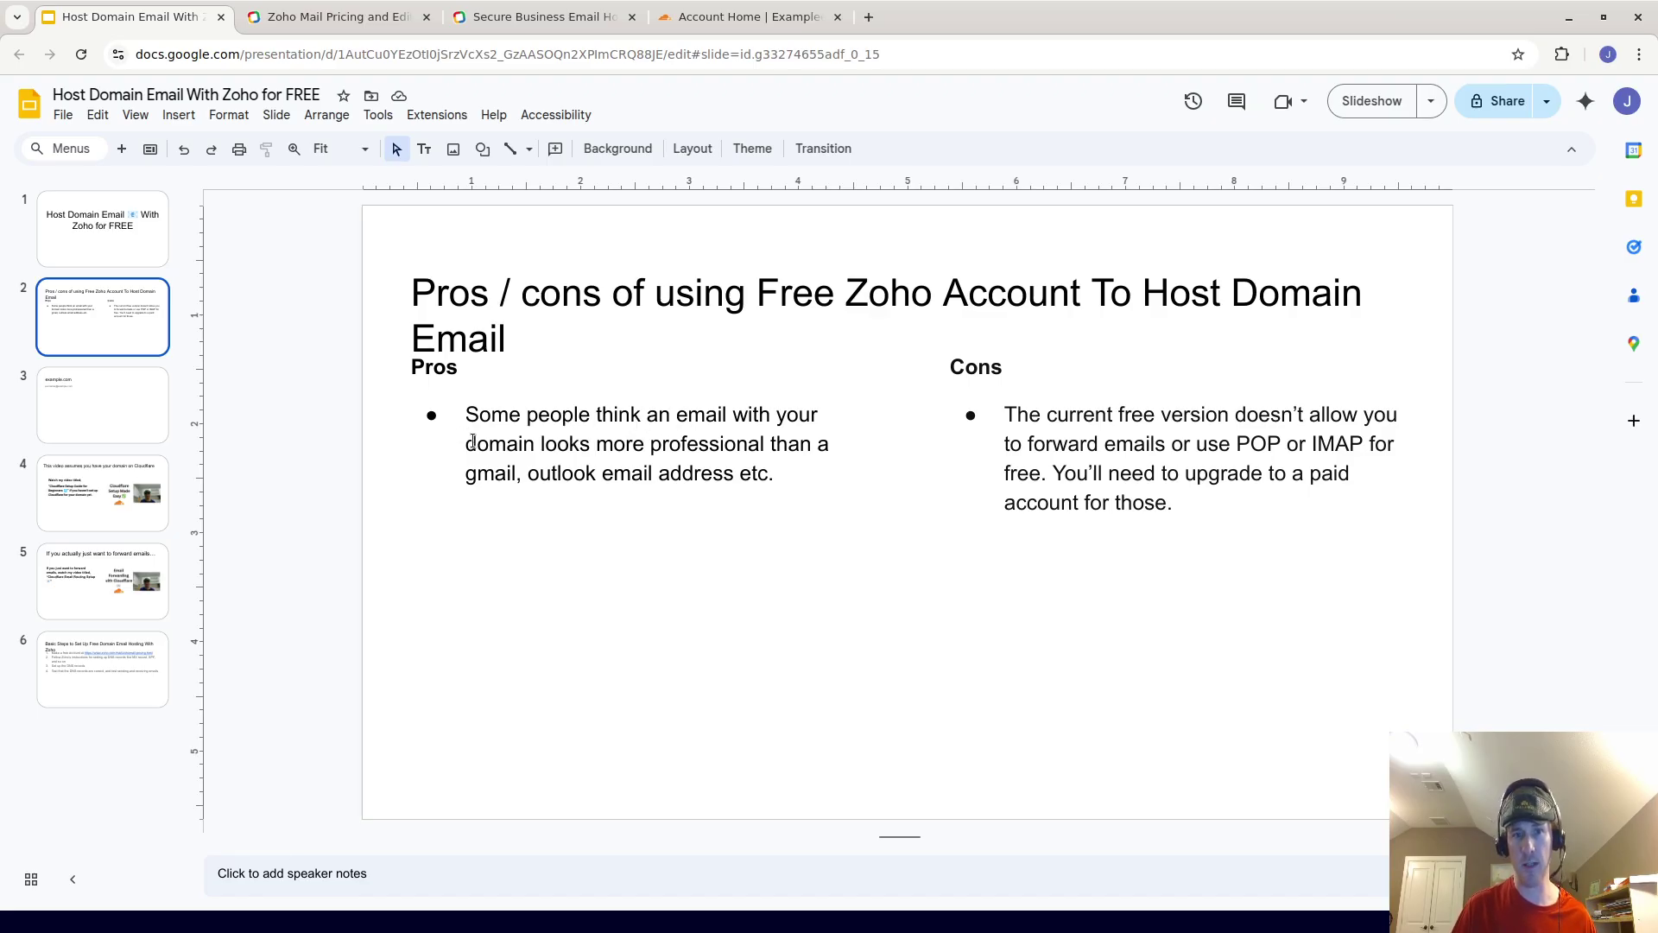
{"action": "left_click", "coordinate": [788, 484]}
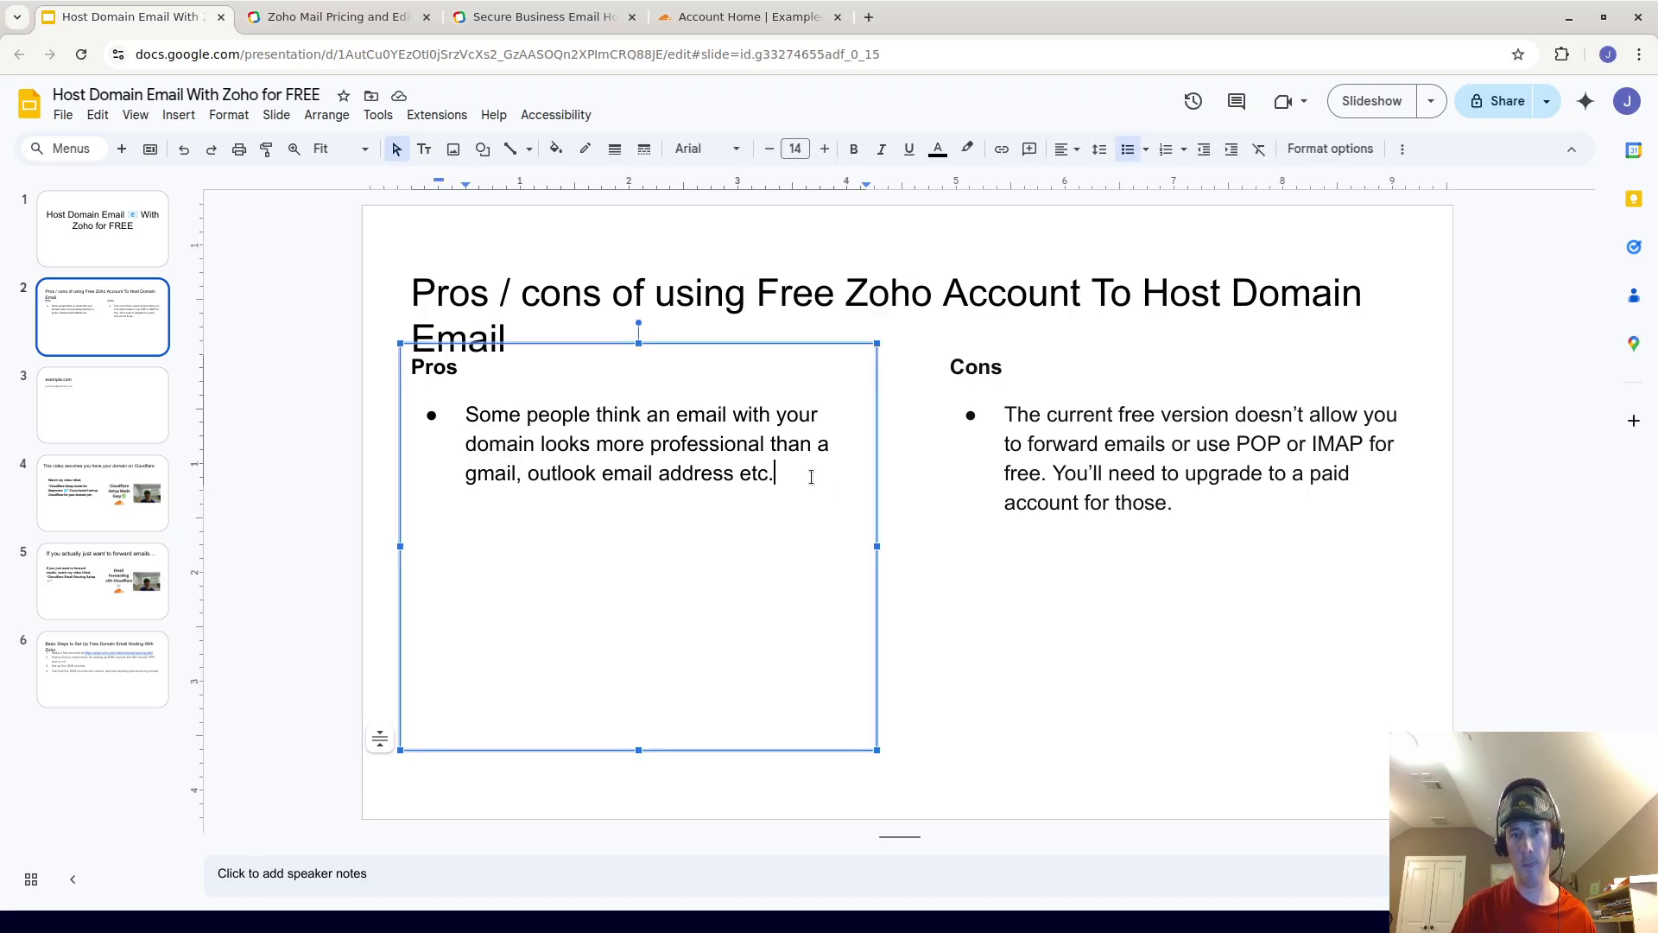
{"action": "left_click", "coordinate": [99, 391]}
{"action": "left_click", "coordinate": [88, 330]}
{"action": "left_click", "coordinate": [97, 397]}
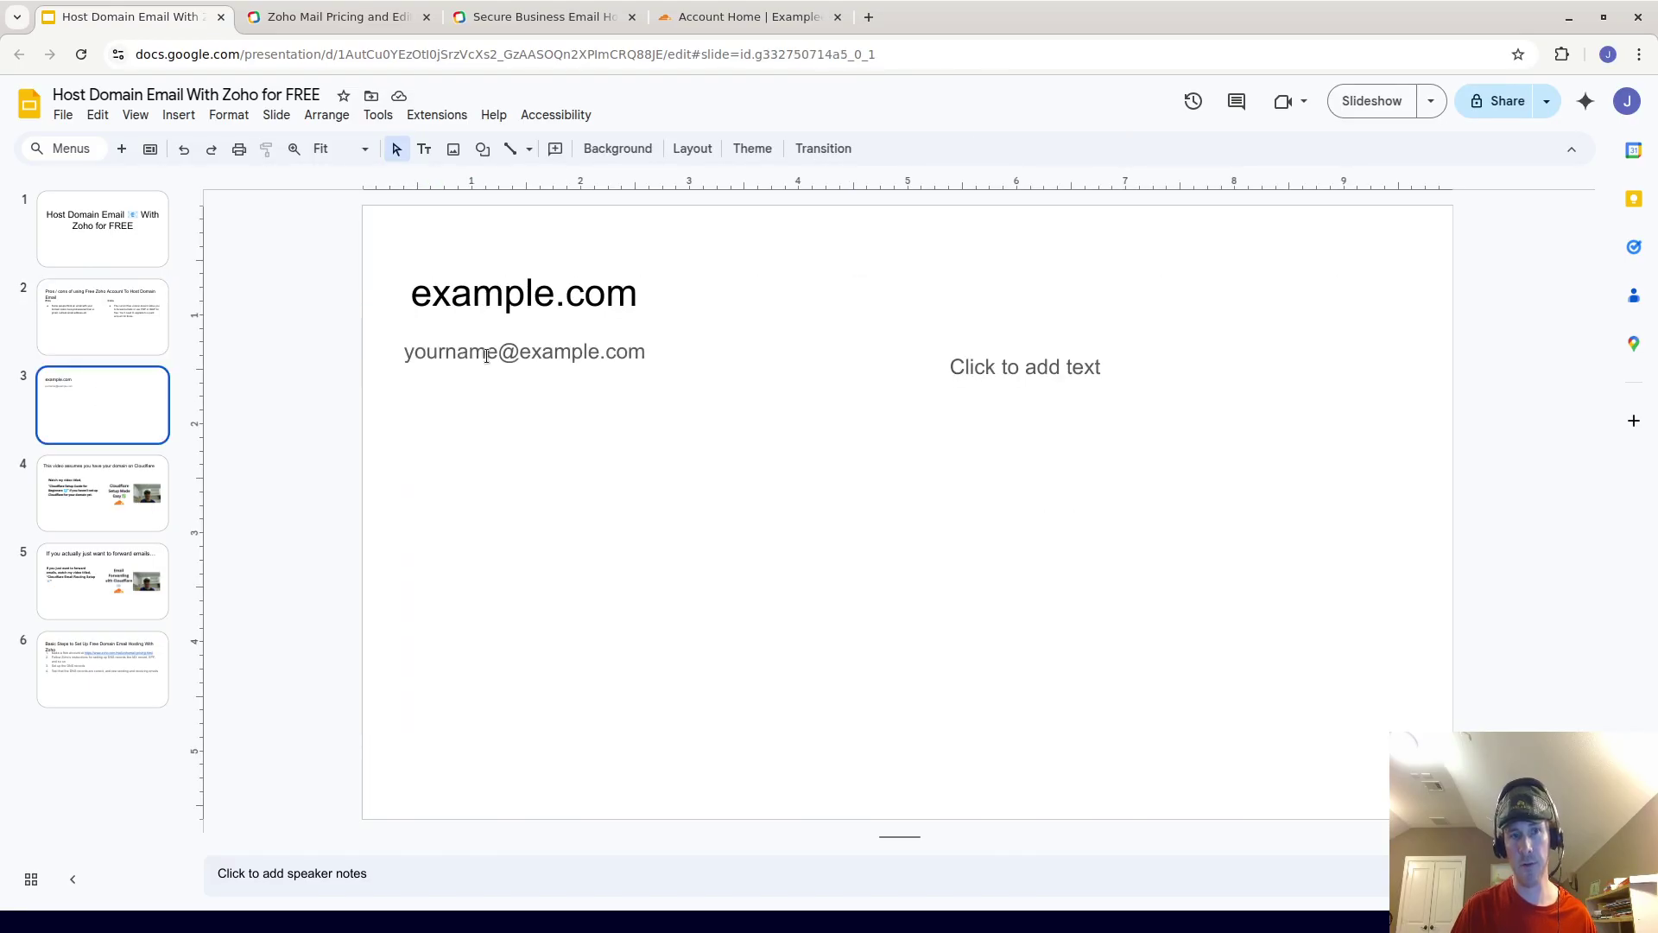
{"action": "left_click", "coordinate": [125, 302]}
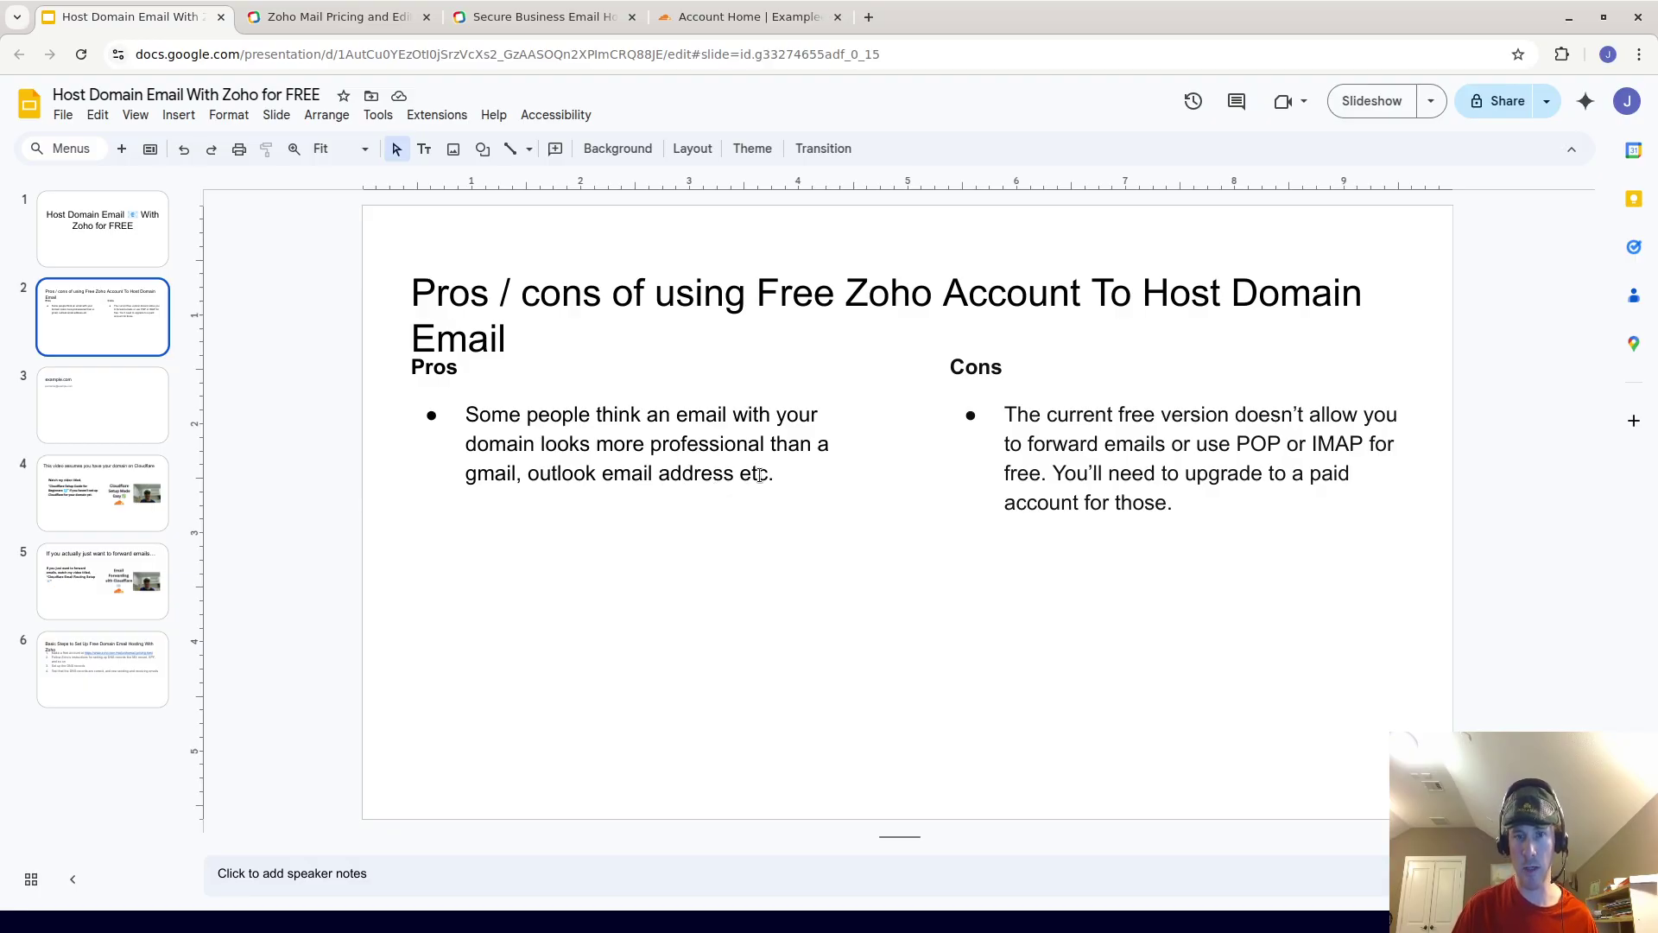
{"action": "left_click", "coordinate": [769, 475]}
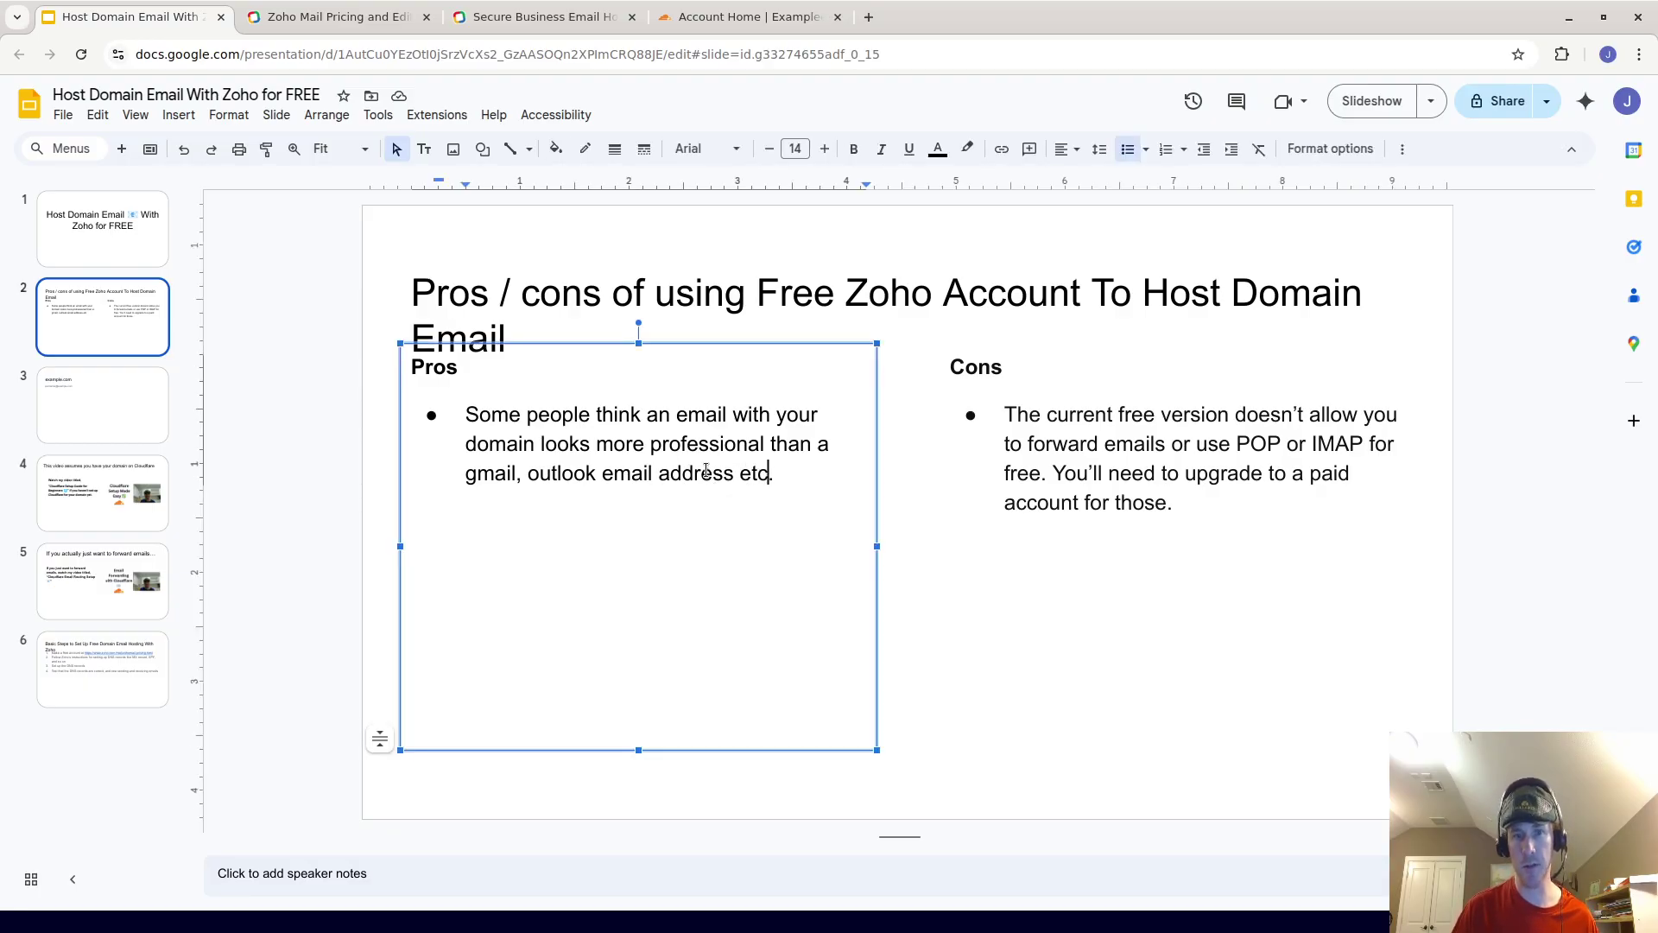
{"action": "triple_click", "coordinate": [1066, 437]}
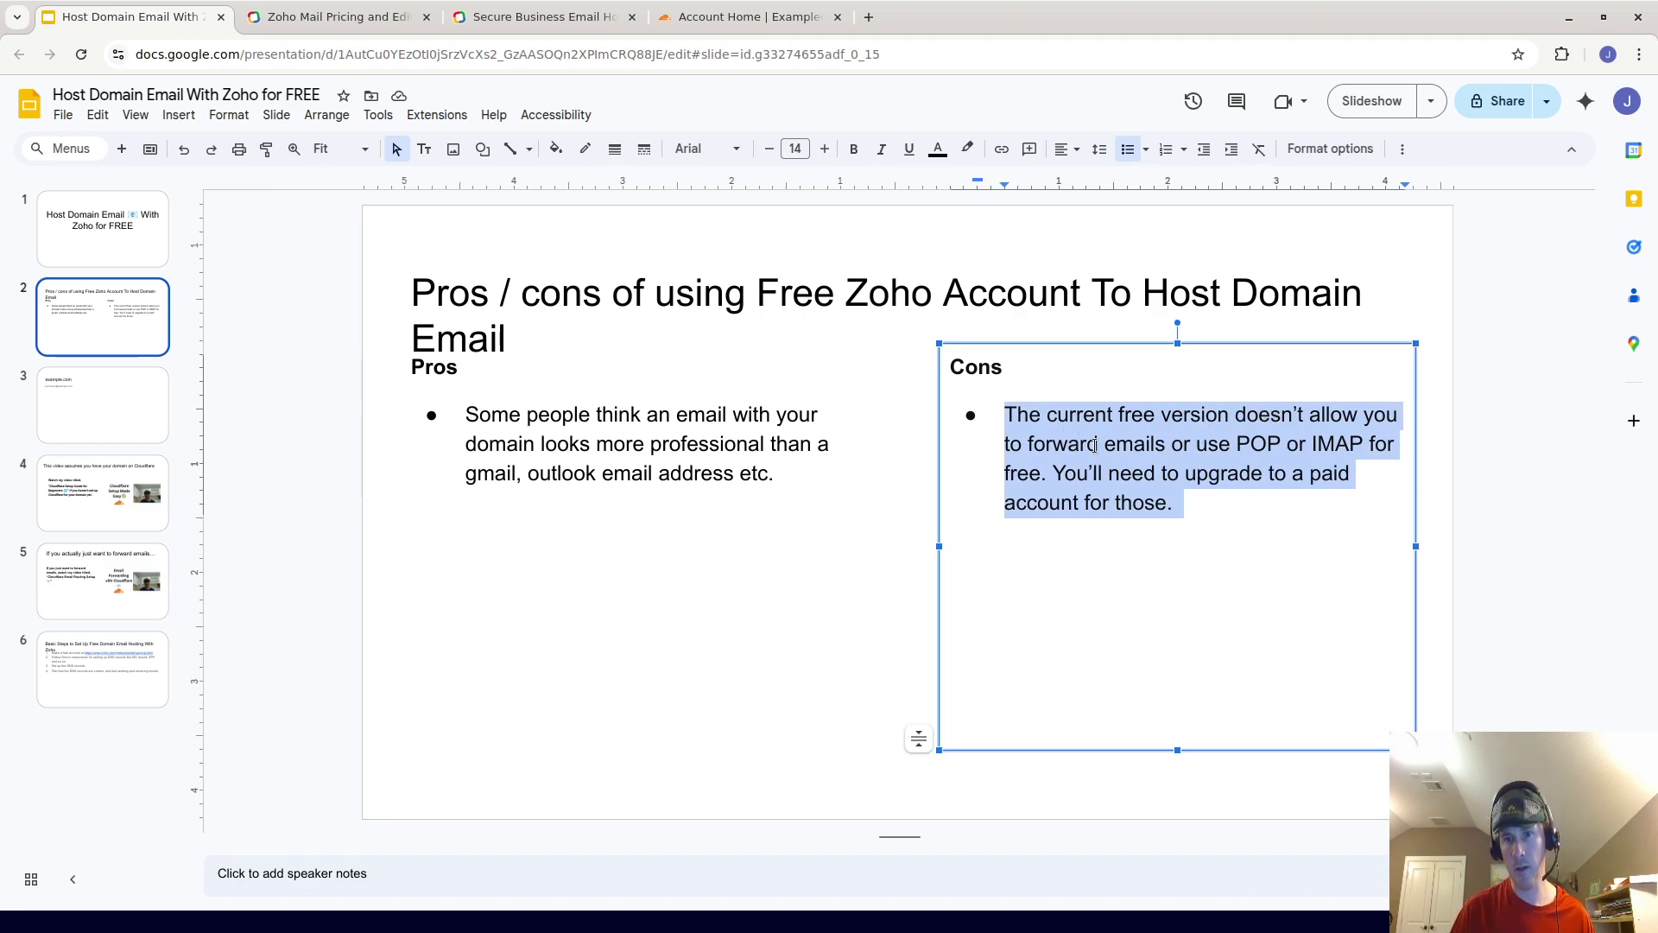
{"action": "double_click", "coordinate": [1095, 445]}
{"action": "double_click", "coordinate": [1245, 446]}
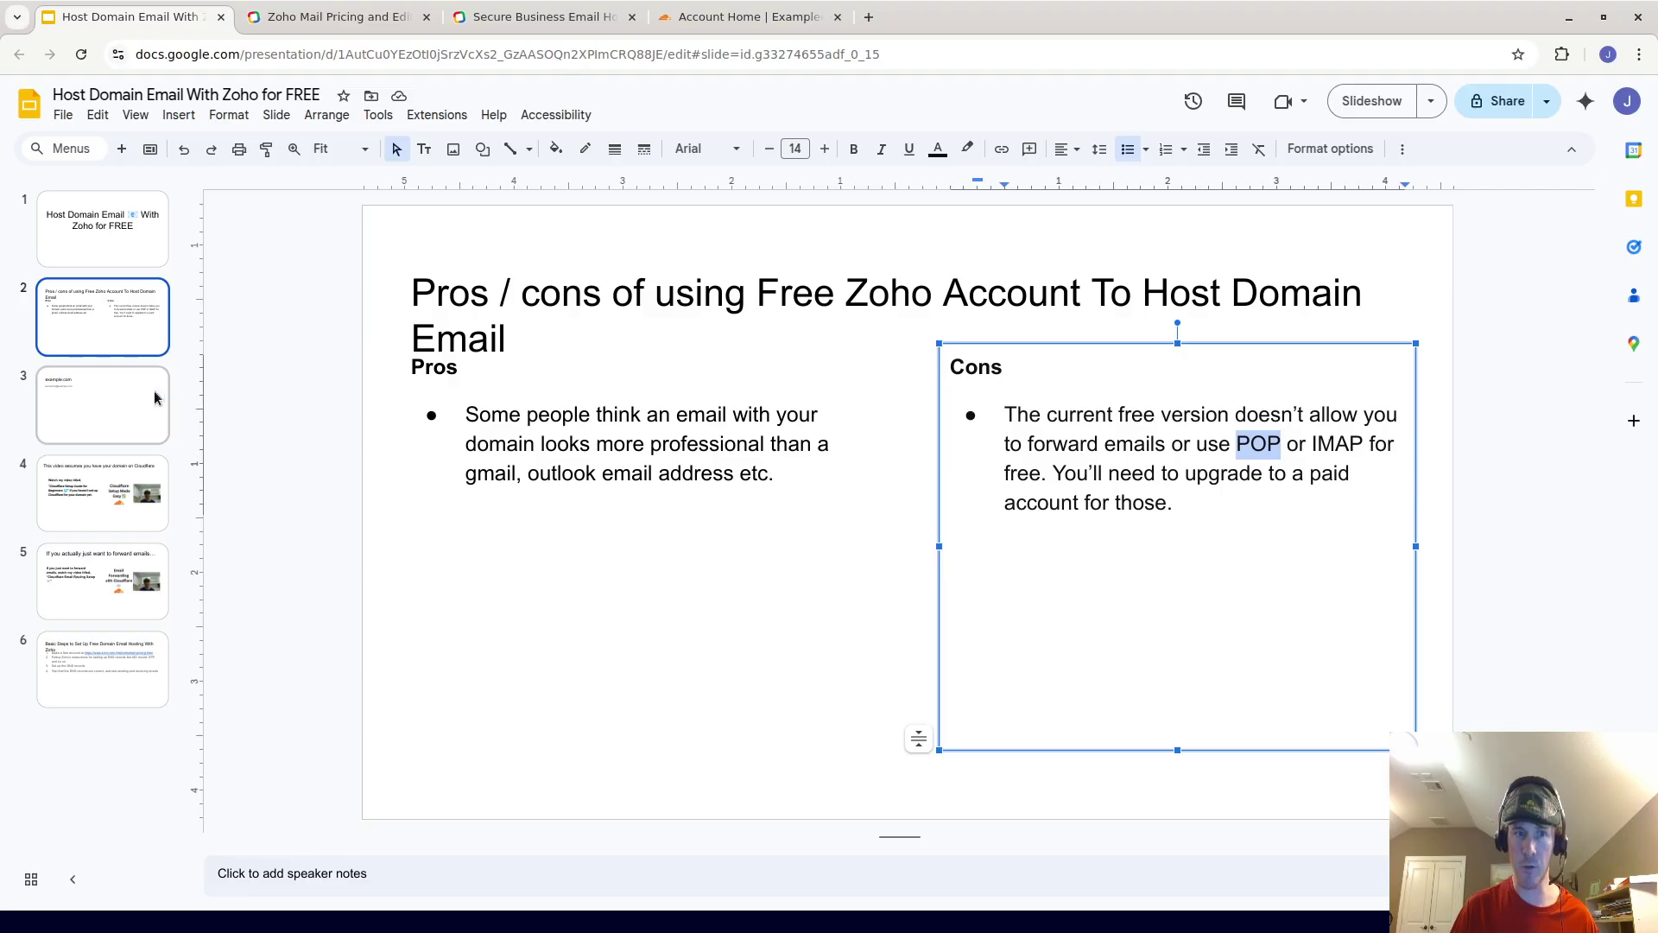
{"action": "left_click", "coordinate": [102, 404]}
{"action": "triple_click", "coordinate": [491, 349]}
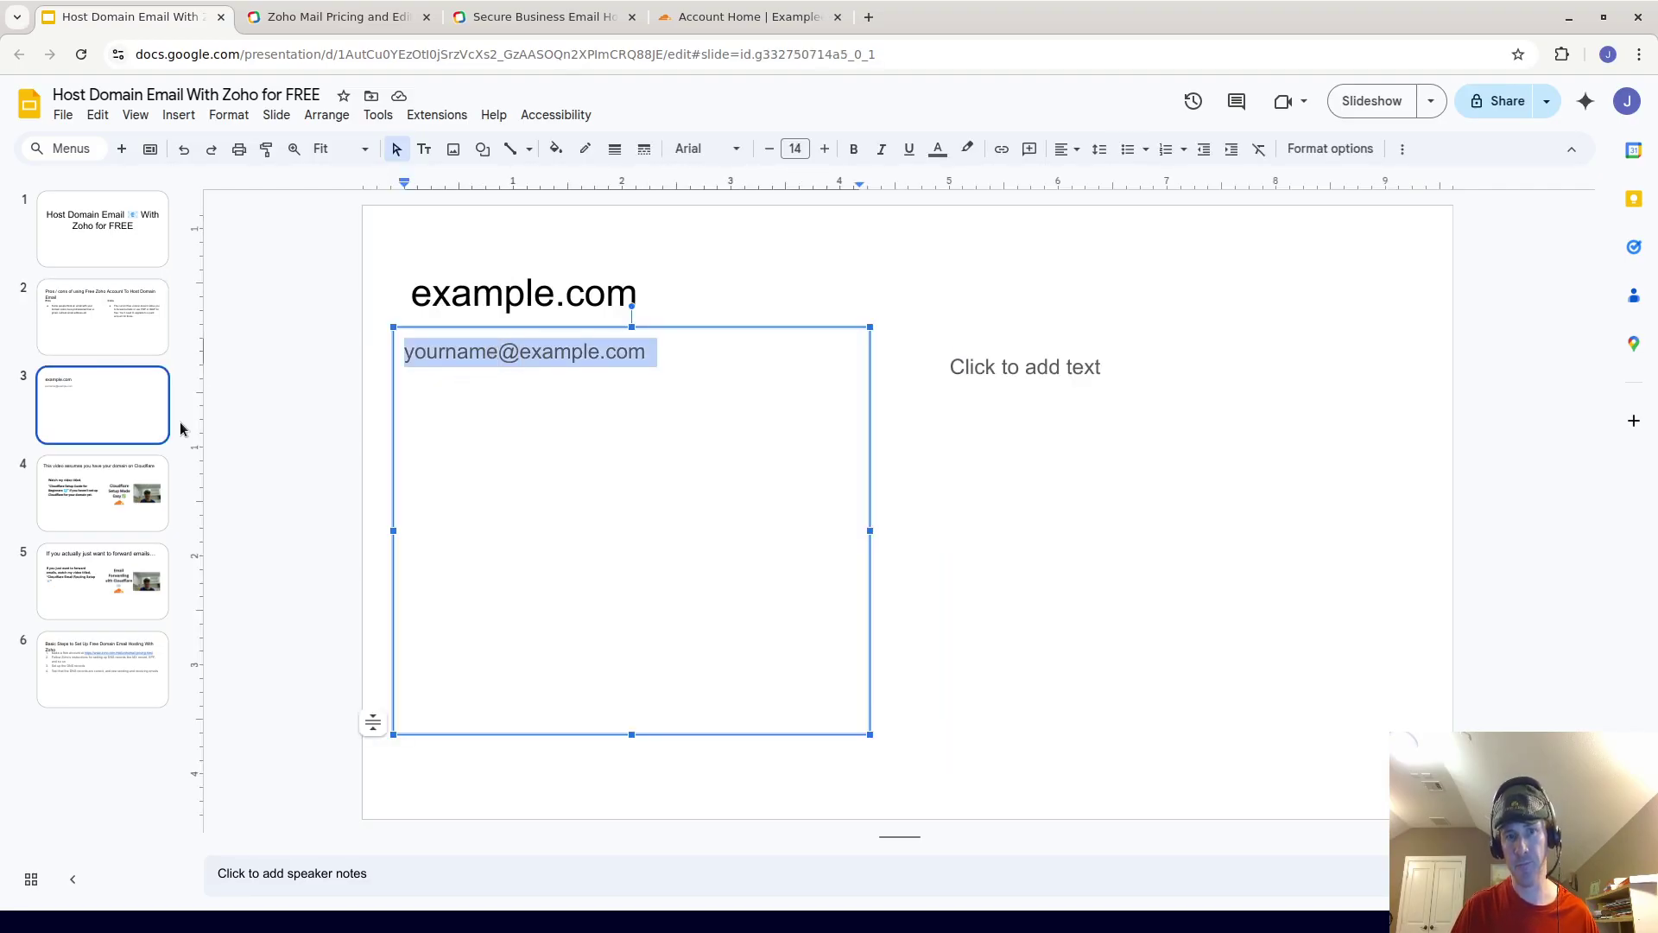
{"action": "left_click", "coordinate": [119, 323]}
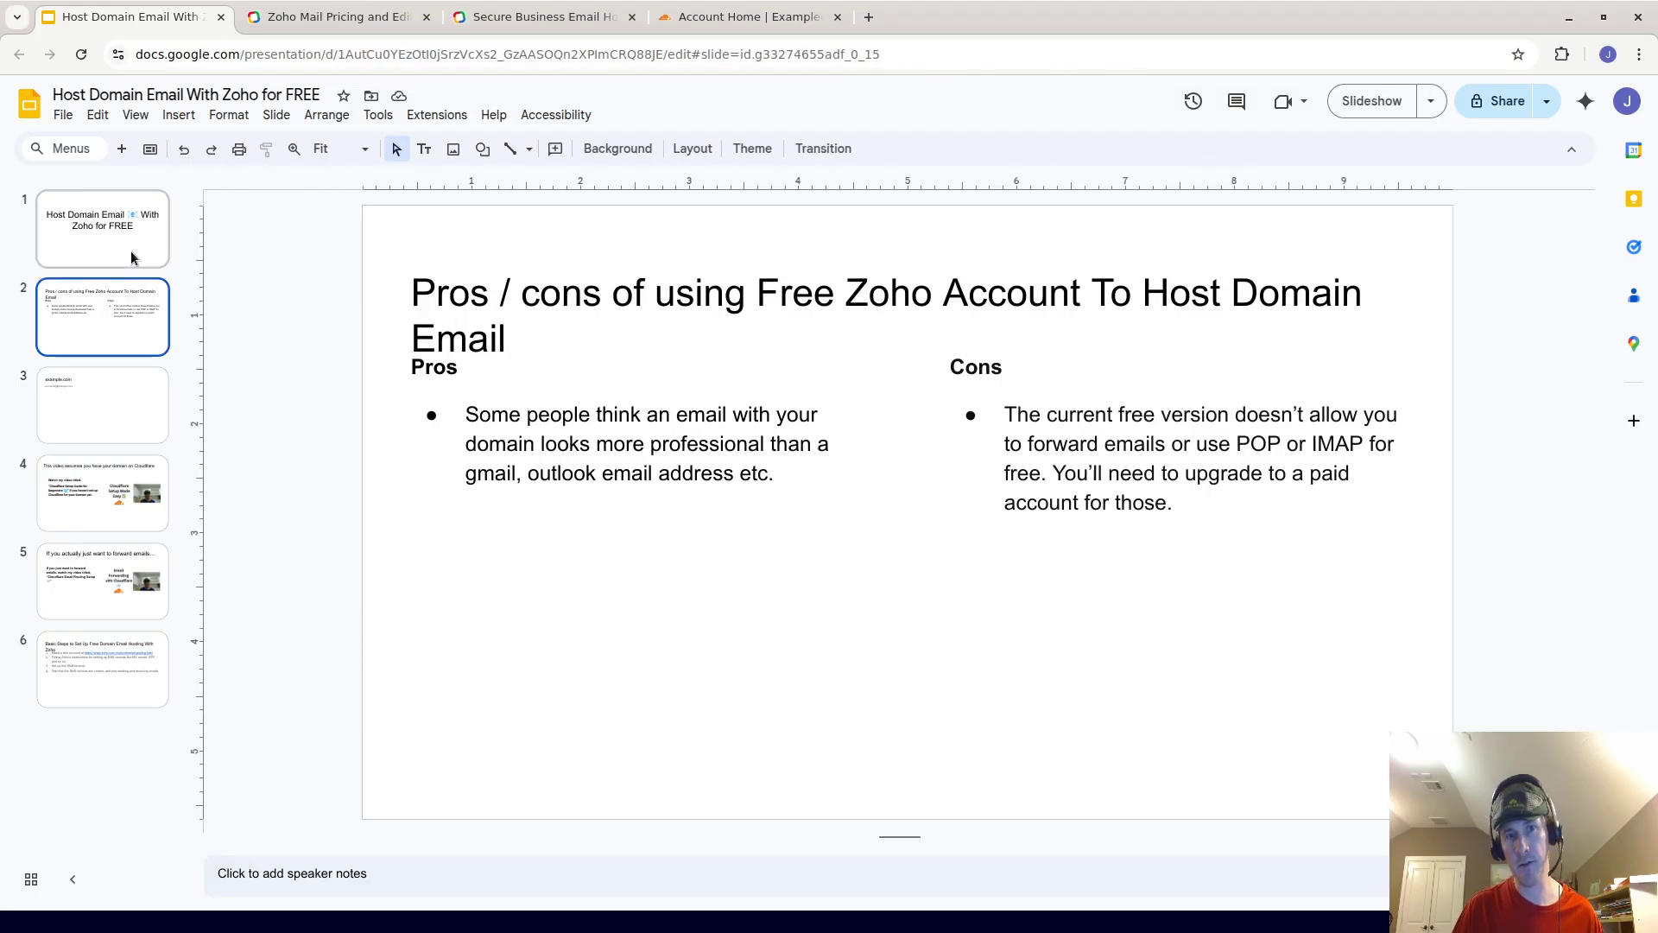
{"action": "left_click", "coordinate": [131, 251]}
{"action": "left_click", "coordinate": [123, 475]}
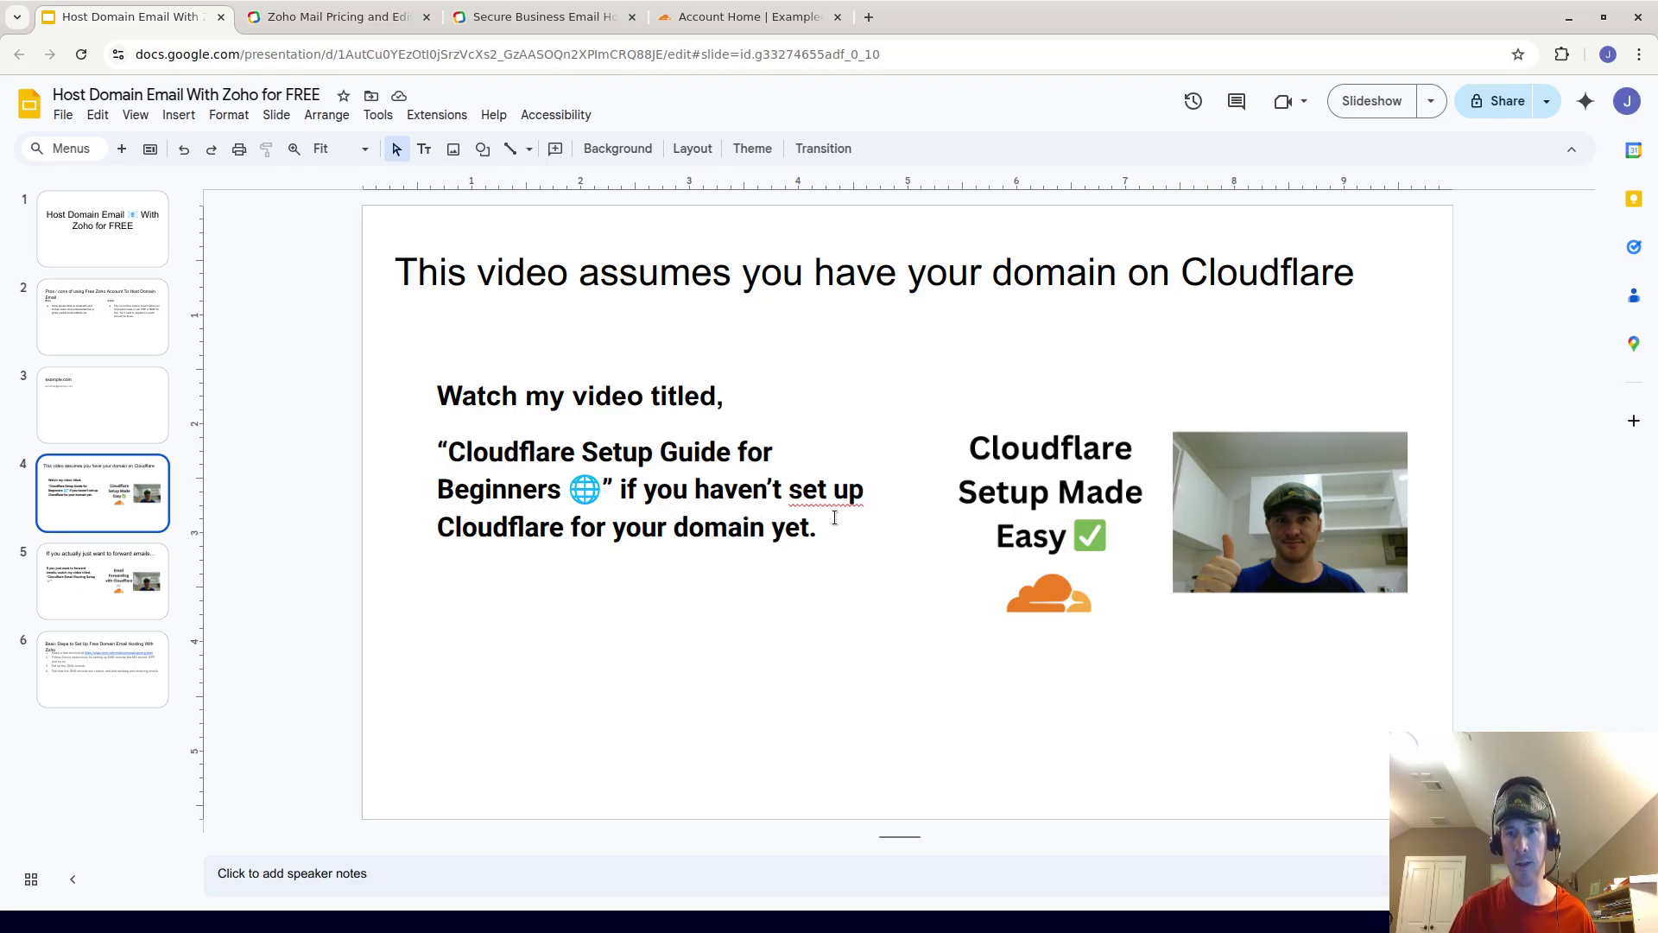
Highlight the Cloudflare Setup Guide video title and 'forward emails', then show the Basic Steps slide
{"action": "triple_click", "coordinate": [600, 502]}
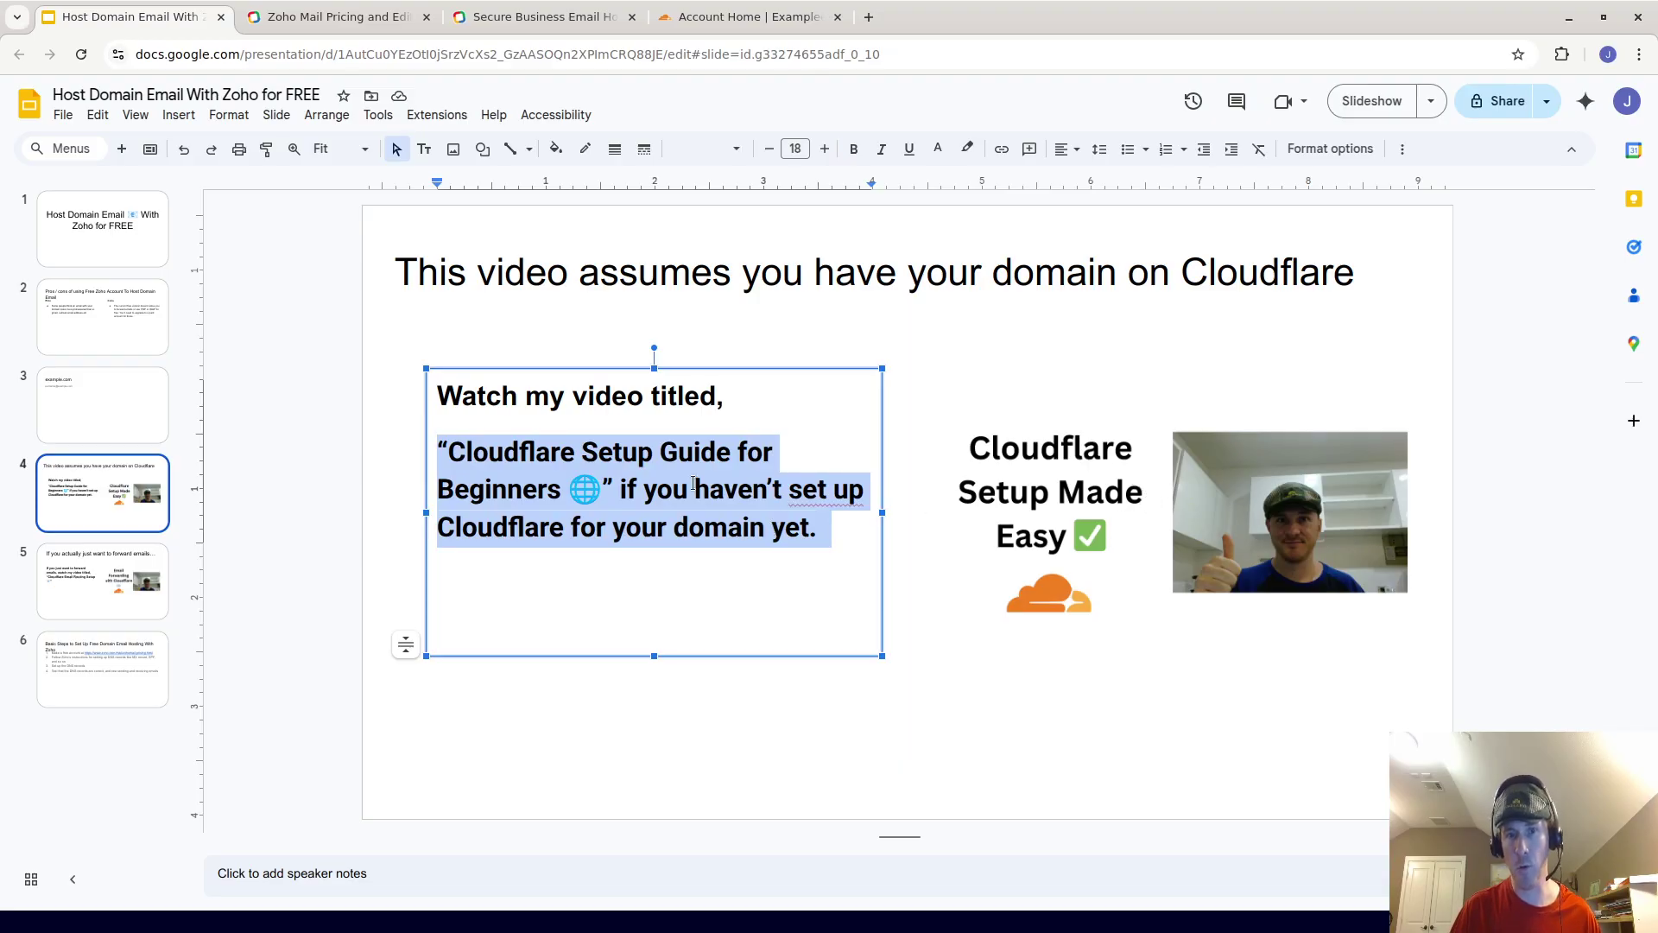
{"action": "left_click", "coordinate": [553, 476]}
{"action": "left_click_drag", "start_coordinate": [448, 450], "coordinate": [549, 489]}
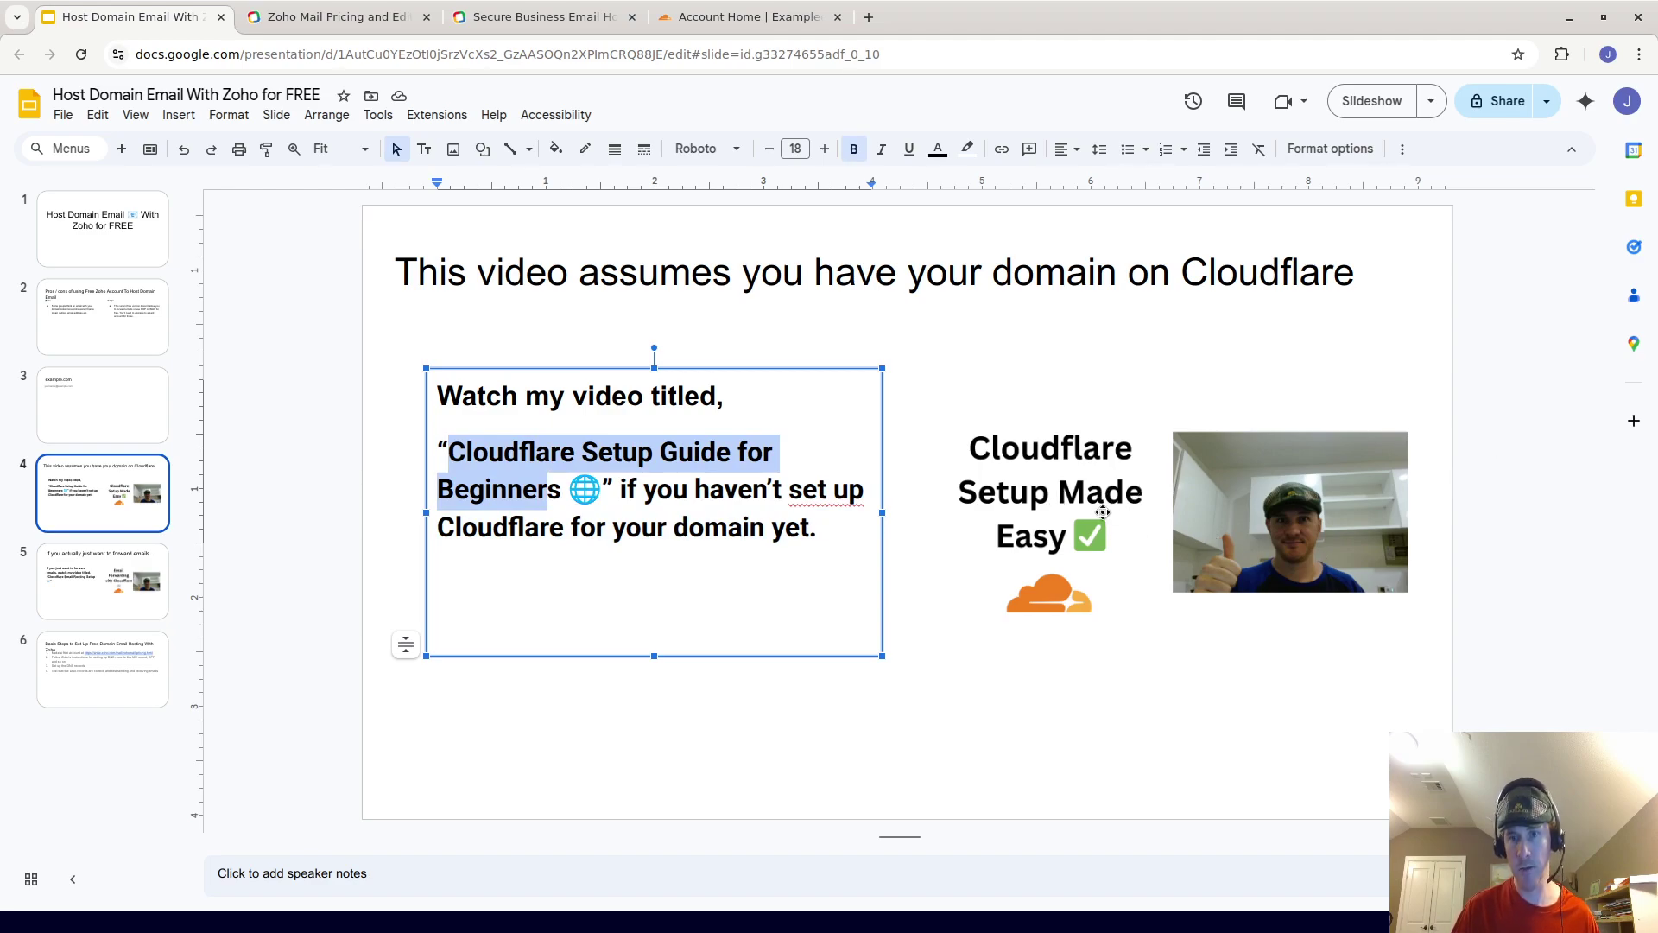
{"action": "left_click", "coordinate": [113, 583]}
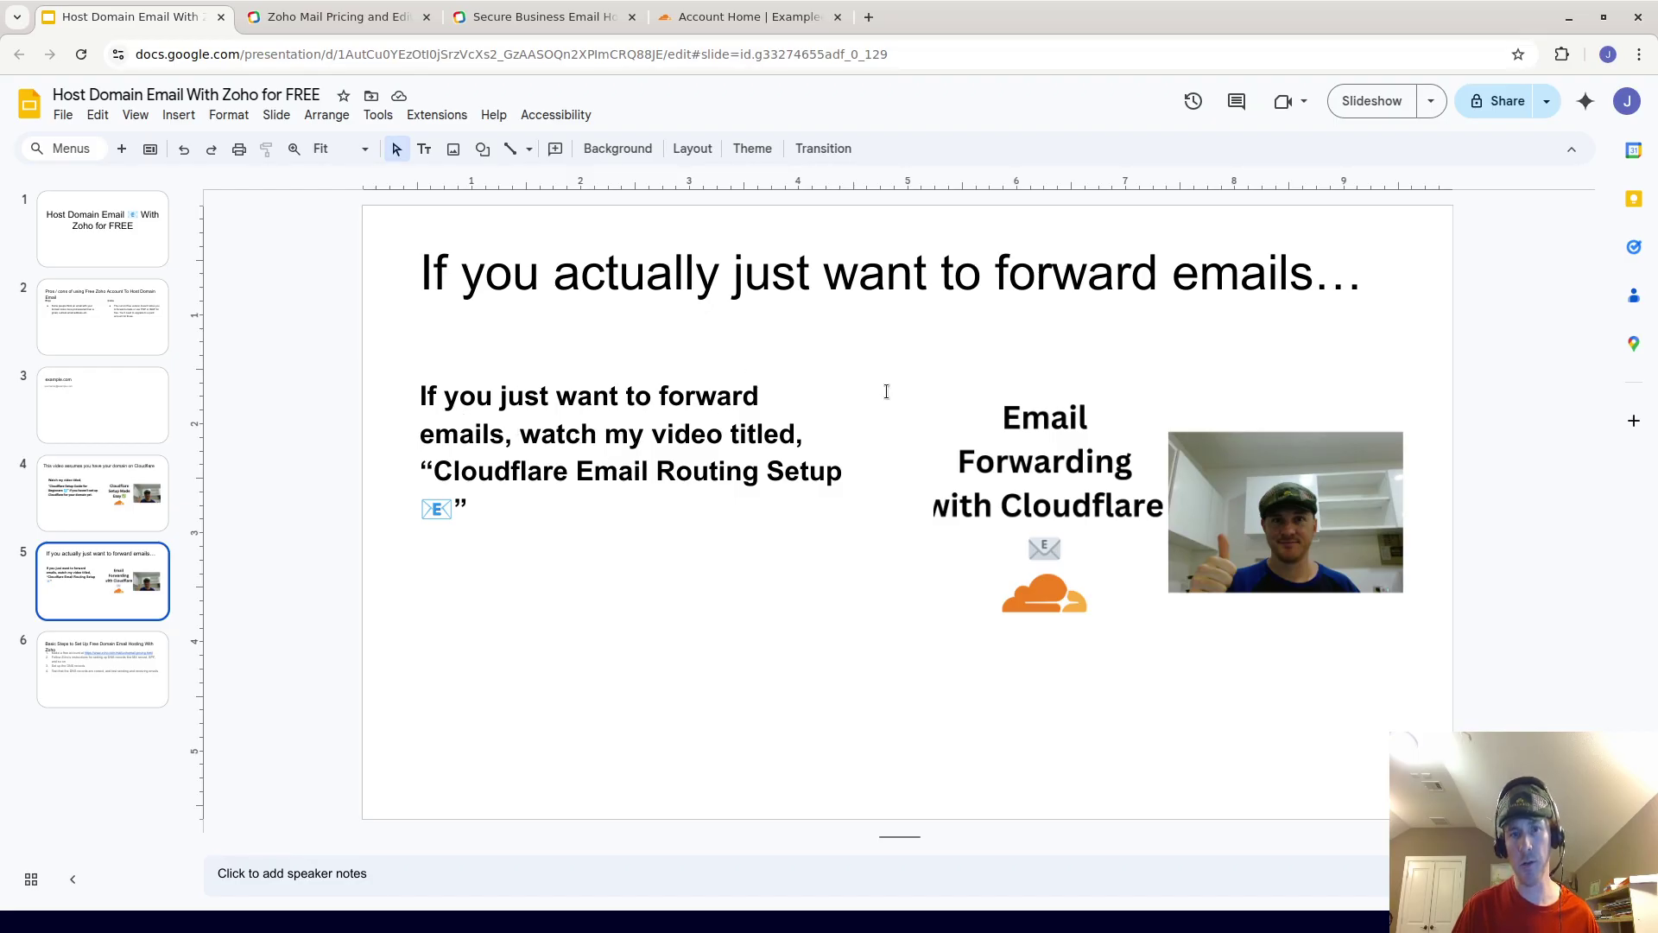
{"action": "left_click_drag", "start_coordinate": [1002, 268], "coordinate": [1289, 273]}
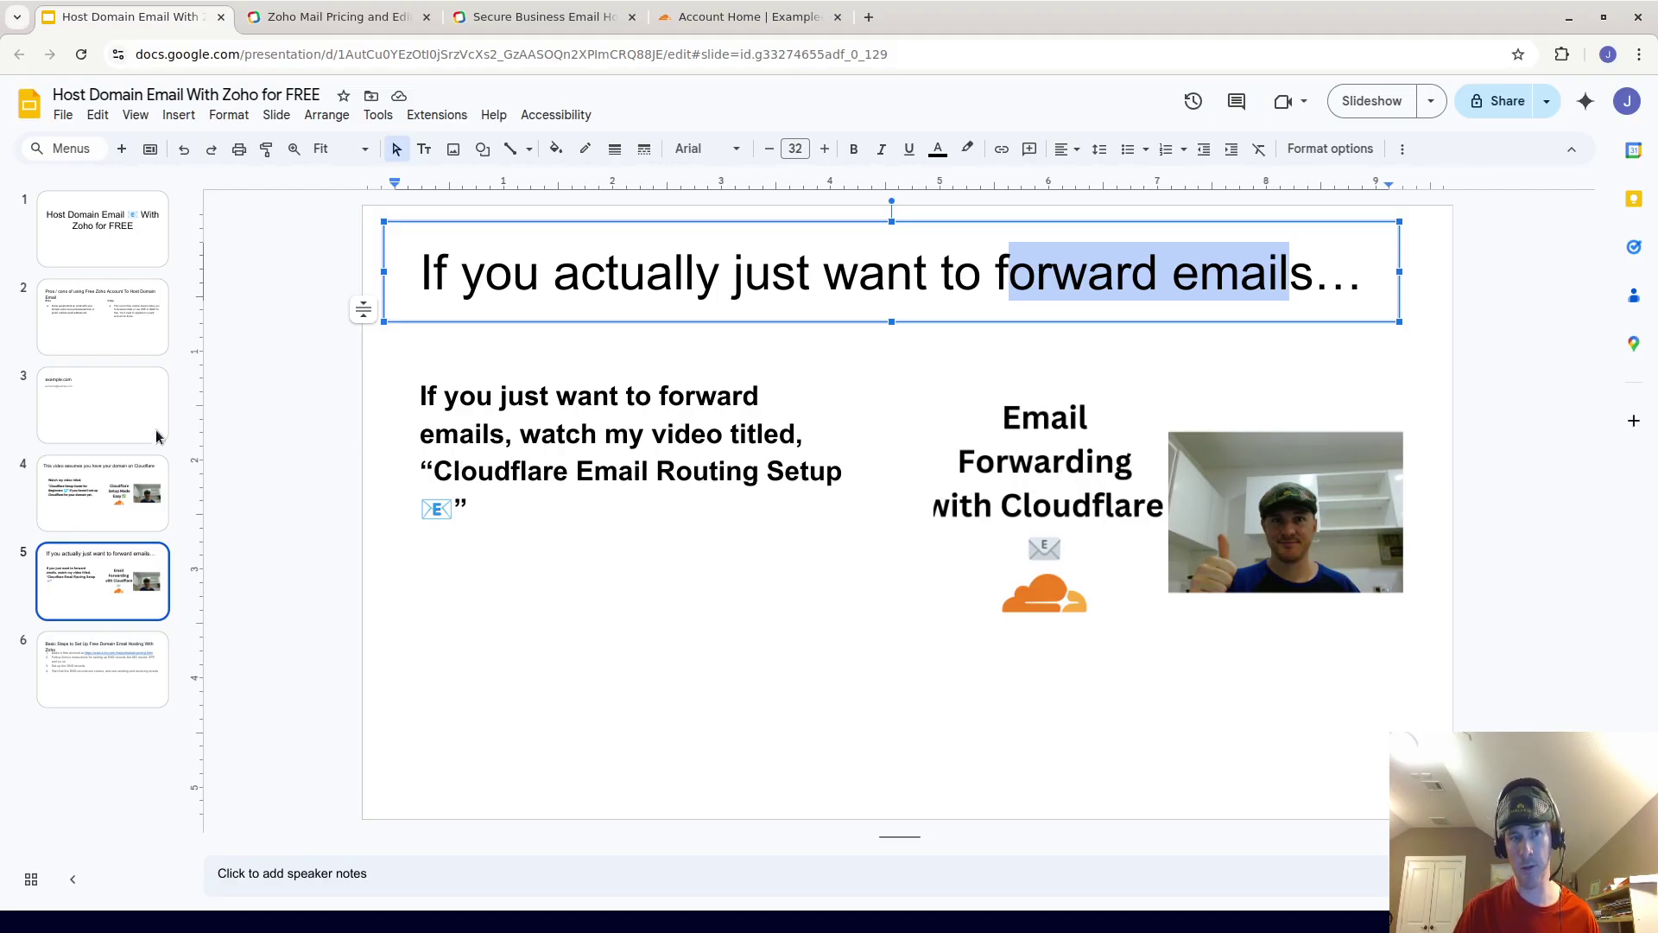
{"action": "left_click", "coordinate": [119, 650]}
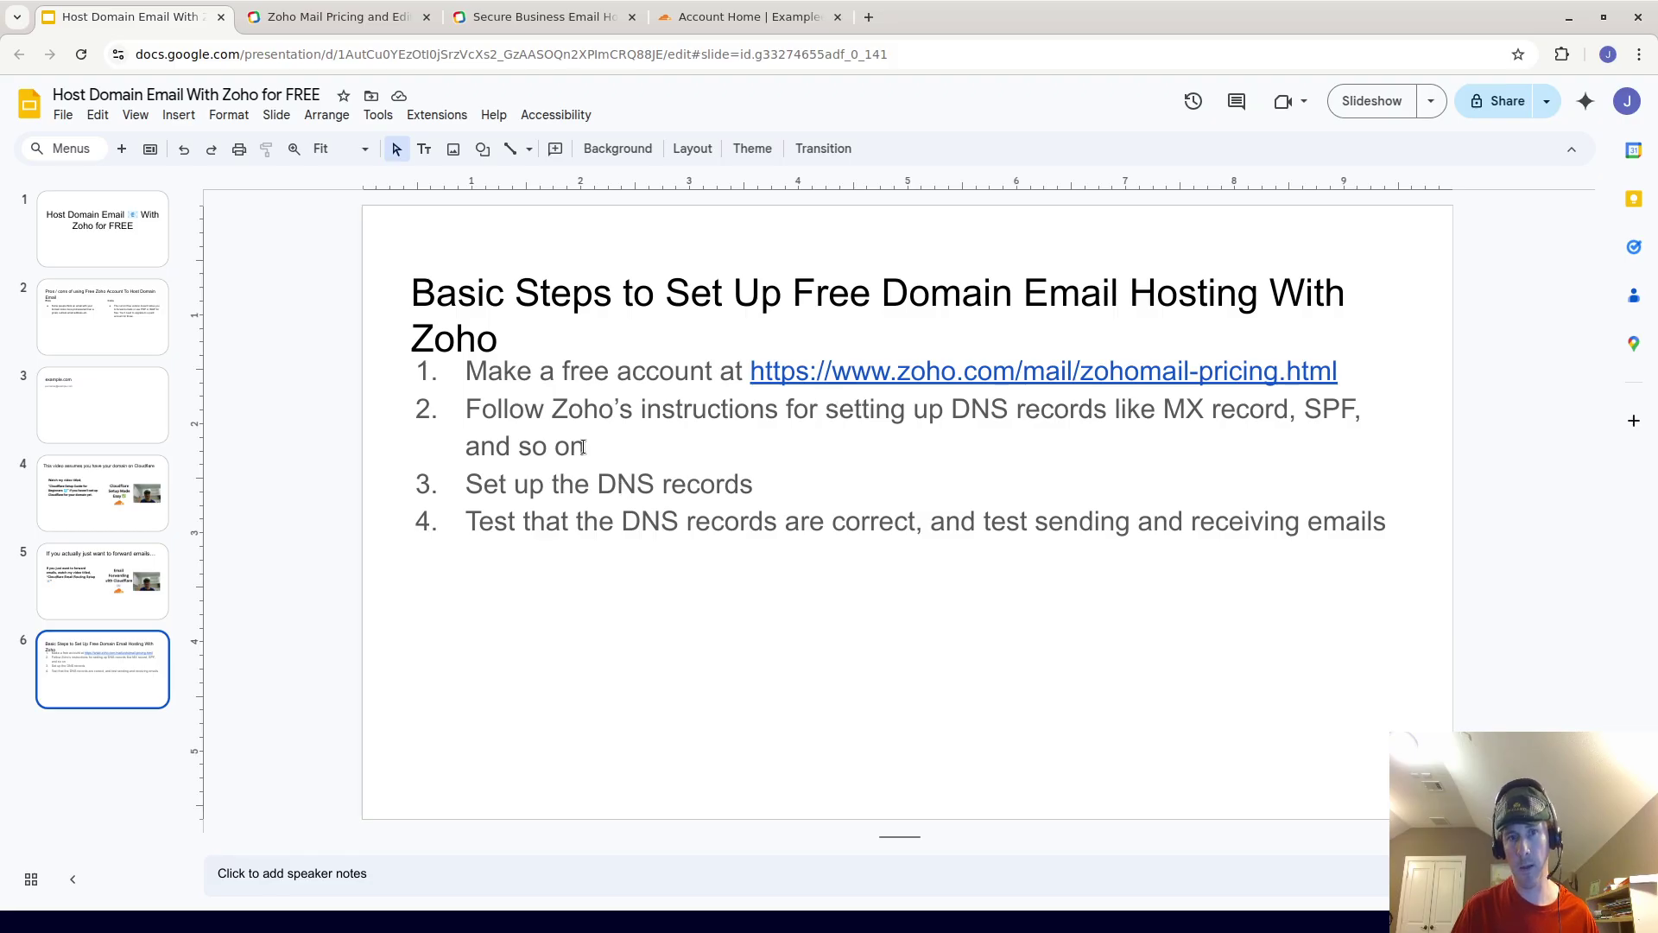
Highlight key words in the slide 6 steps: records, that, DNS, and sending
{"action": "left_click", "coordinate": [614, 430]}
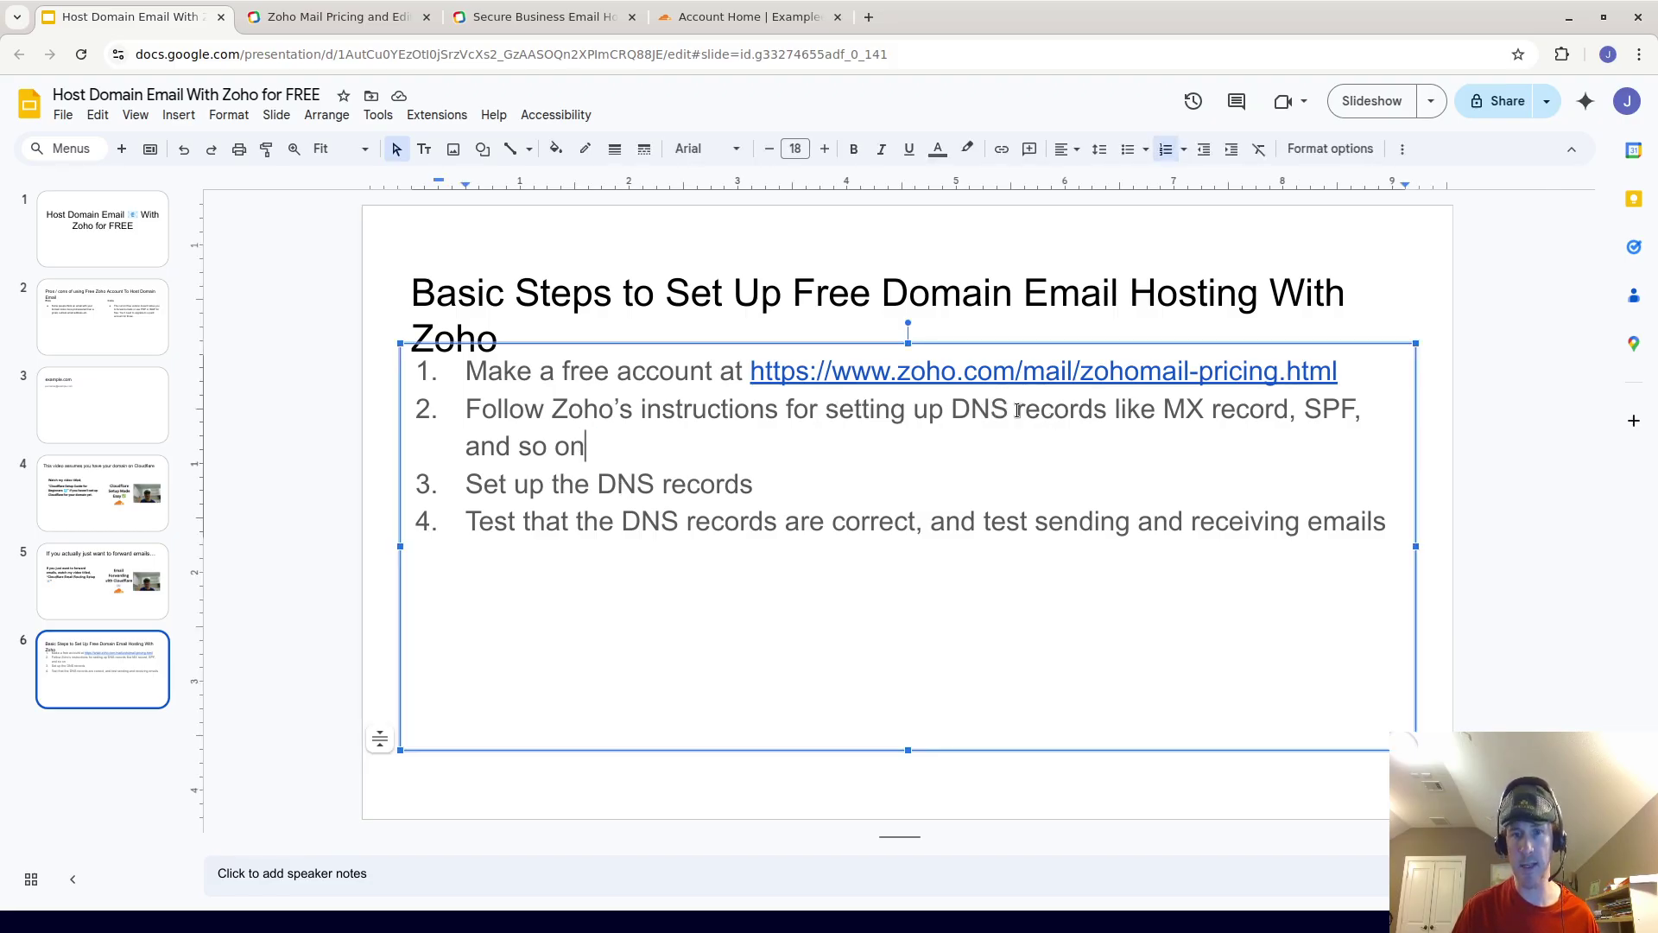
{"action": "double_click", "coordinate": [1056, 410]}
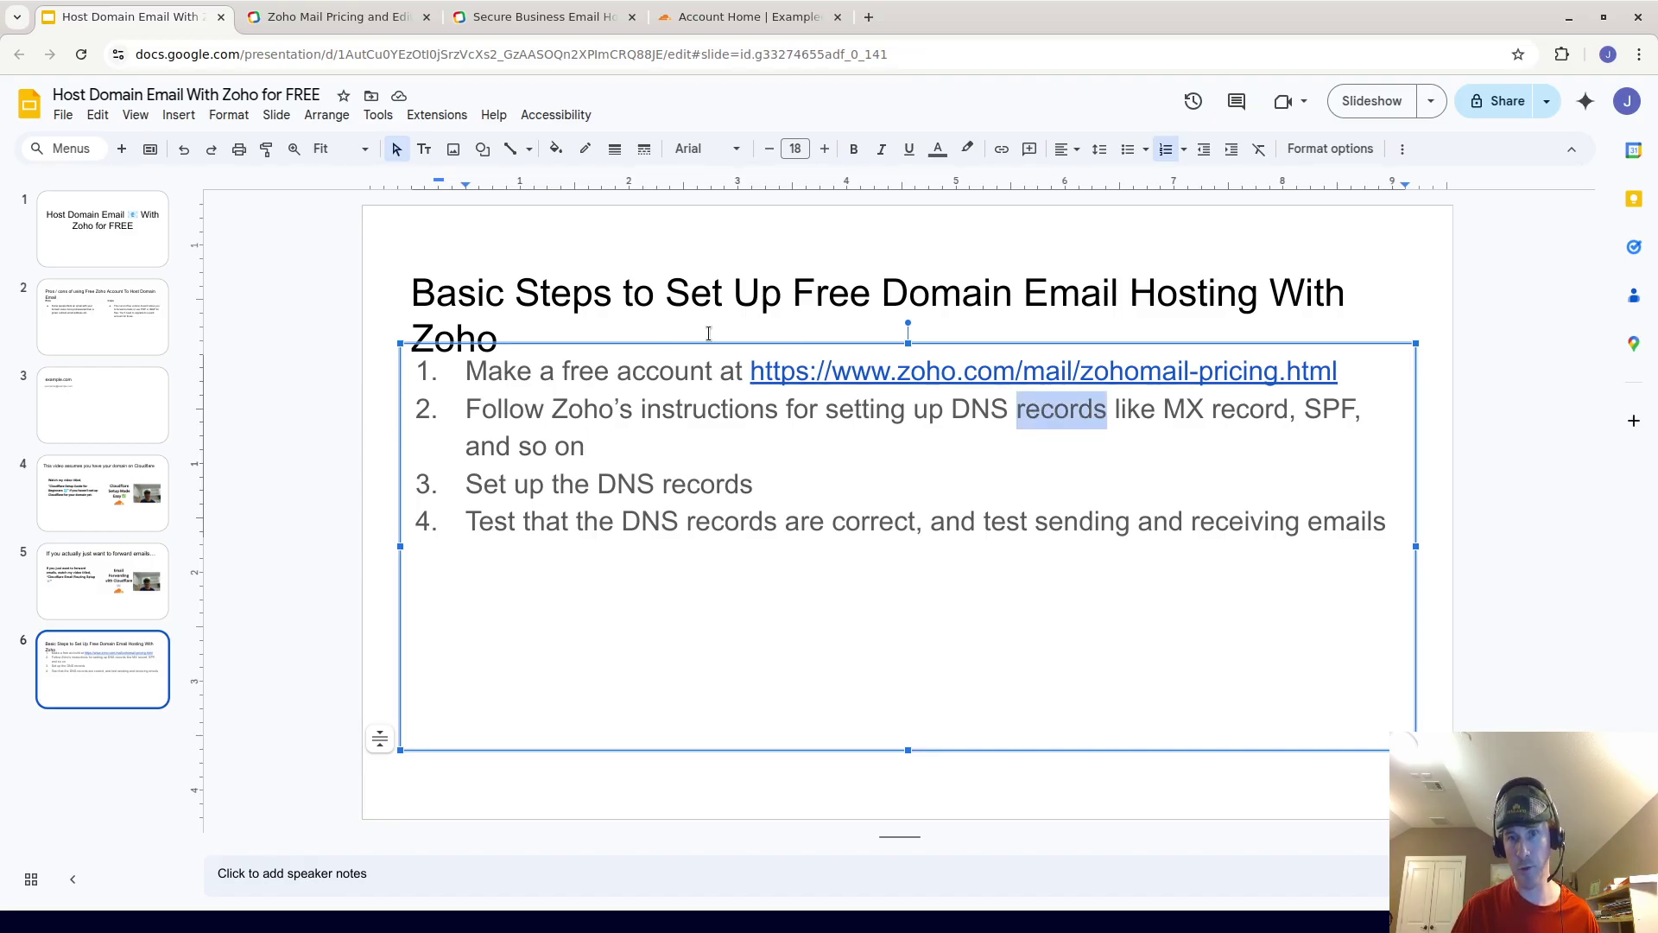
{"action": "double_click", "coordinate": [524, 518]}
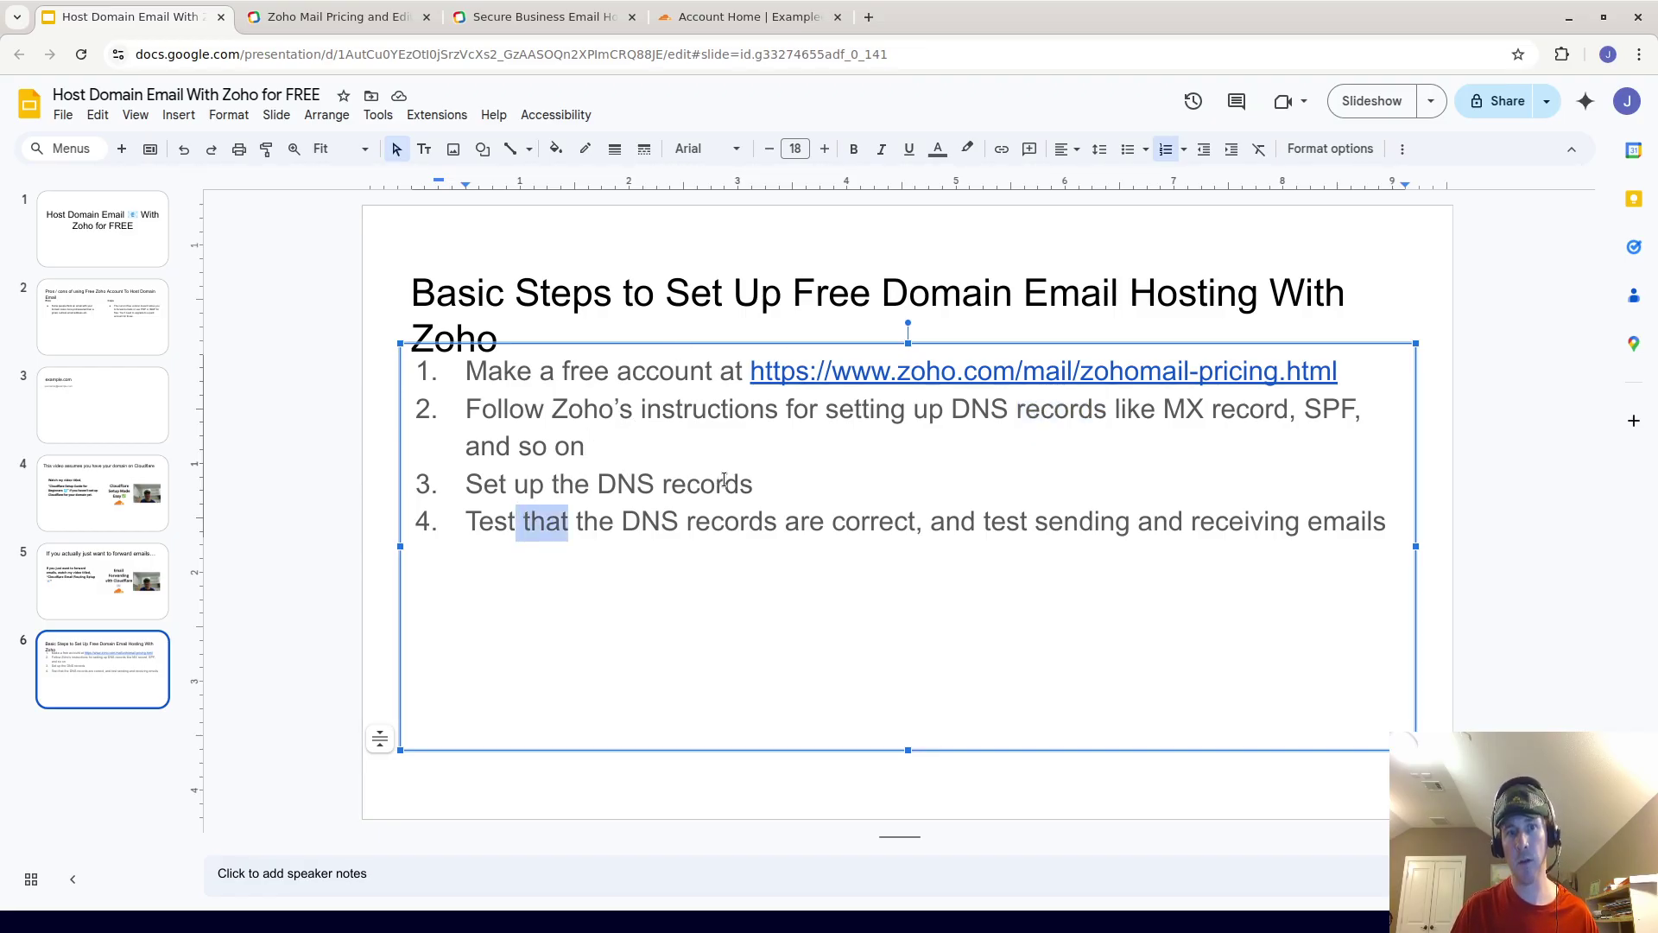
{"action": "double_click", "coordinate": [617, 487]}
{"action": "double_click", "coordinate": [732, 484]}
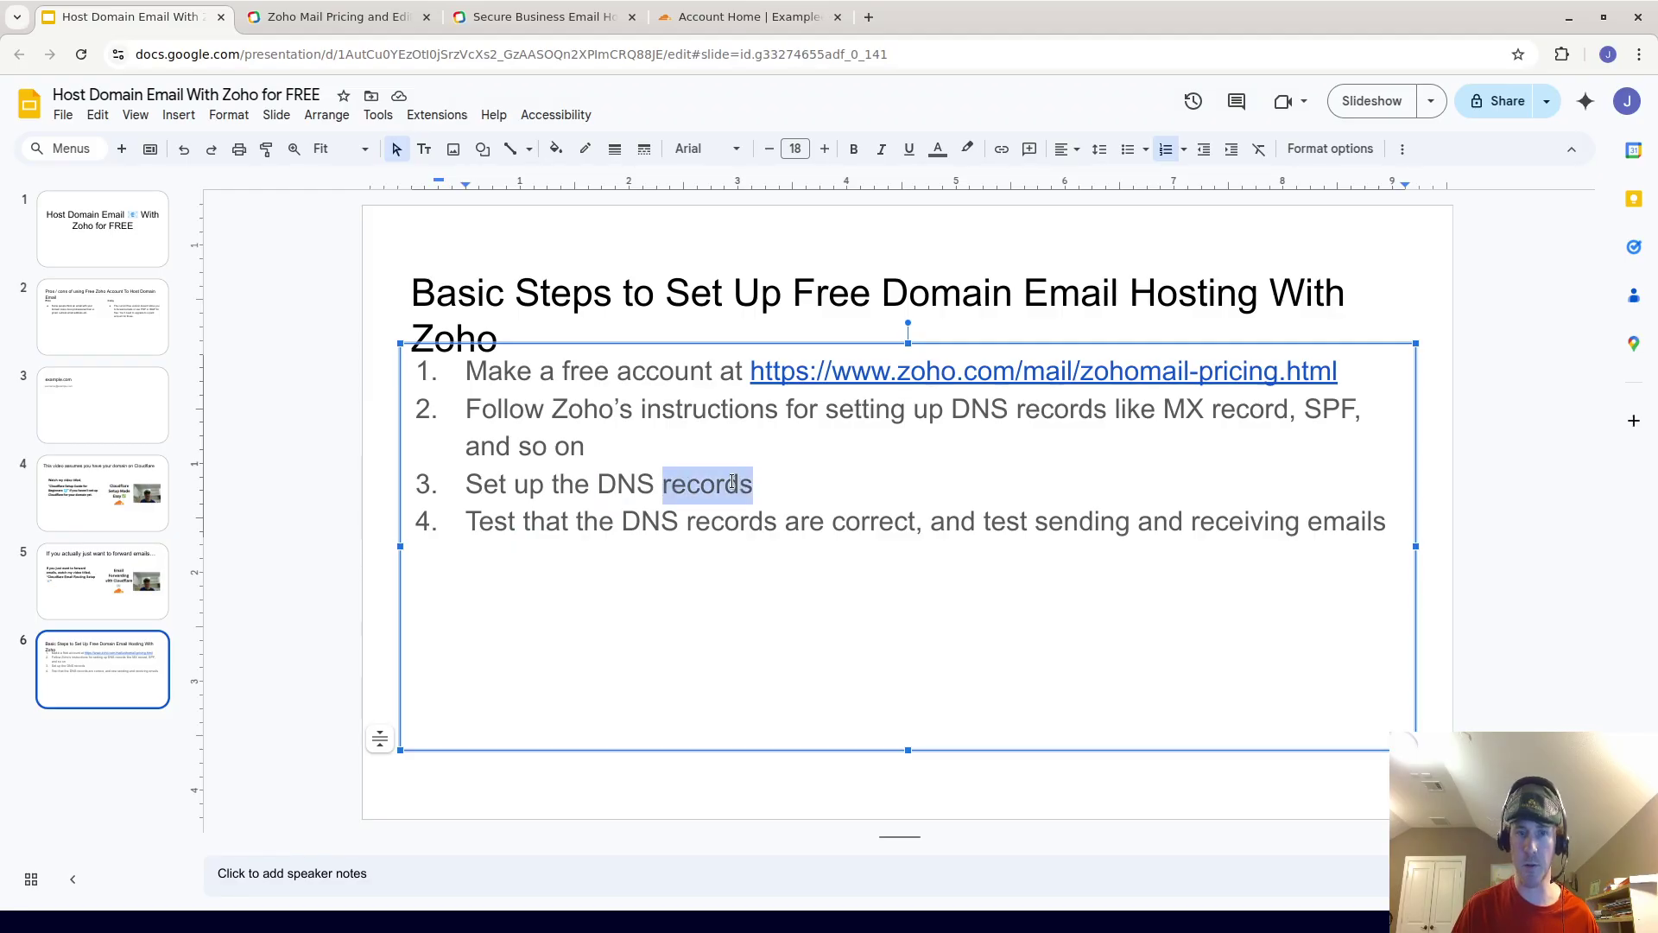
{"action": "left_click", "coordinate": [563, 516]}
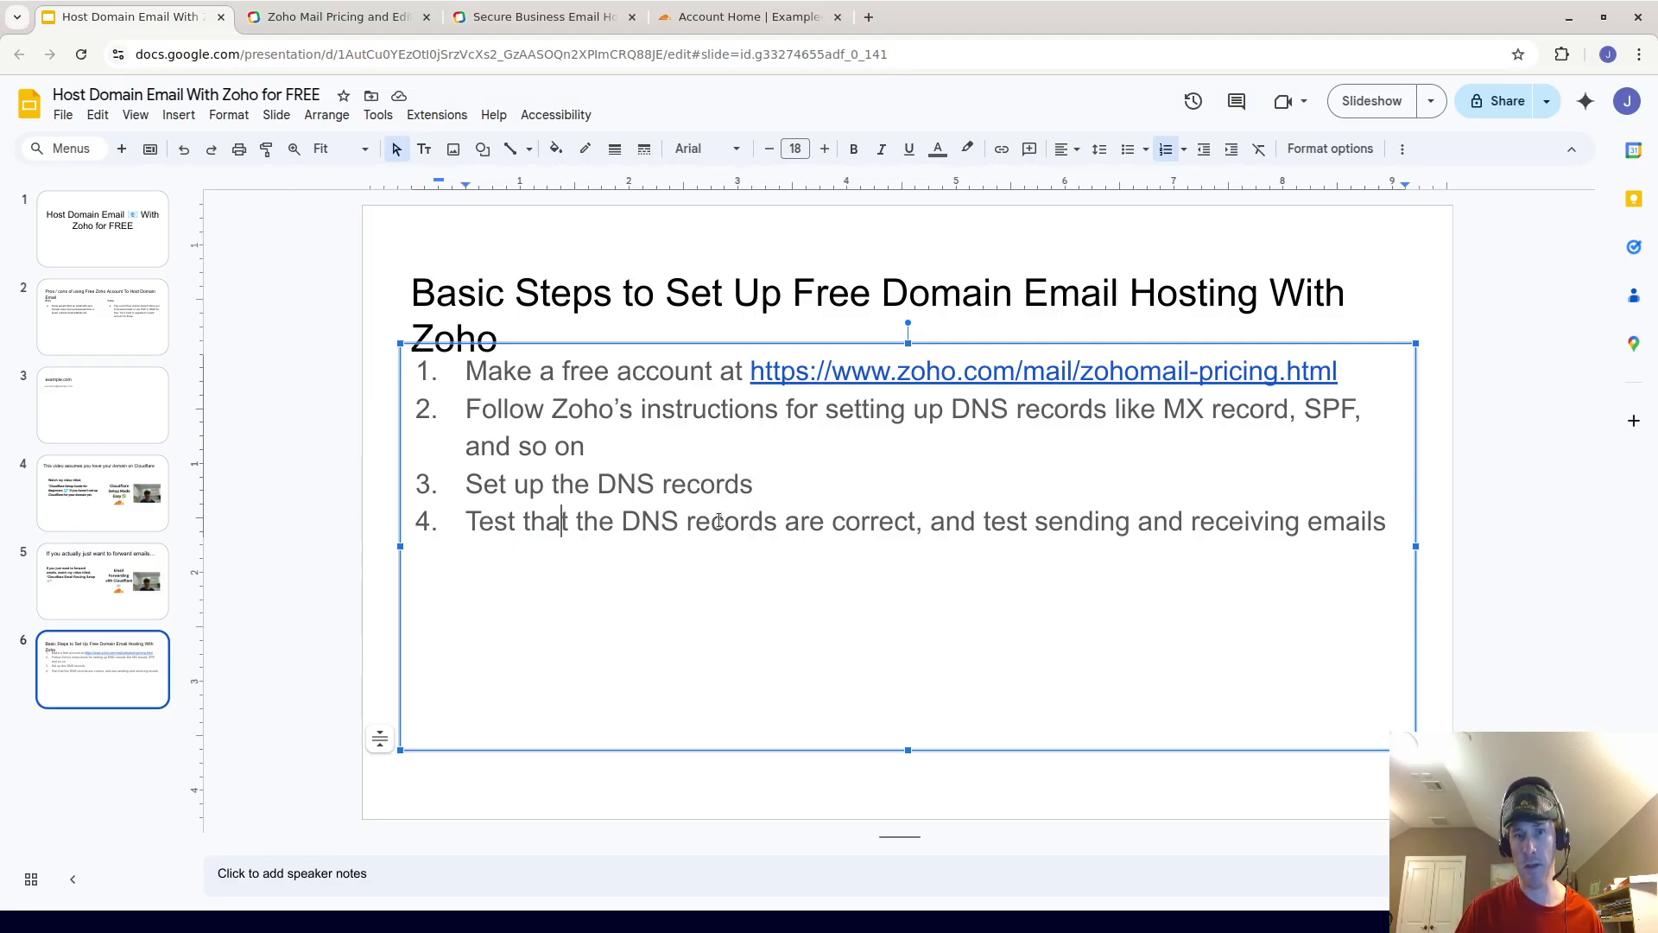
{"action": "double_click", "coordinate": [760, 521]}
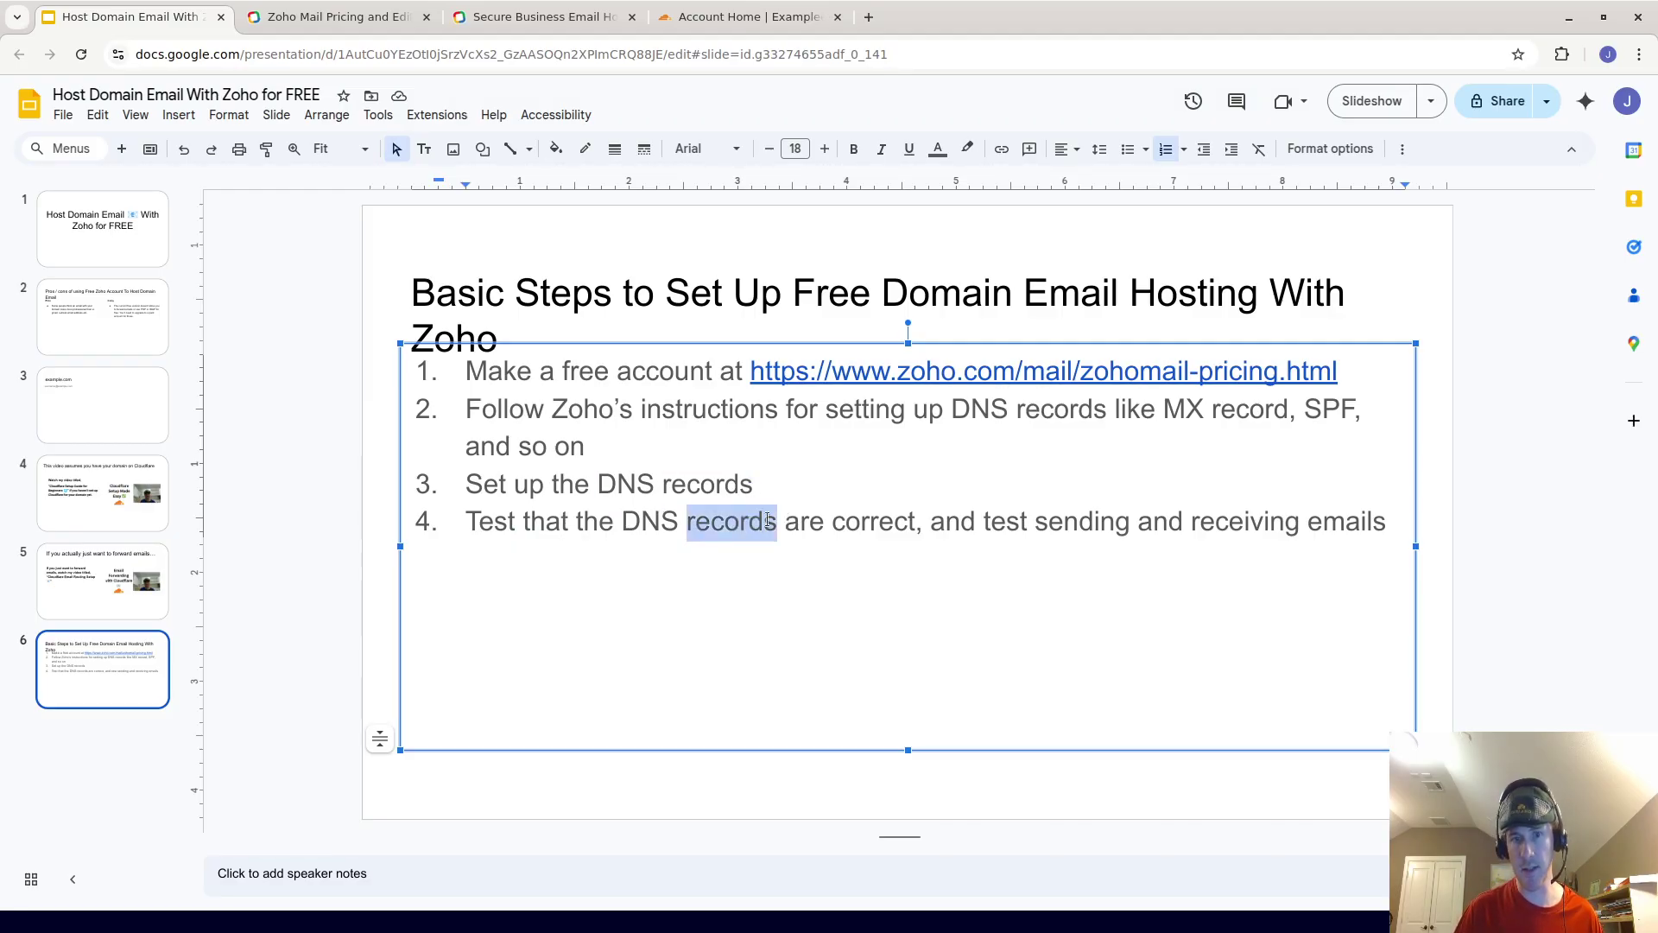
{"action": "double_click", "coordinate": [1079, 530]}
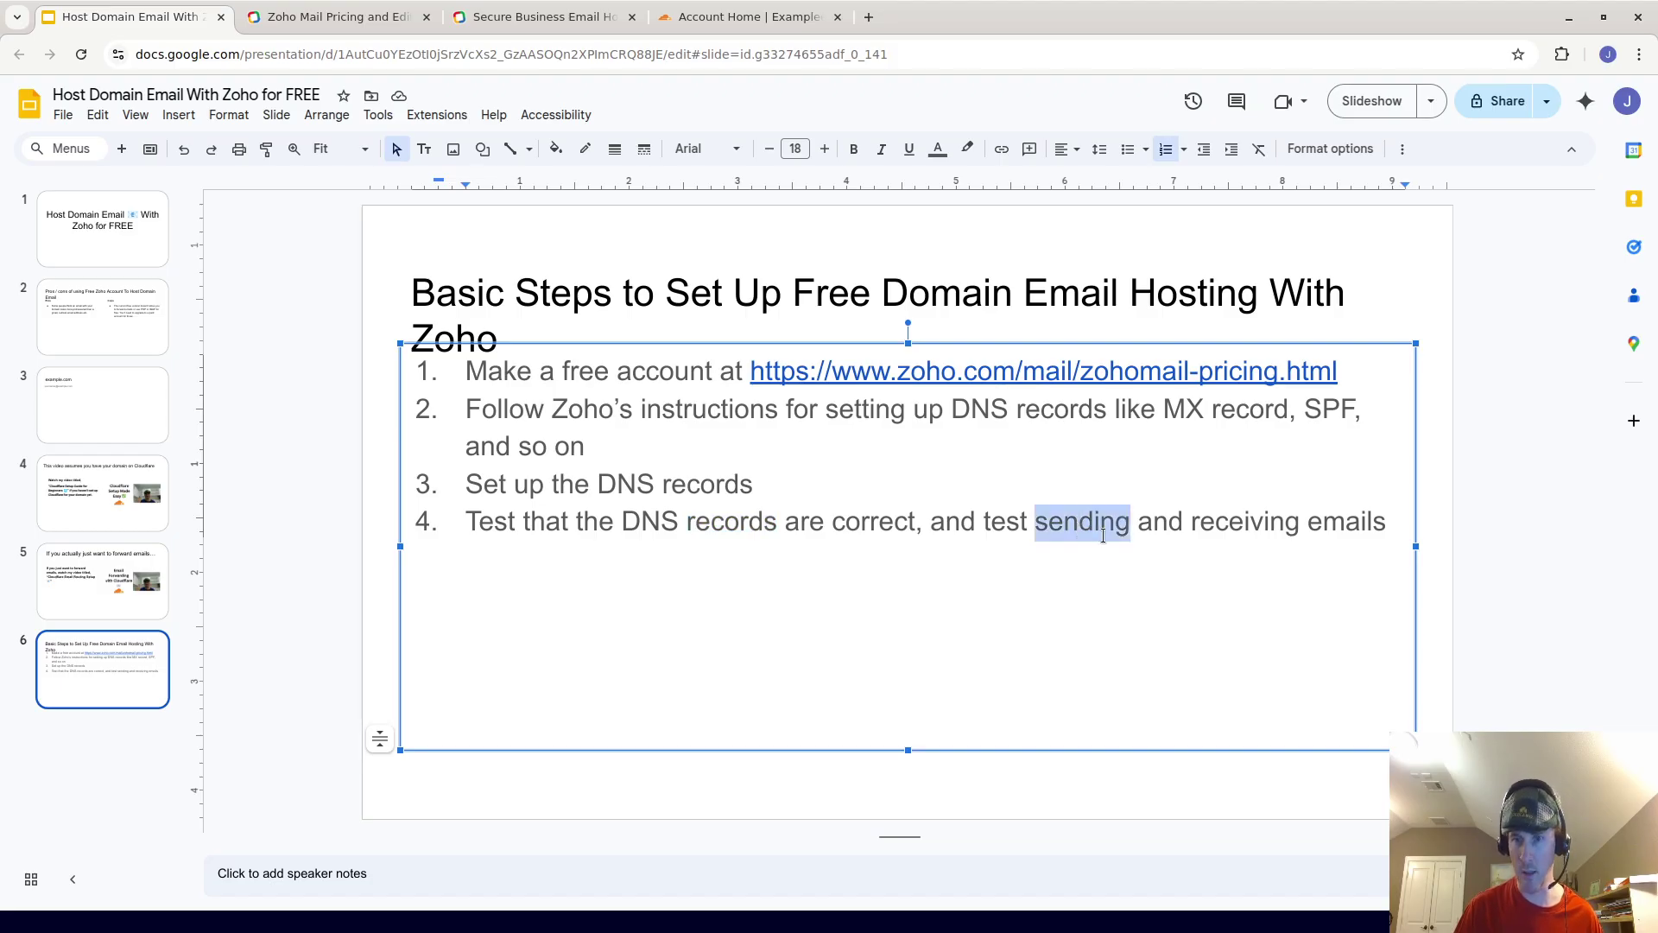
Open the slide's Zoho Mail pricing link in a new tab and switch to the signup page
{"action": "left_click", "coordinate": [129, 568]}
{"action": "left_click", "coordinate": [108, 632]}
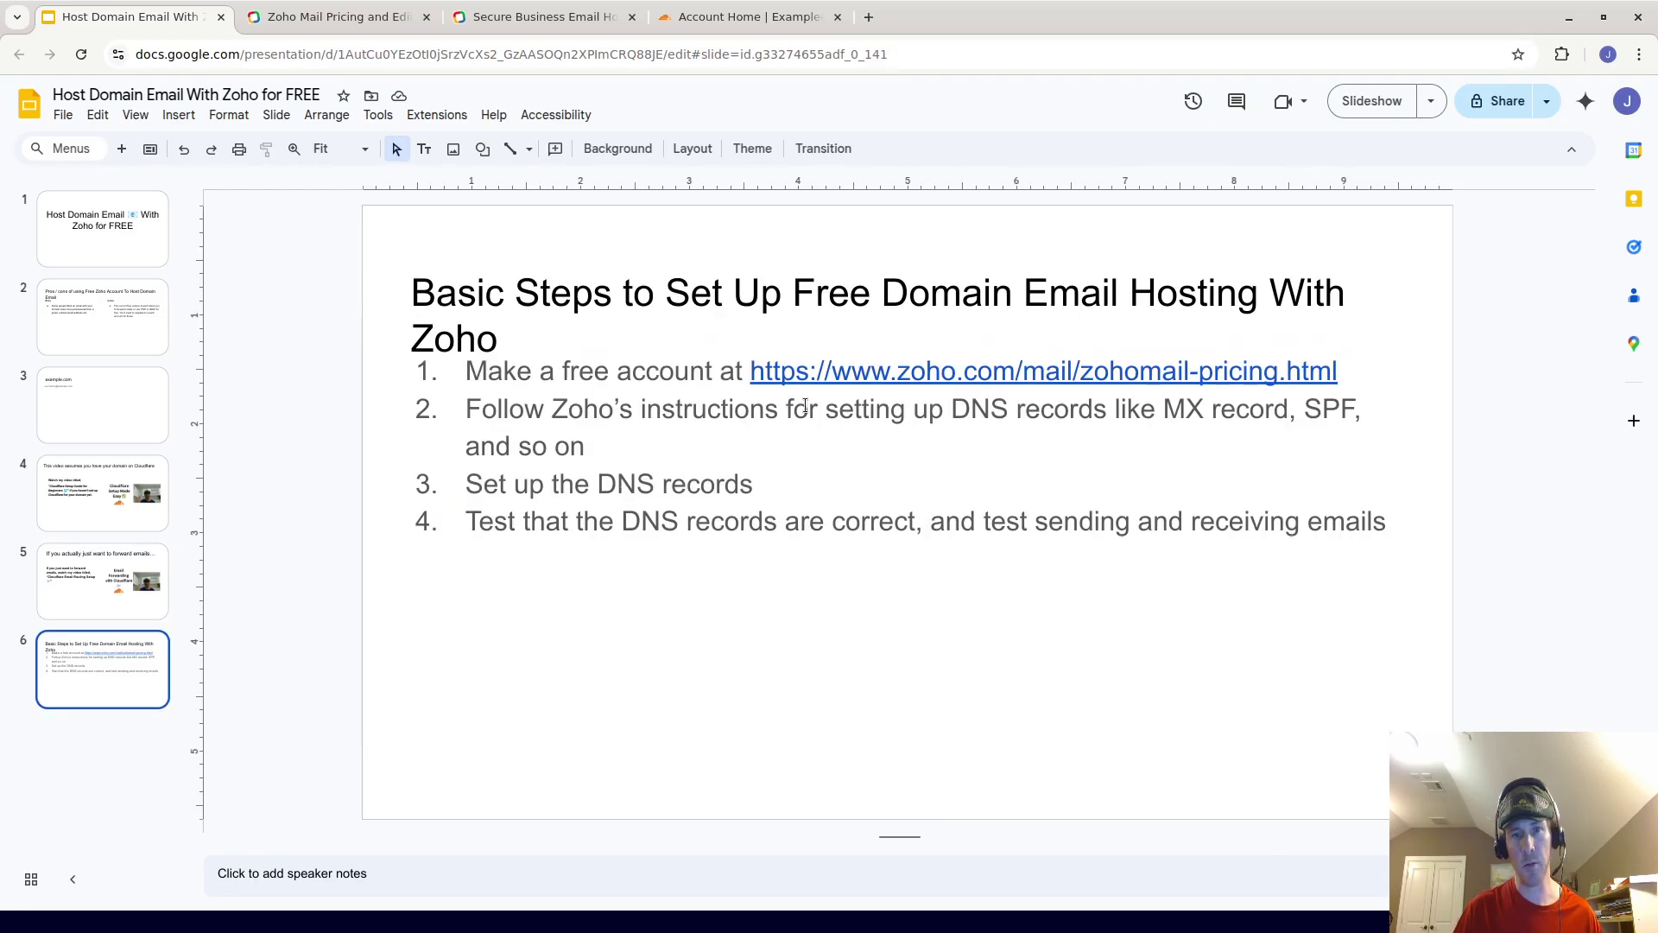
{"action": "left_click", "coordinate": [840, 378]}
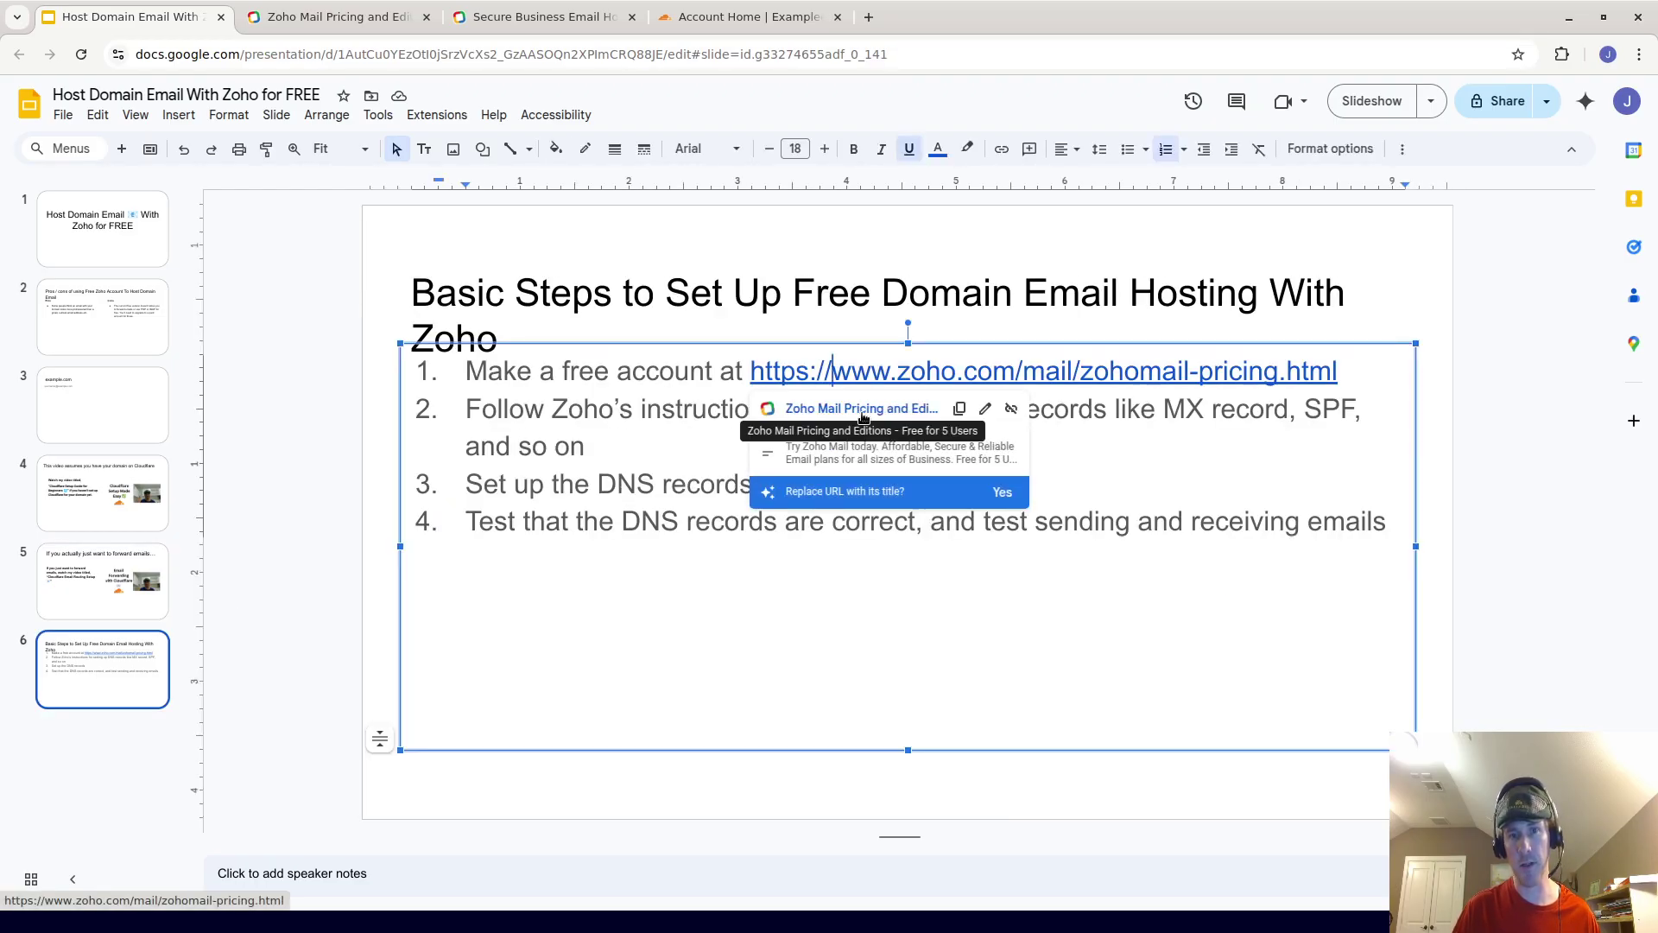
{"action": "left_click", "coordinate": [799, 415]}
{"action": "left_click", "coordinate": [681, 18]}
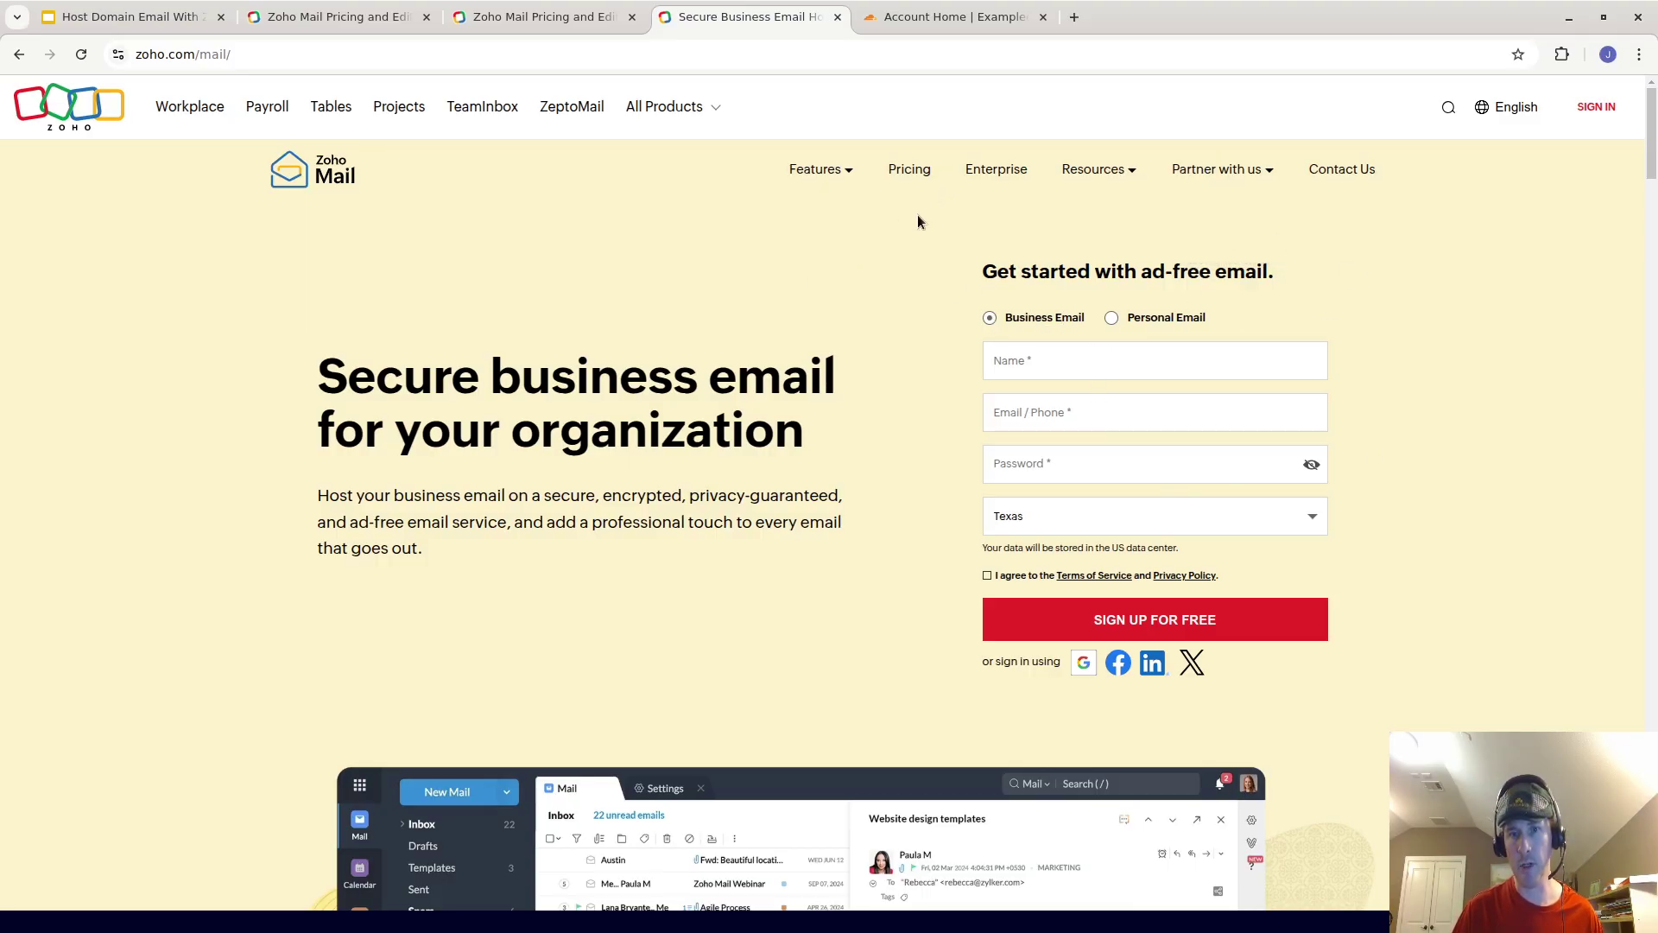
Open the Zoho Mail Pricing page, scroll to the Forever Free Plan and sign up
{"action": "right_click", "coordinate": [911, 170]}
{"action": "left_click", "coordinate": [935, 189]}
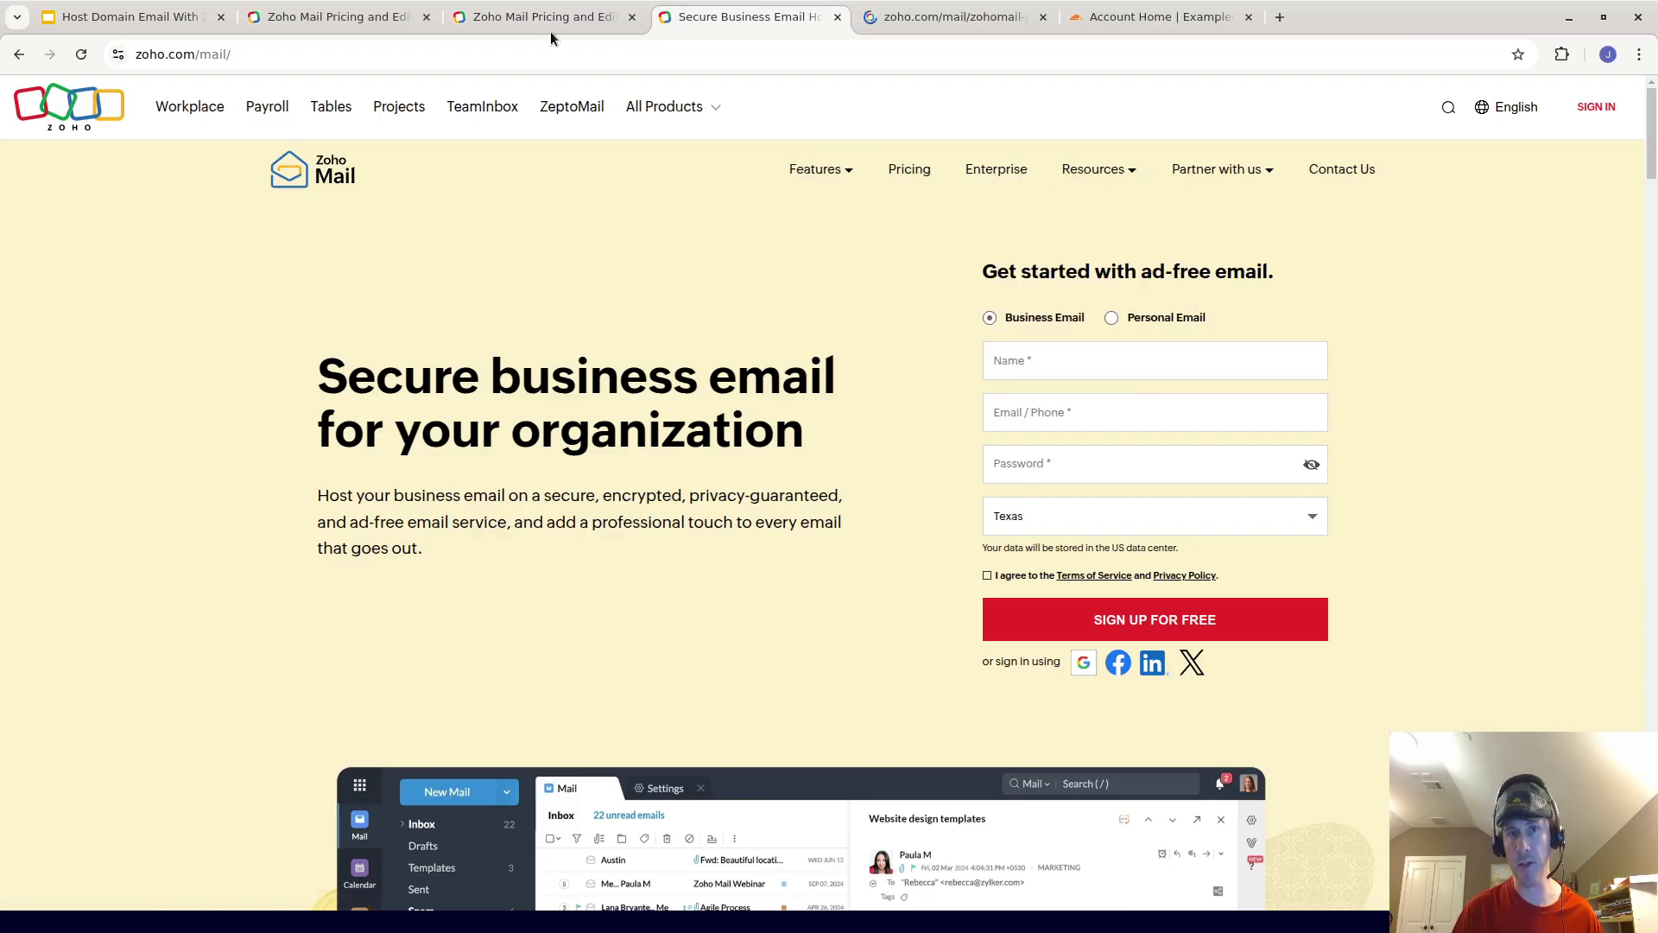
{"action": "left_click", "coordinate": [550, 29]}
{"action": "left_click", "coordinate": [950, 17]}
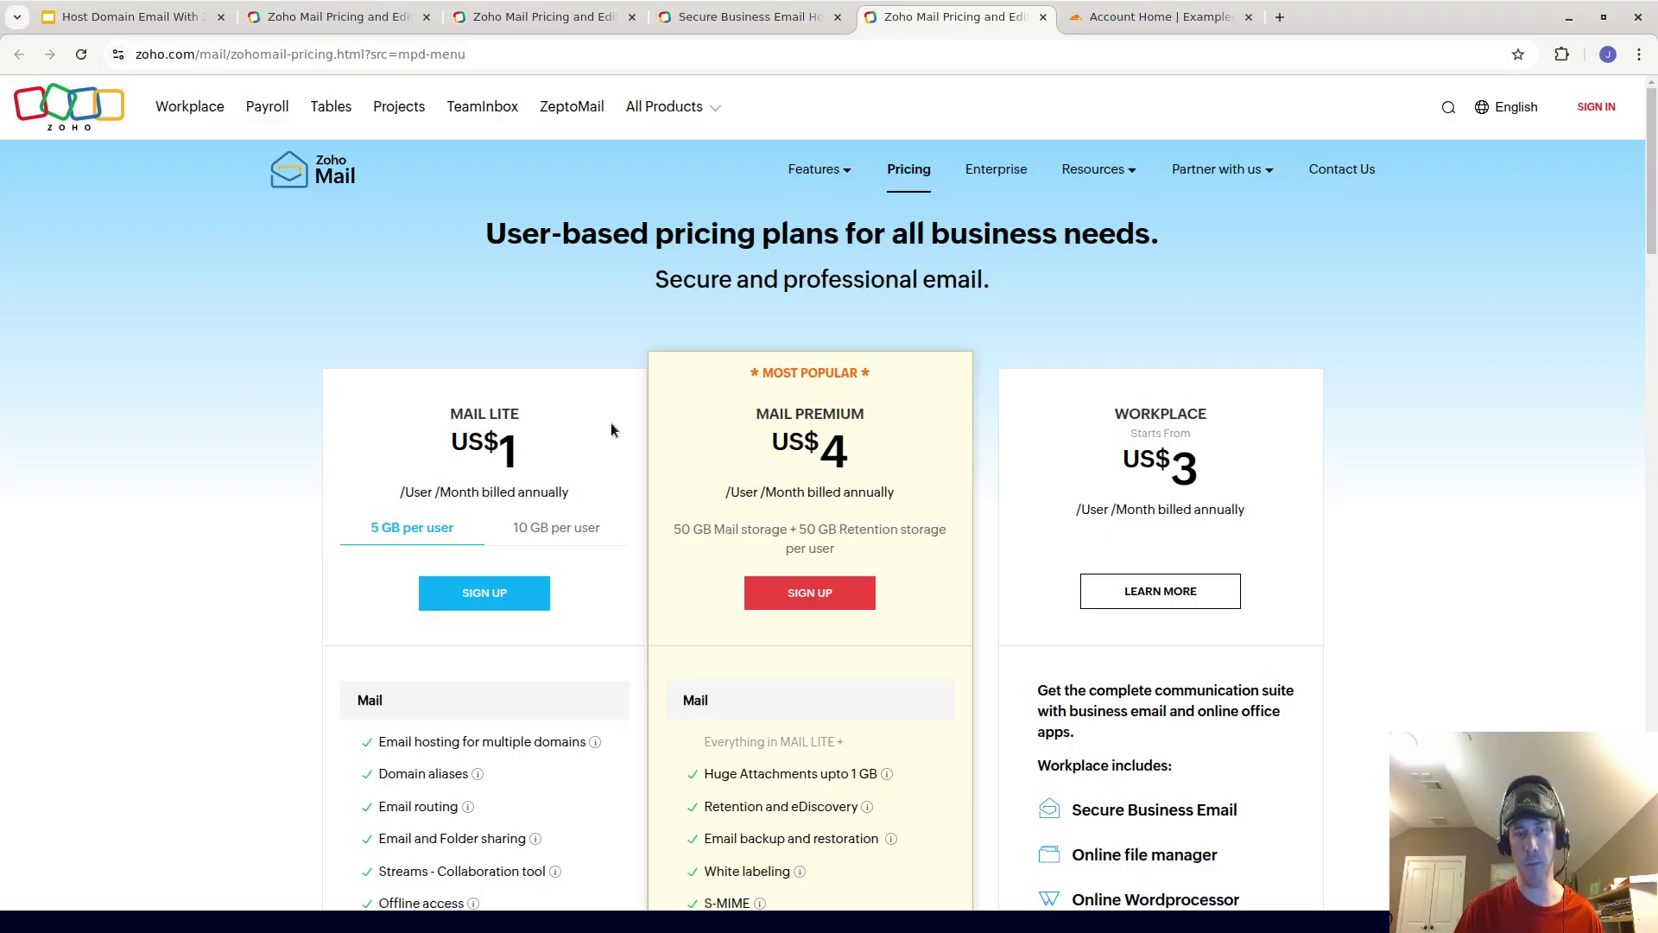
{"action": "scroll", "coordinate": [1391, 367], "scroll_direction": "down", "scroll_amount": 10}
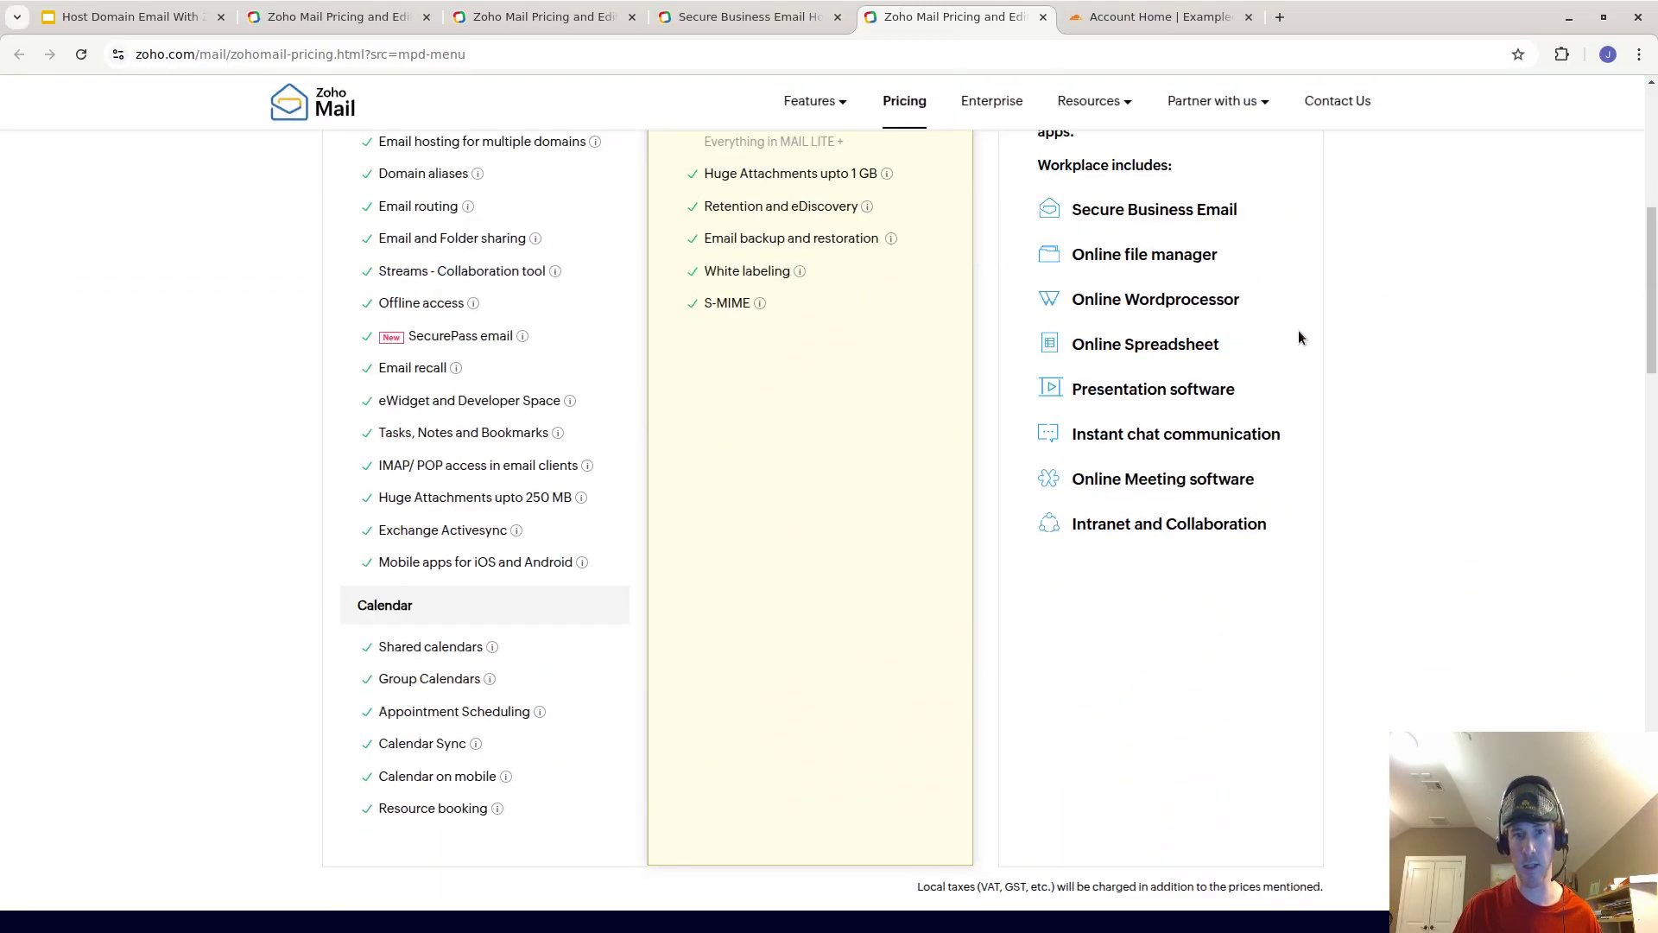
{"action": "scroll", "coordinate": [714, 484], "scroll_direction": "down", "scroll_amount": 4}
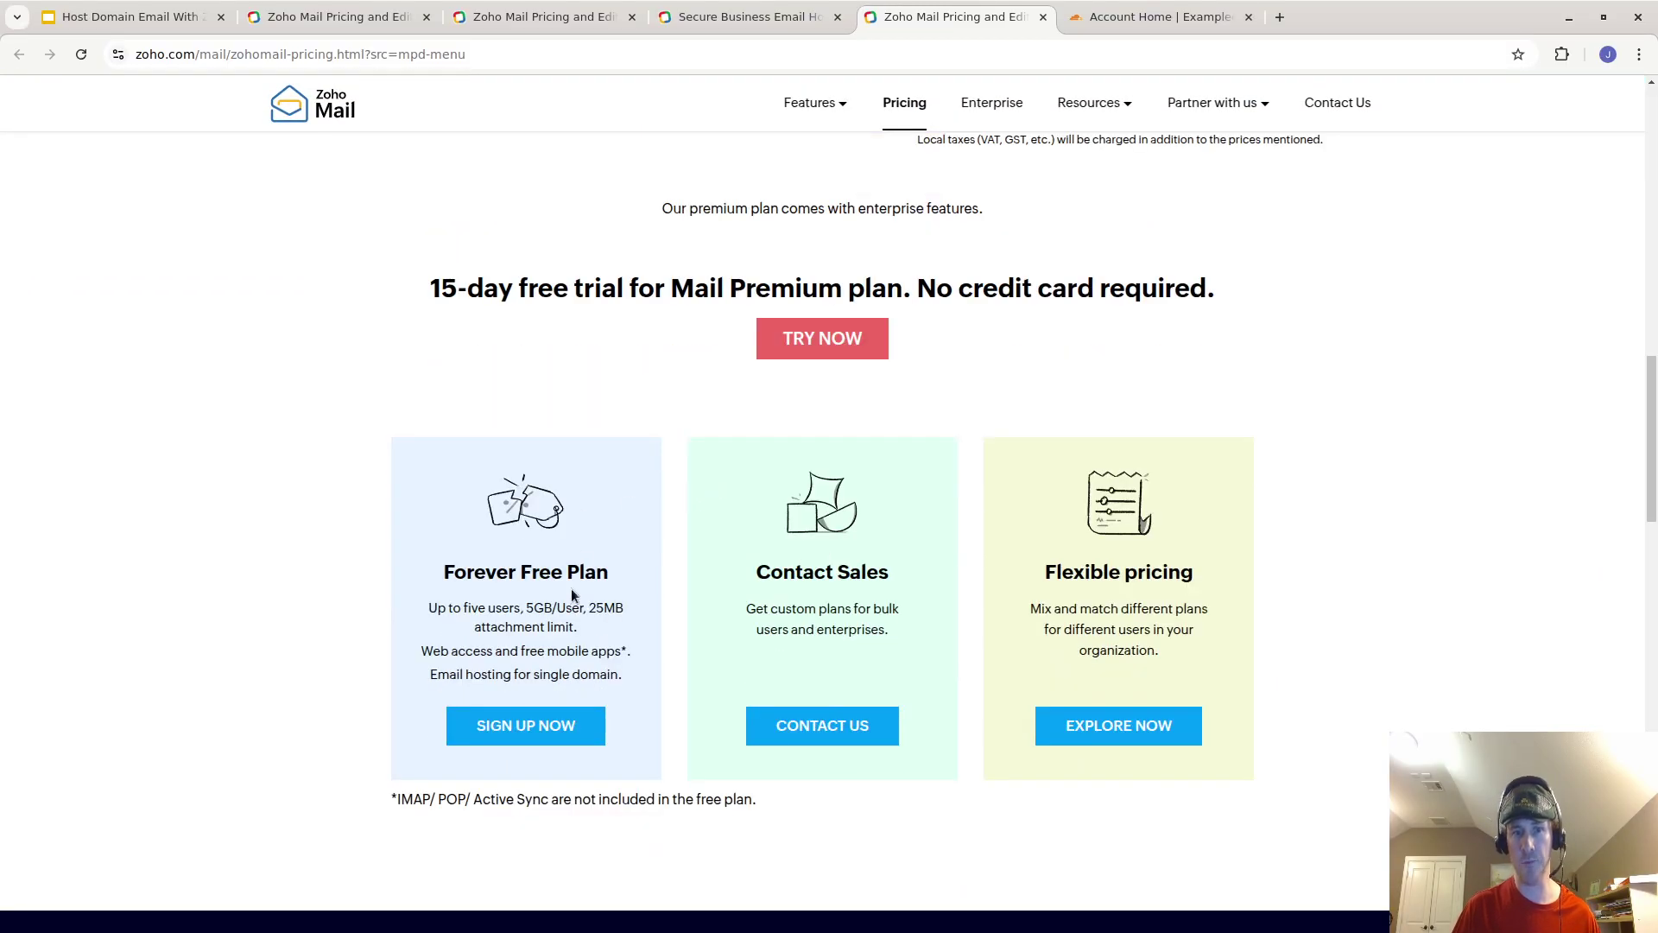
{"action": "left_click", "coordinate": [537, 728]}
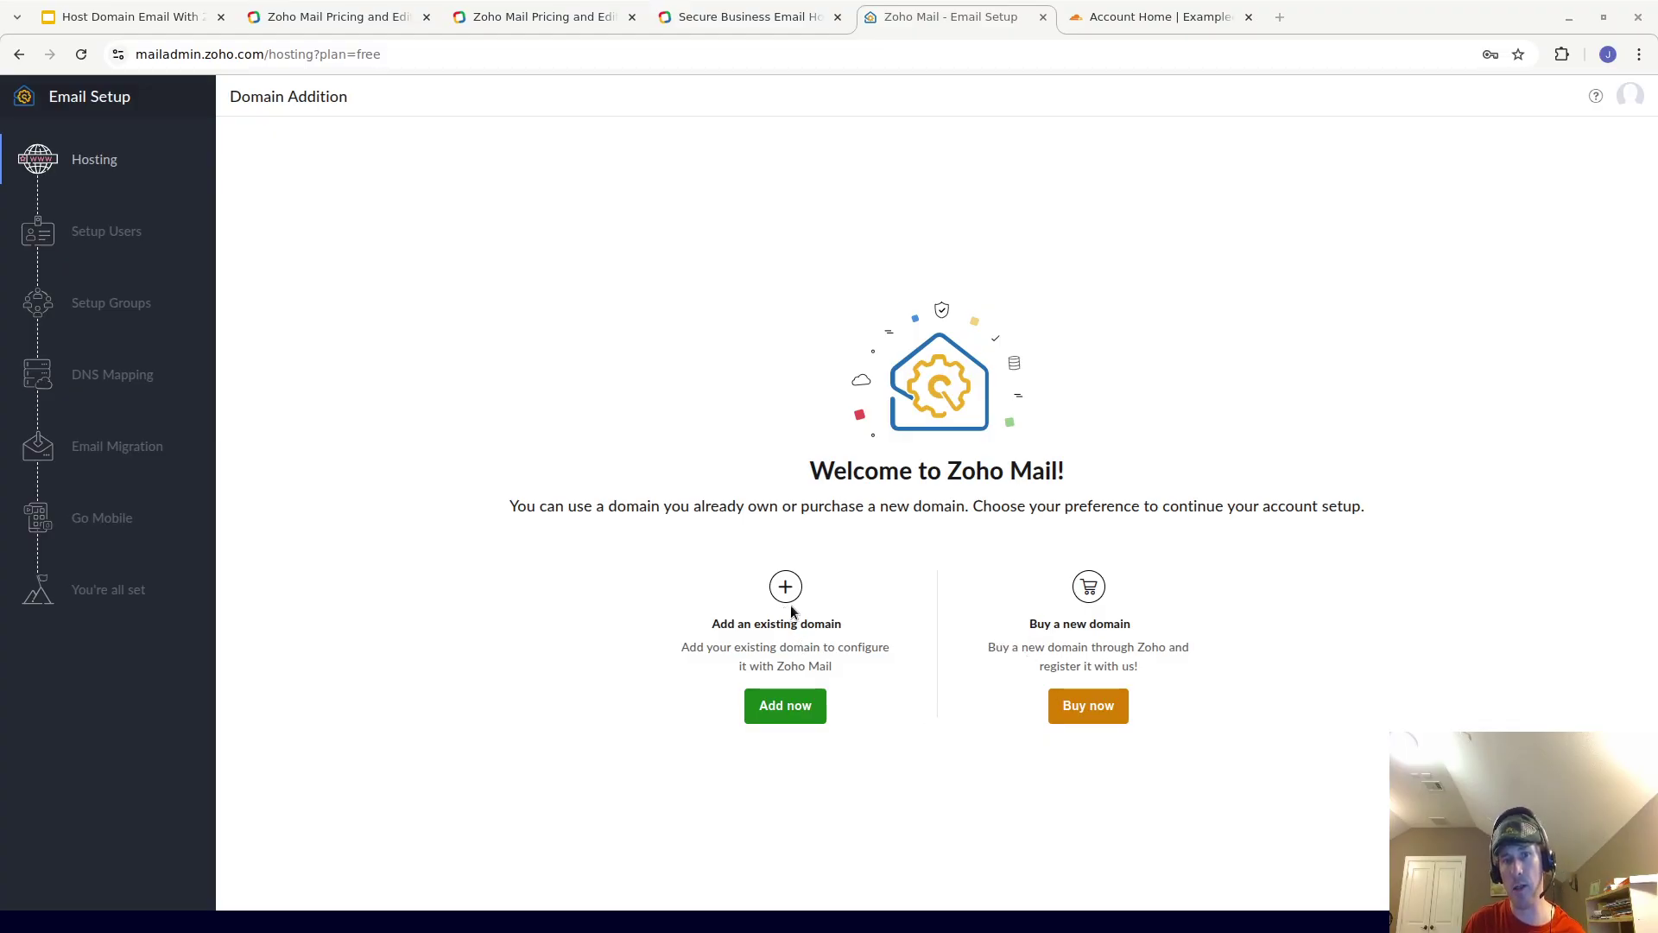
Add the existing domain exampleeshop.com with organization exampleeshop and industry IT Hardware & IT Related Services
{"action": "left_click", "coordinate": [786, 706]}
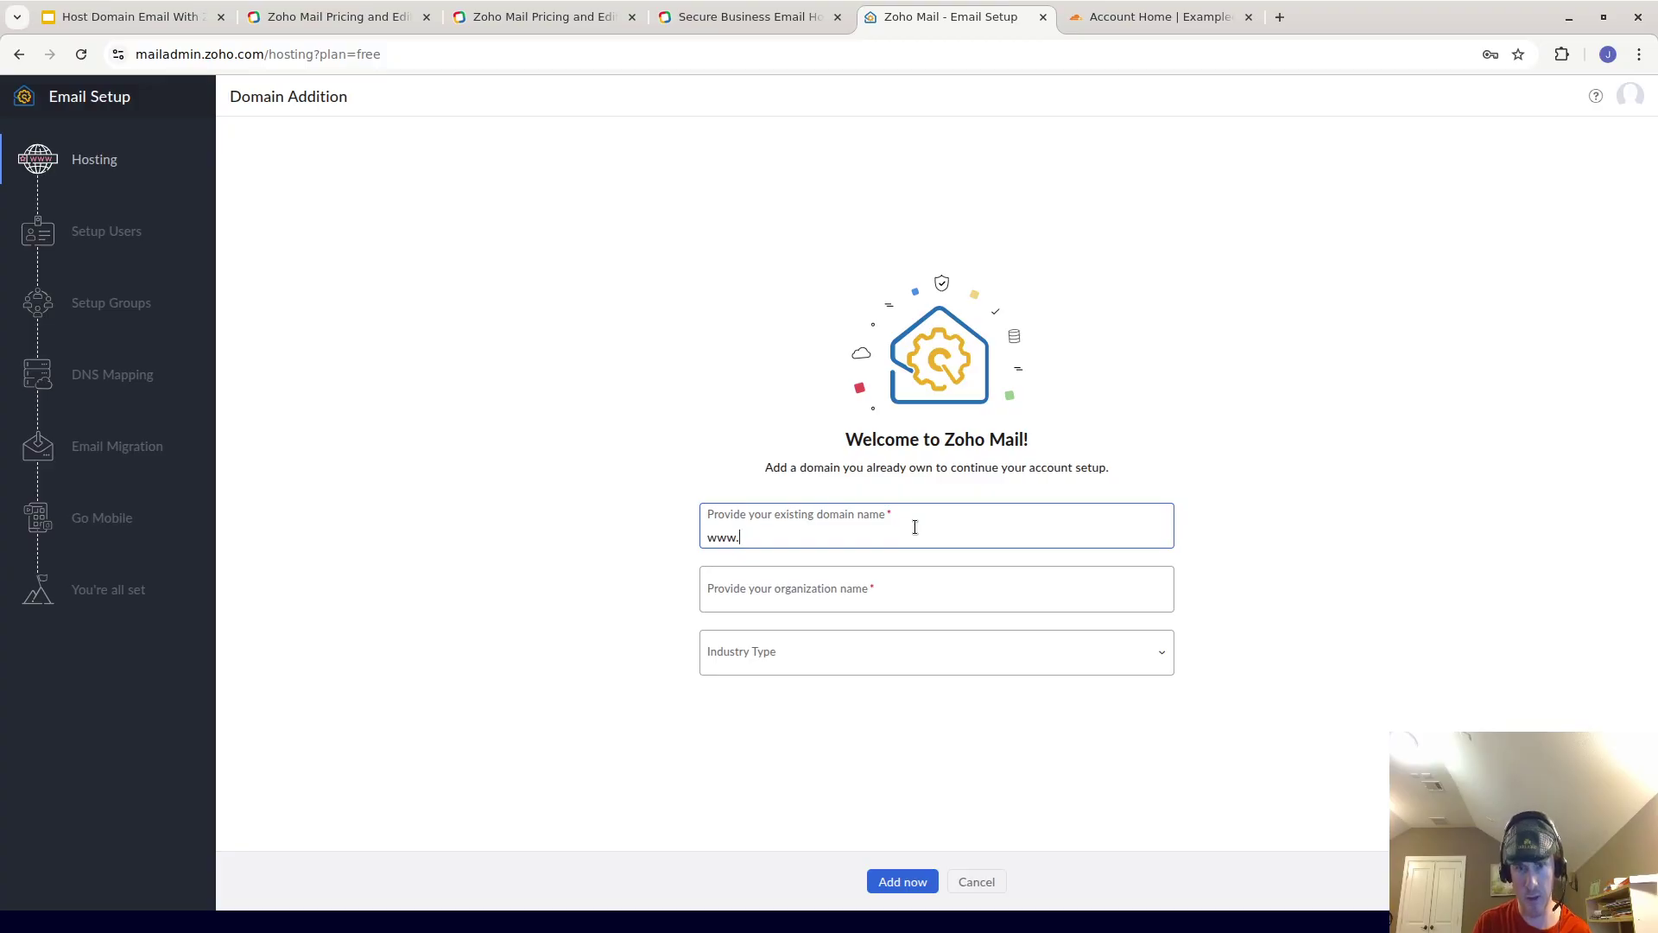
{"action": "type", "text": "xample"}
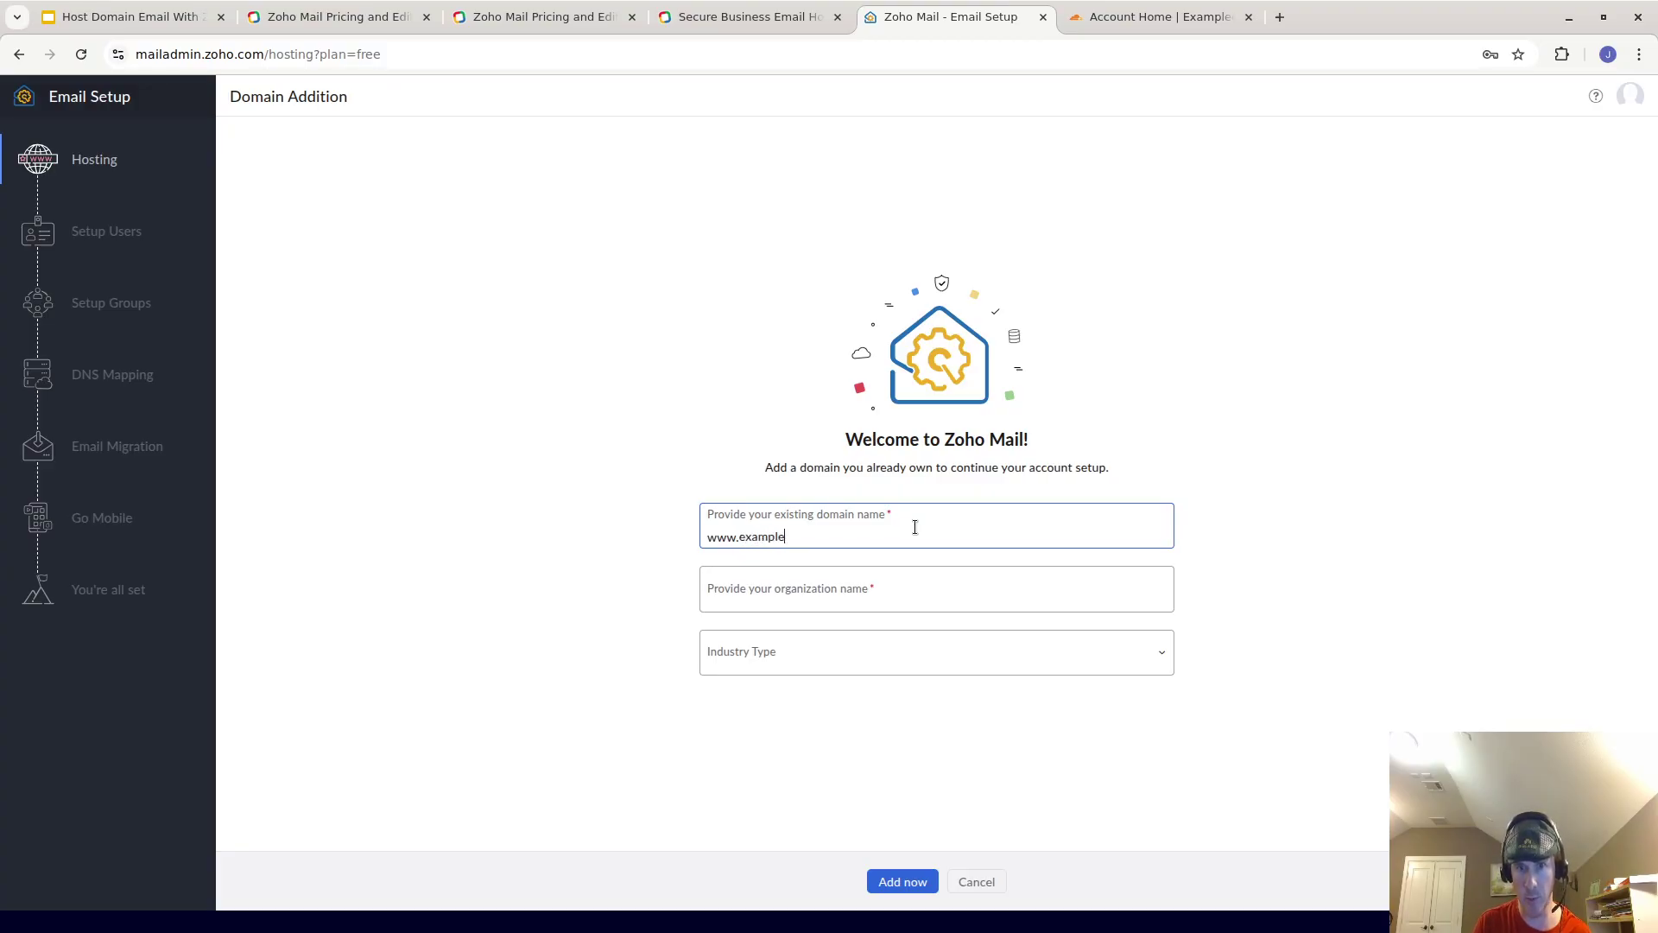
{"action": "type", "text": "eshop.com"}
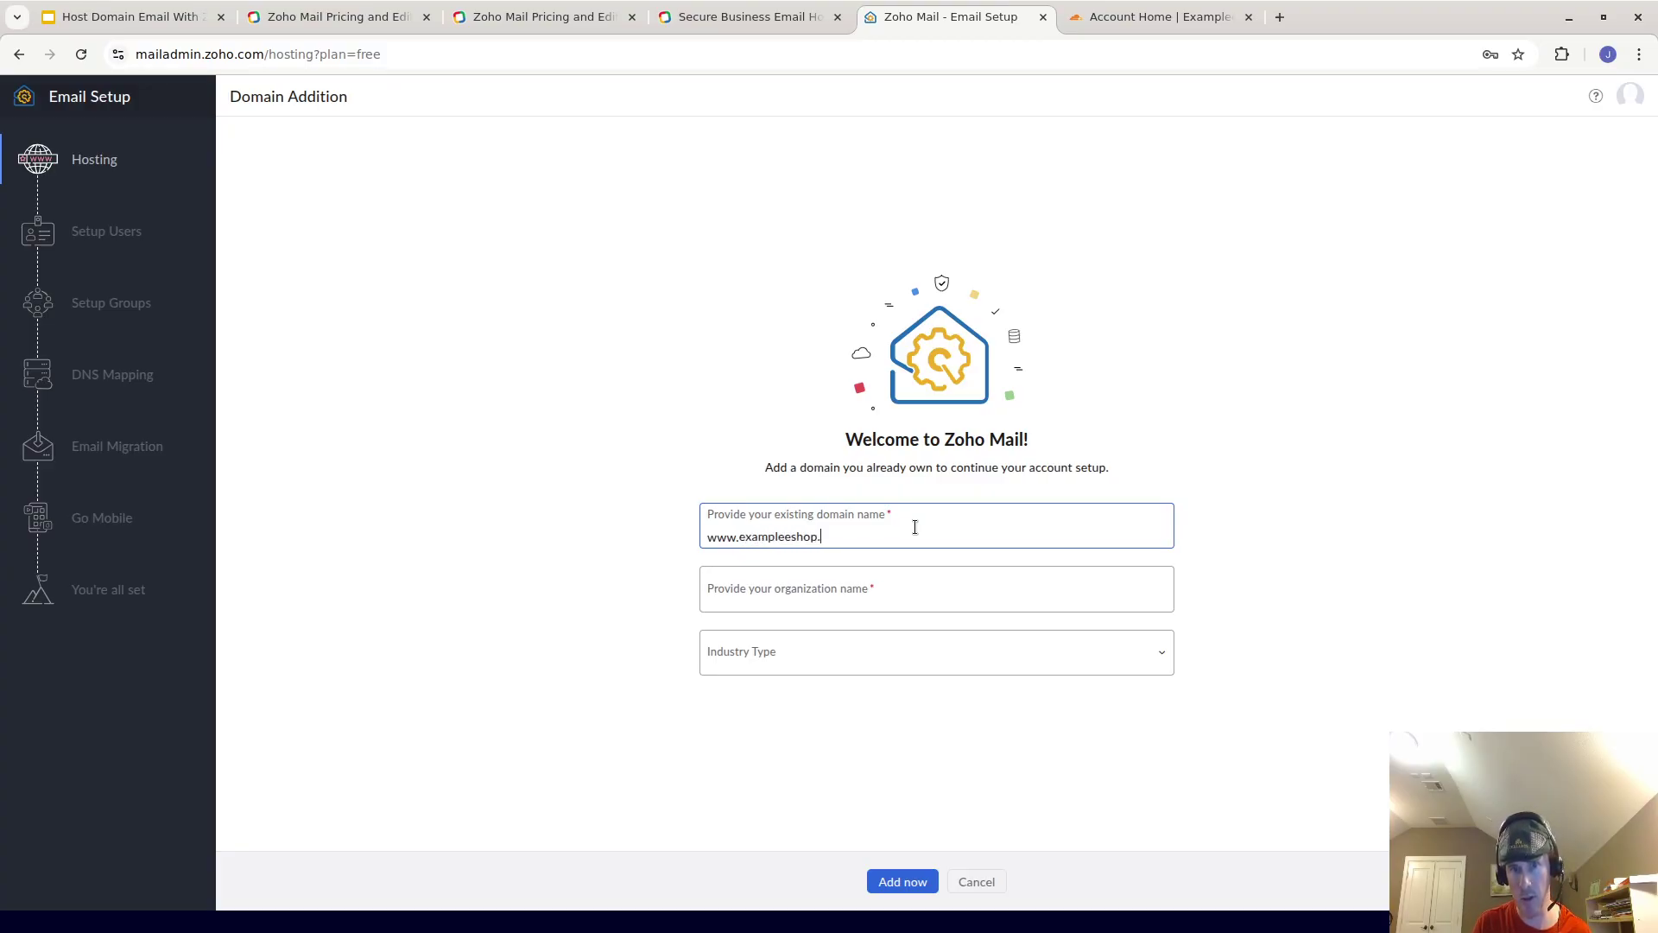
{"action": "double_click", "coordinate": [781, 536]}
{"action": "key", "text": "ctrl+c"}
{"action": "left_click", "coordinate": [859, 587]}
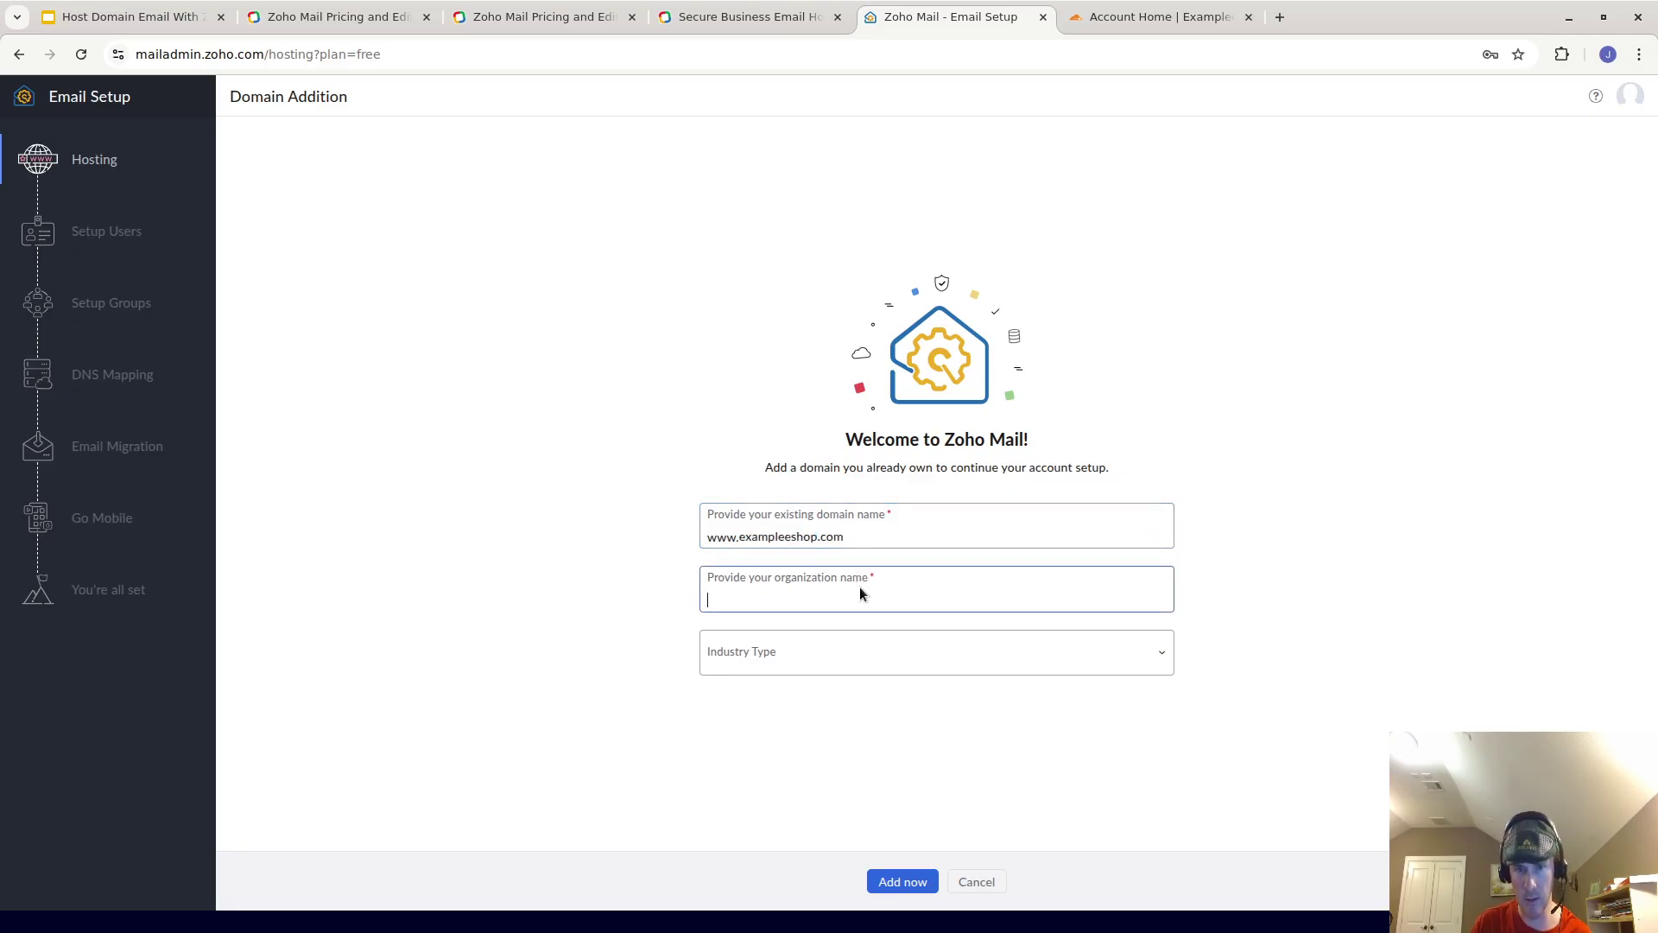
{"action": "key", "text": "ctrl+v"}
{"action": "left_click", "coordinate": [870, 653]}
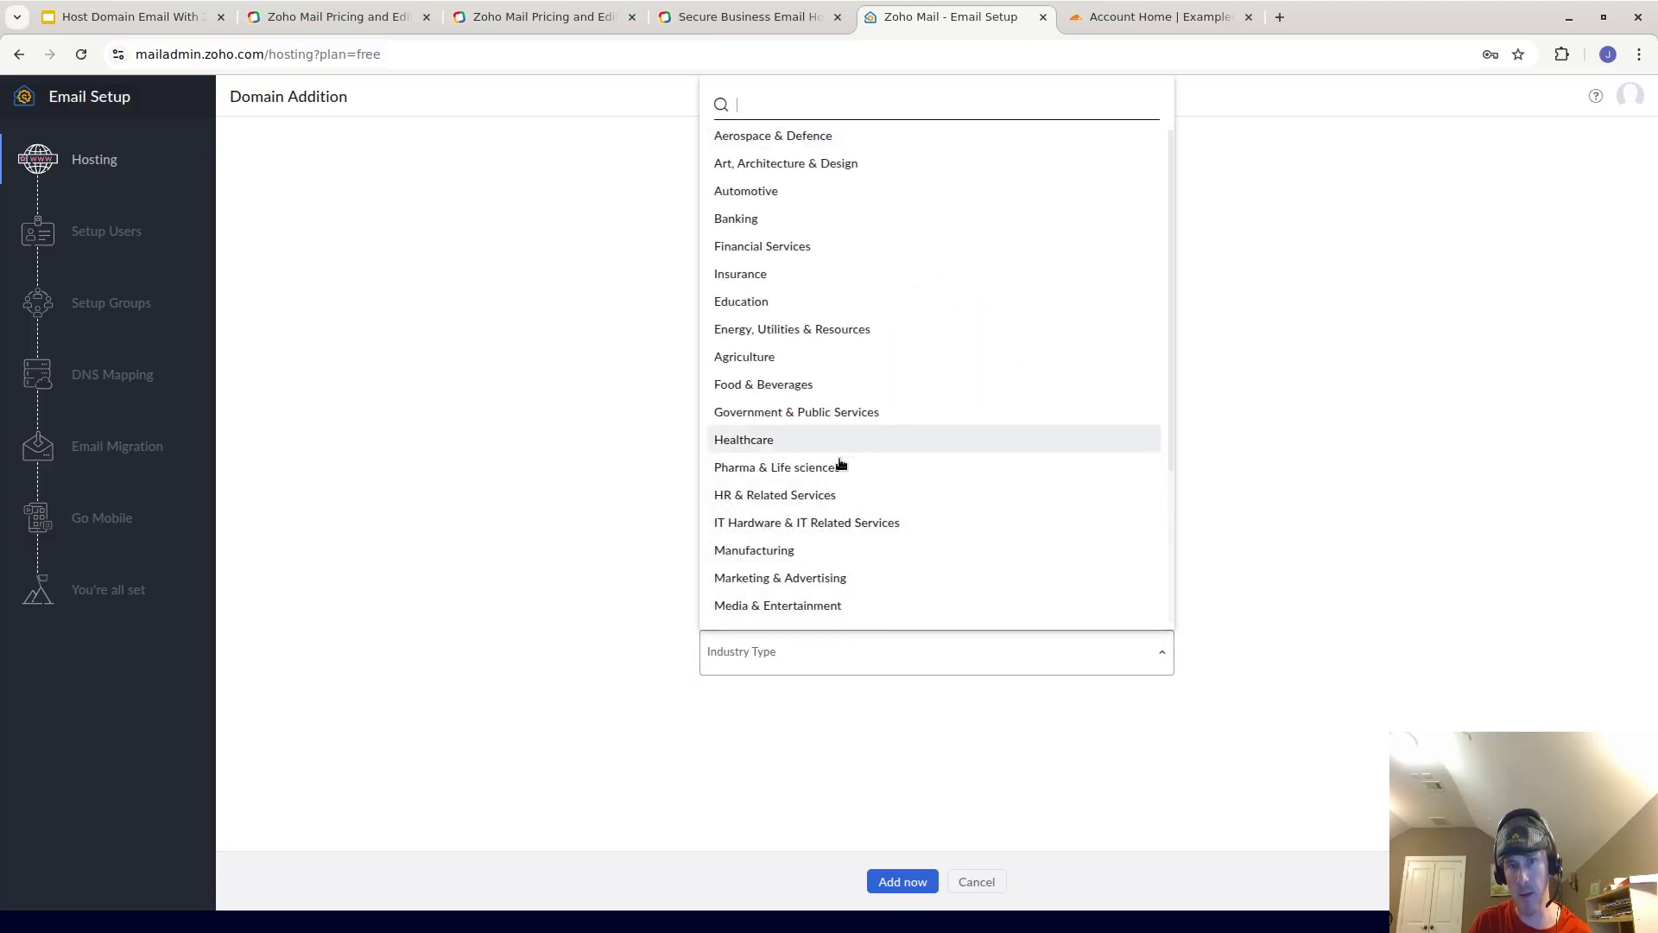
{"action": "scroll", "coordinate": [844, 471], "scroll_direction": "down", "scroll_amount": 3}
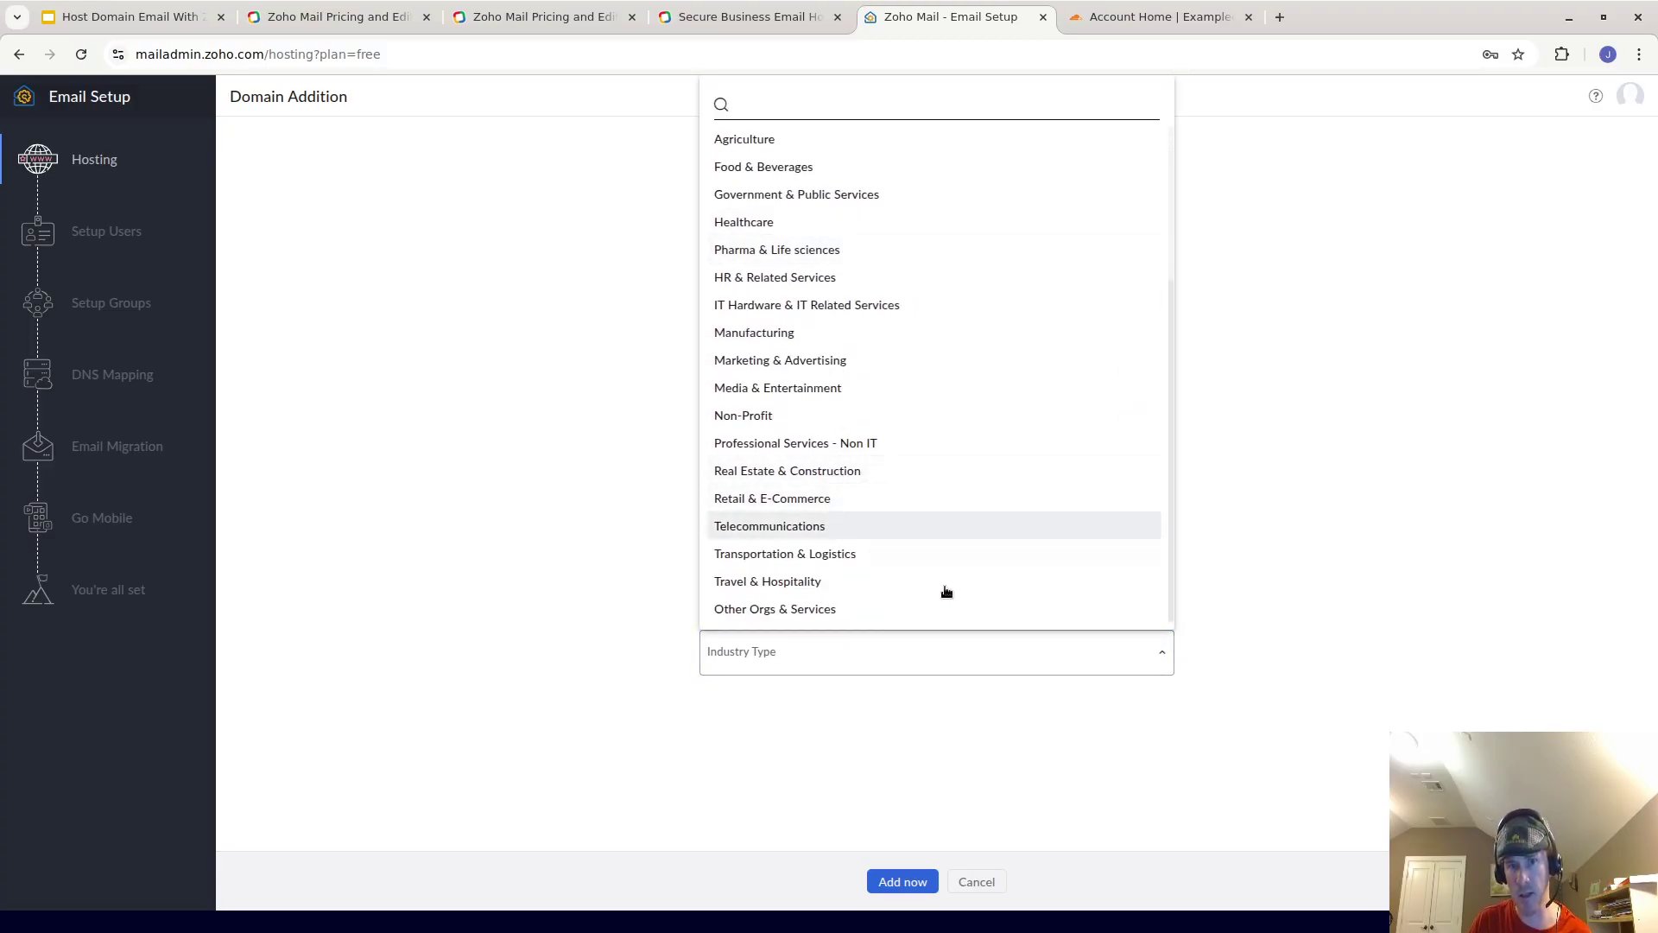
{"action": "left_click", "coordinate": [879, 306]}
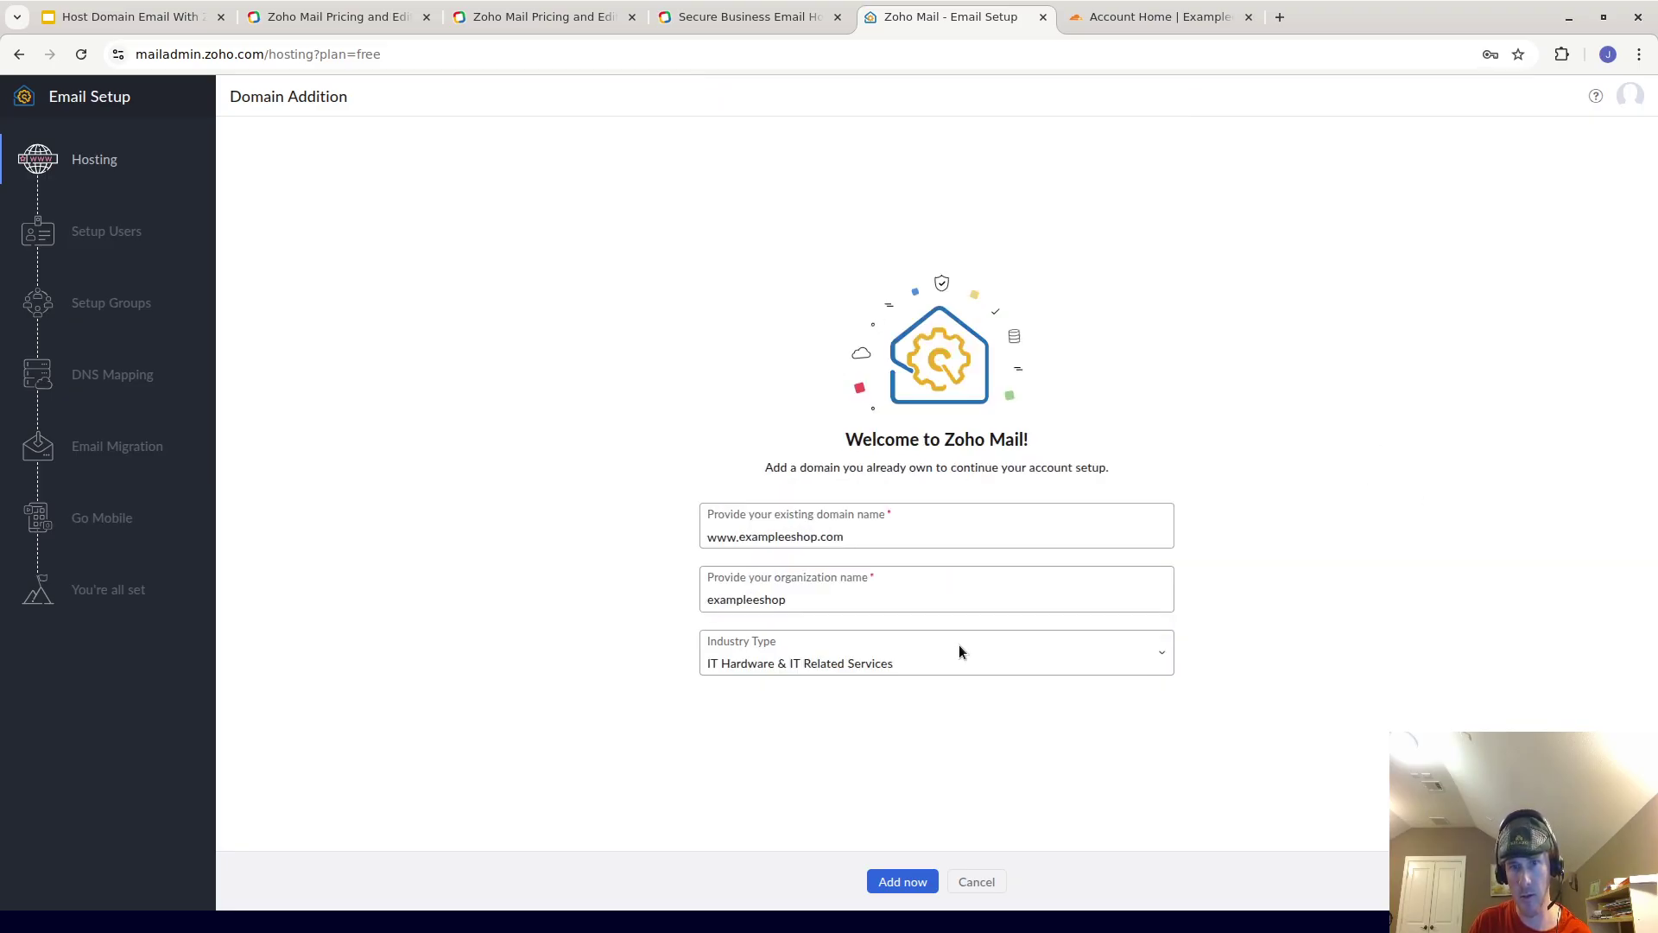
{"action": "left_click", "coordinate": [903, 883]}
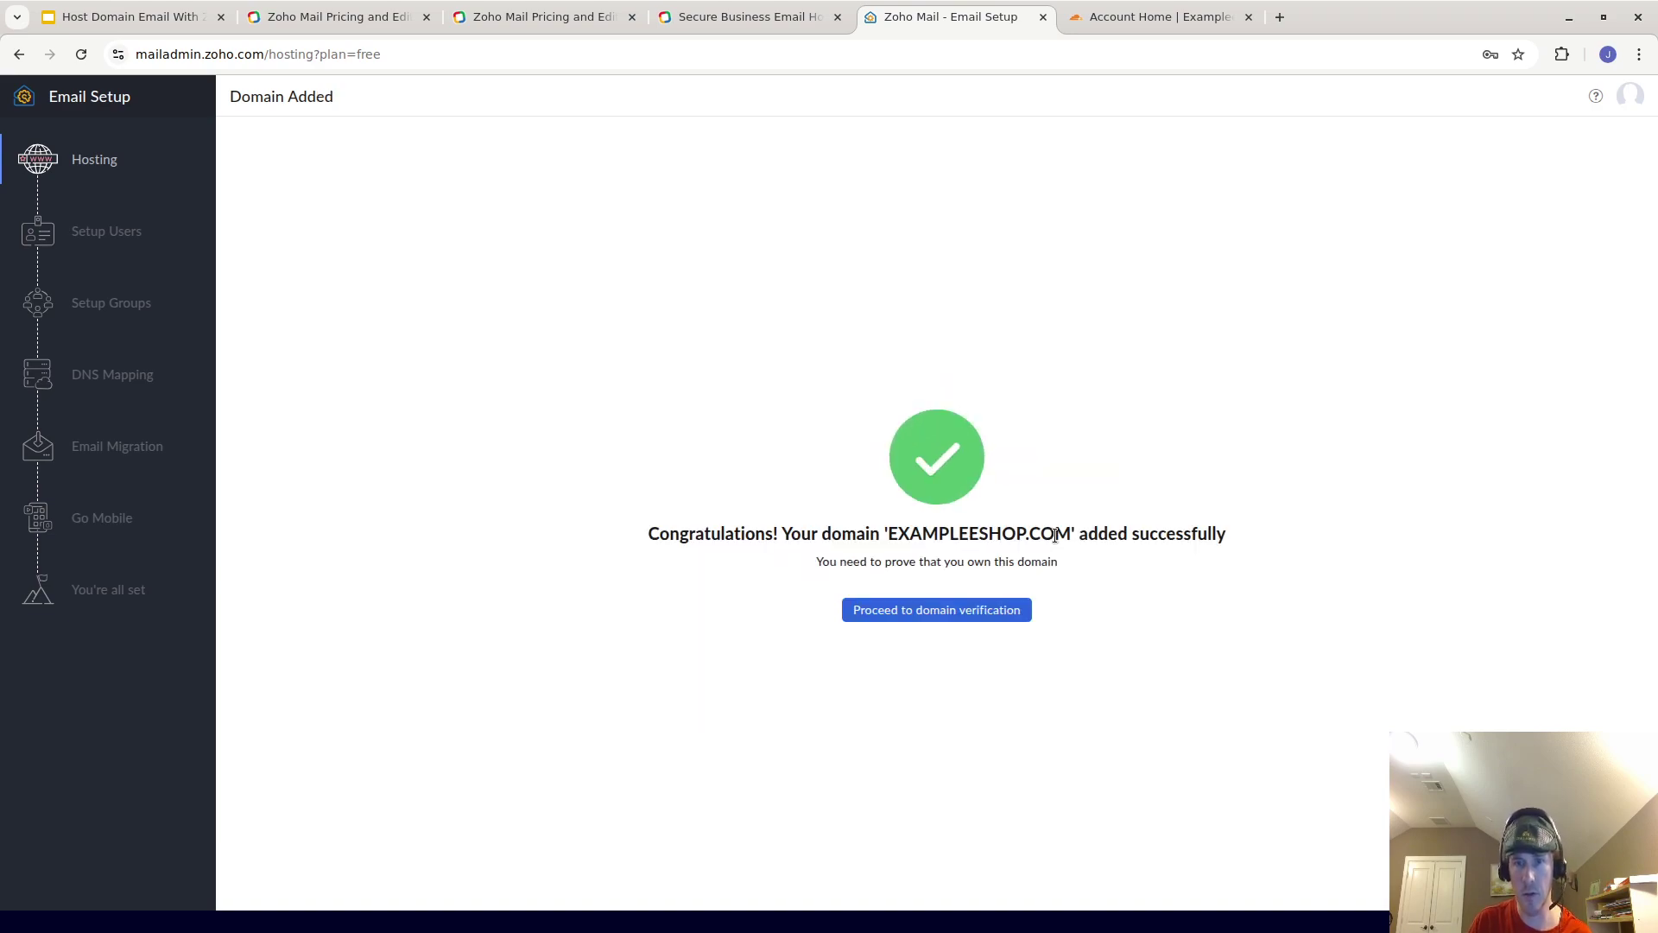
Highlight EXAMPLEESHOP.COM in the Domain Added confirmation, then clear the highlight
{"action": "double_click", "coordinate": [977, 530]}
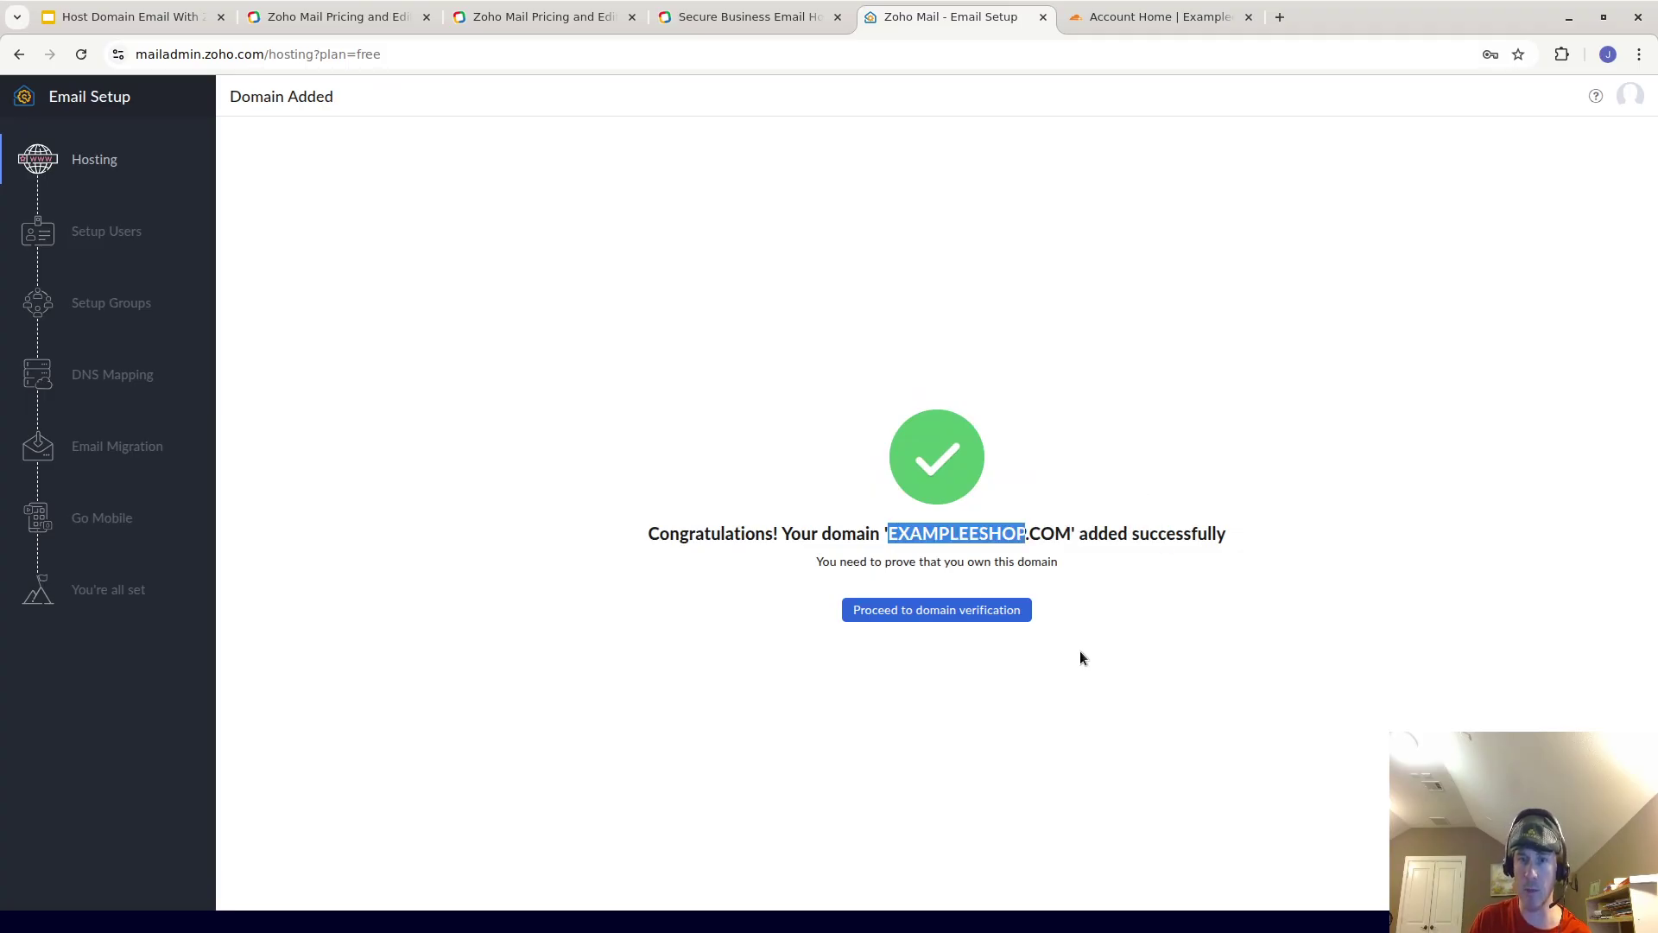
{"action": "left_click", "coordinate": [964, 641]}
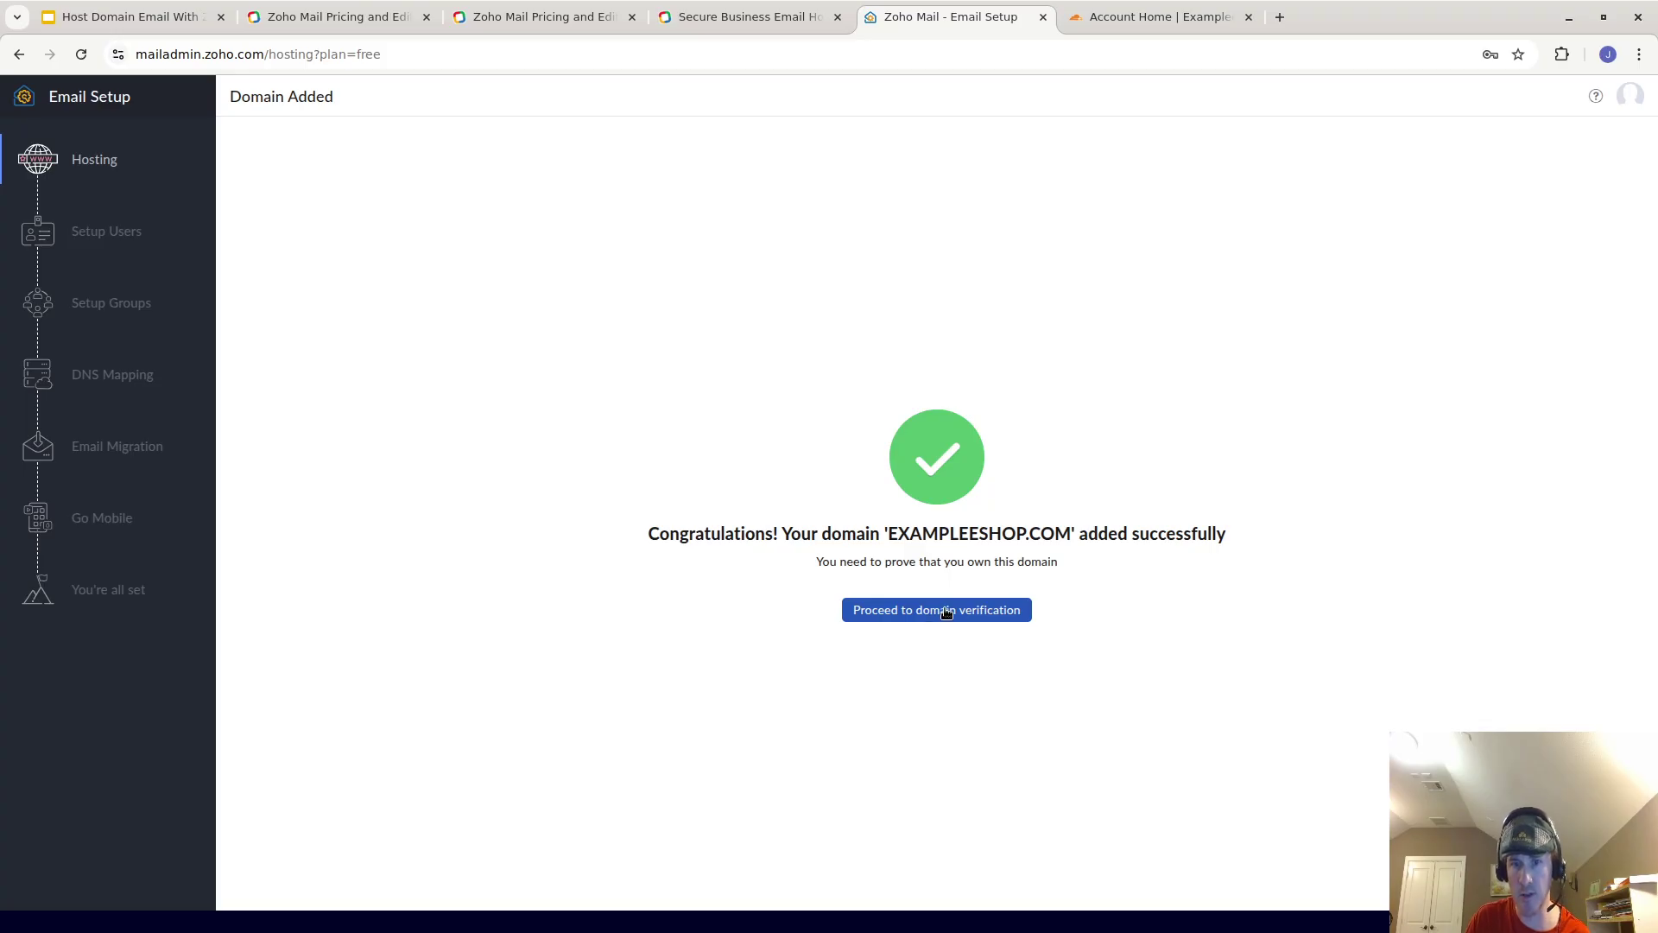
Proceed to domain verification, dismiss the notification prompt, and choose manual TXT configuration
{"action": "left_click", "coordinate": [947, 611]}
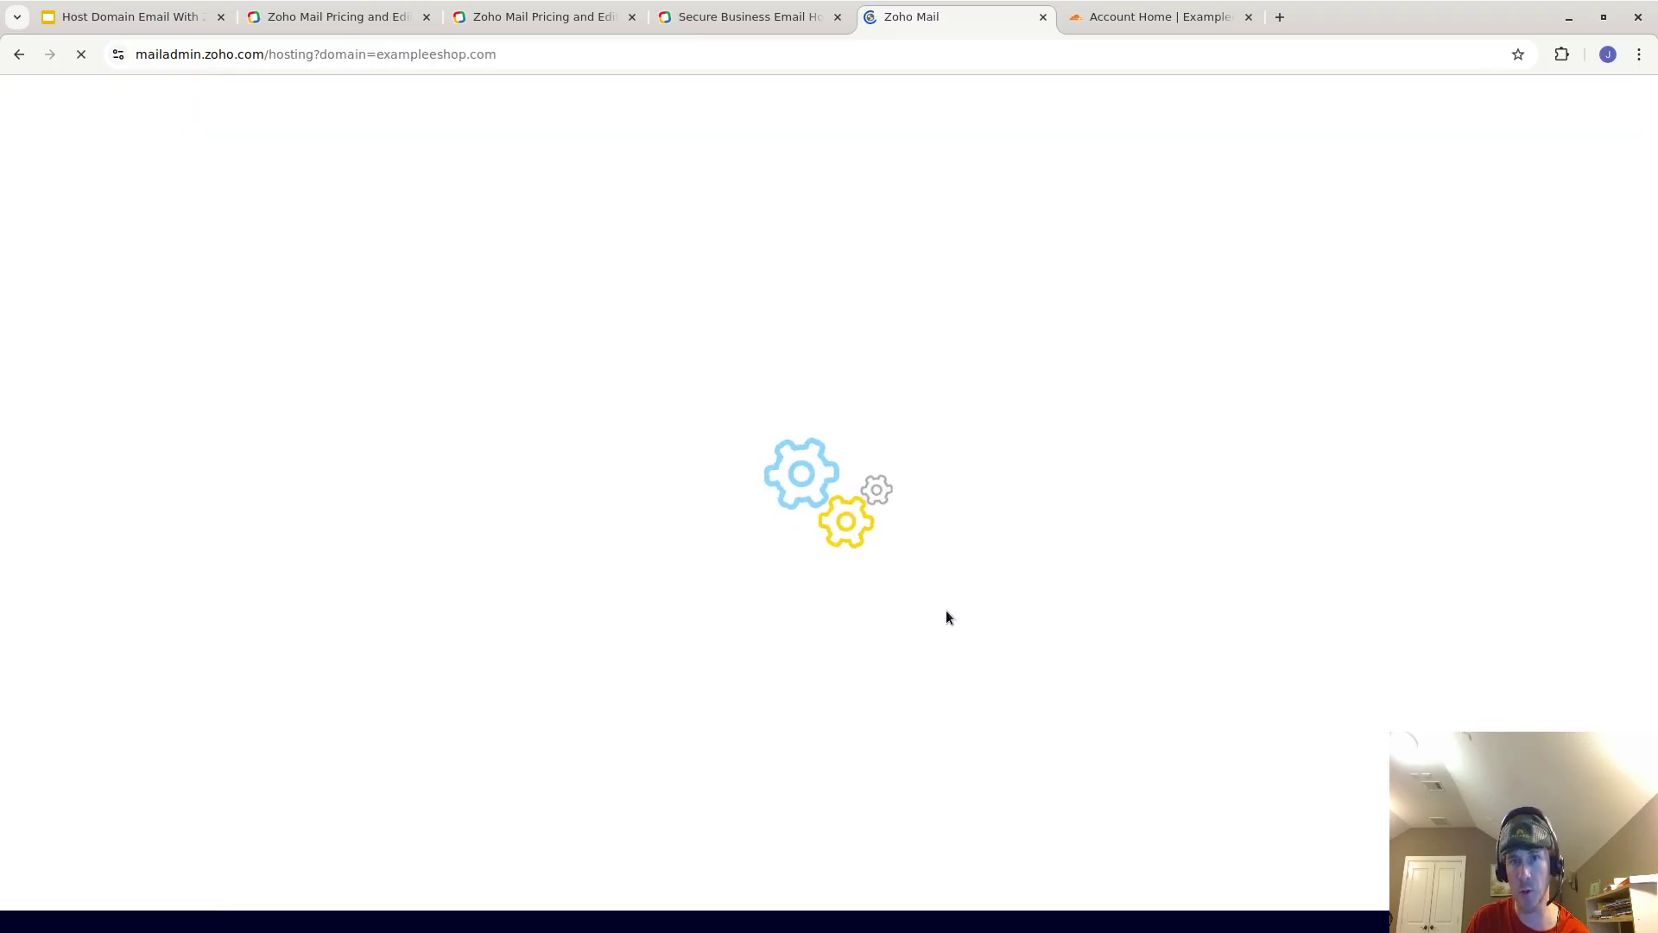
{"action": "left_click", "coordinate": [355, 96]}
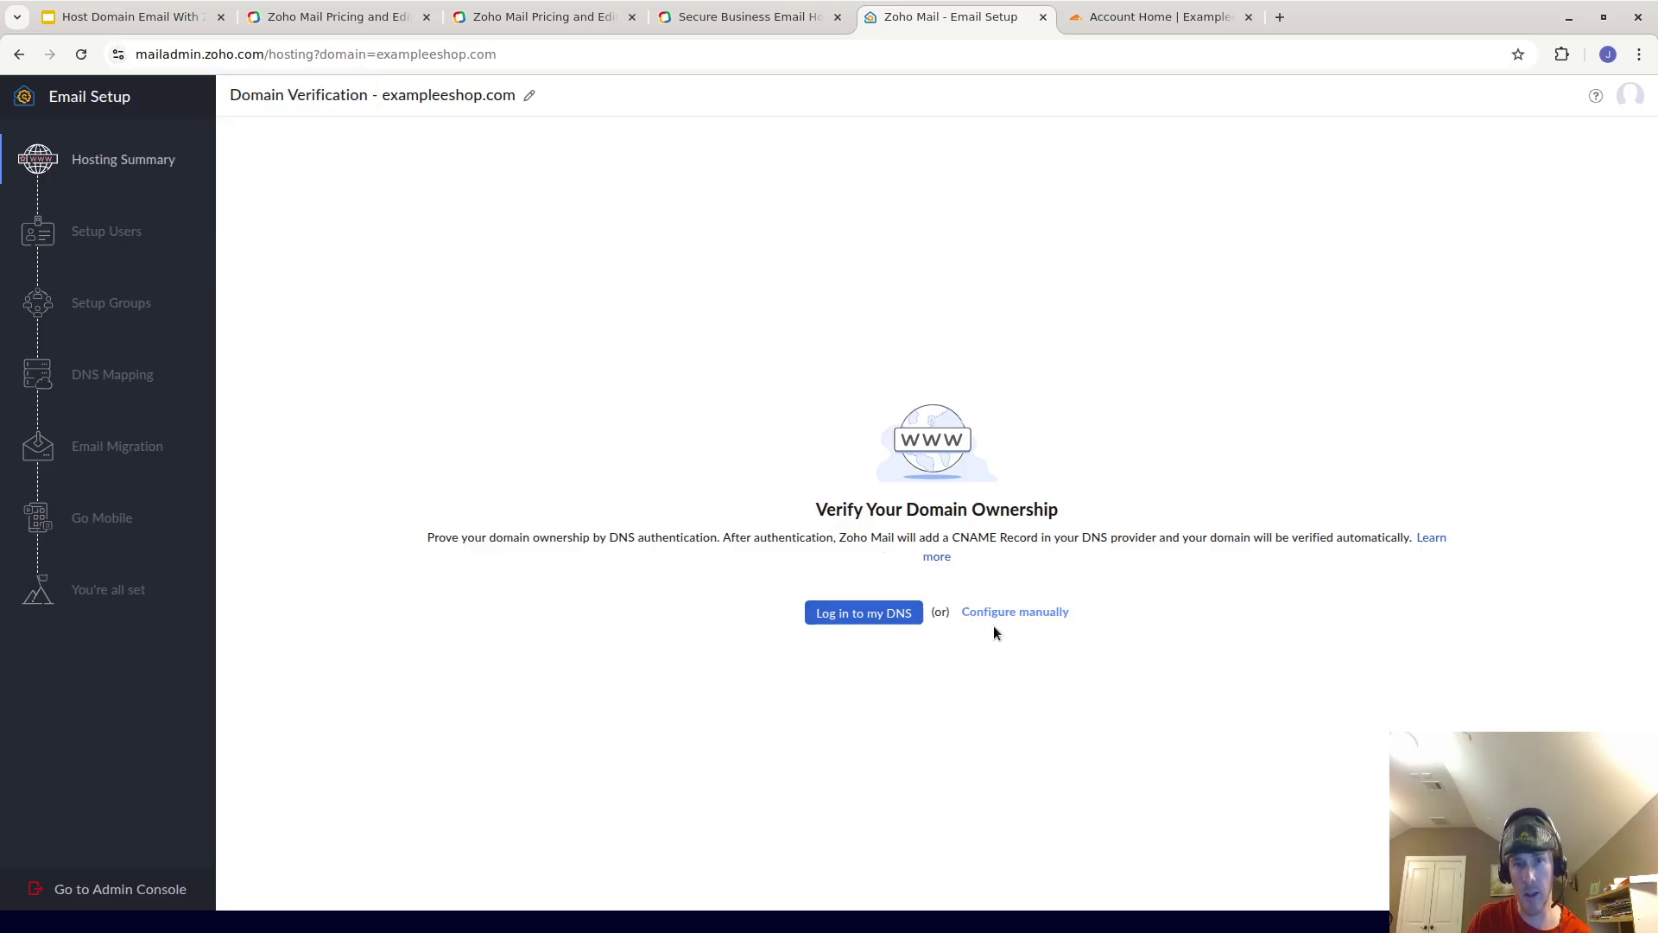
{"action": "left_click_drag", "start_coordinate": [445, 540], "coordinate": [642, 566]}
{"action": "left_click", "coordinate": [666, 548]}
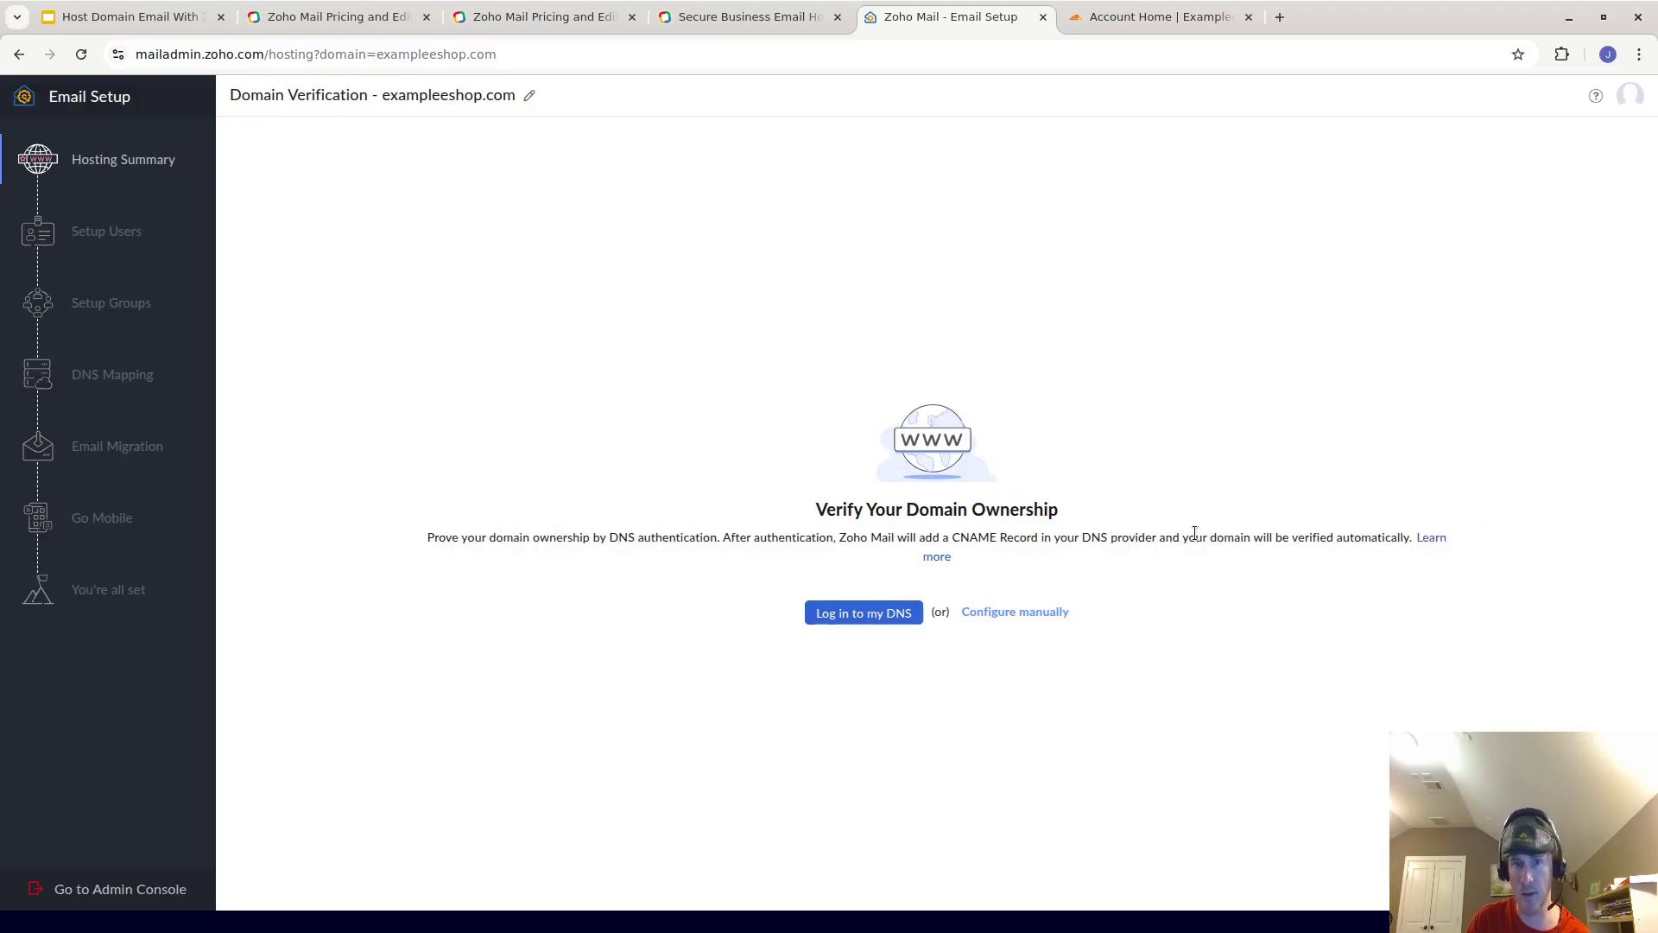
{"action": "left_click", "coordinate": [1029, 615]}
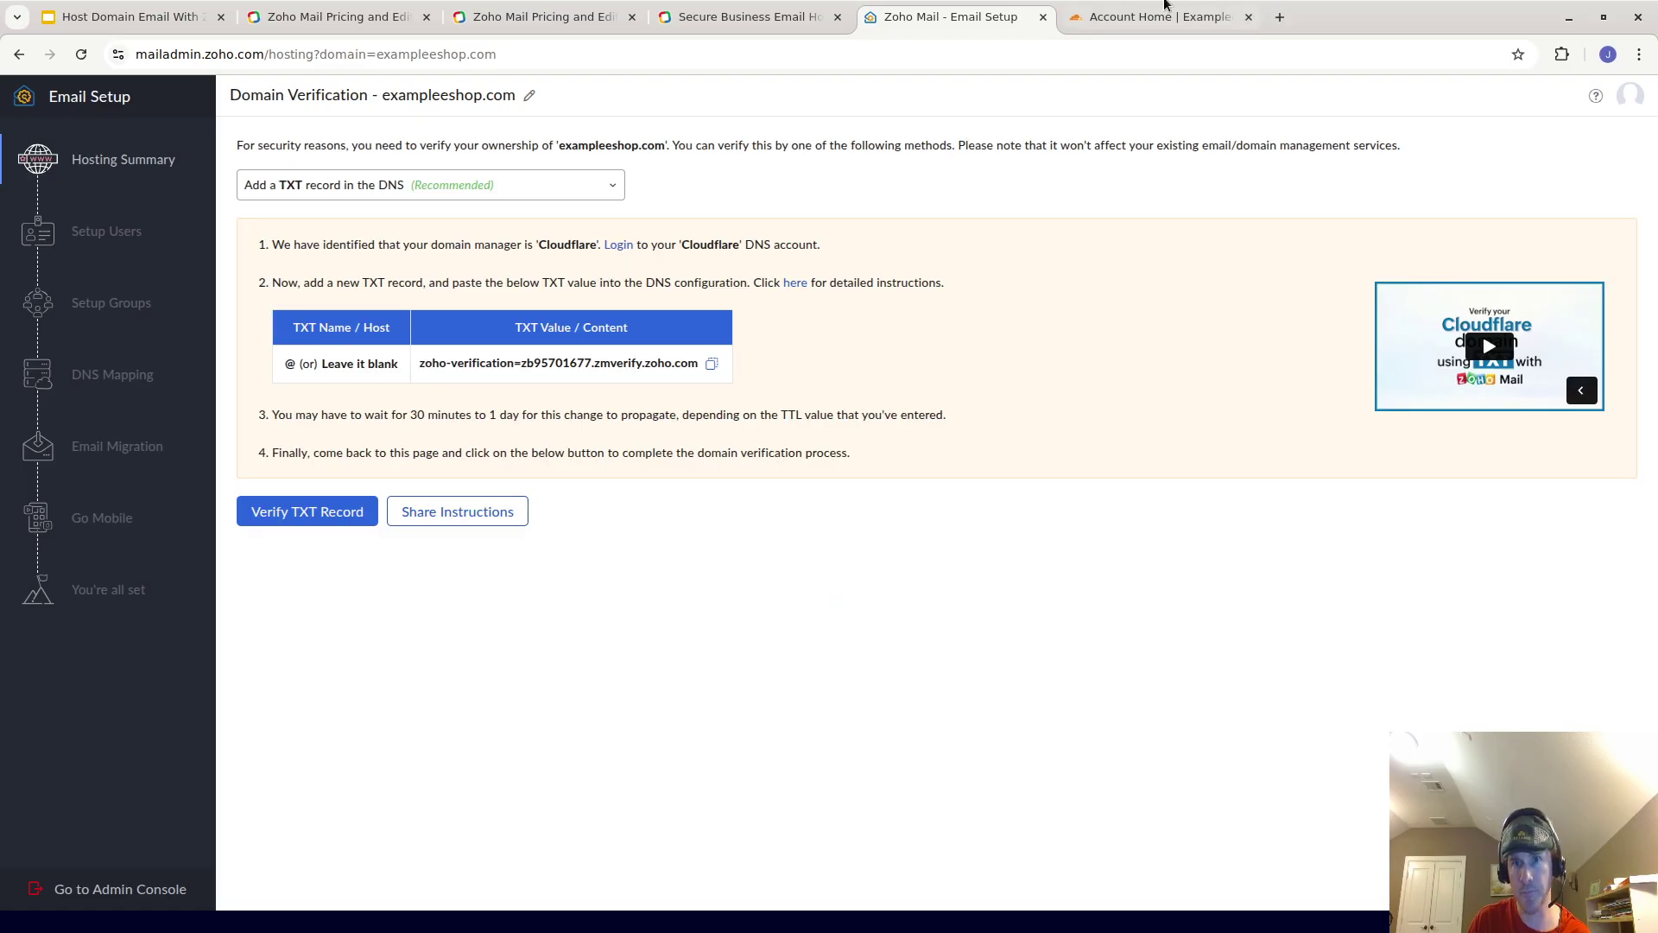
{"action": "left_click", "coordinate": [1142, 15]}
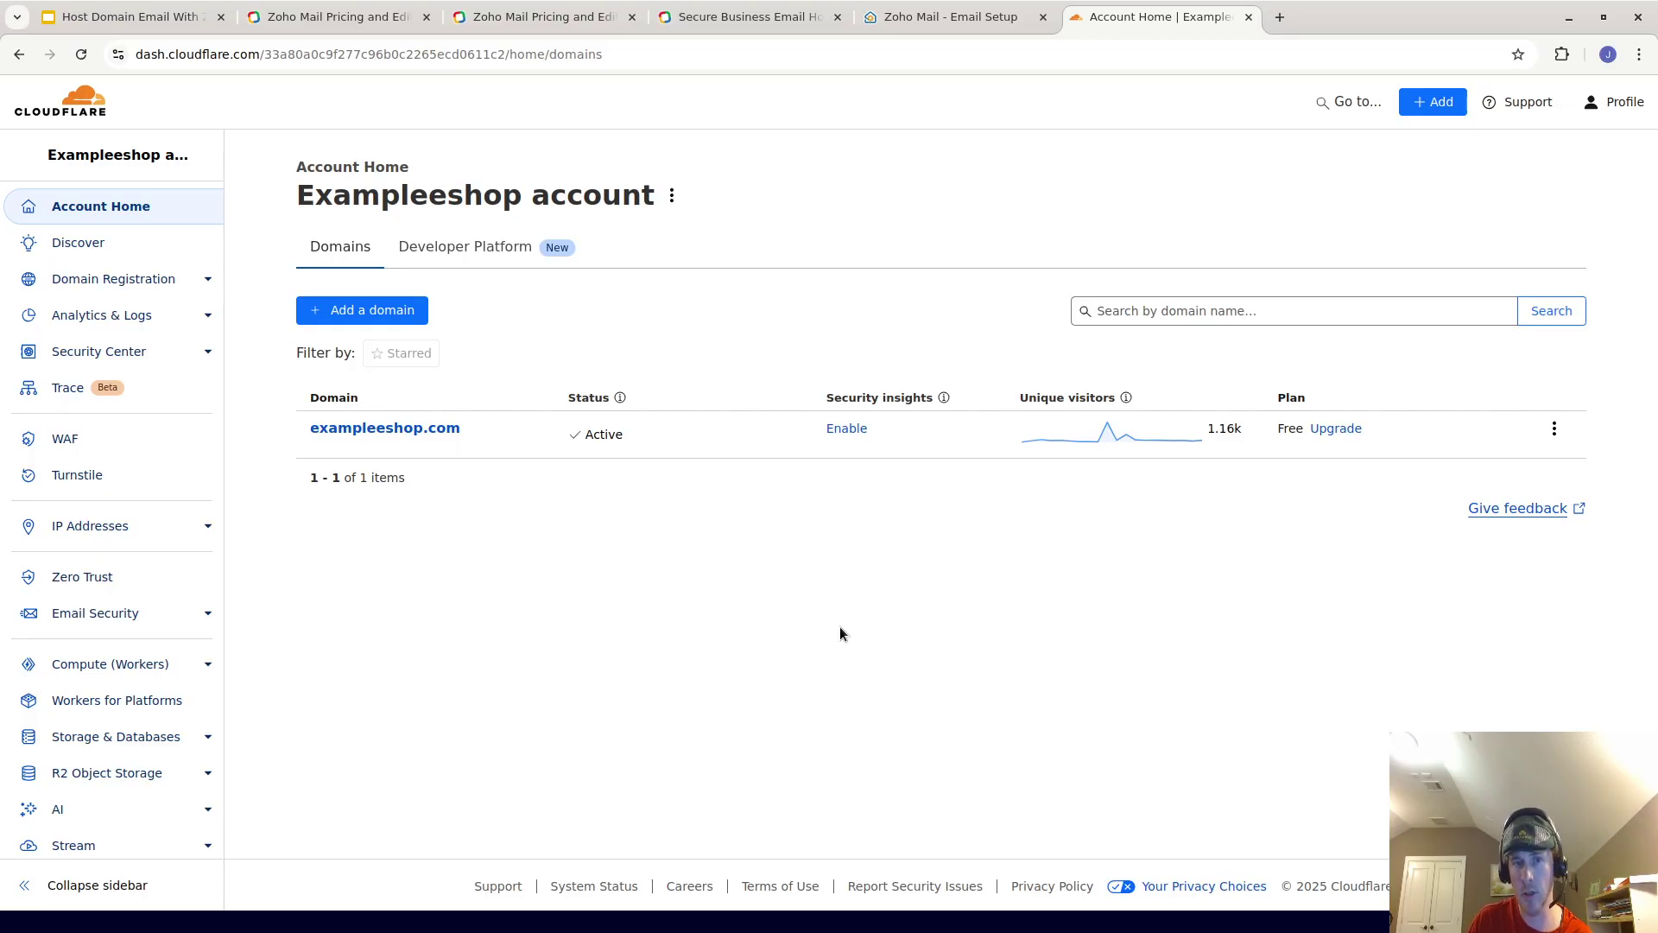
Open exampleeshop.com from Cloudflare's Domains list and go to its DNS records
{"action": "left_click", "coordinate": [391, 432]}
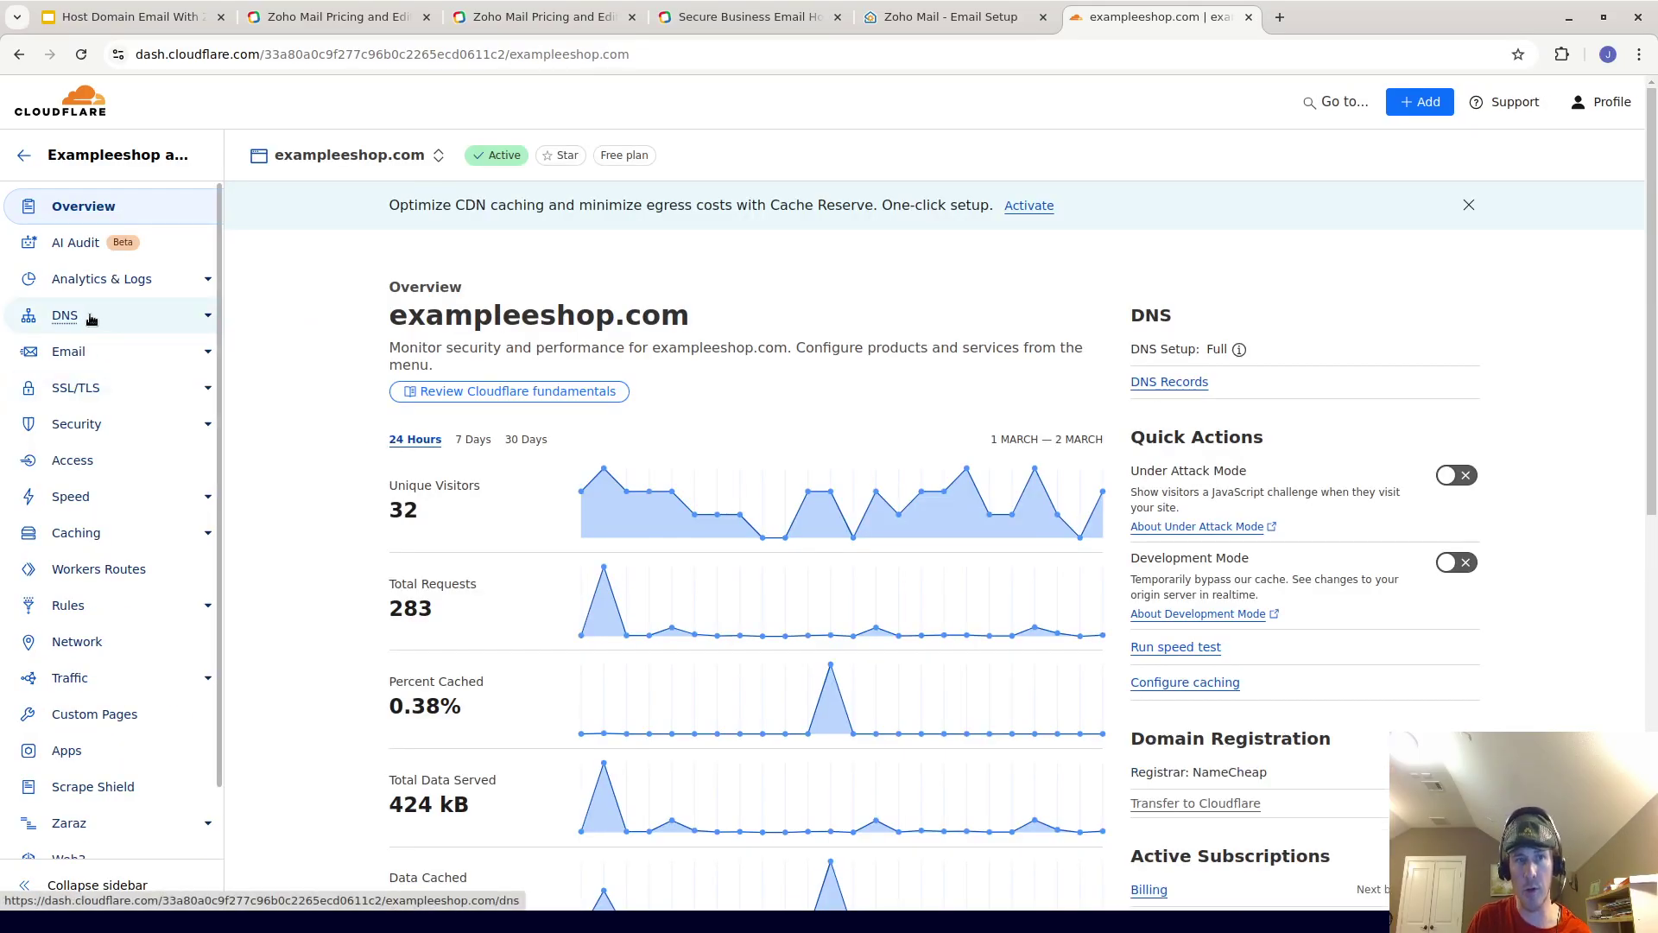
{"action": "left_click", "coordinate": [92, 320]}
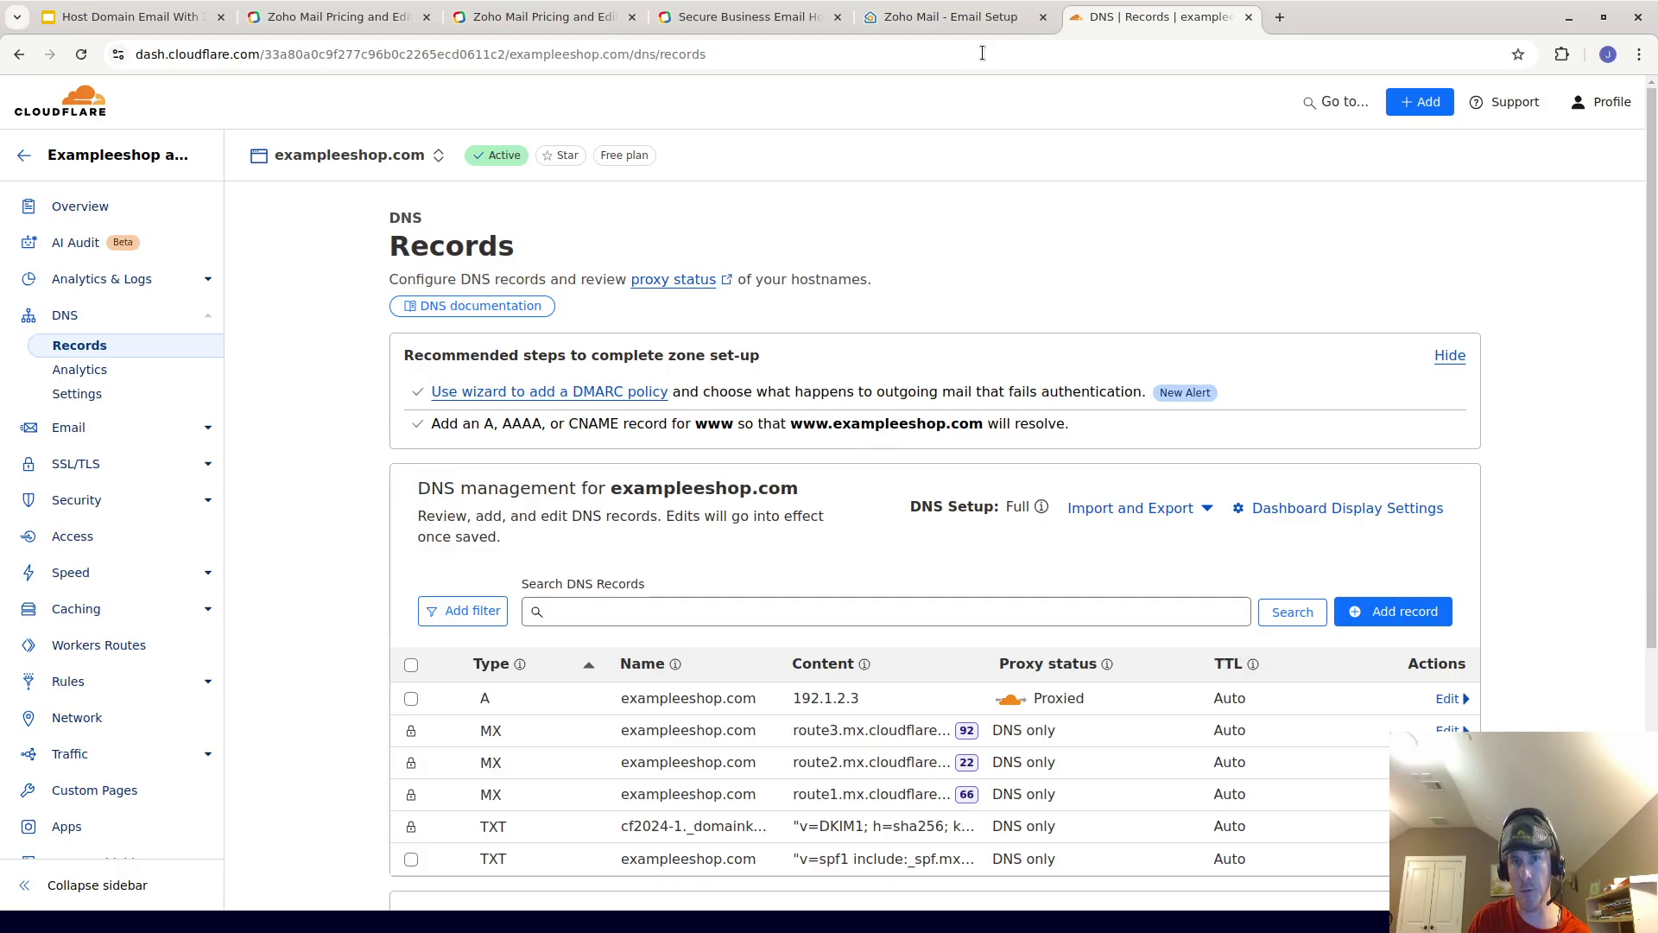
Close the duplicate Zoho pricing and home page tabs, keeping the email setup page
{"action": "left_click", "coordinate": [738, 18]}
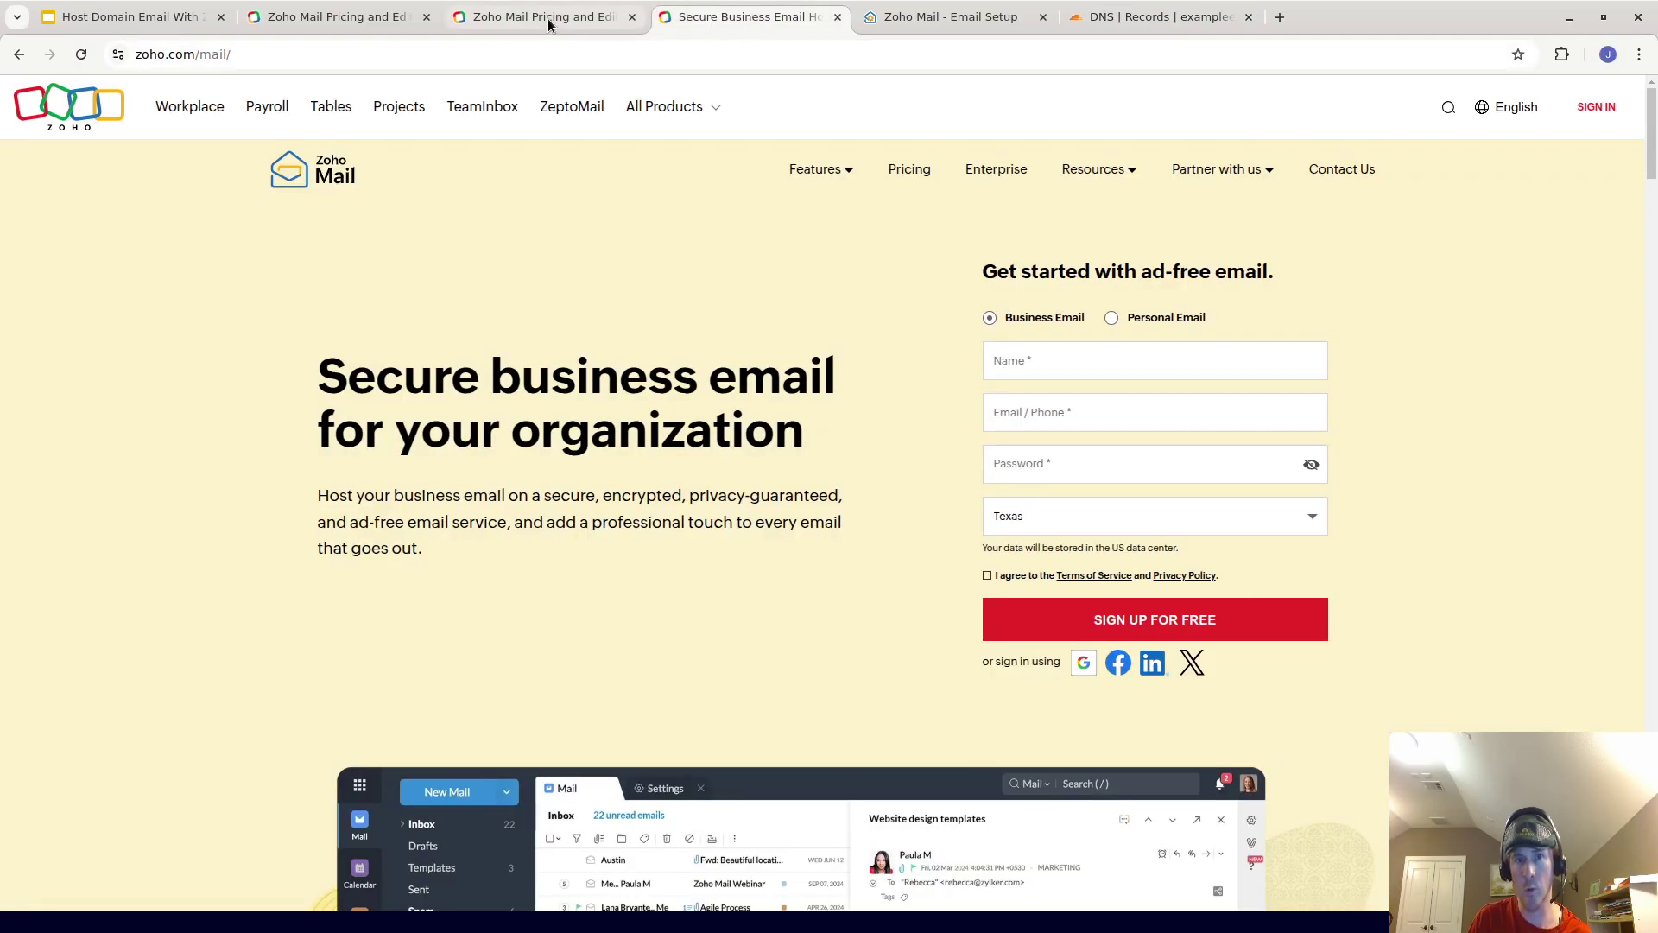
{"action": "left_click", "coordinate": [547, 18]}
{"action": "left_click", "coordinate": [355, 16]}
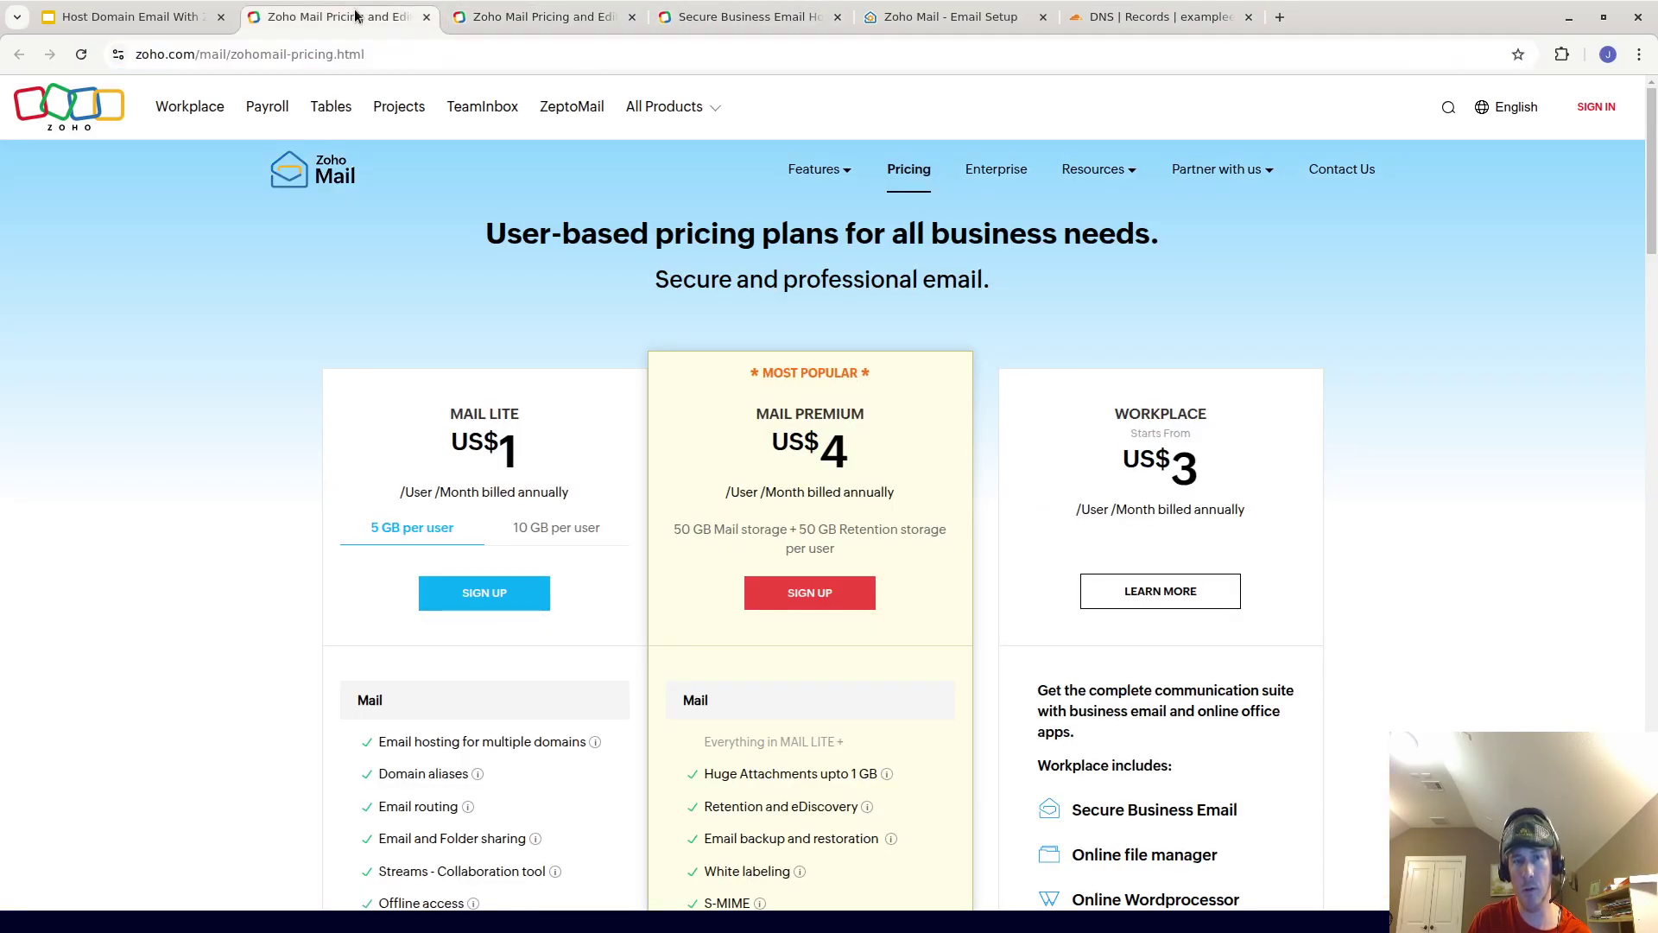
{"action": "left_click", "coordinate": [939, 19]}
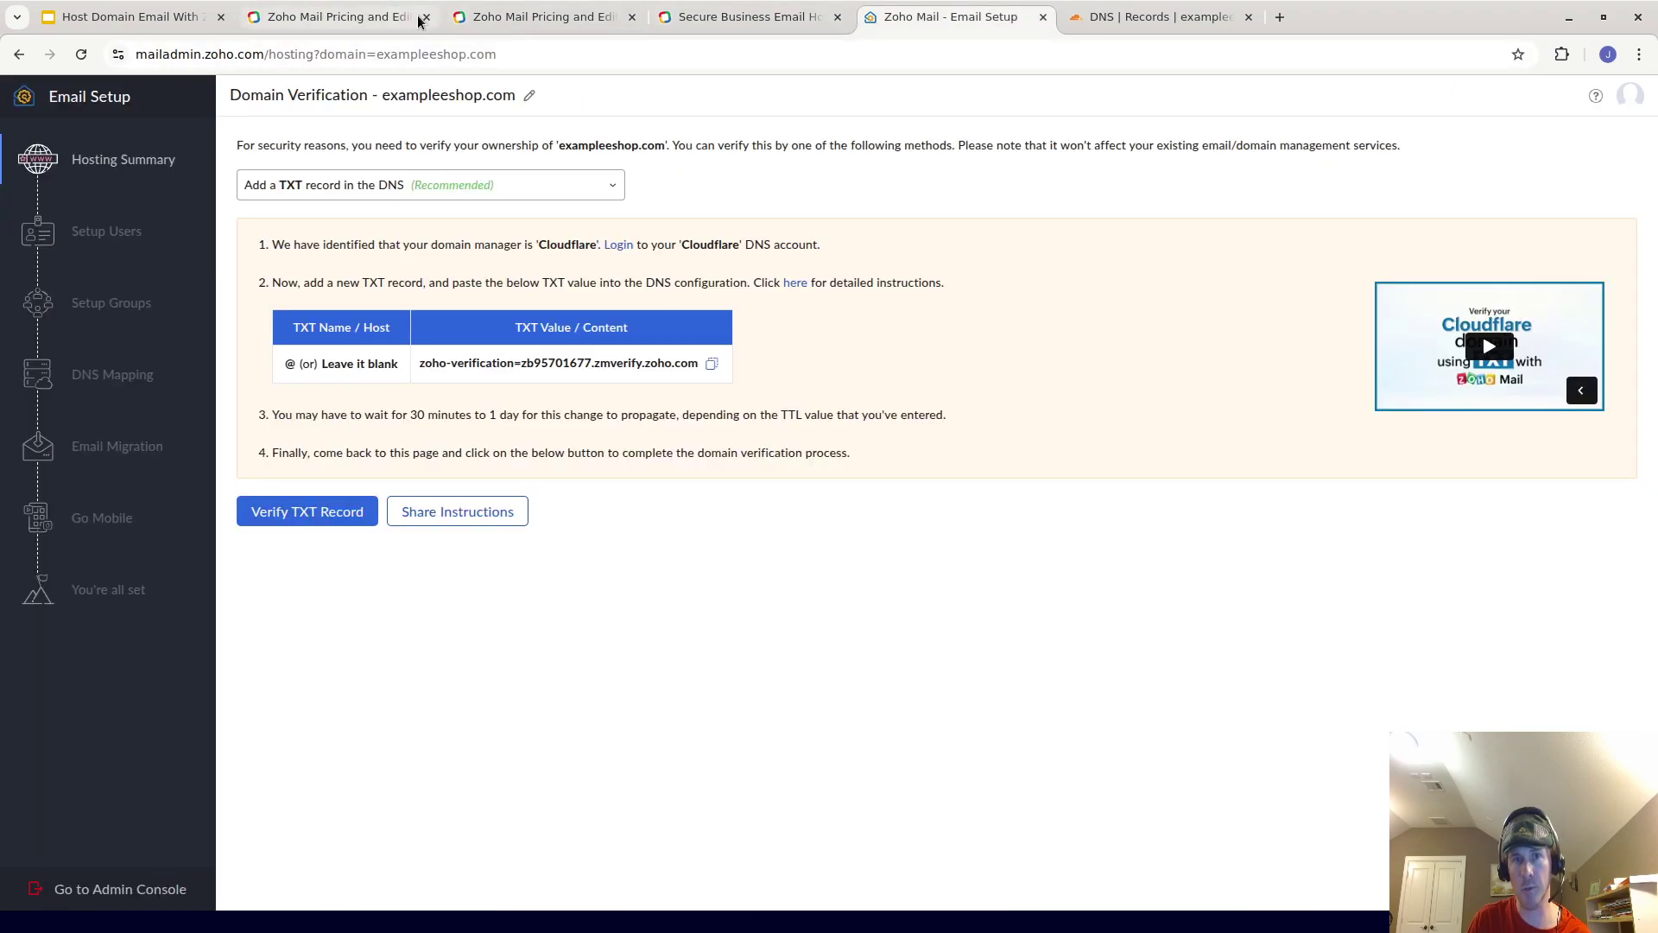
{"action": "left_click", "coordinate": [423, 19]}
{"action": "left_click", "coordinate": [425, 18]}
{"action": "left_click", "coordinate": [425, 17]}
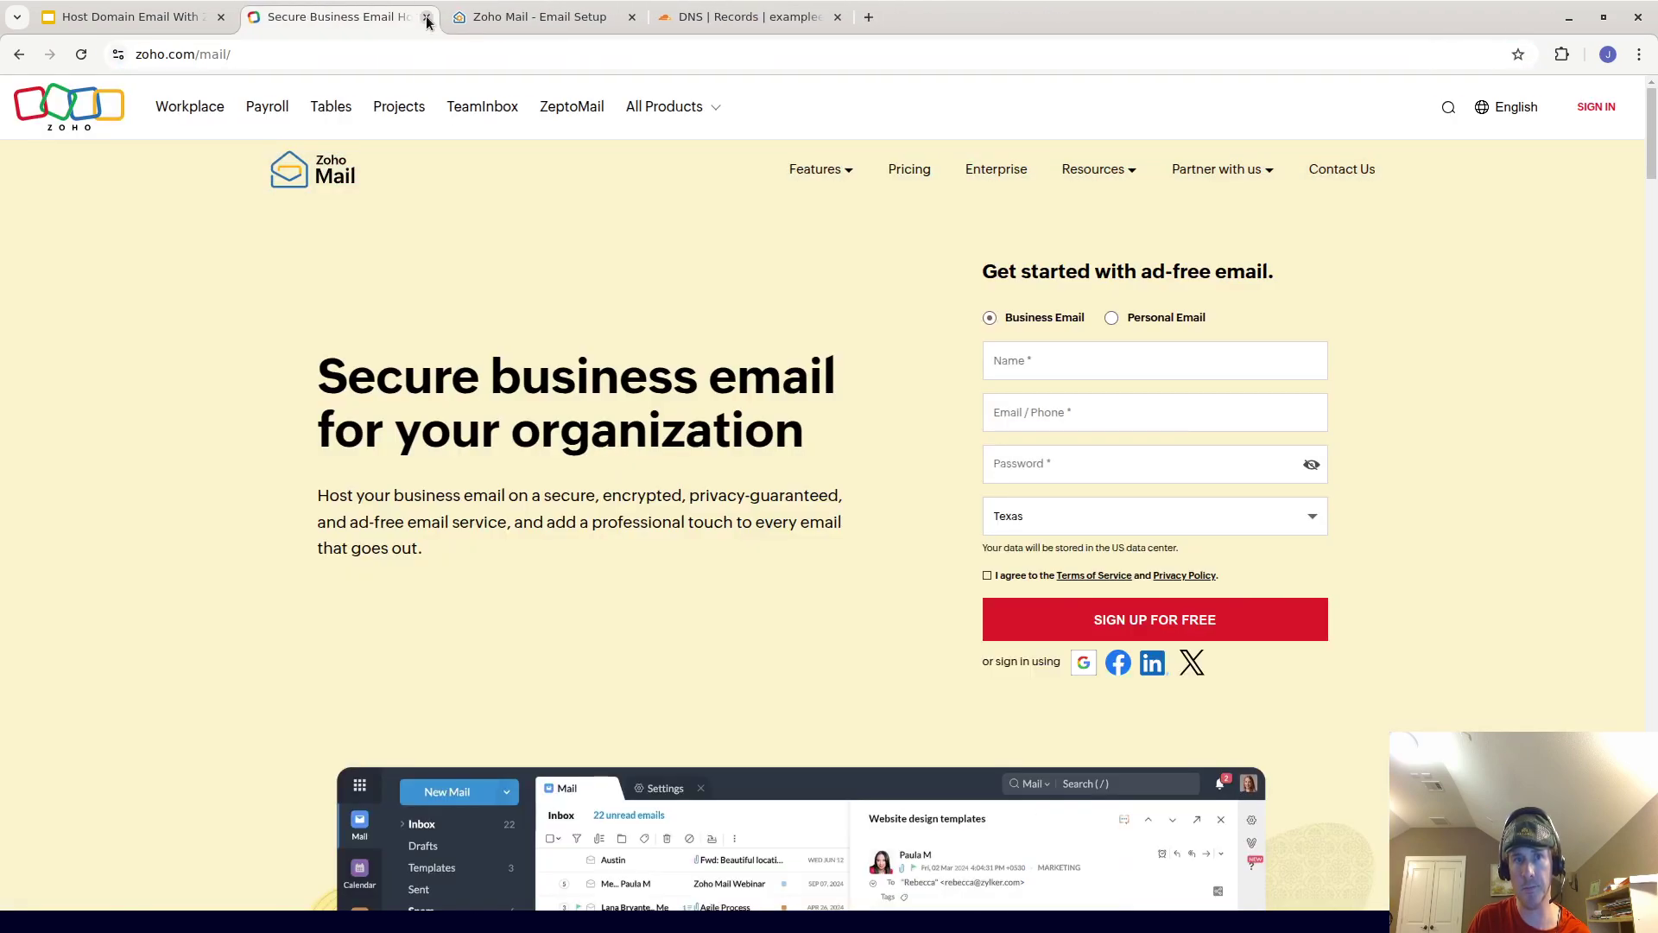
{"action": "left_click", "coordinate": [426, 17]}
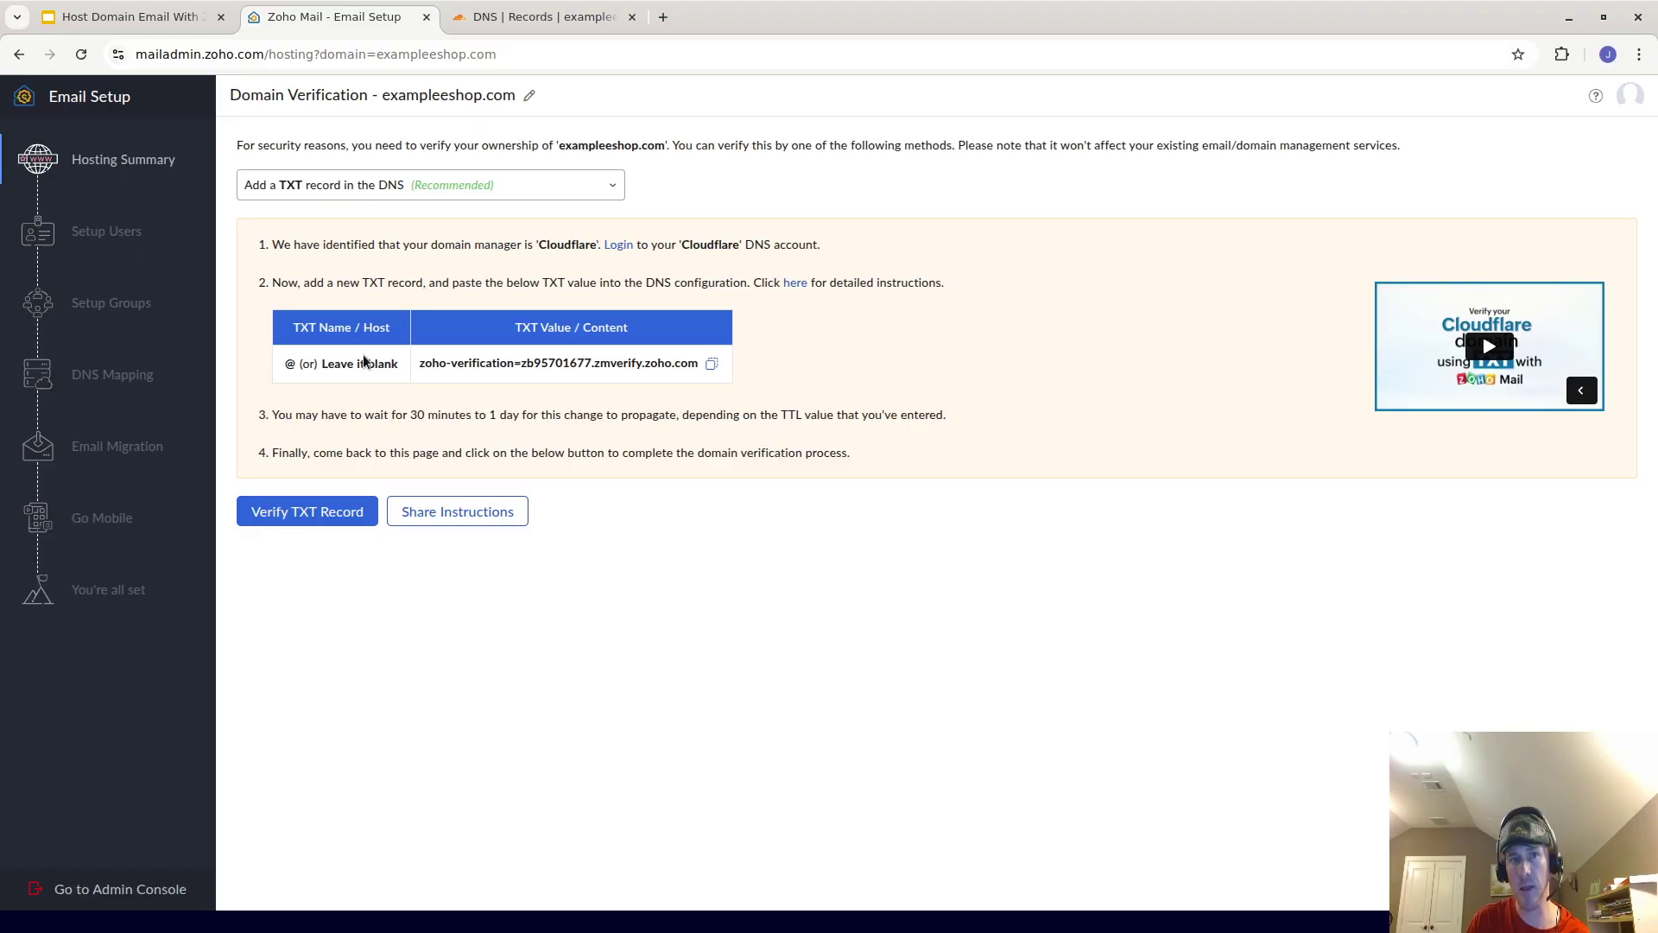
Copy the Zoho TXT verification value for host @ and switch to Cloudflare's DNS Records
{"action": "left_click", "coordinate": [712, 364]}
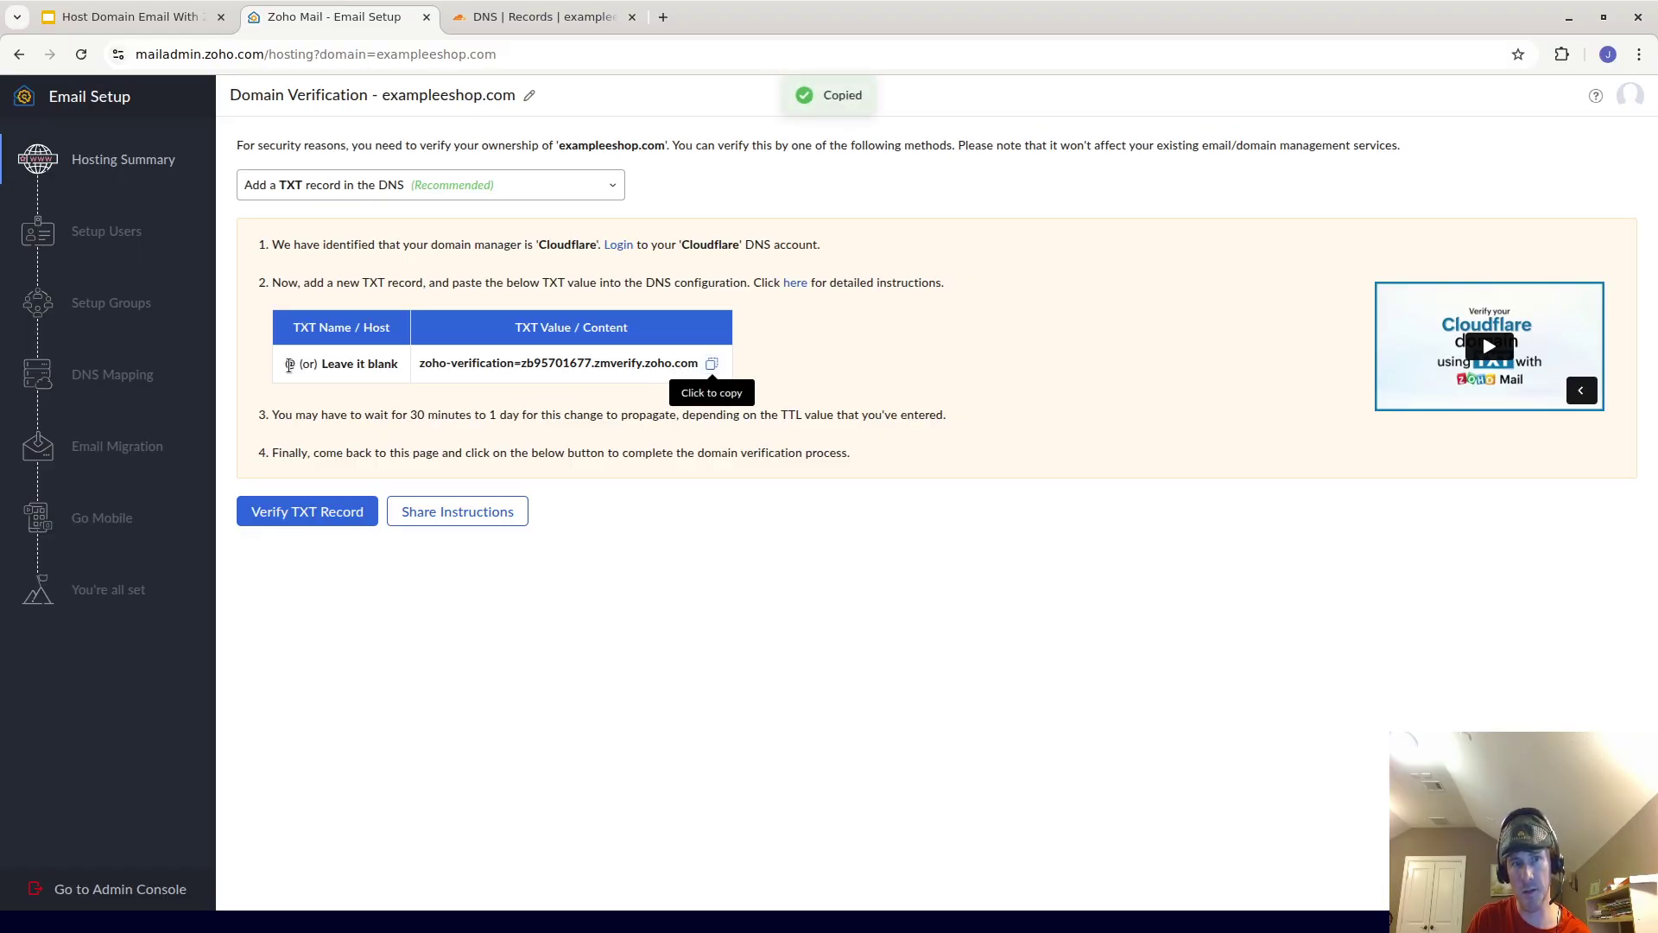
{"action": "double_click", "coordinate": [289, 365]}
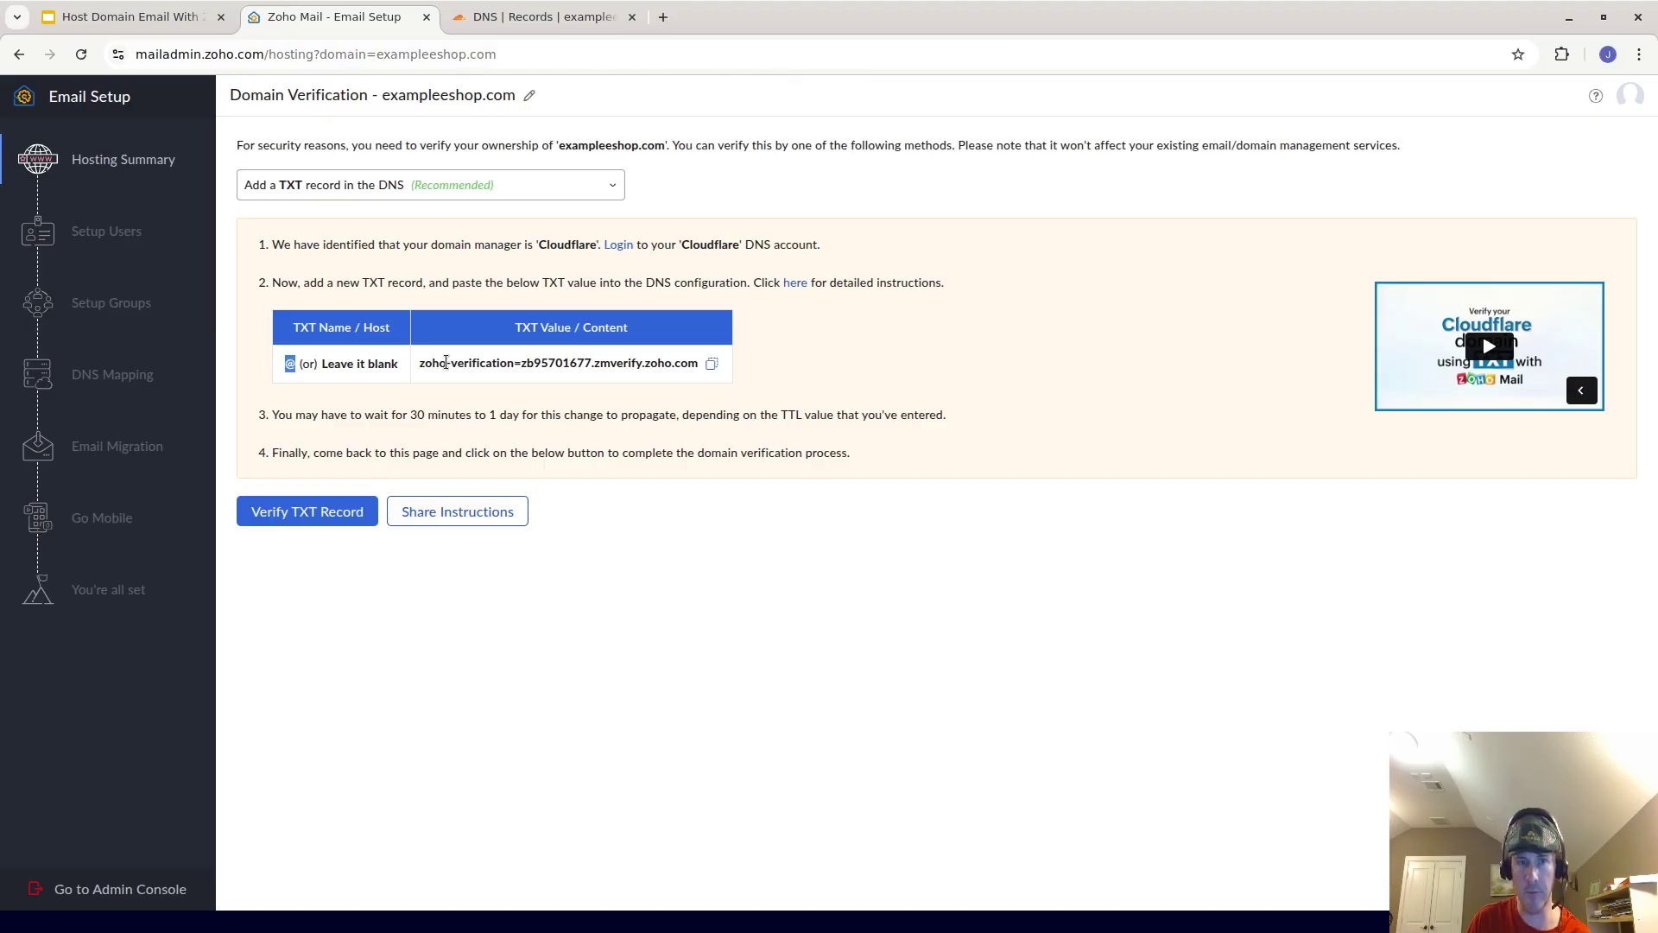
{"action": "left_click", "coordinate": [712, 365]}
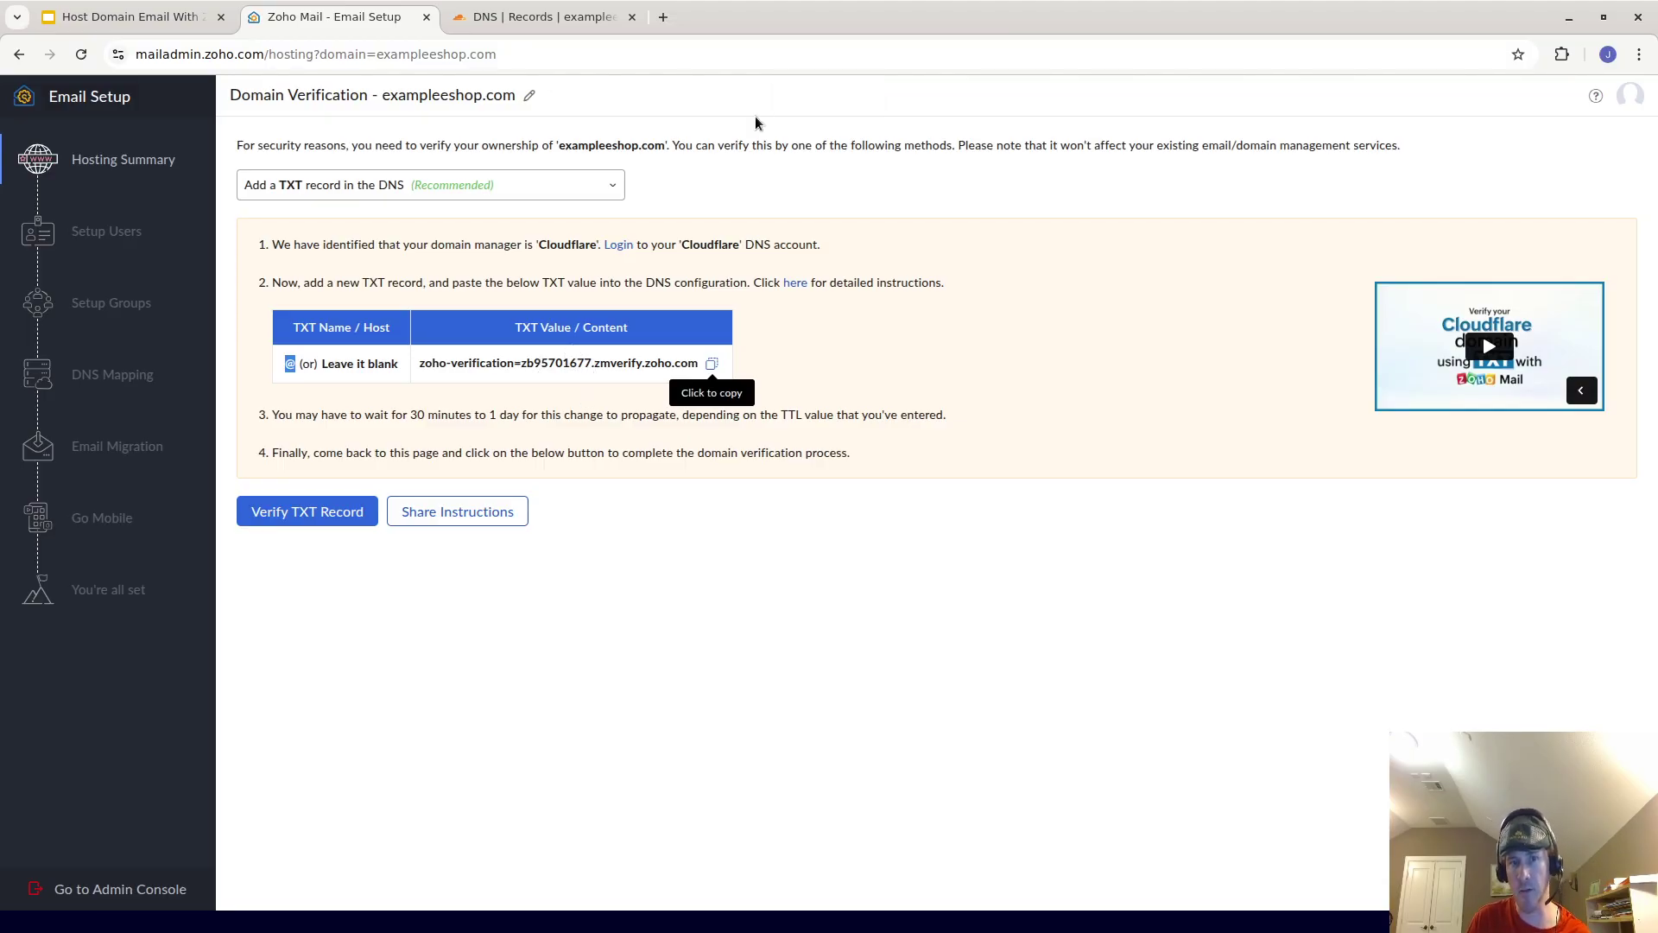
{"action": "left_click", "coordinate": [543, 26]}
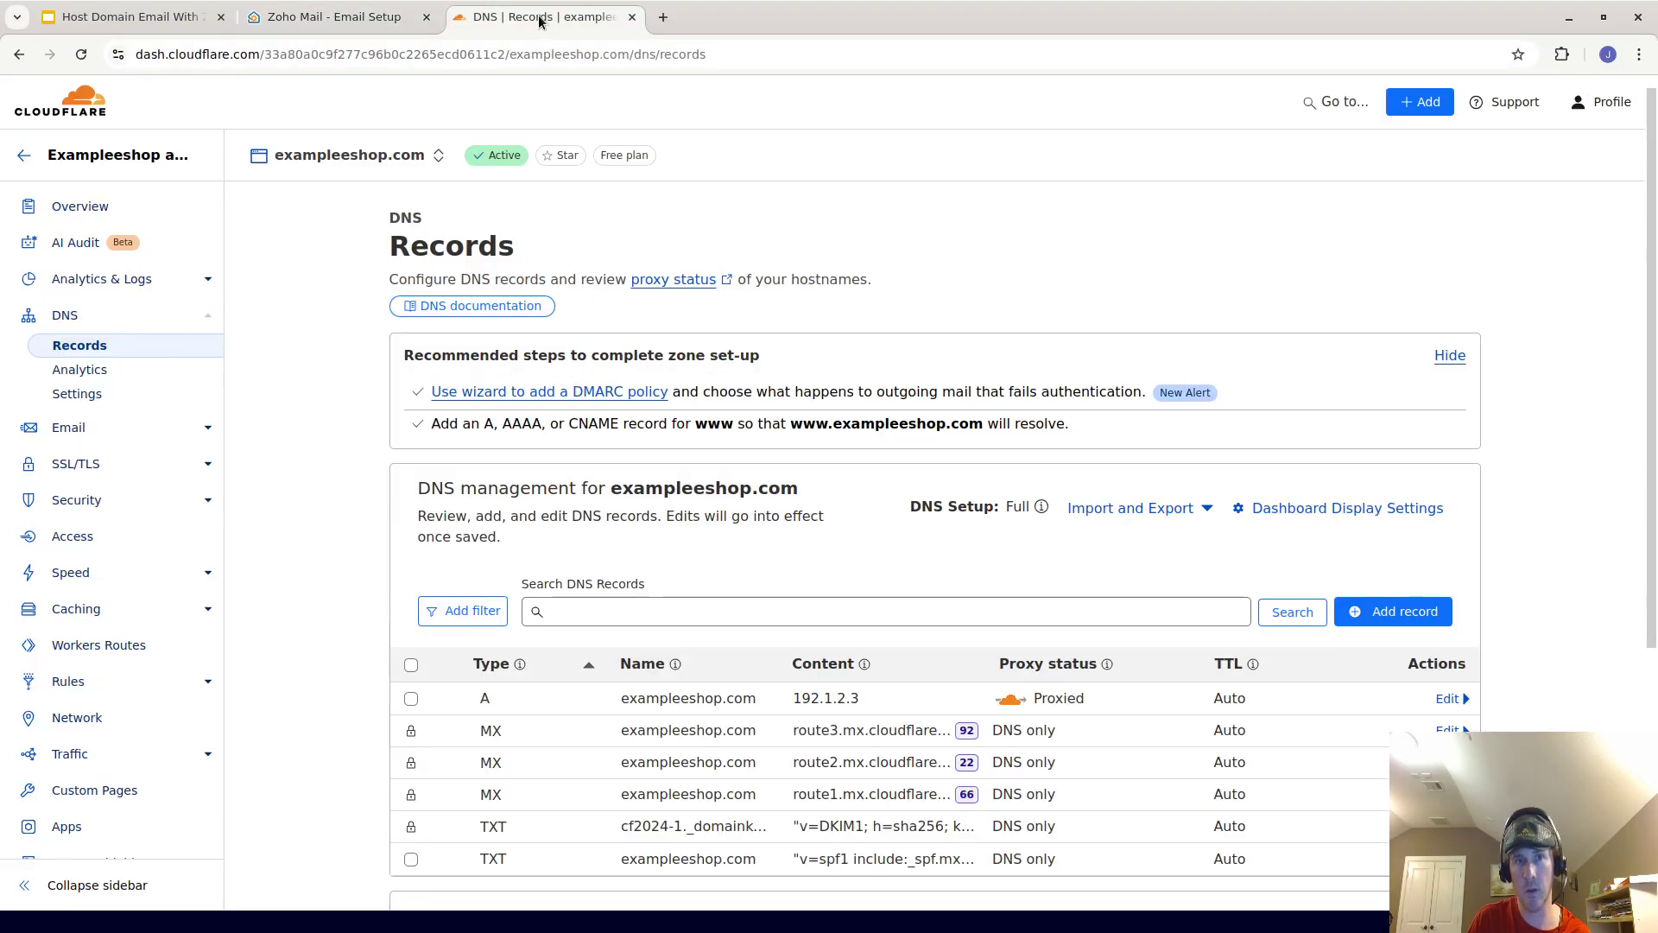
Discard a first unfinished DNS record and start a new record of type TXT
{"action": "left_click", "coordinate": [1420, 612]}
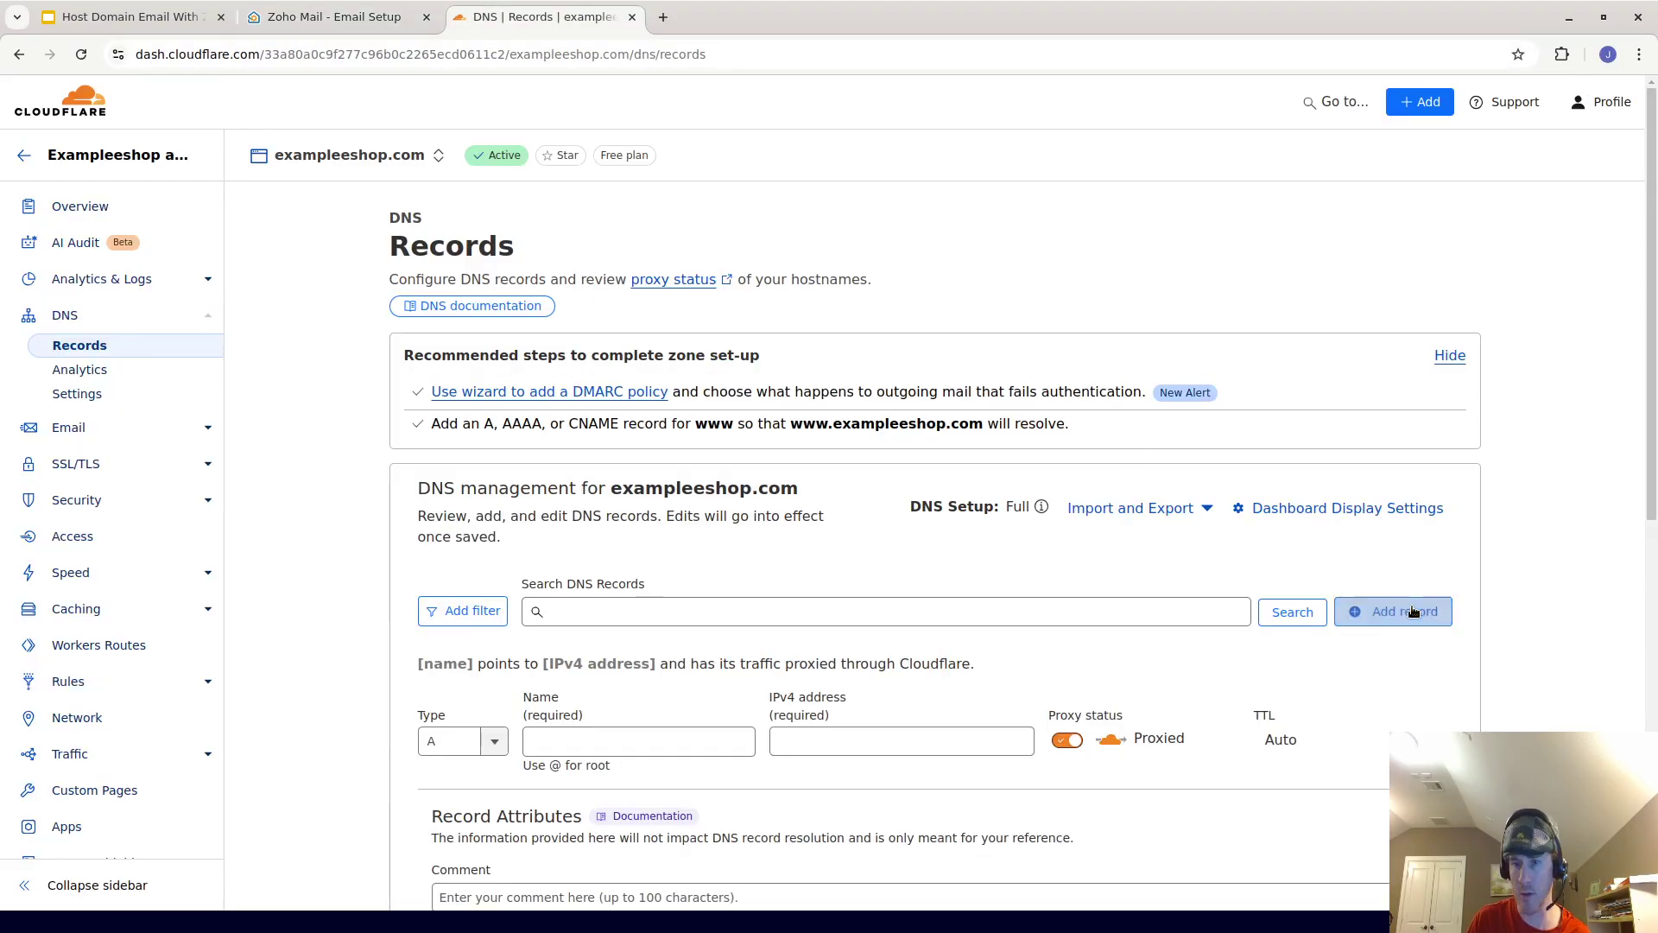
{"action": "scroll", "coordinate": [1282, 423], "scroll_direction": "down", "scroll_amount": 3}
{"action": "scroll", "coordinate": [1283, 518], "scroll_direction": "up", "scroll_amount": 3}
{"action": "scroll", "coordinate": [1283, 536], "scroll_direction": "down", "scroll_amount": 3}
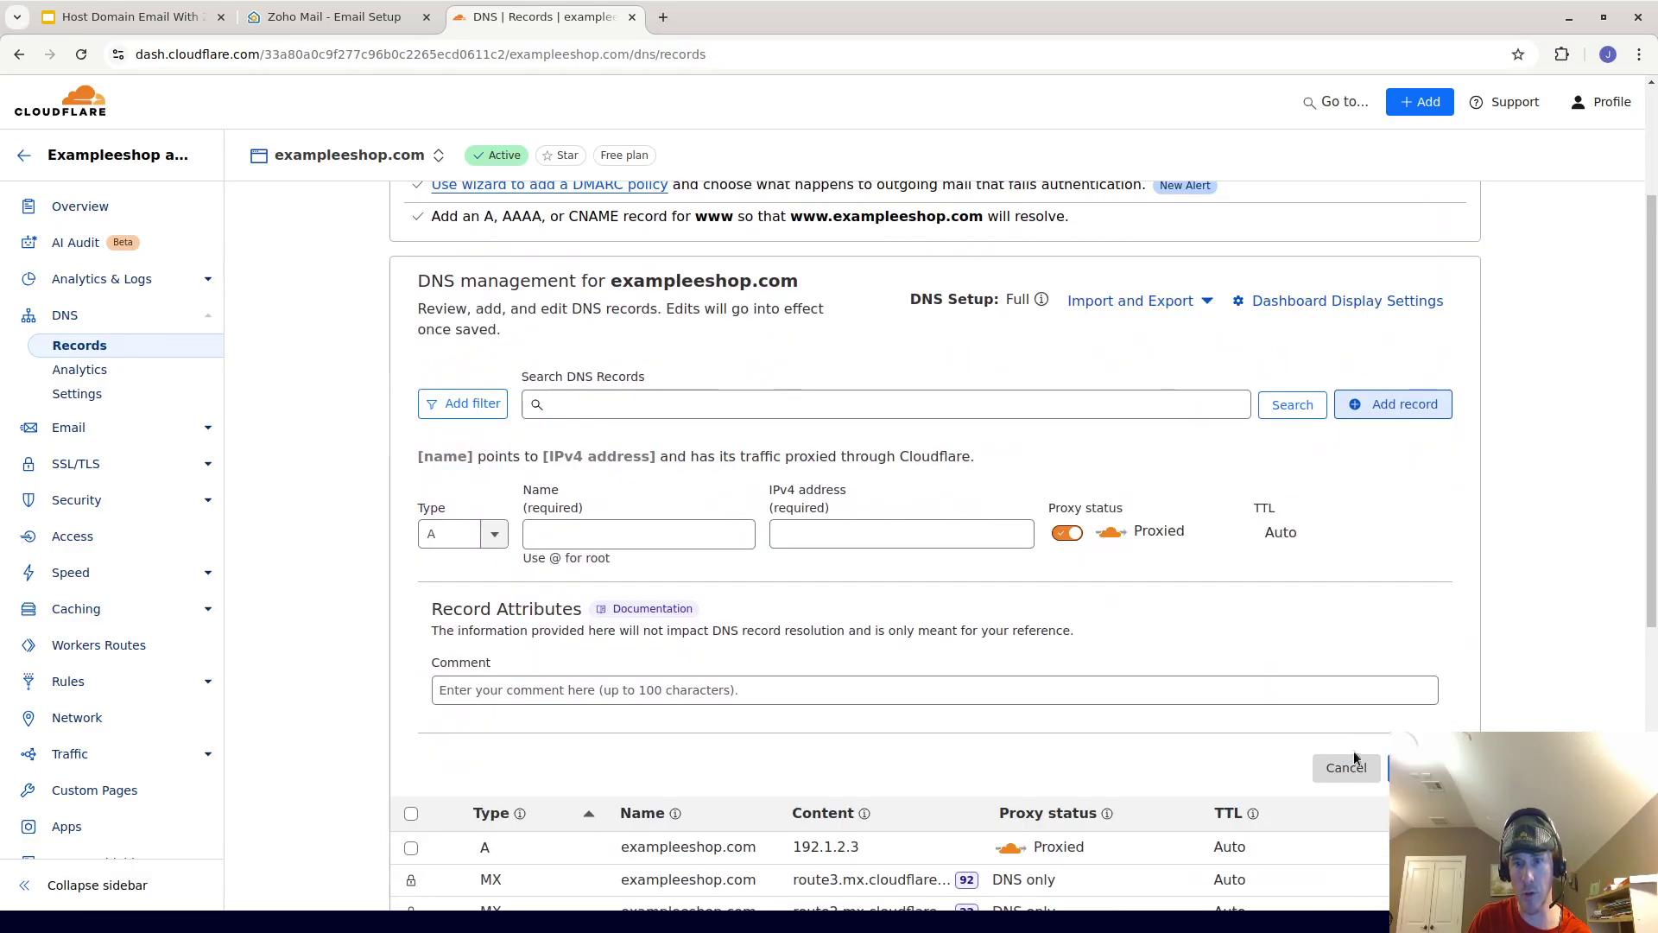
{"action": "left_click", "coordinate": [1354, 769]}
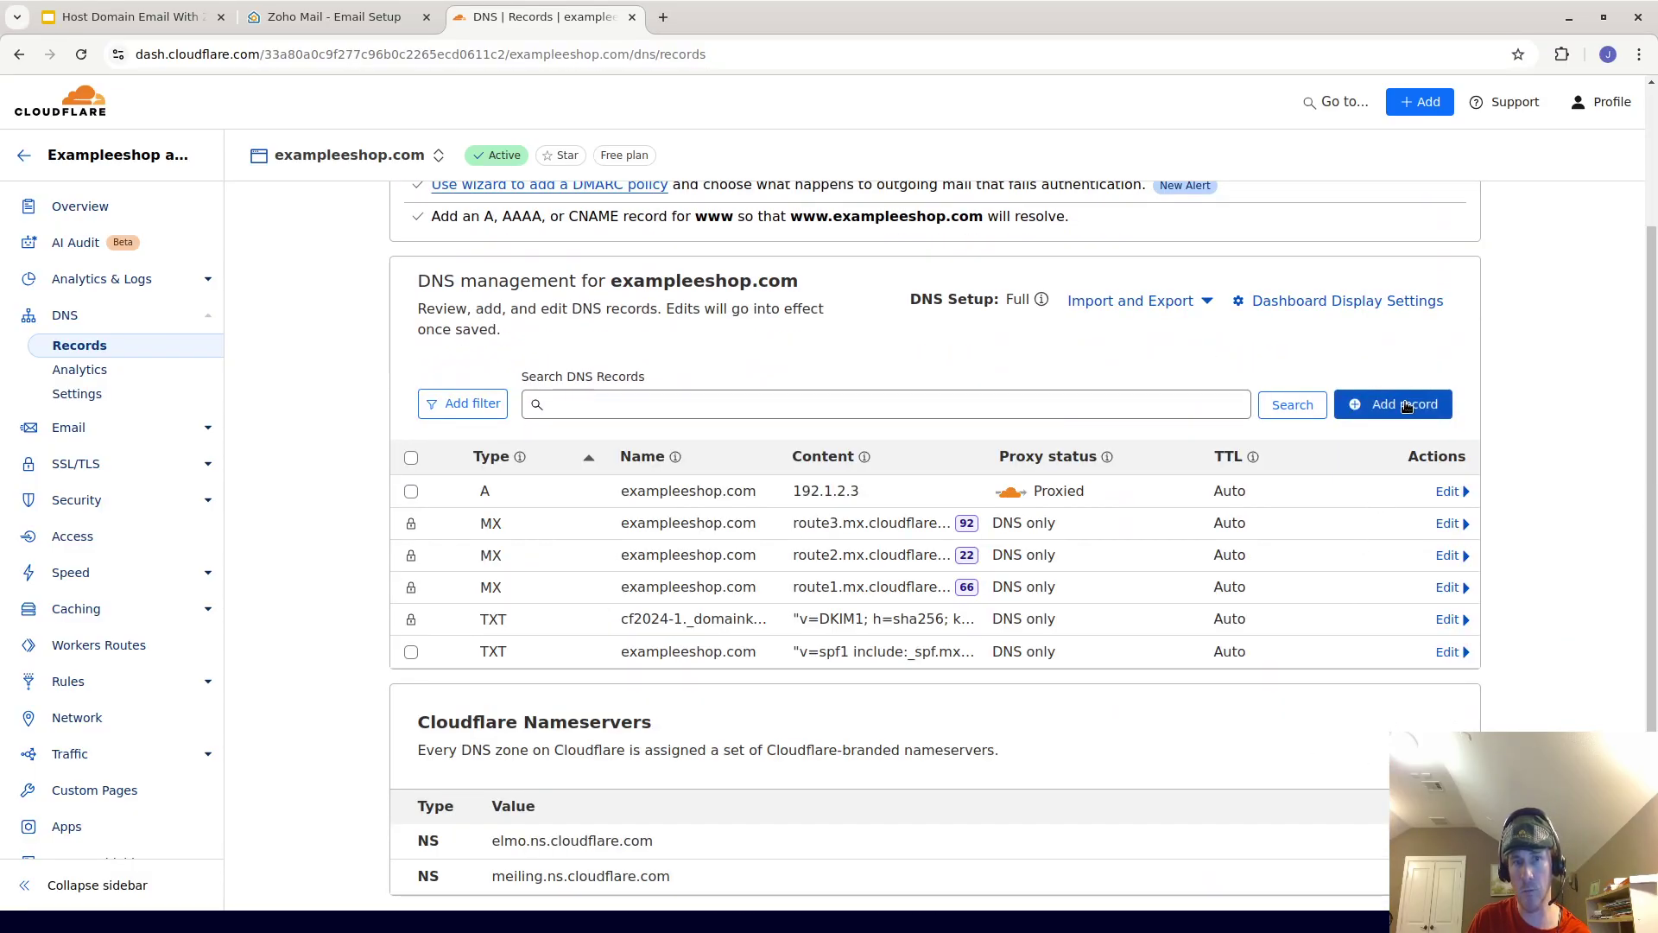
{"action": "left_click", "coordinate": [1407, 407]}
{"action": "left_click", "coordinate": [489, 536]}
{"action": "scroll", "coordinate": [457, 674], "scroll_direction": "down", "scroll_amount": 5}
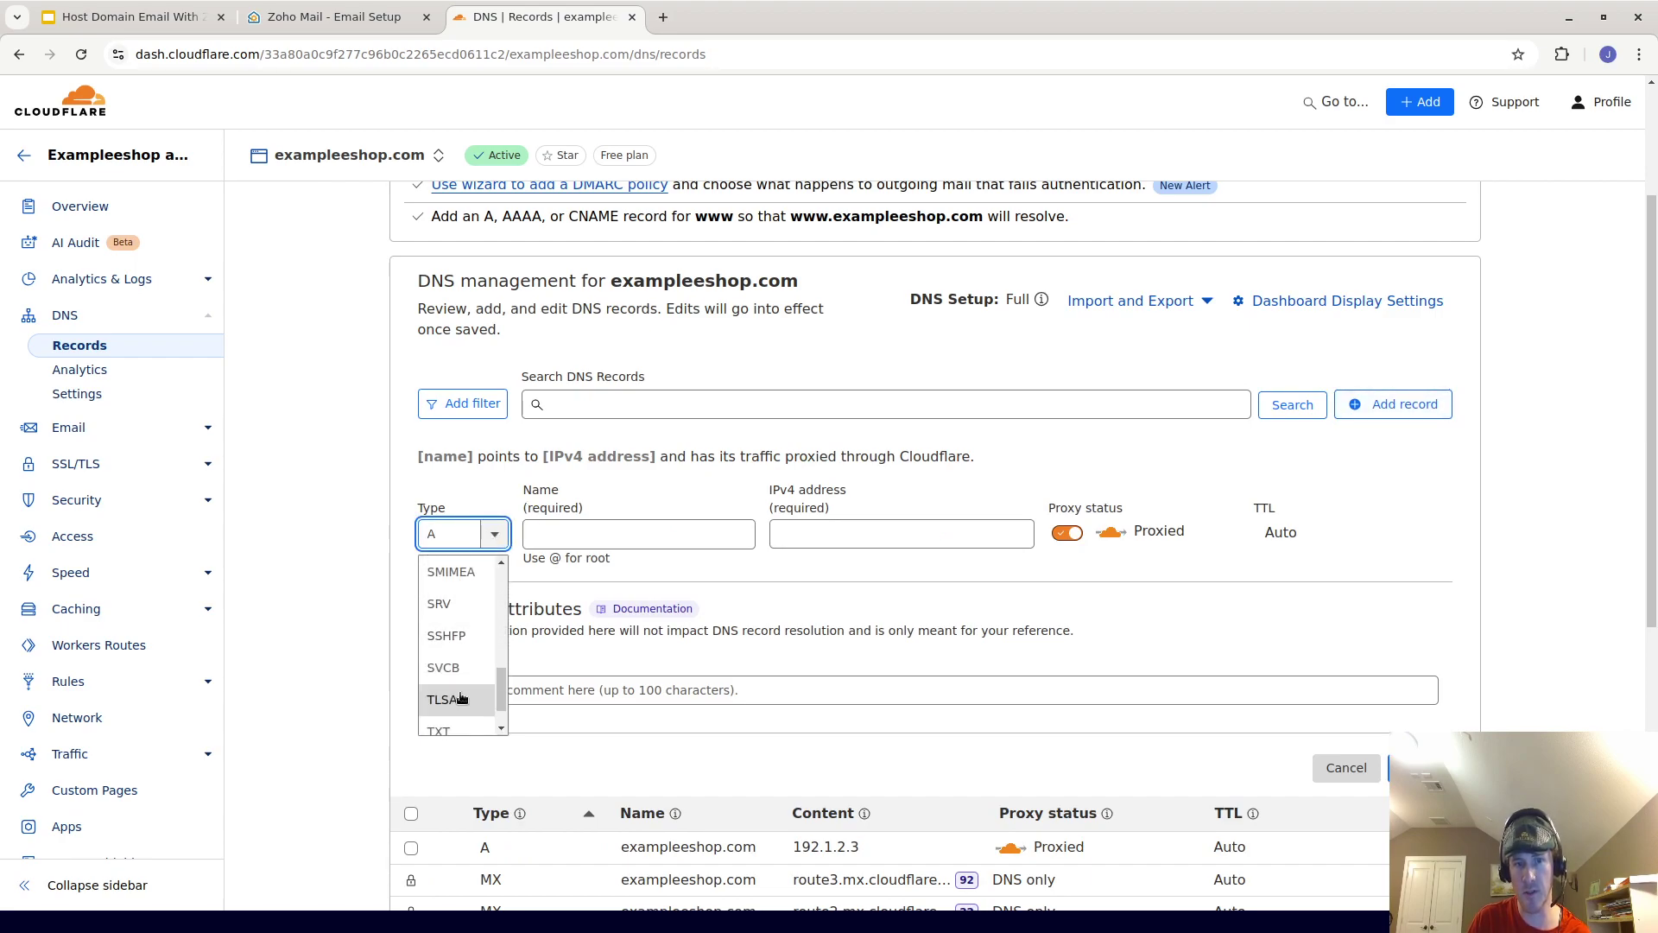
{"action": "left_click", "coordinate": [451, 731]}
Name the TXT record '@', paste the Zoho verification value as content, and save it
{"action": "left_click", "coordinate": [621, 539]}
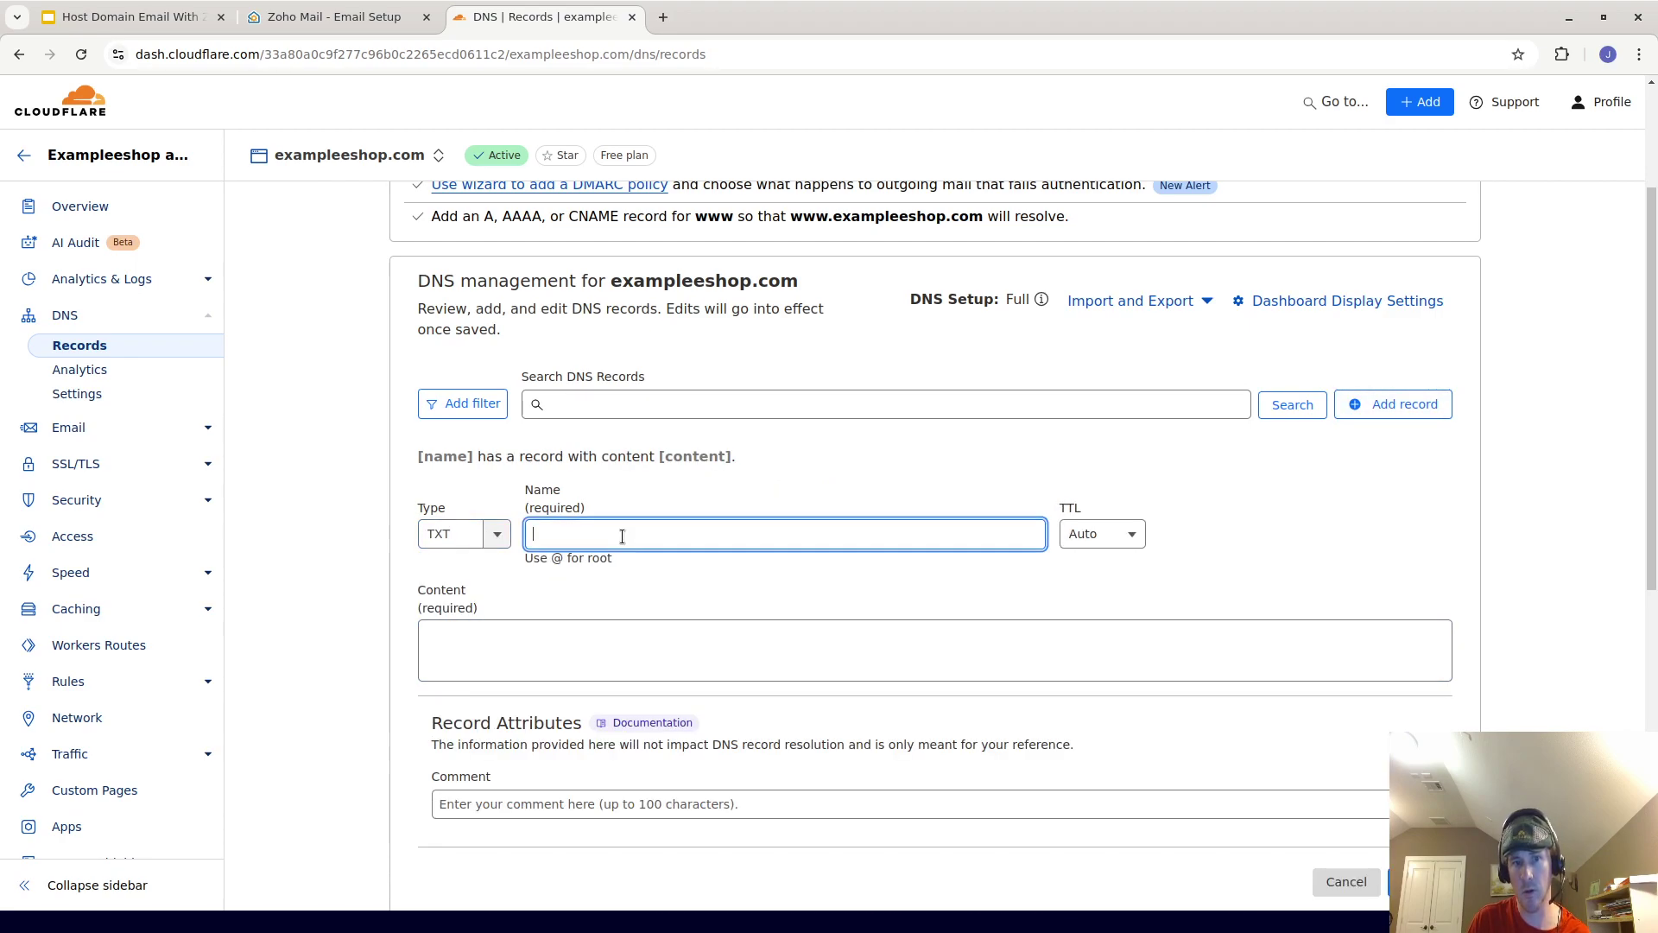
{"action": "type", "text": "@"}
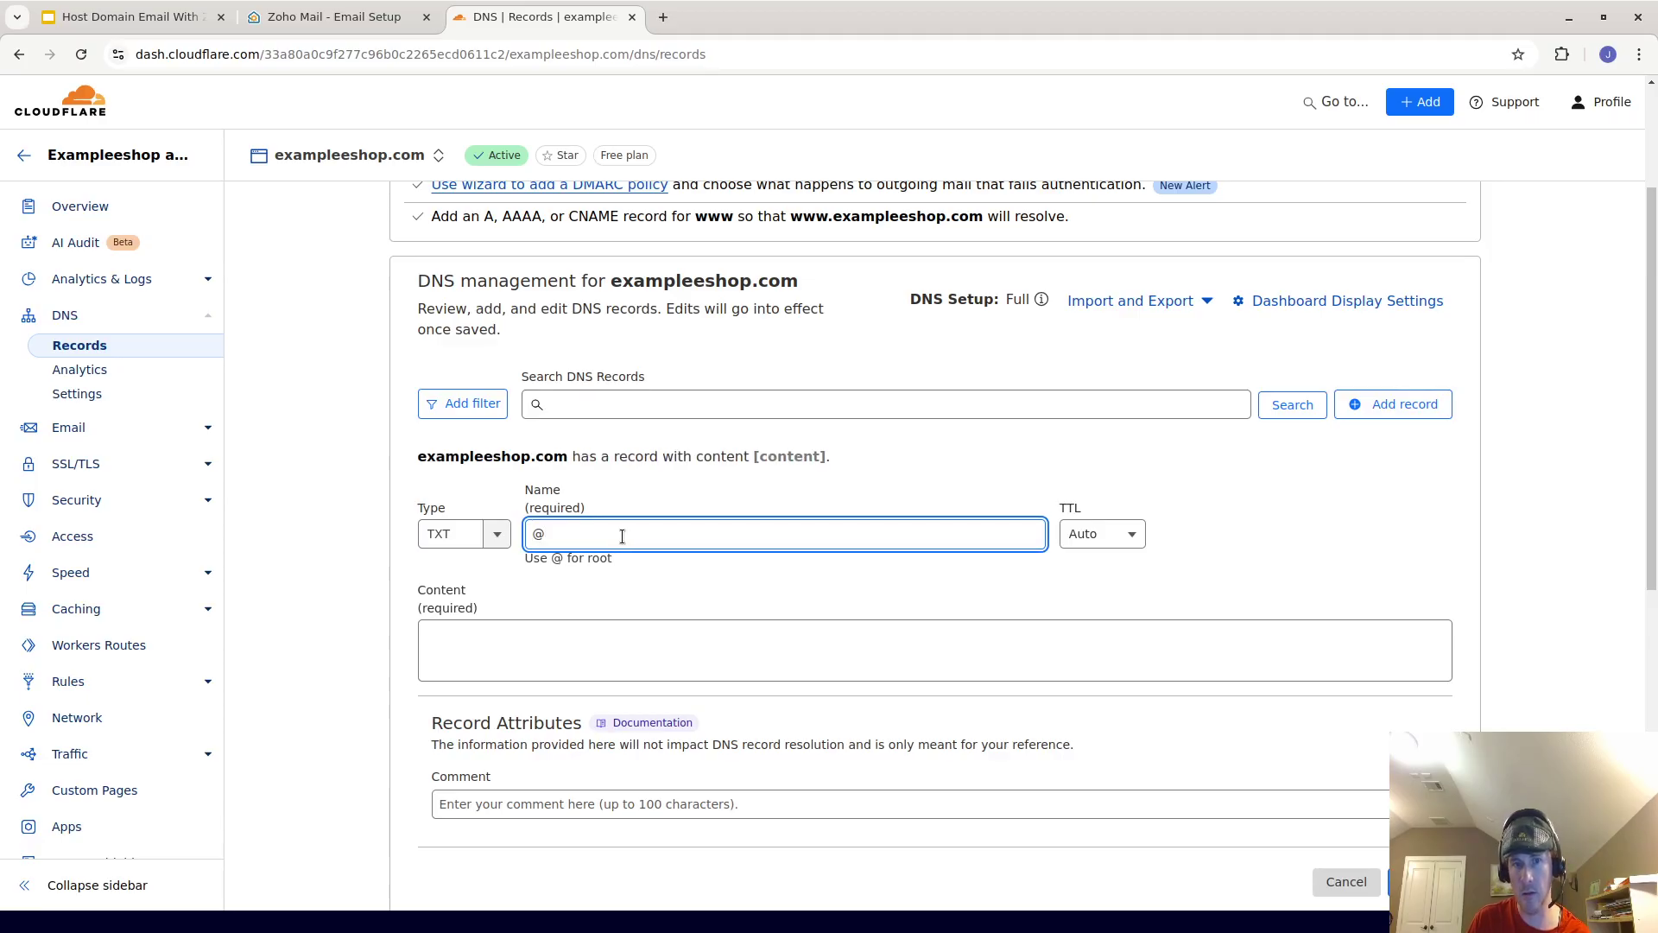
{"action": "left_click", "coordinate": [762, 637]}
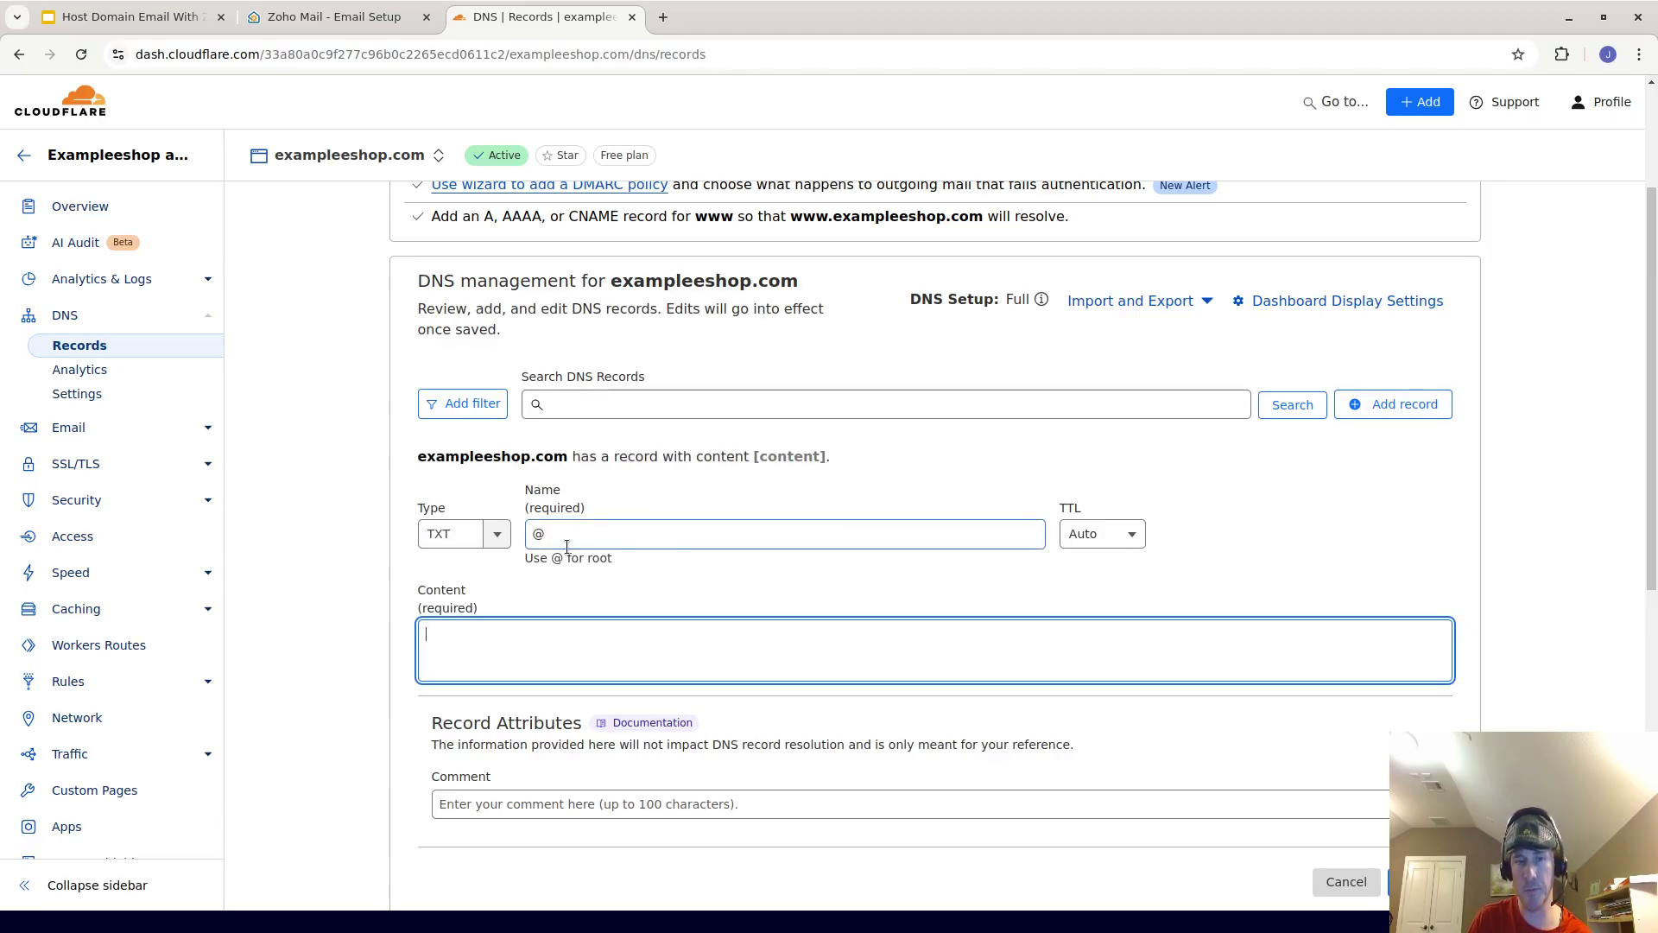
{"action": "left_click", "coordinate": [328, 17]}
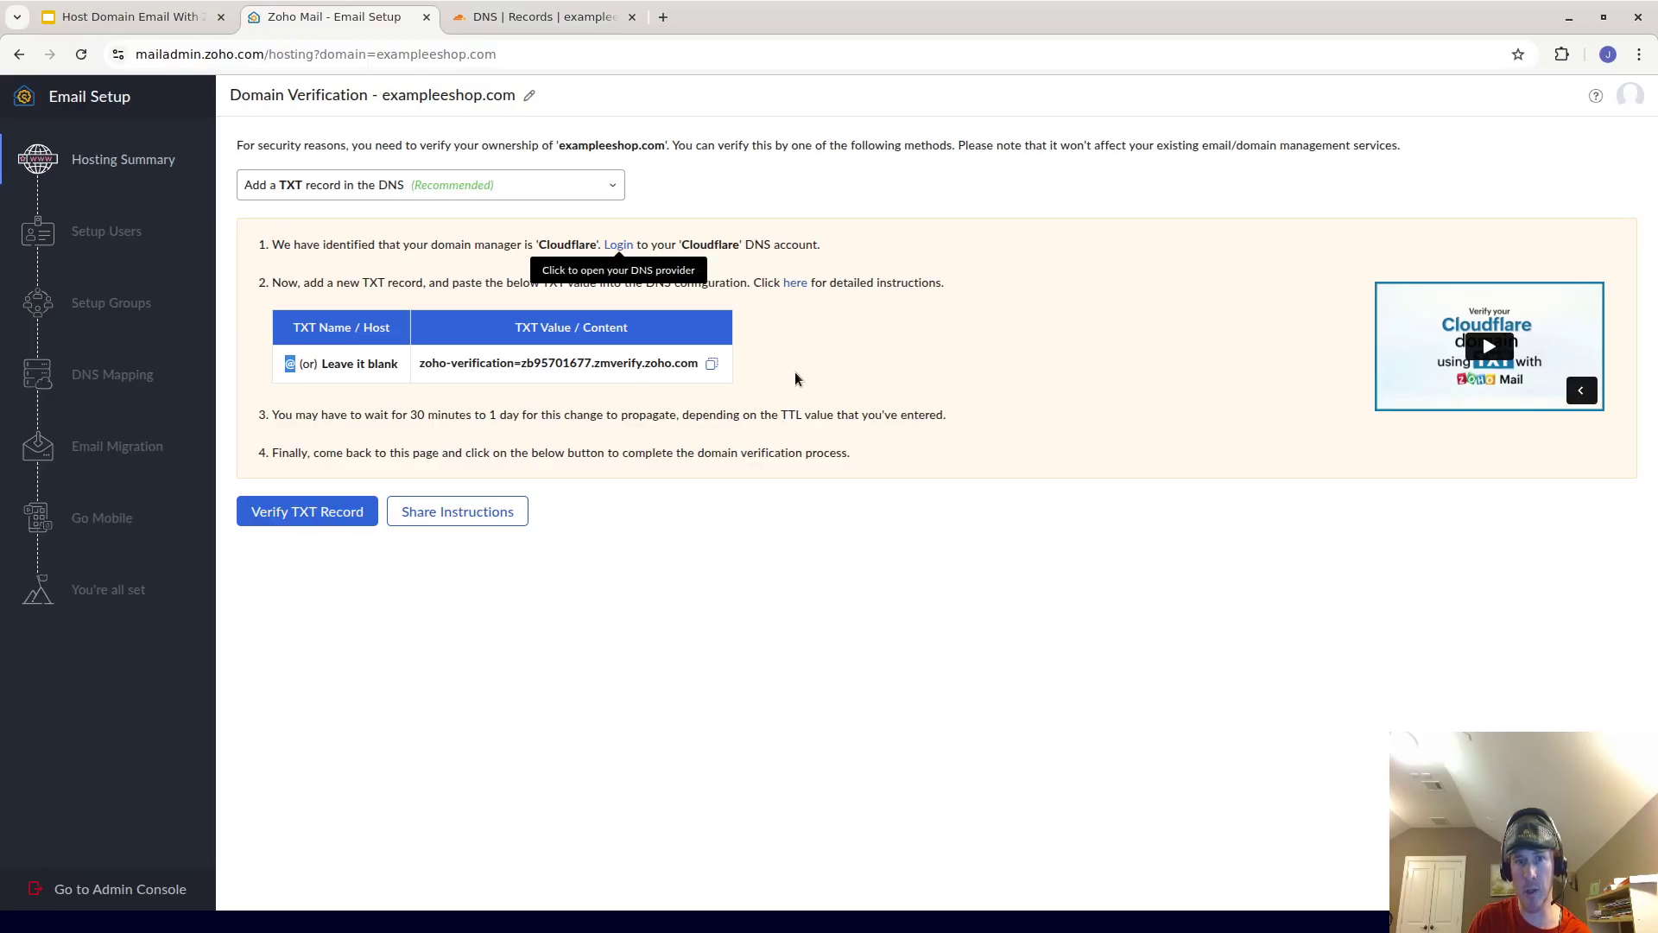
{"action": "left_click", "coordinate": [716, 366]}
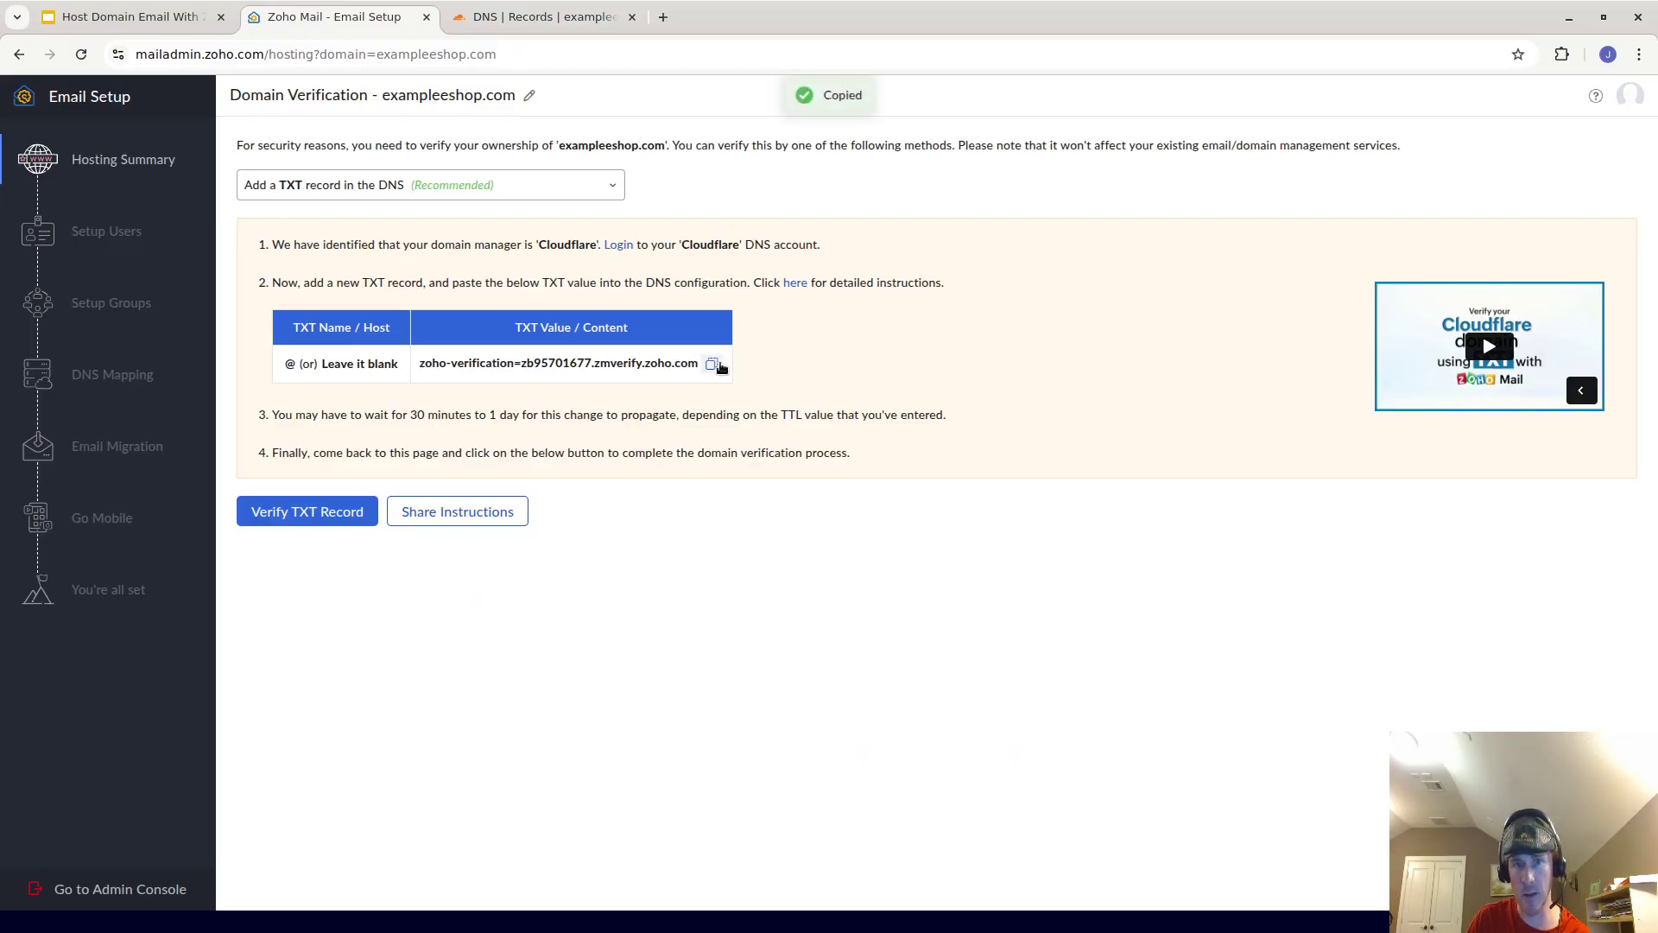
{"action": "left_click", "coordinate": [540, 17]}
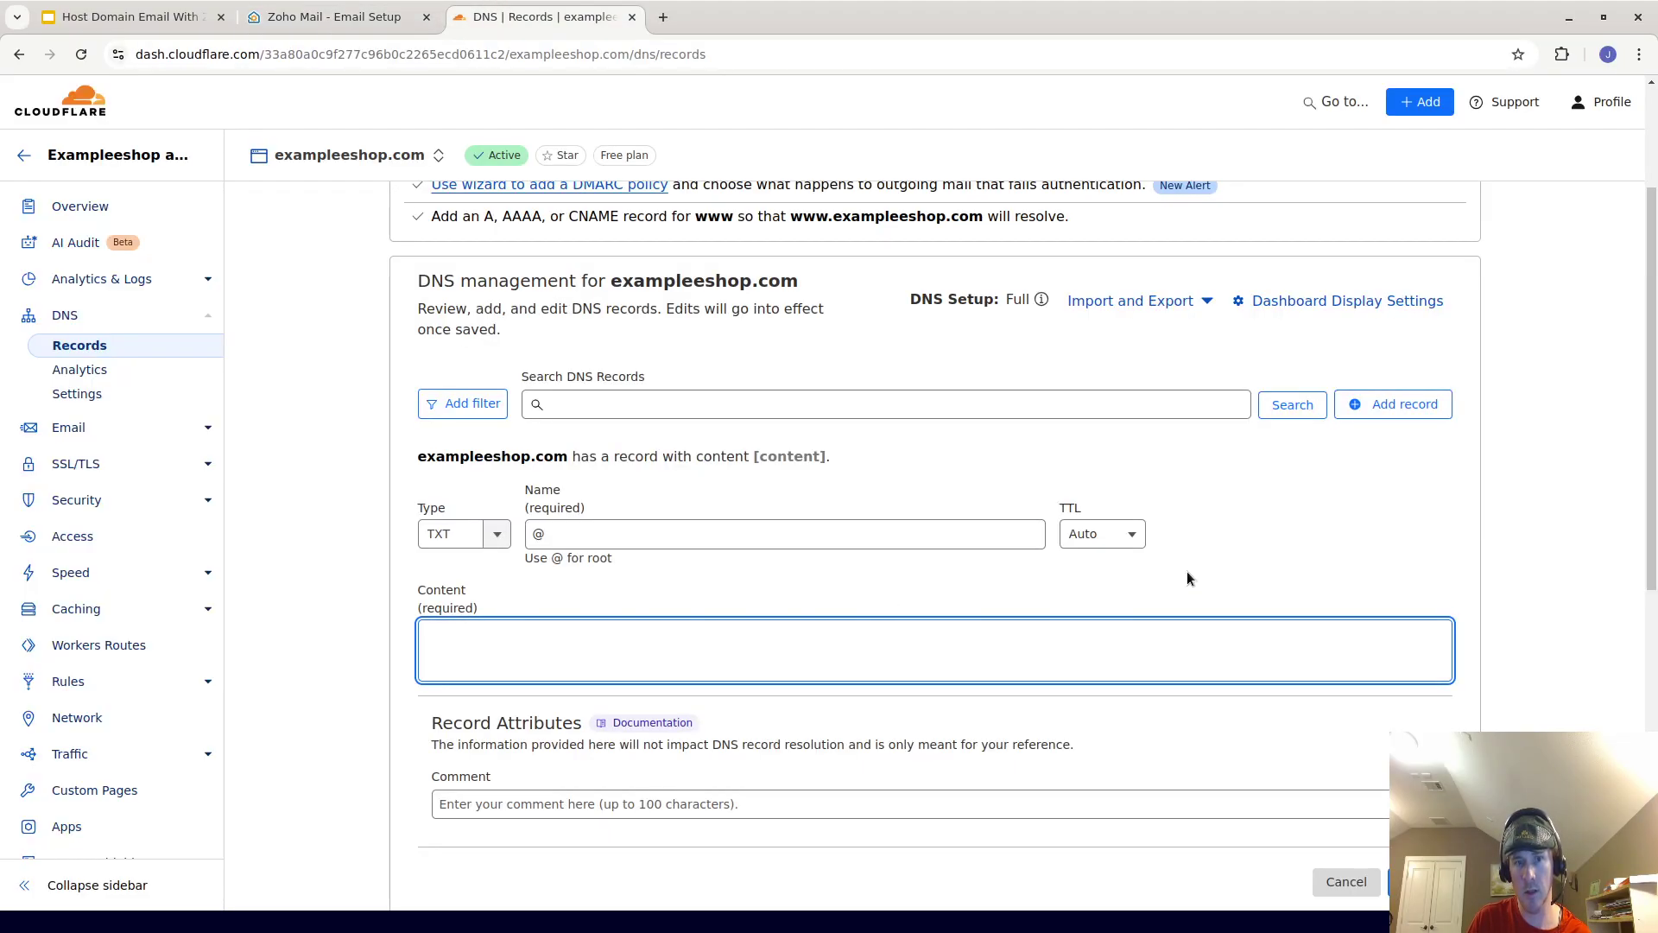
{"action": "key", "text": "ctrl+v"}
{"action": "scroll", "coordinate": [1449, 539], "scroll_direction": "down", "scroll_amount": 3}
{"action": "left_click", "coordinate": [1416, 675]}
{"action": "scroll", "coordinate": [1479, 504], "scroll_direction": "up", "scroll_amount": 2}
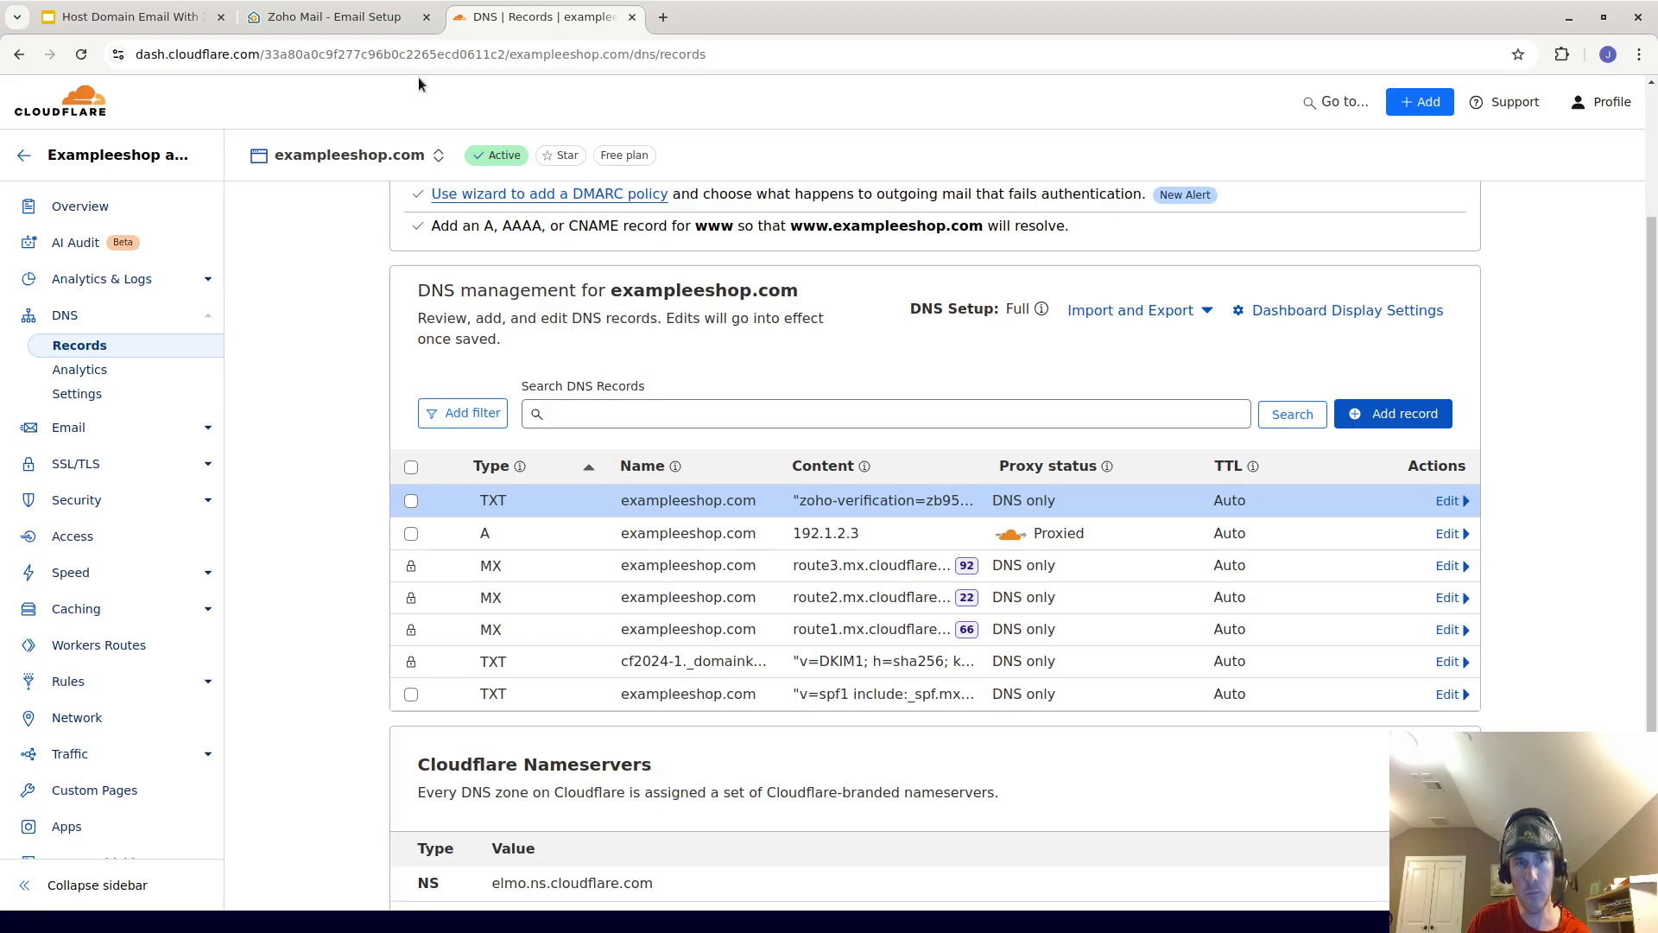
Verify exampleshop.com ownership in Zoho via the TXT record and block browser notifications
{"action": "left_click", "coordinate": [376, 21]}
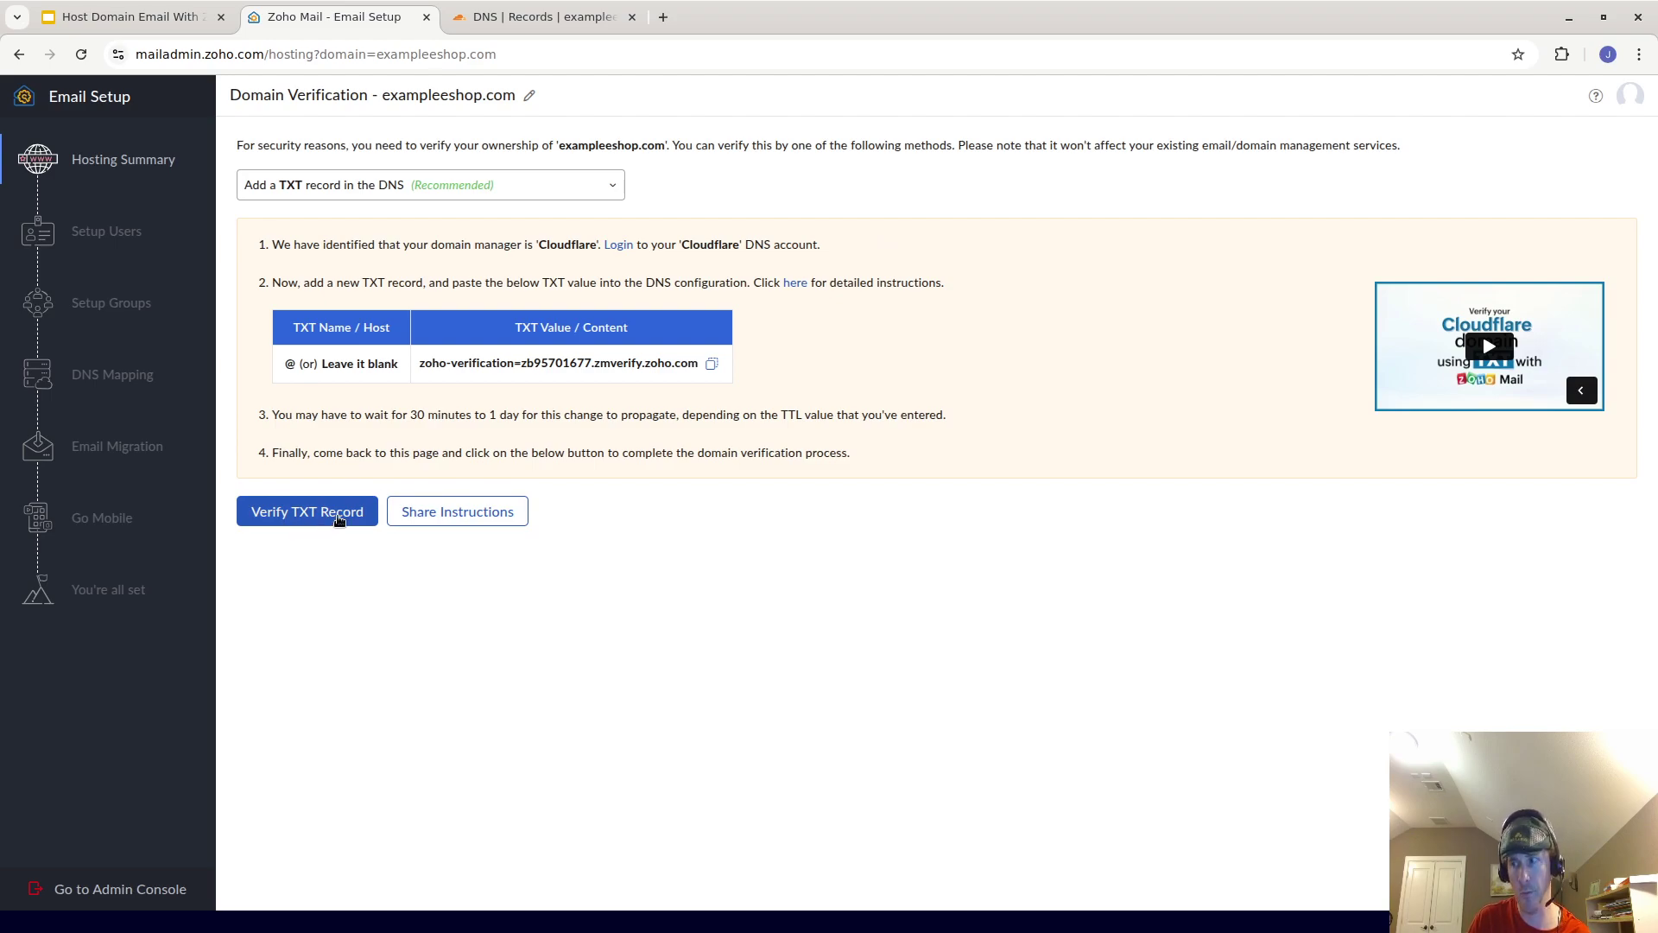
{"action": "left_click", "coordinate": [338, 517]}
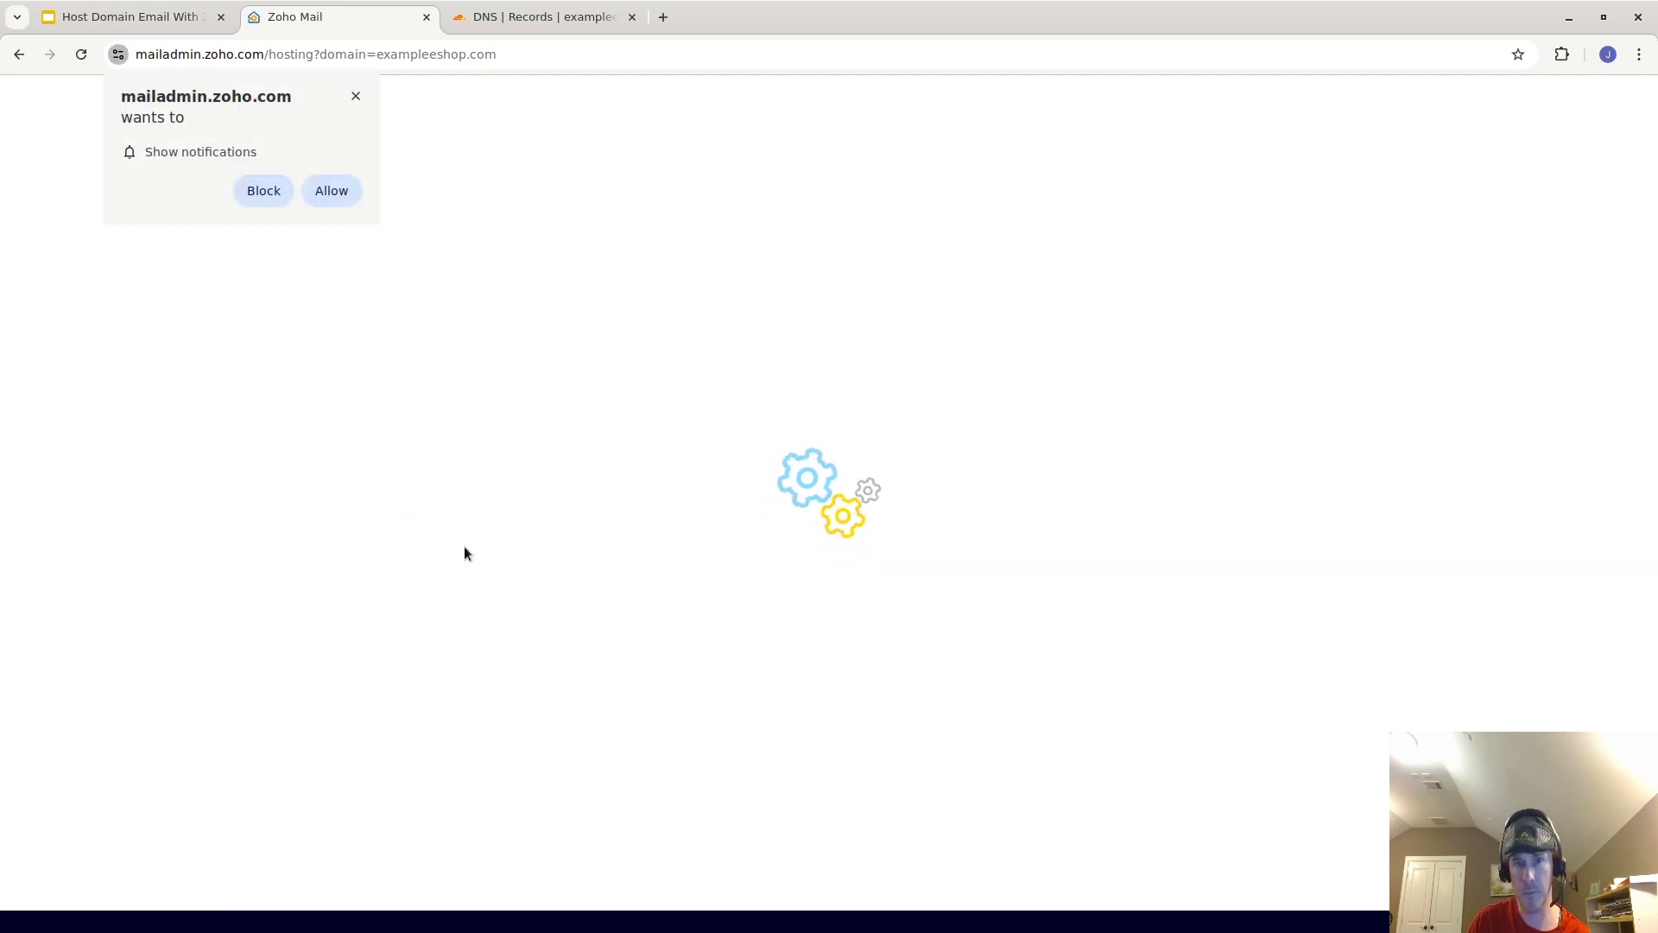
{"action": "left_click", "coordinate": [277, 190]}
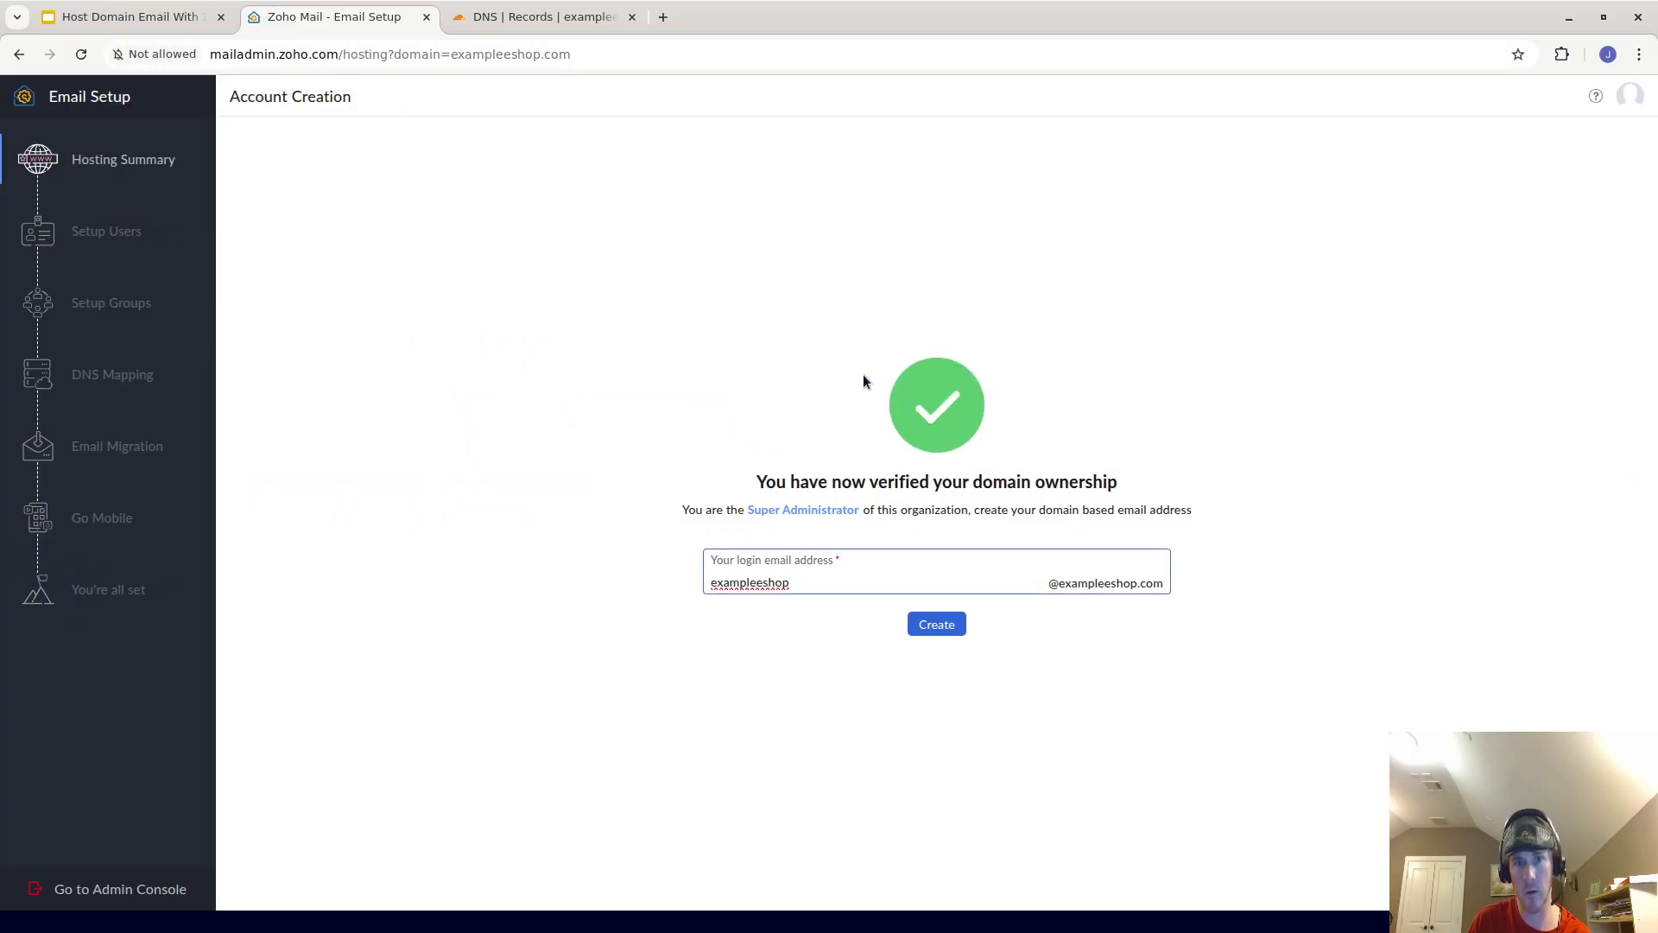
Replace the suggested login name with 'firstaccount' and create the super administrator account
{"action": "triple_click", "coordinate": [1004, 486]}
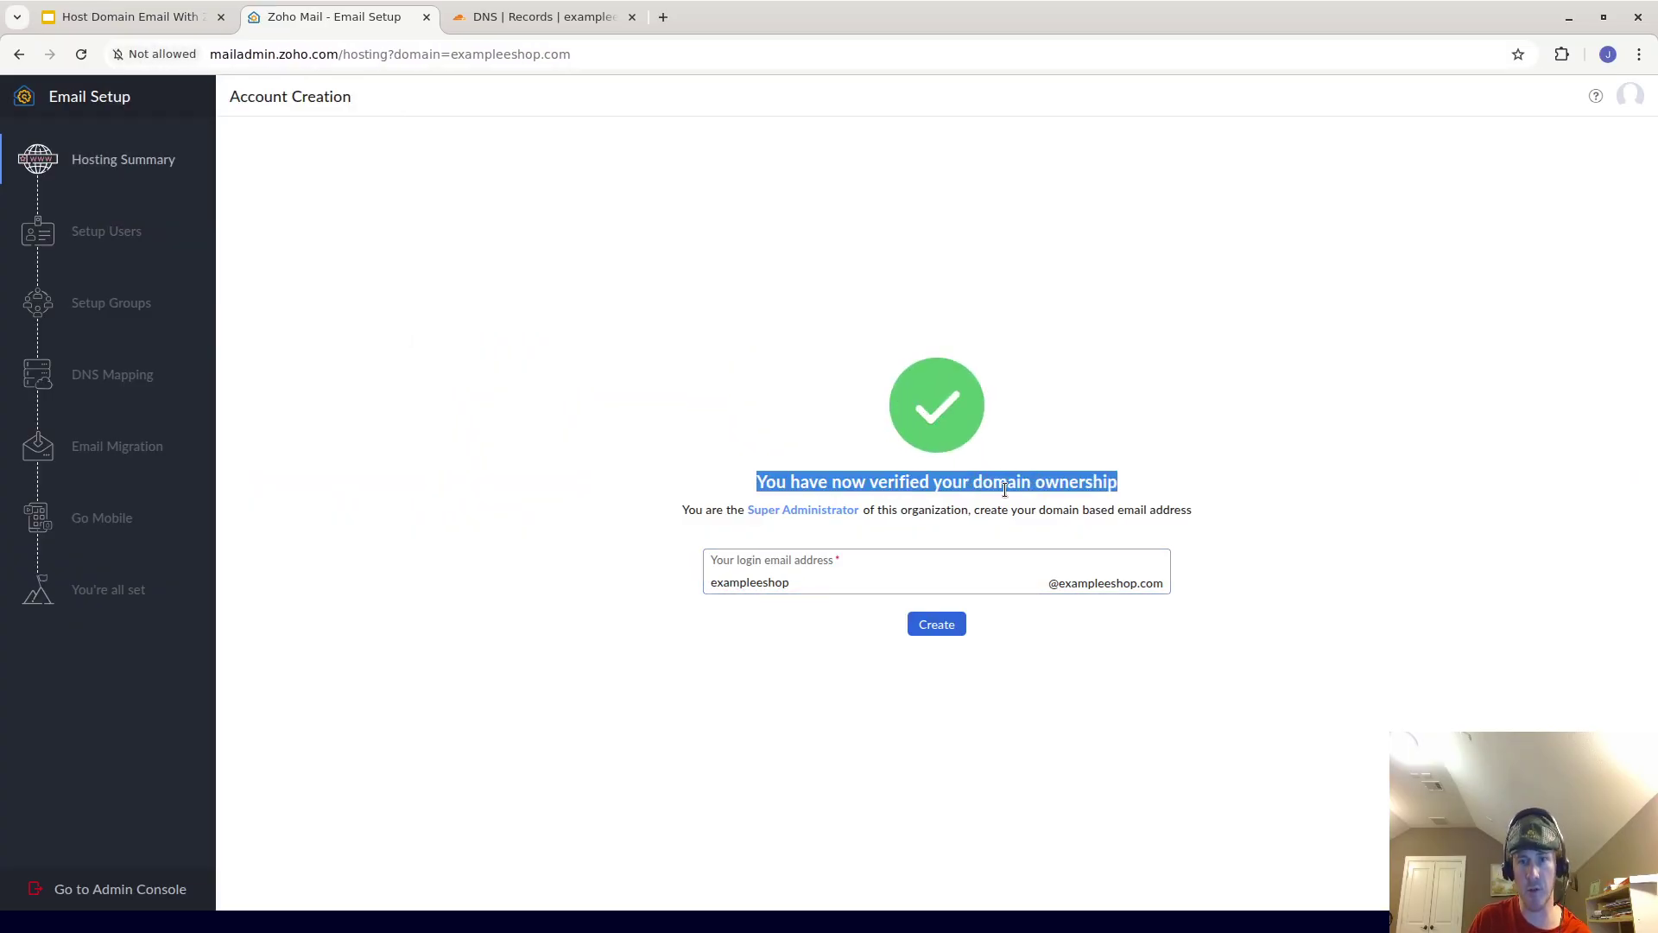
{"action": "double_click", "coordinate": [824, 583]}
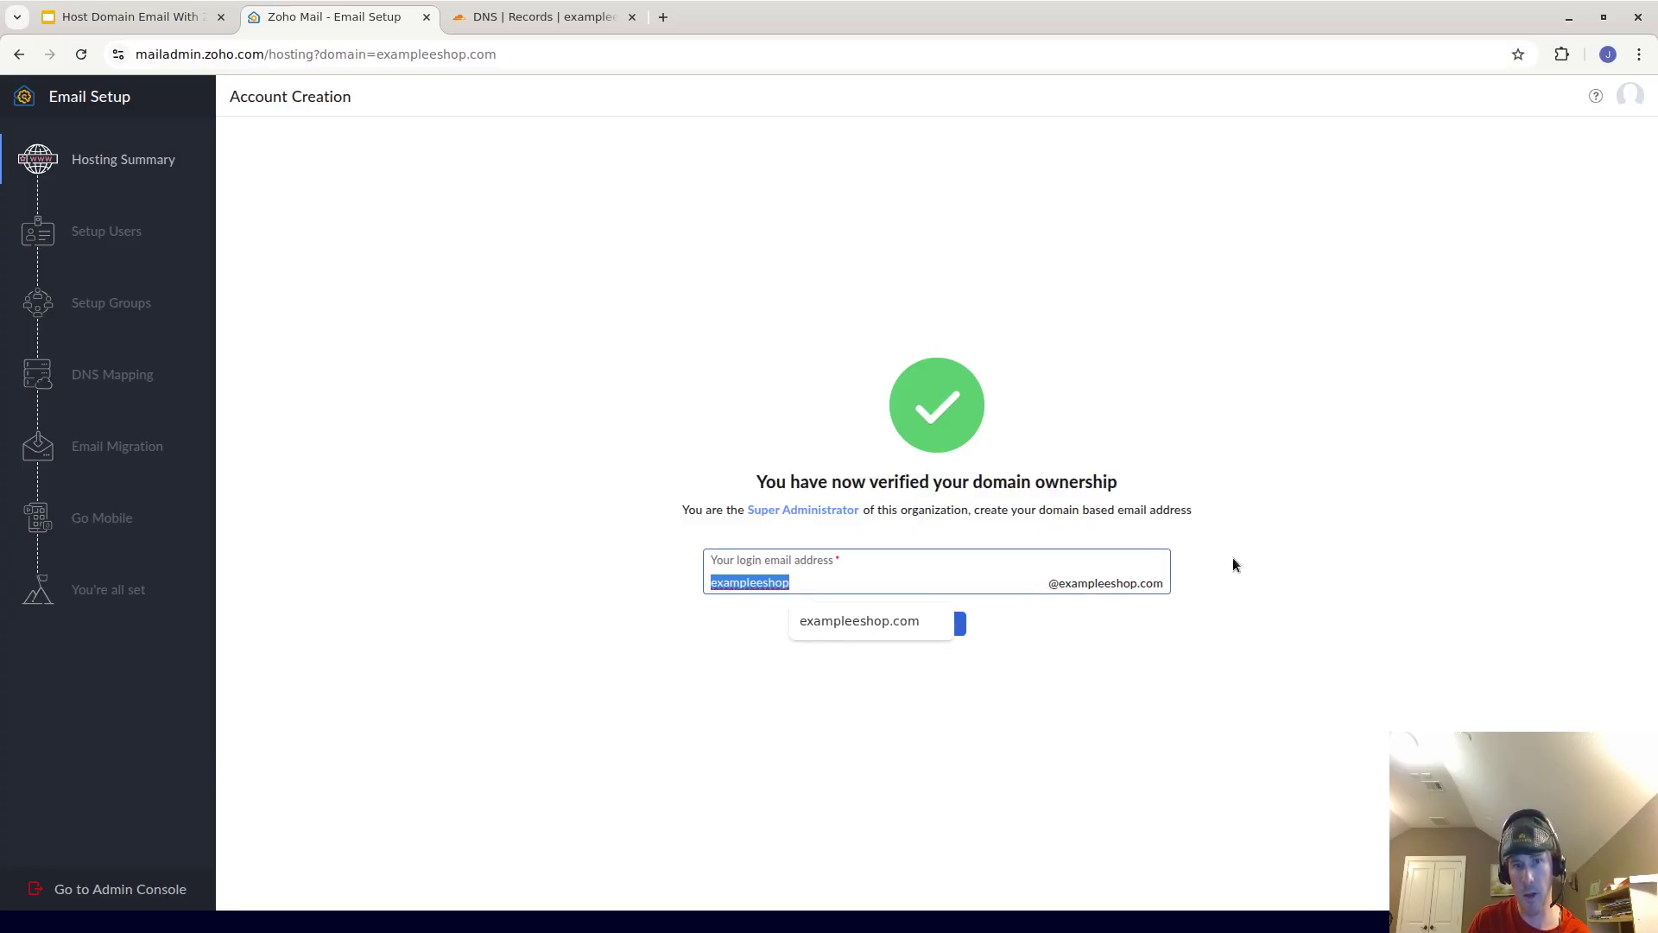
{"action": "key", "text": "BackSpace"}
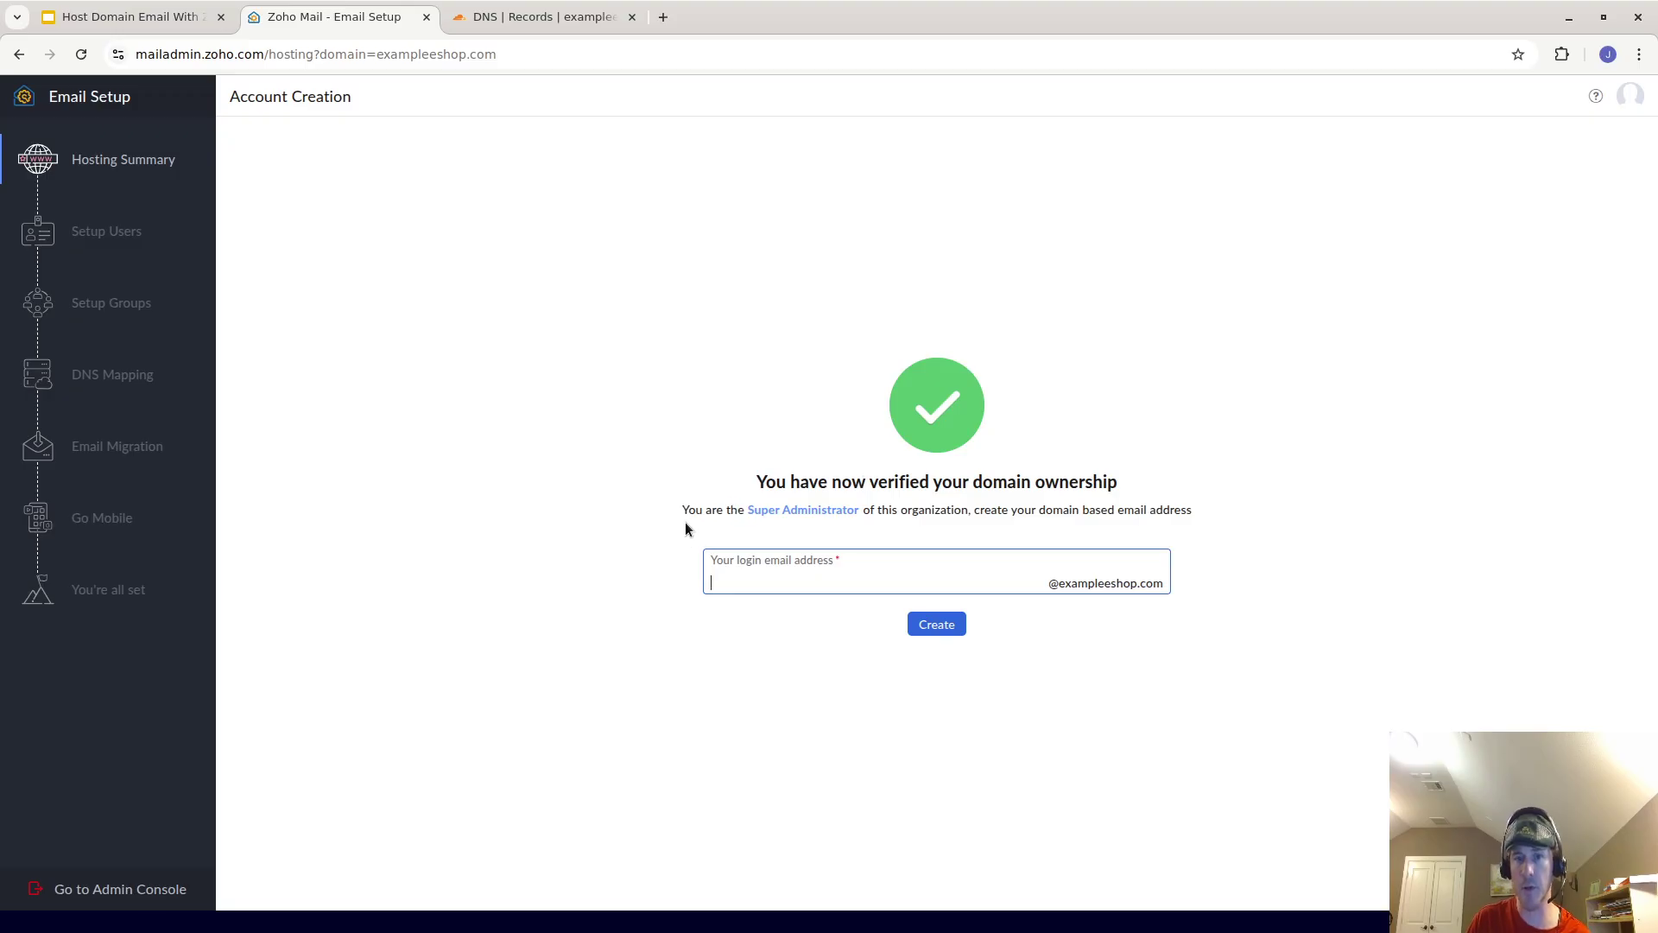
{"action": "left_click_drag", "start_coordinate": [686, 515], "coordinate": [1194, 511]}
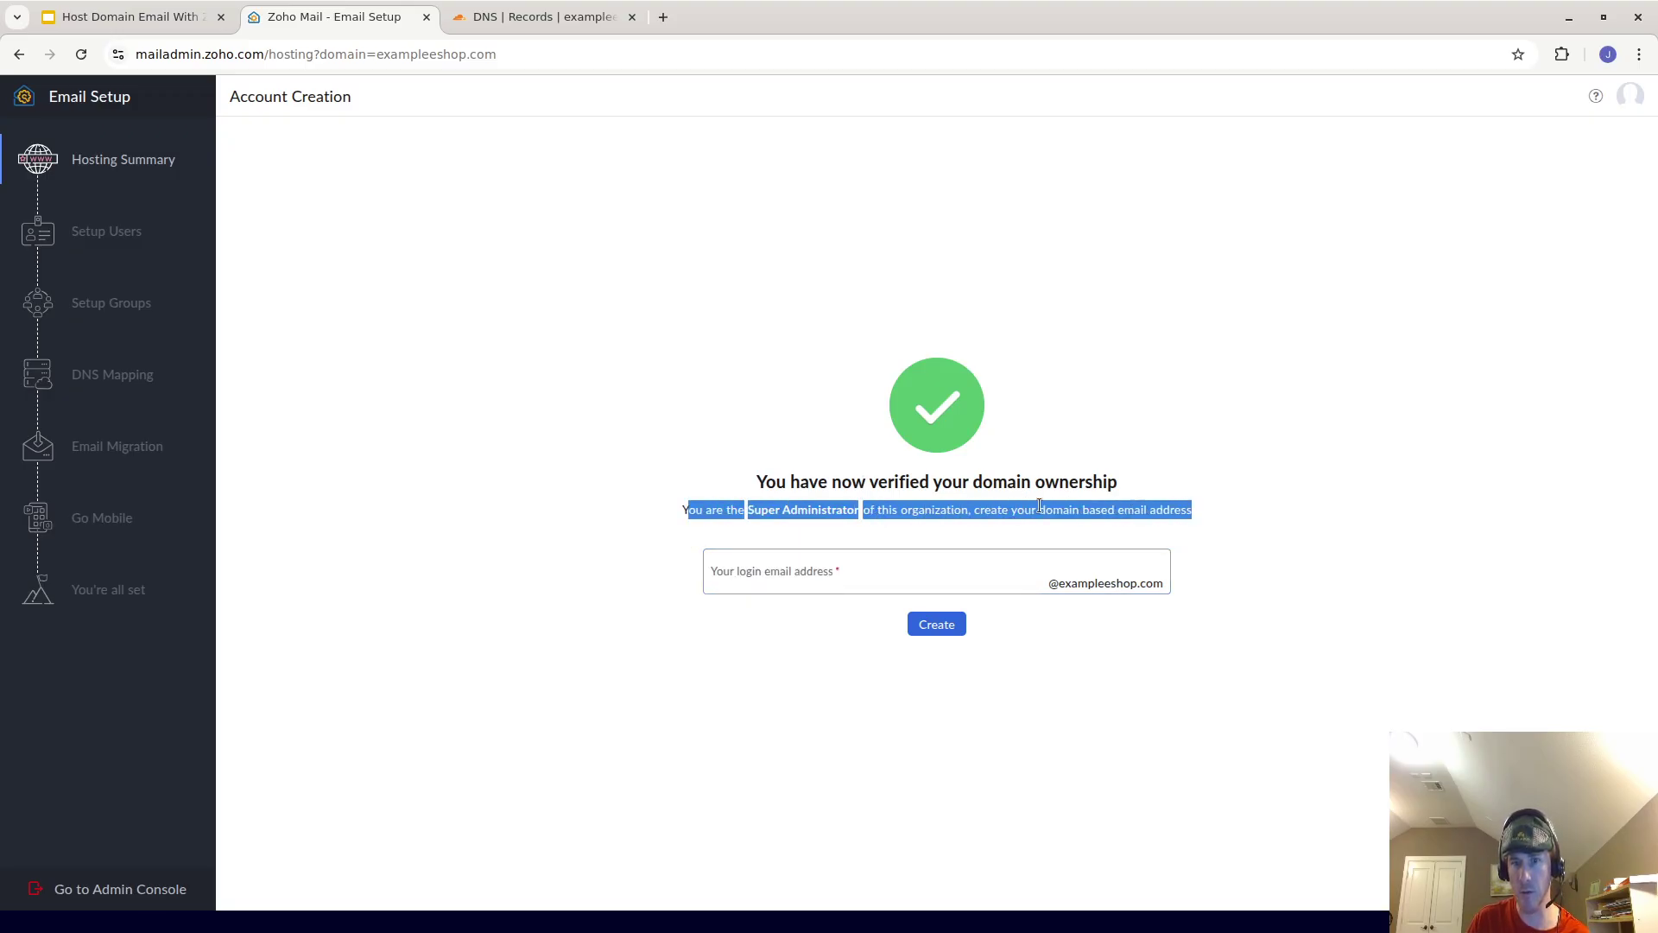
{"action": "triple_click", "coordinate": [1026, 506]}
{"action": "left_click", "coordinate": [827, 580]}
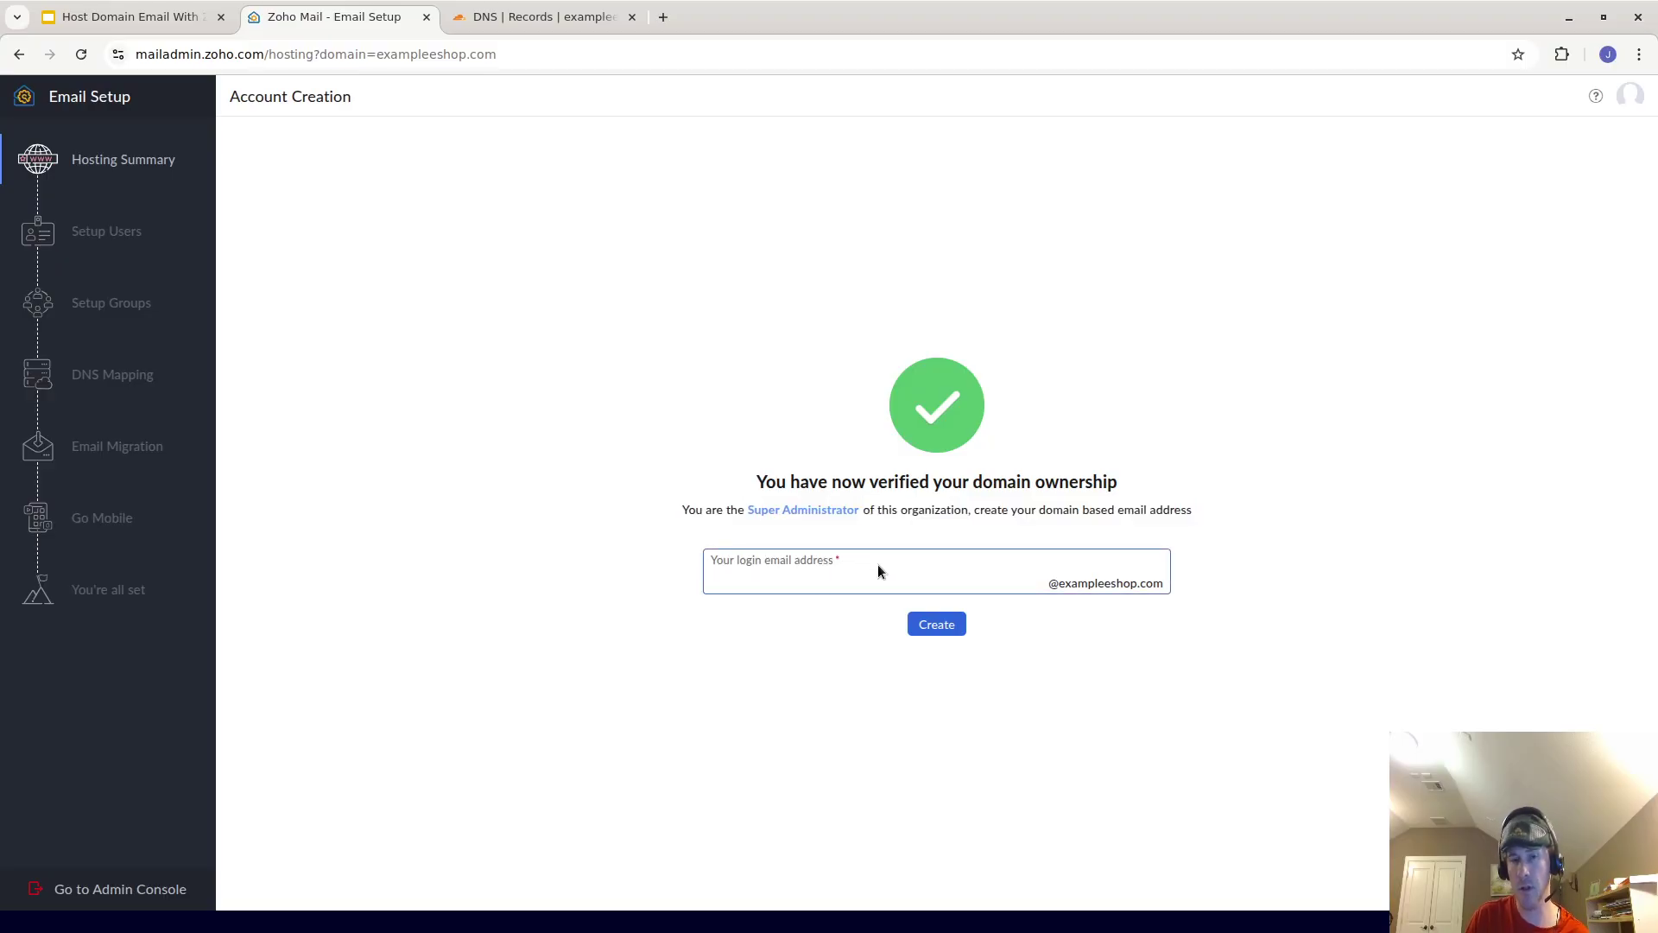
{"action": "left_click", "coordinate": [855, 577]}
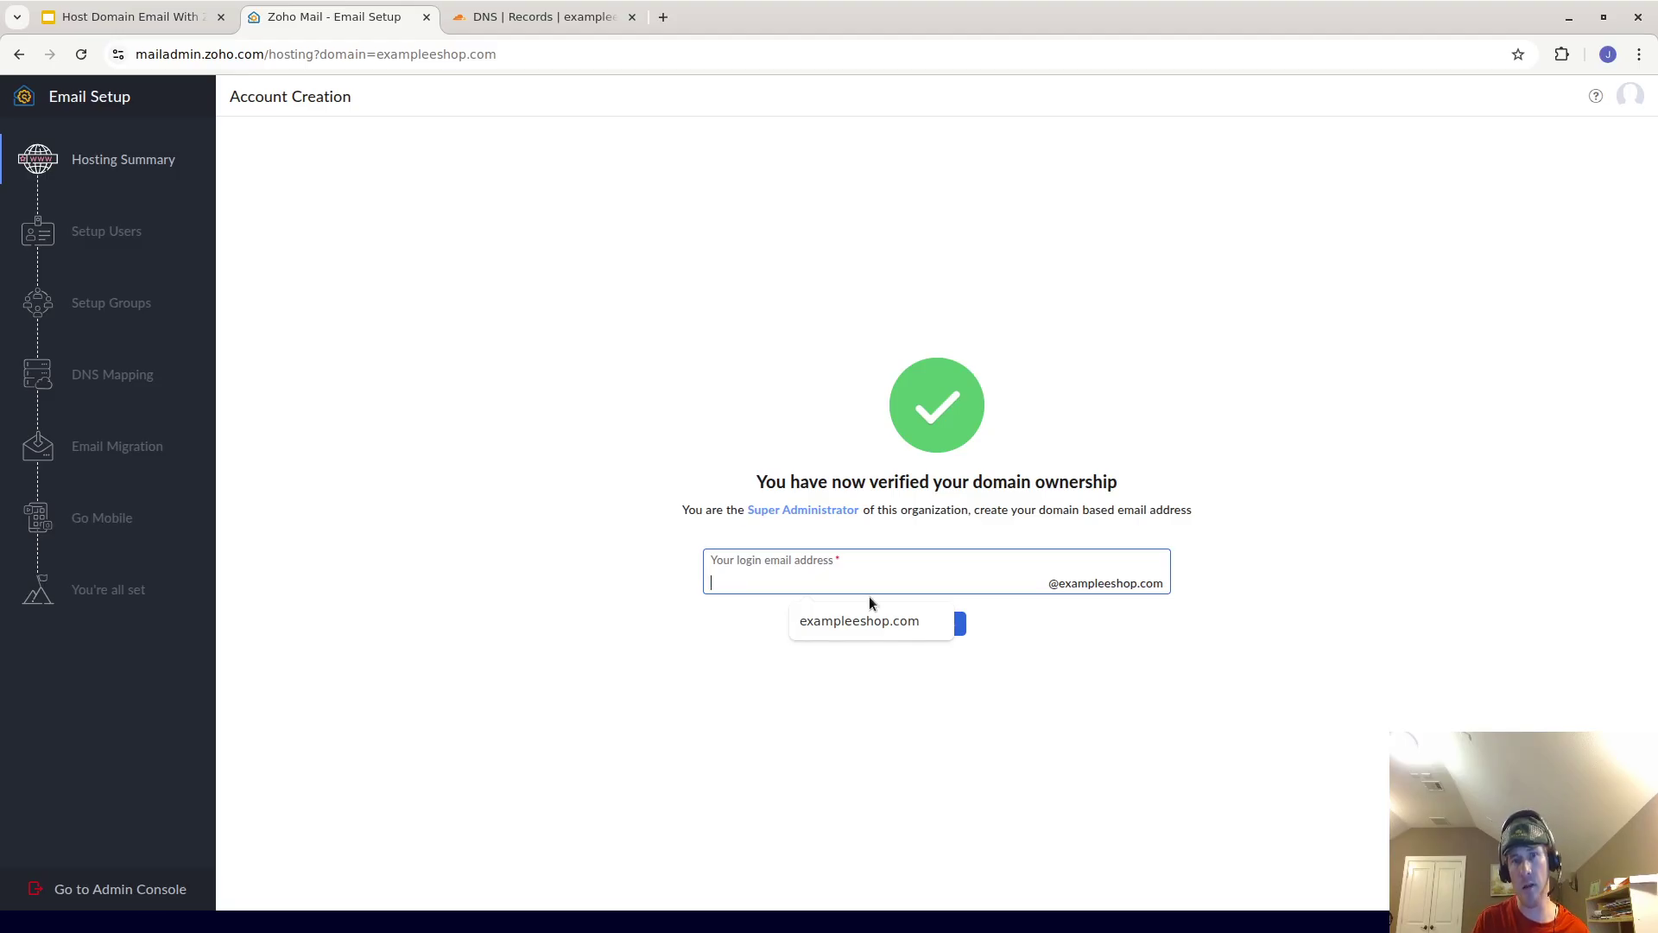
{"action": "type", "text": "firstaccount"}
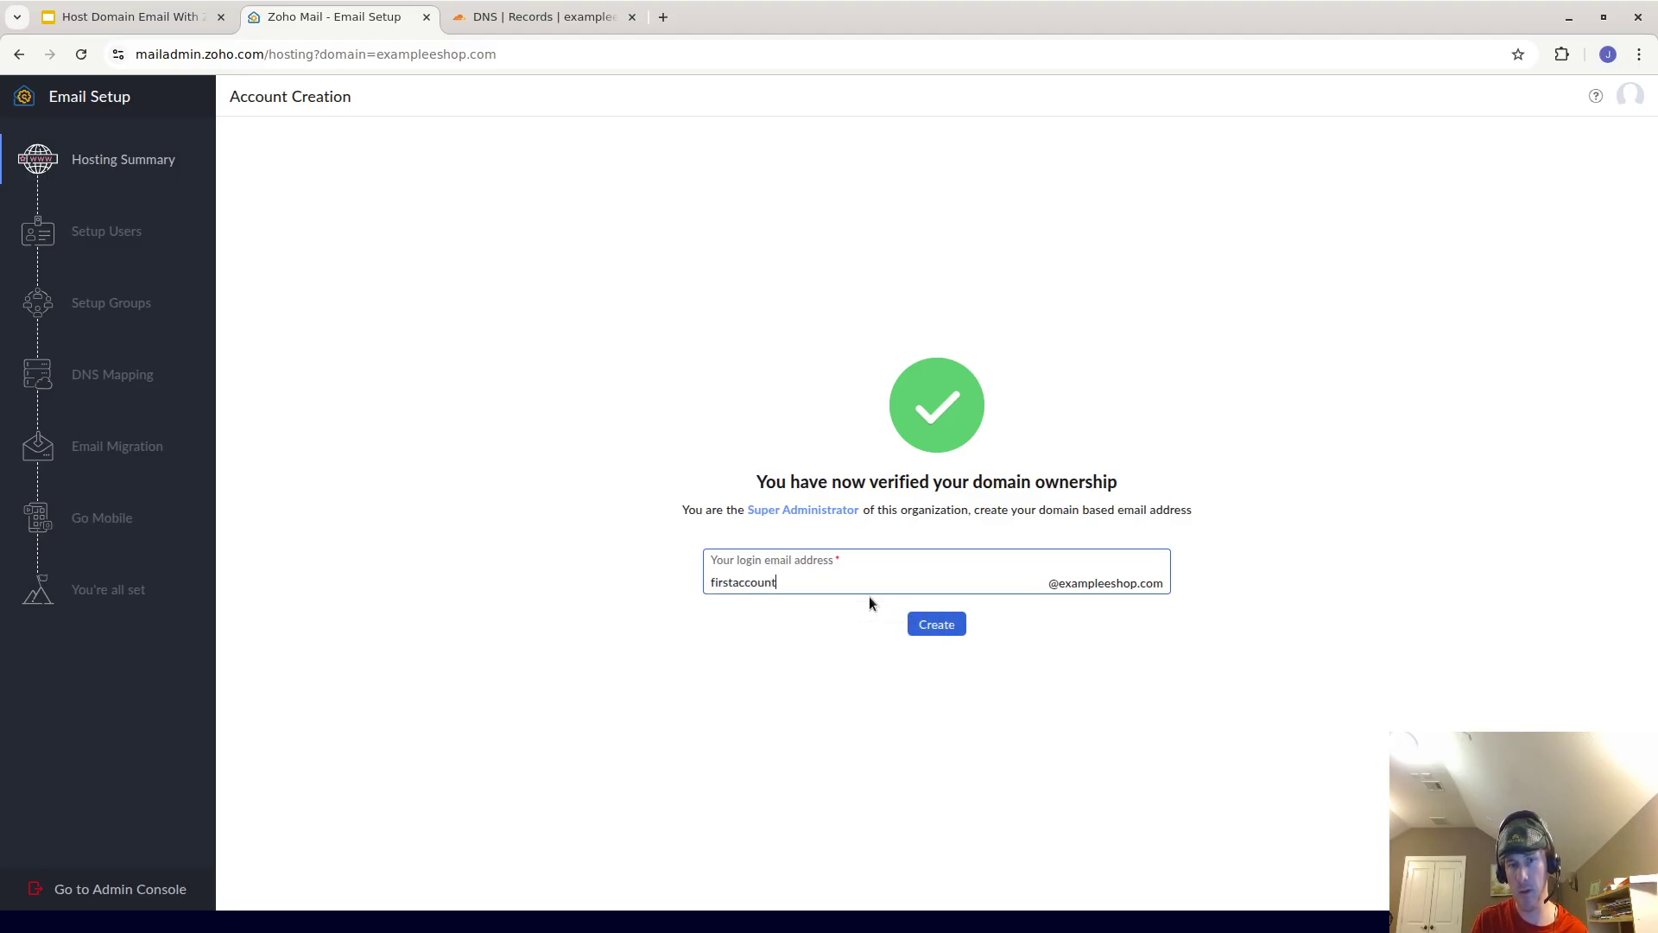
{"action": "key", "text": "ctrl+a"}
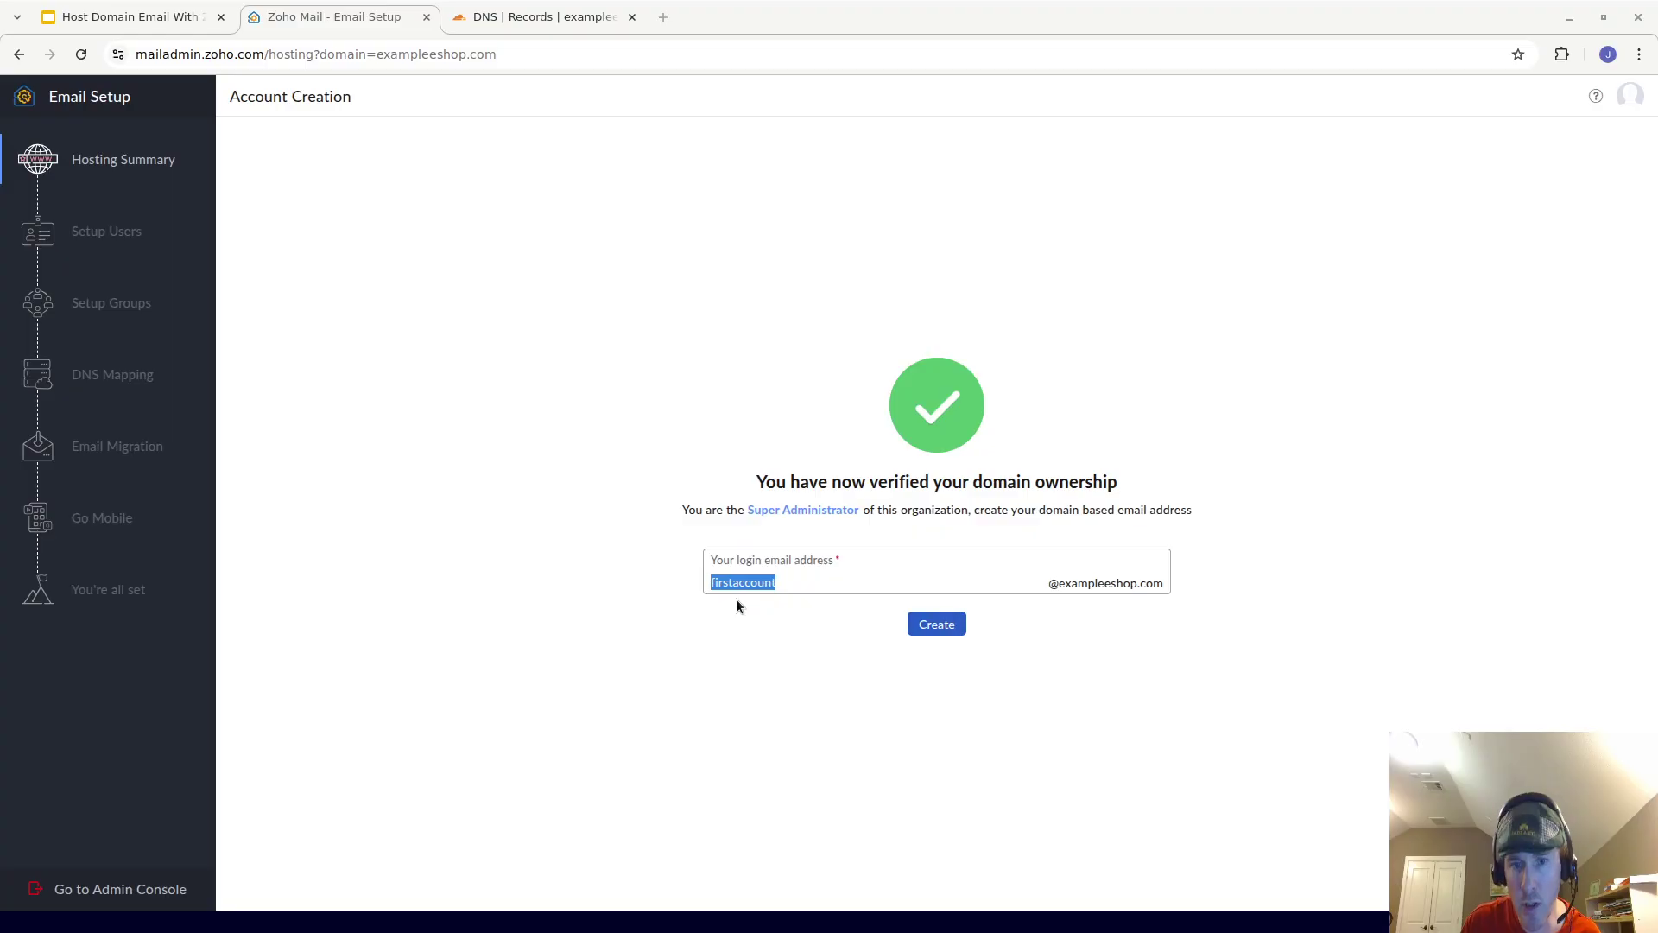
{"action": "left_click", "coordinate": [954, 628]}
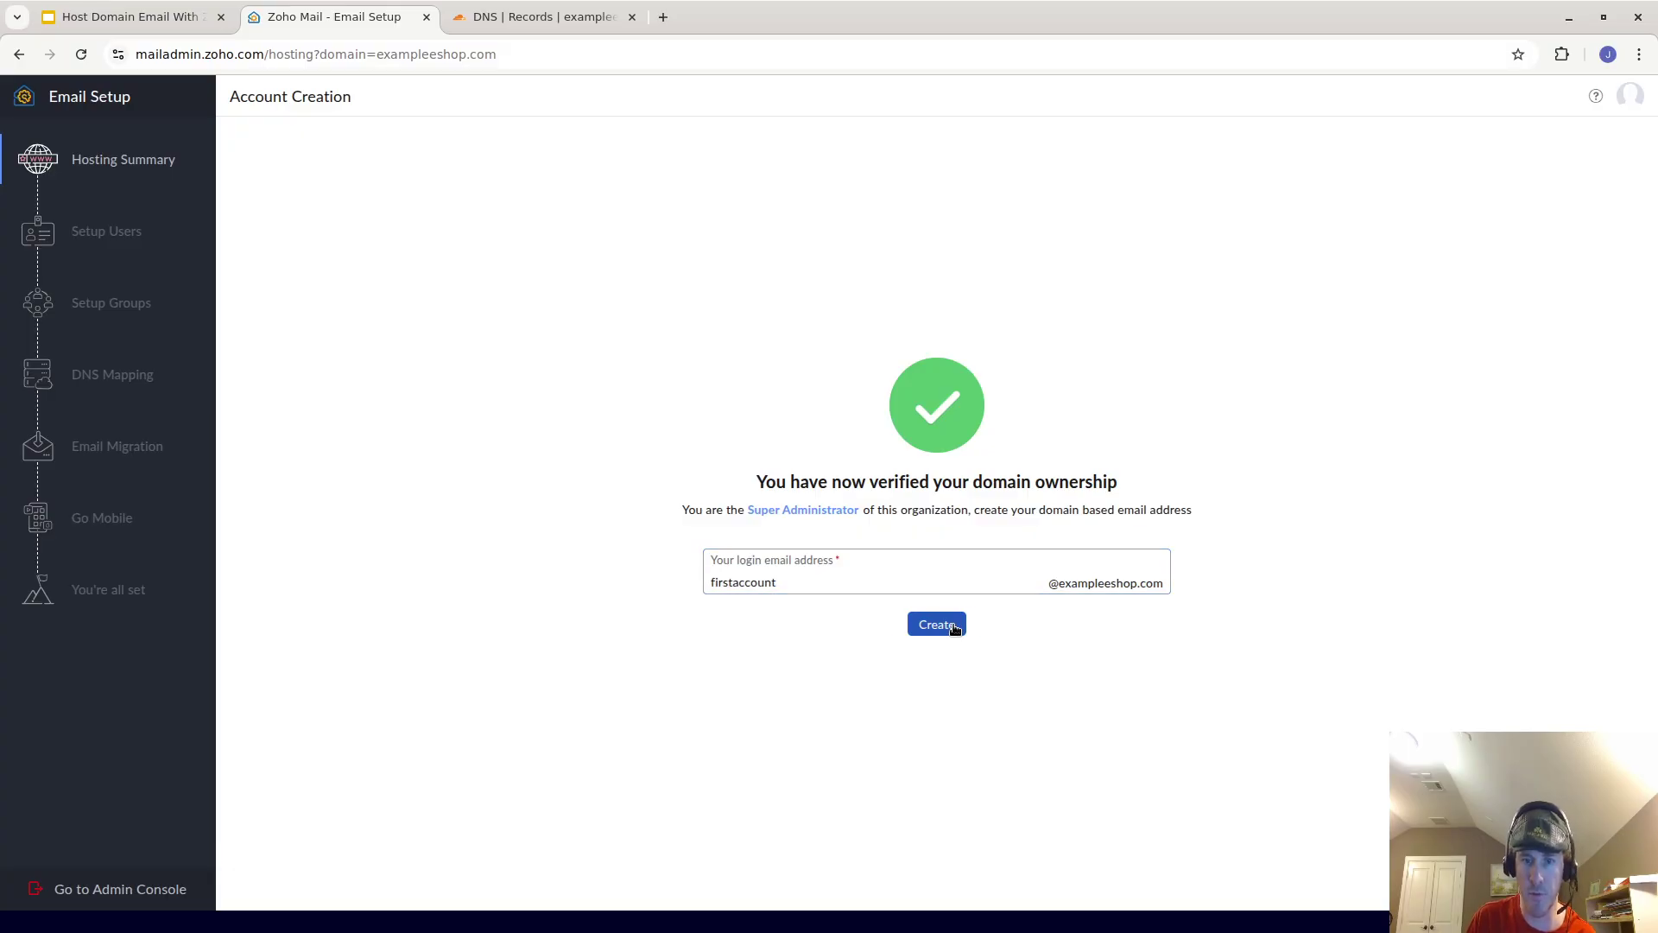
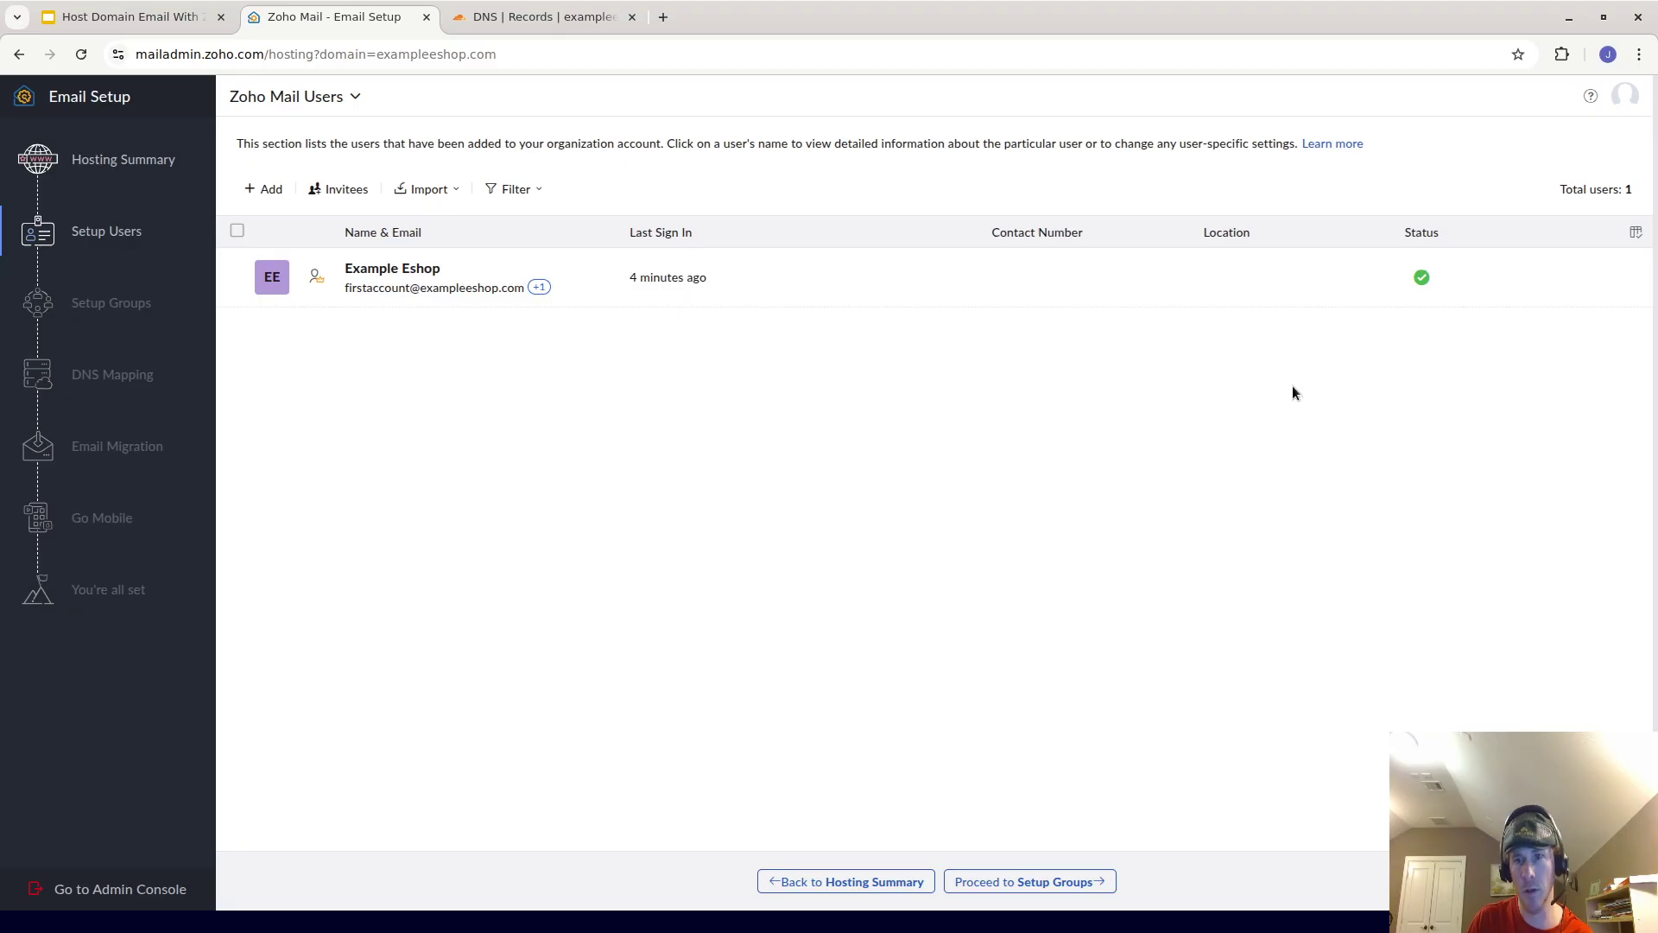
Review the Zoho Mail Users list, which shows one exampleshop.com account
{"action": "mouse_move", "coordinate": [661, 285]}
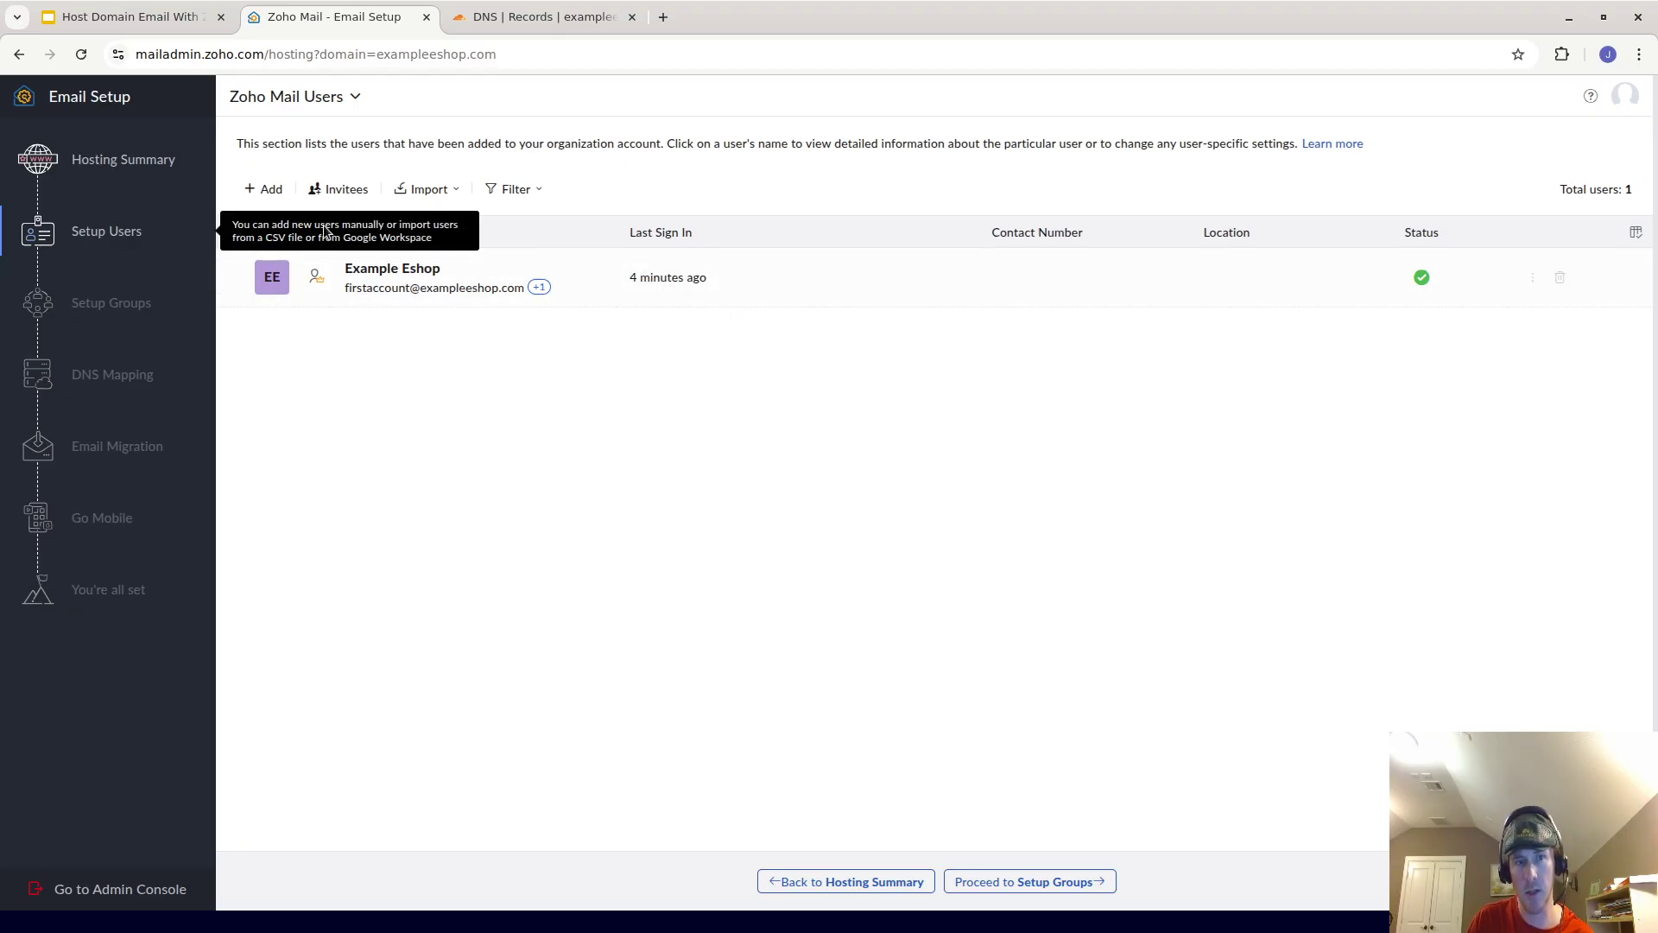
Start a new user with first name 'Secon', last name 'User' and username 'seconduser'
{"action": "left_click", "coordinate": [267, 189]}
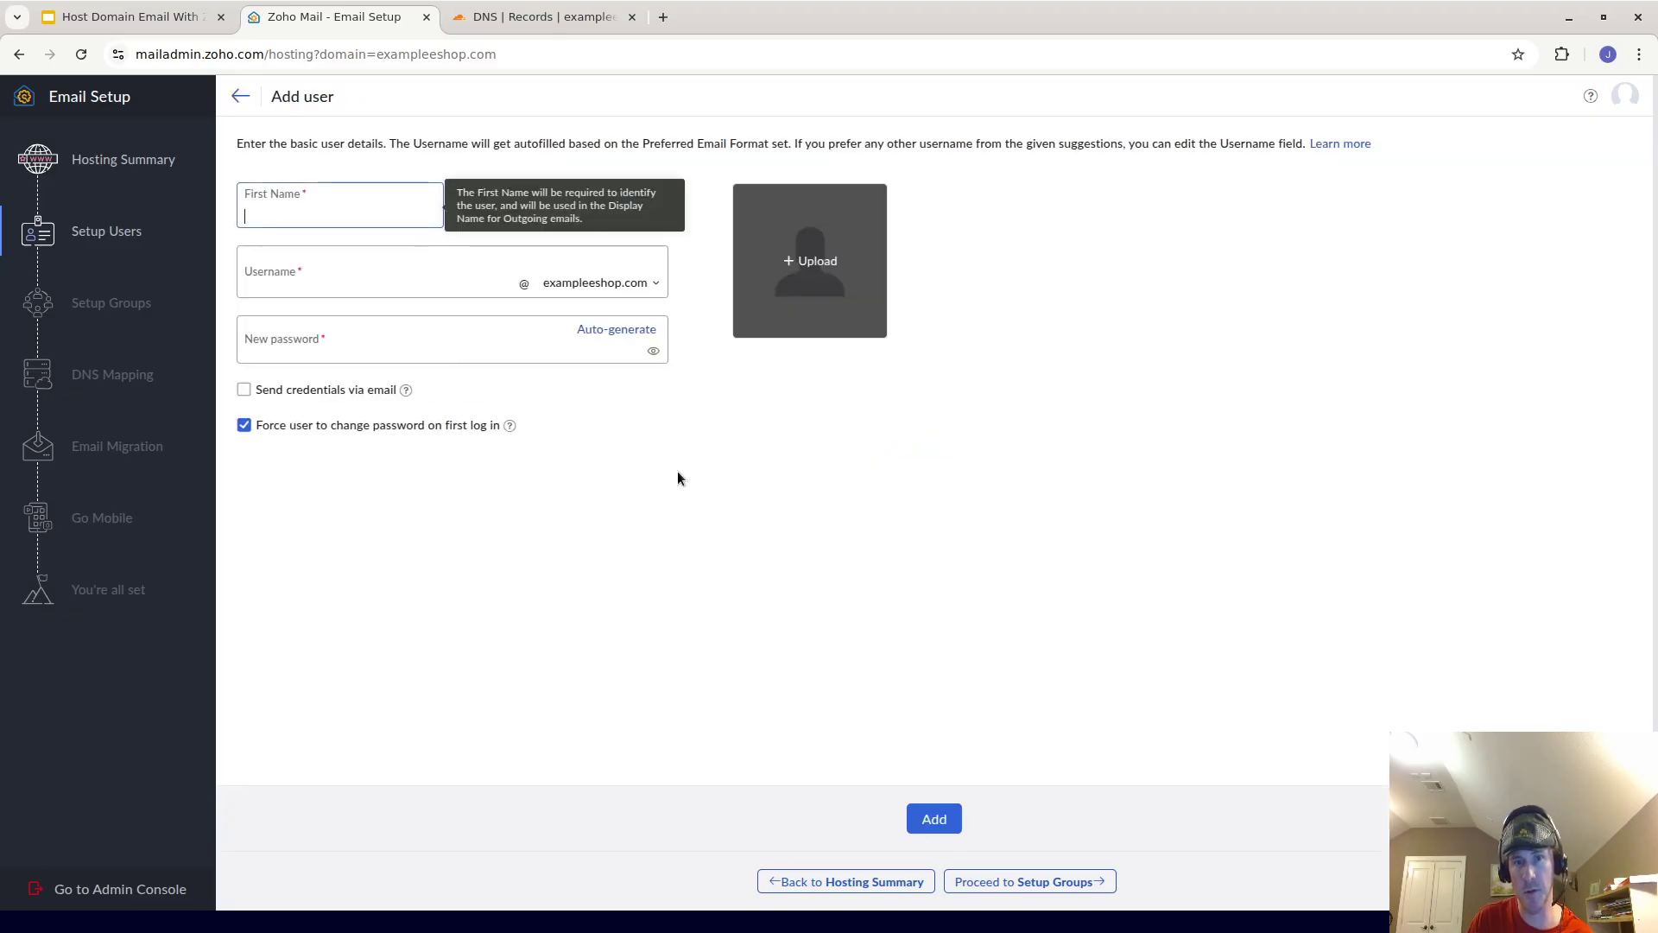
{"action": "left_click", "coordinate": [318, 208]}
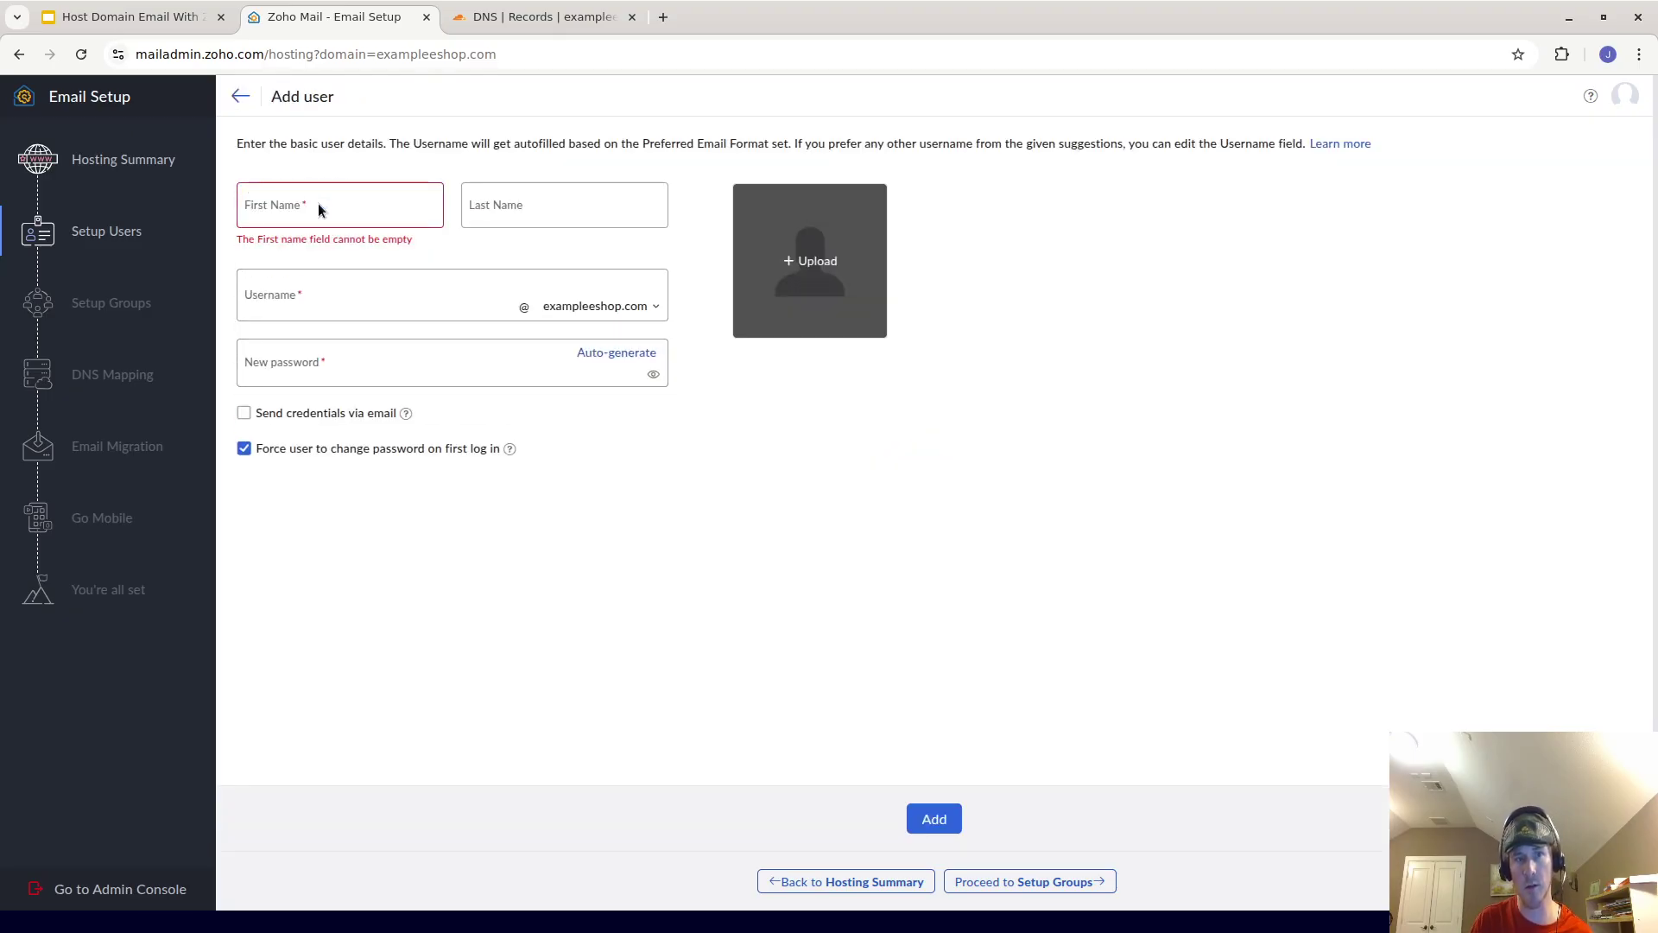
{"action": "left_click", "coordinate": [335, 205]}
{"action": "type", "text": "S"}
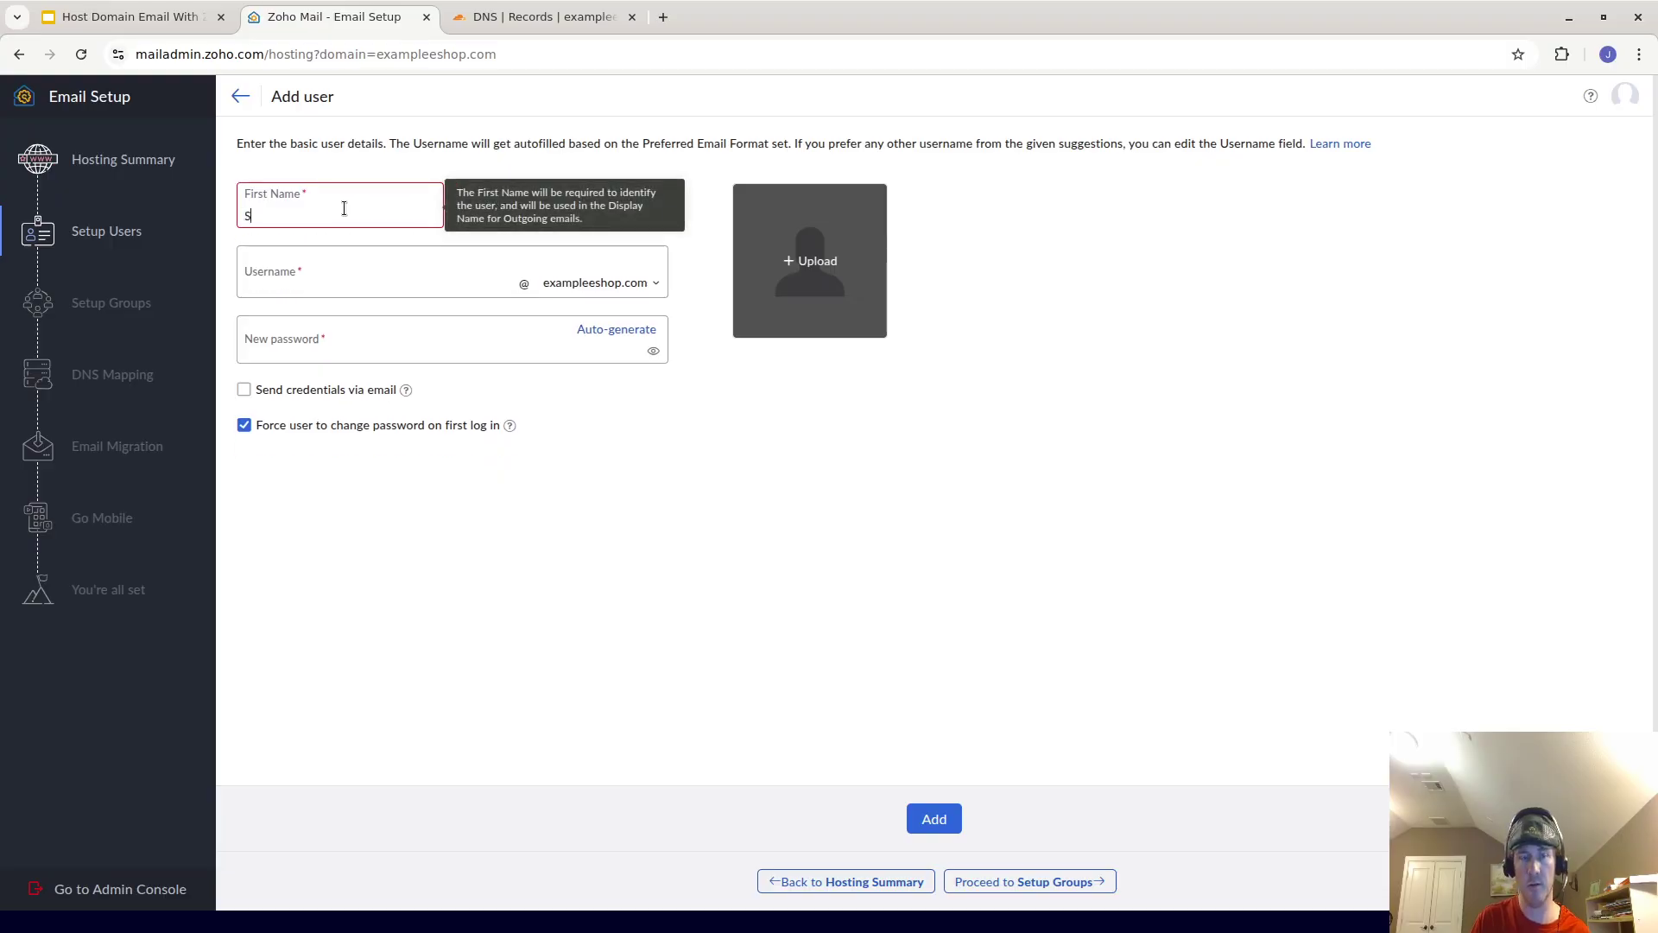
{"action": "type", "text": "econd"}
{"action": "key", "text": "Tab"}
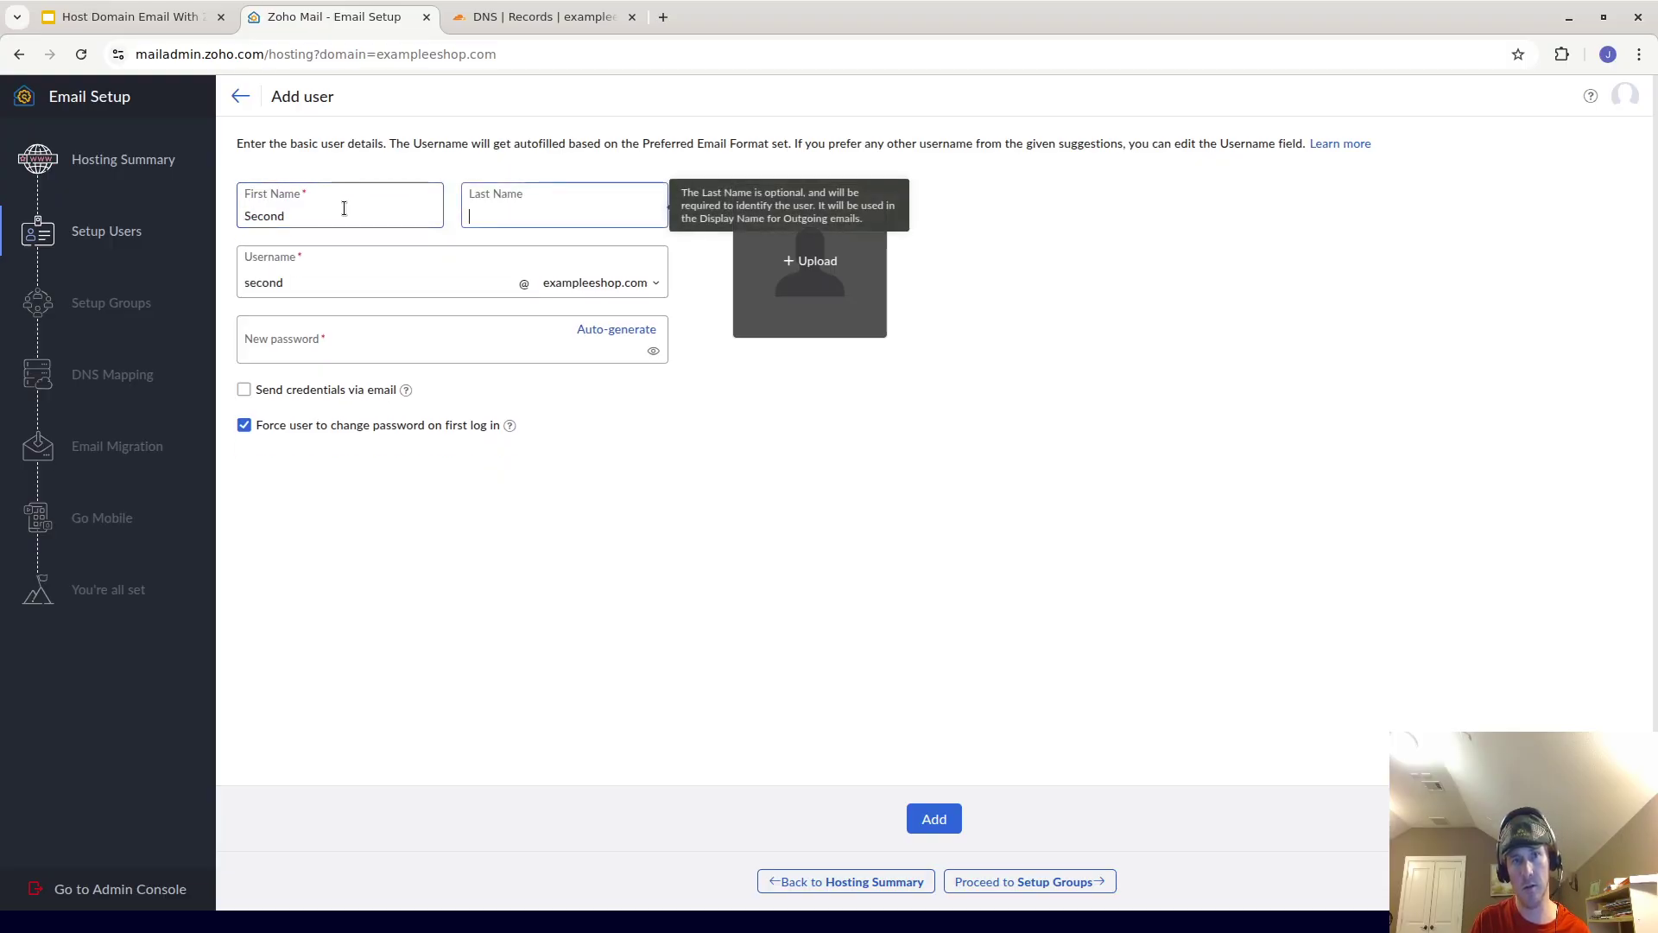
{"action": "type", "text": "User"}
{"action": "key", "text": "Tab"}
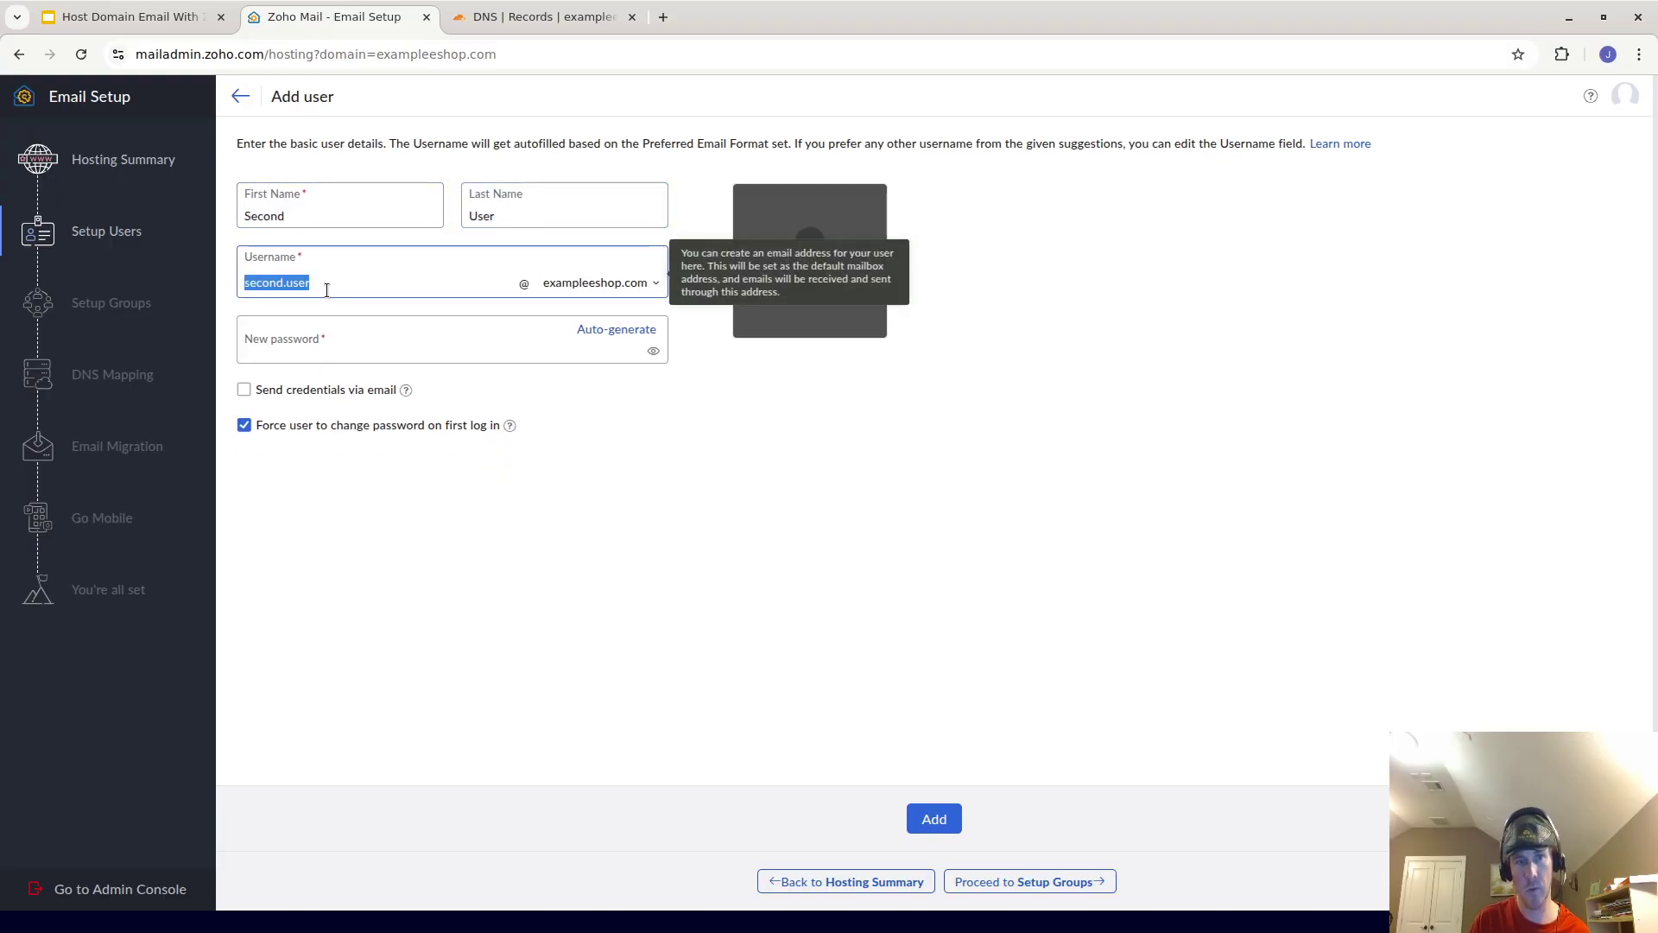
{"action": "type", "text": "seconduser"}
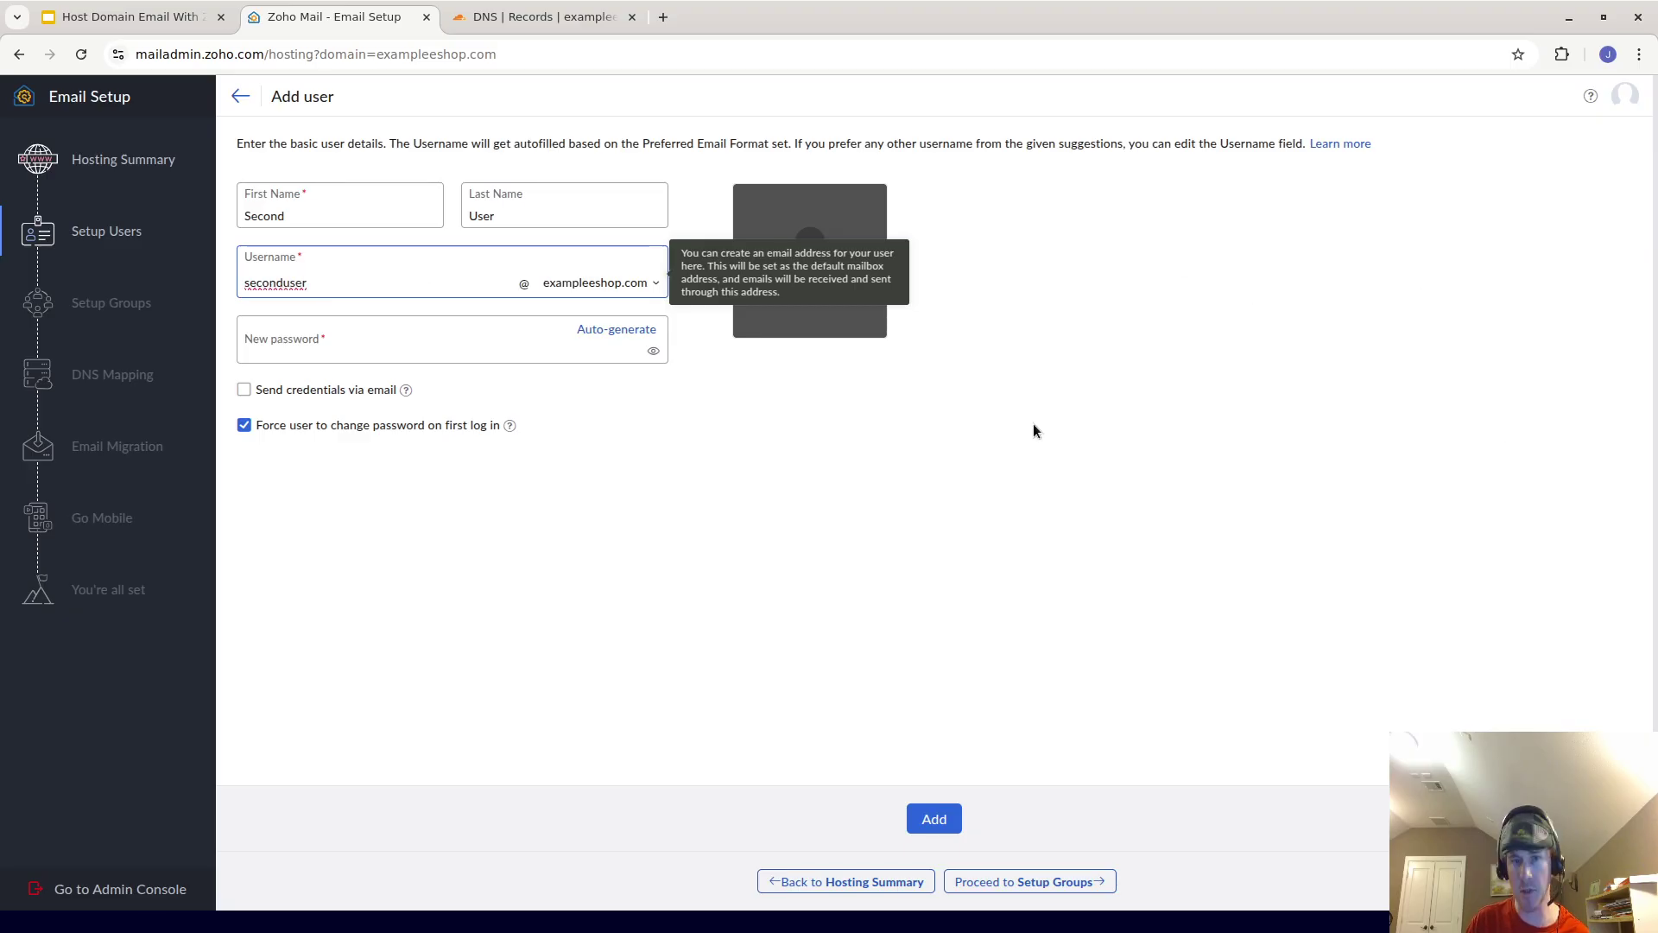
Turn off forced password change, paste the account password, and create the user
{"action": "left_click", "coordinate": [246, 426]}
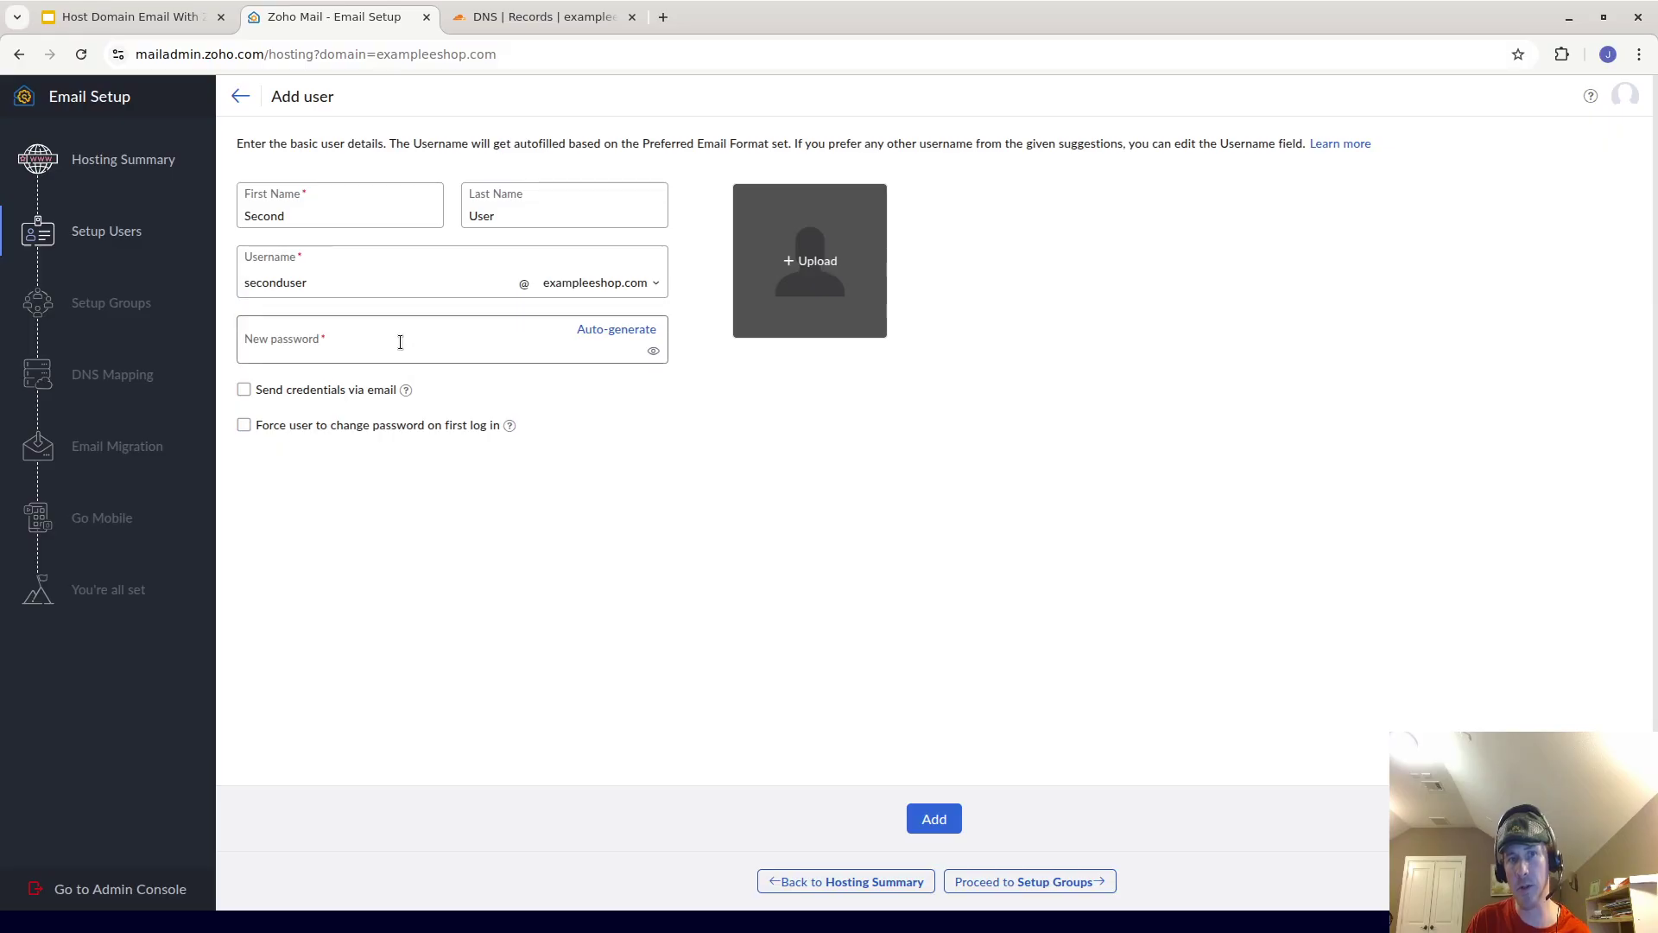
{"action": "left_click", "coordinate": [270, 429]}
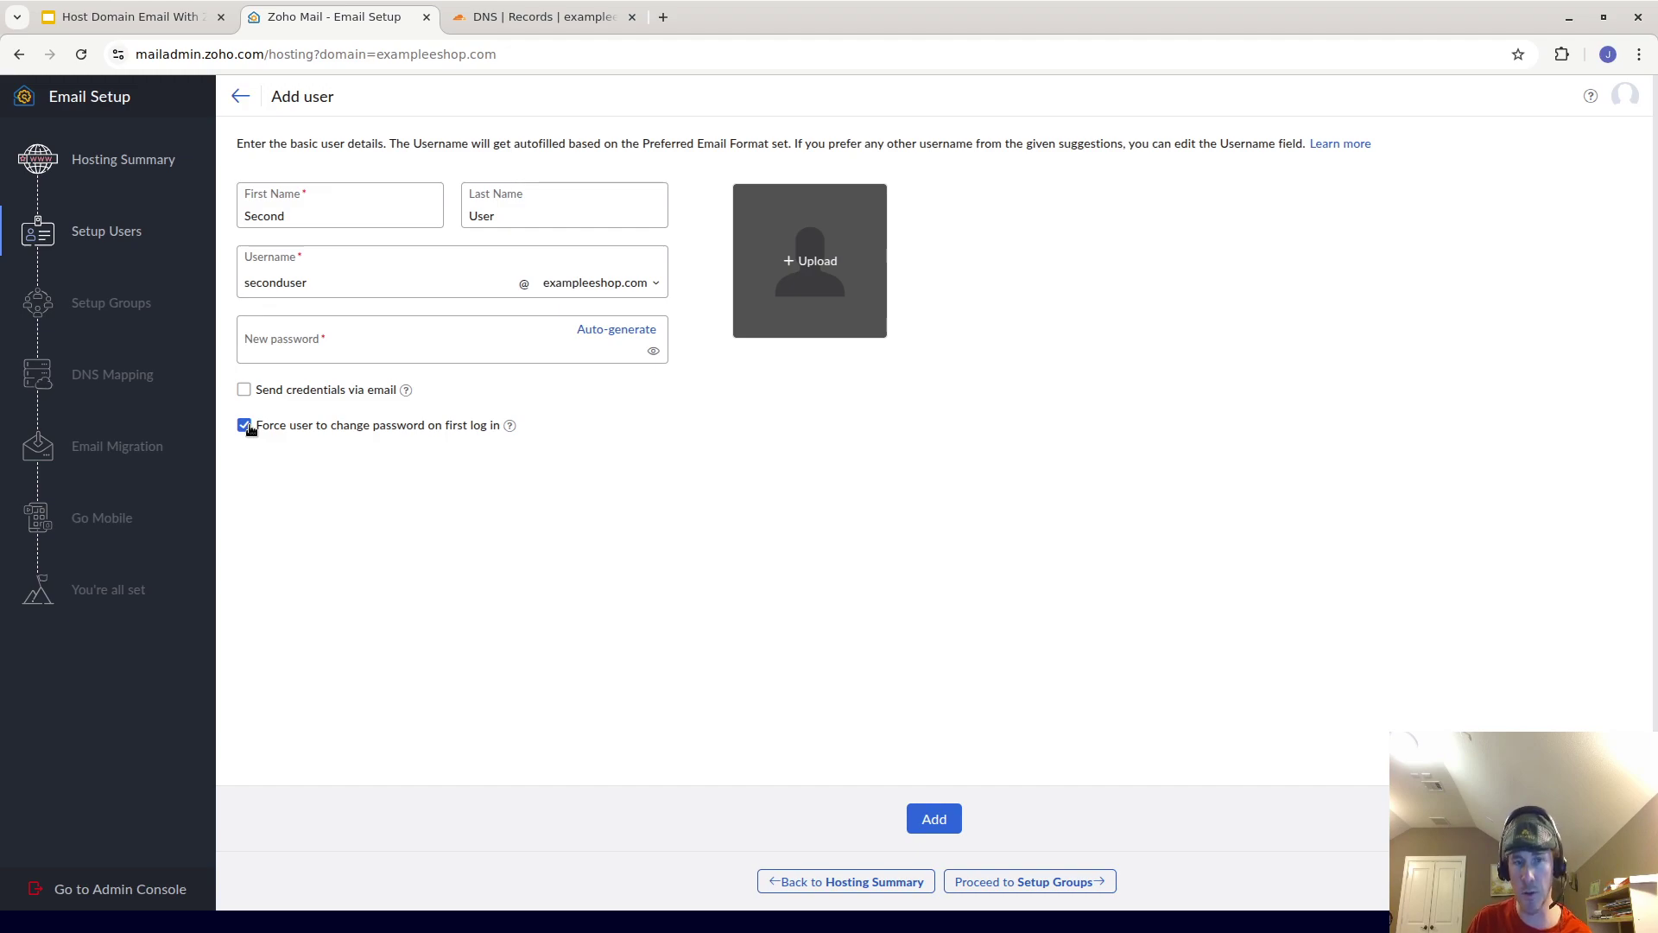
{"action": "left_click", "coordinate": [246, 426]}
{"action": "left_click", "coordinate": [246, 426]}
{"action": "left_click", "coordinate": [246, 425]}
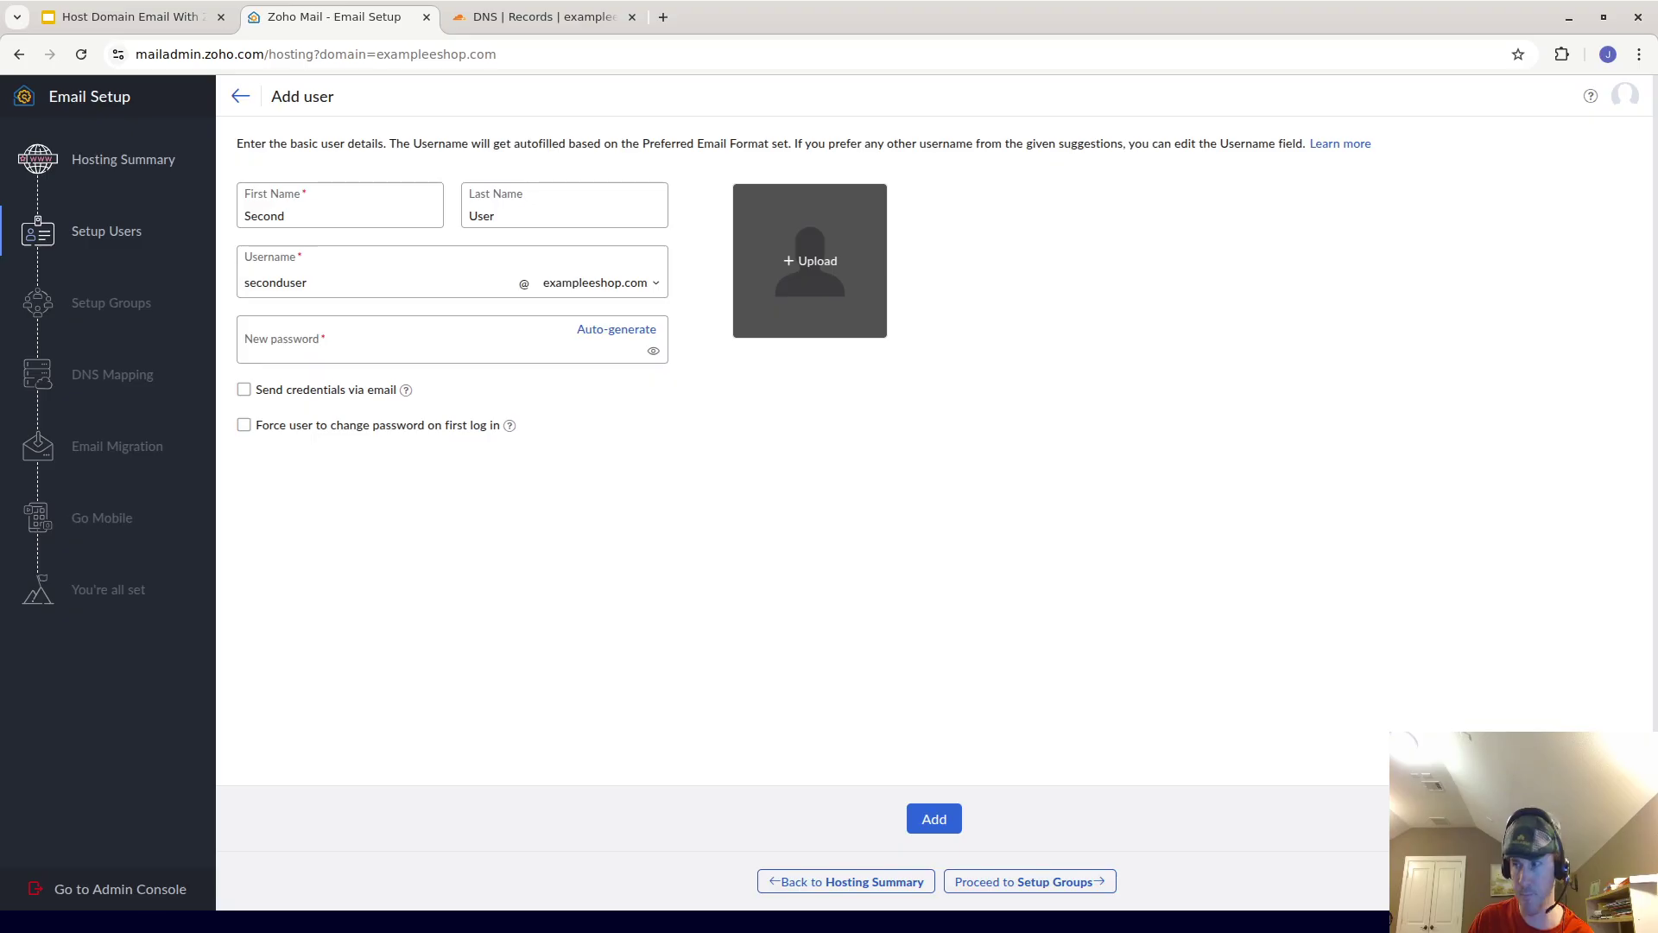
{"action": "key", "text": "ctrl+v"}
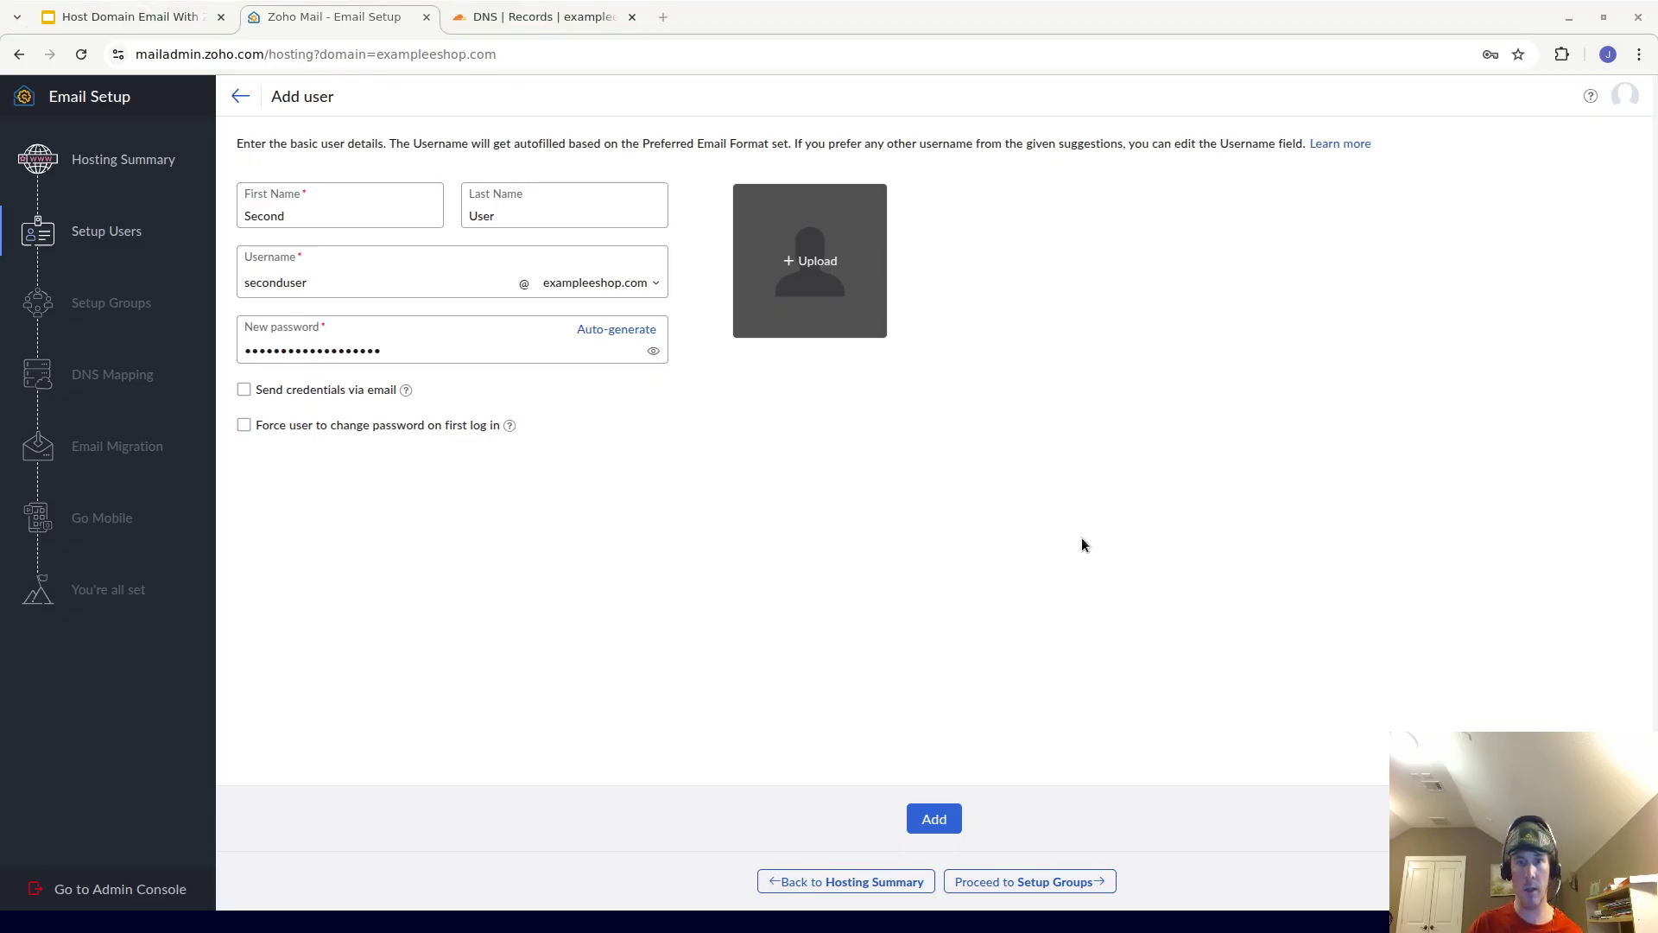
{"action": "left_click", "coordinate": [942, 818]}
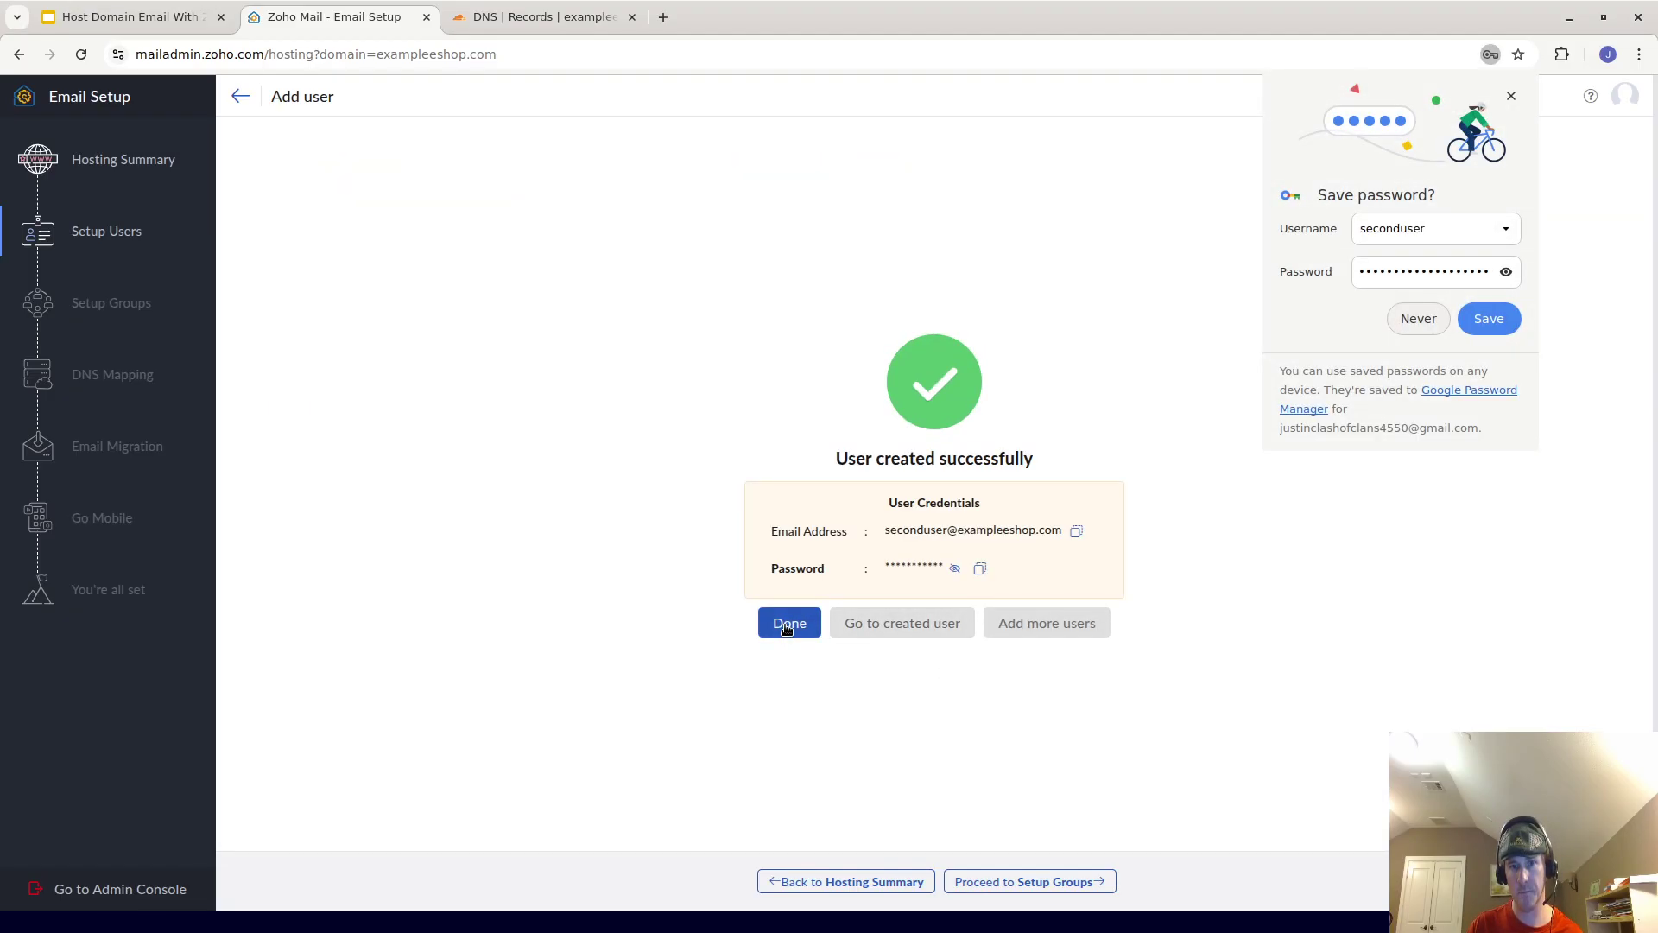
{"action": "left_click", "coordinate": [787, 632]}
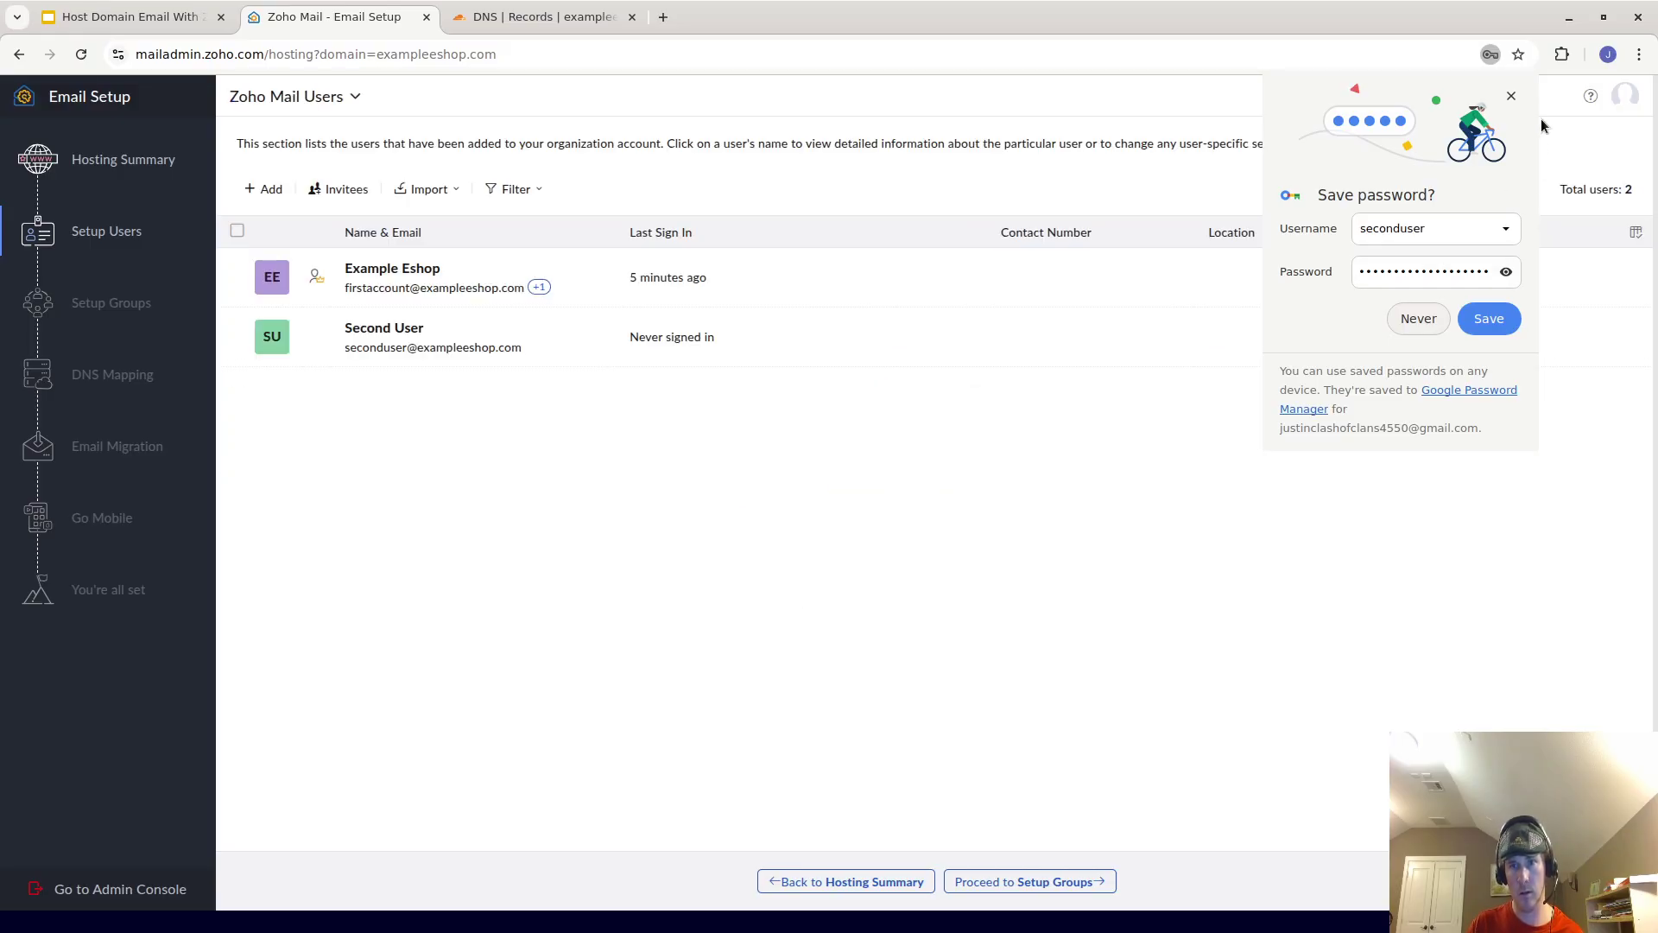
Dismiss the browser's save-password prompt and proceed past Groups to DNS Mapping
{"action": "left_click", "coordinate": [1511, 97]}
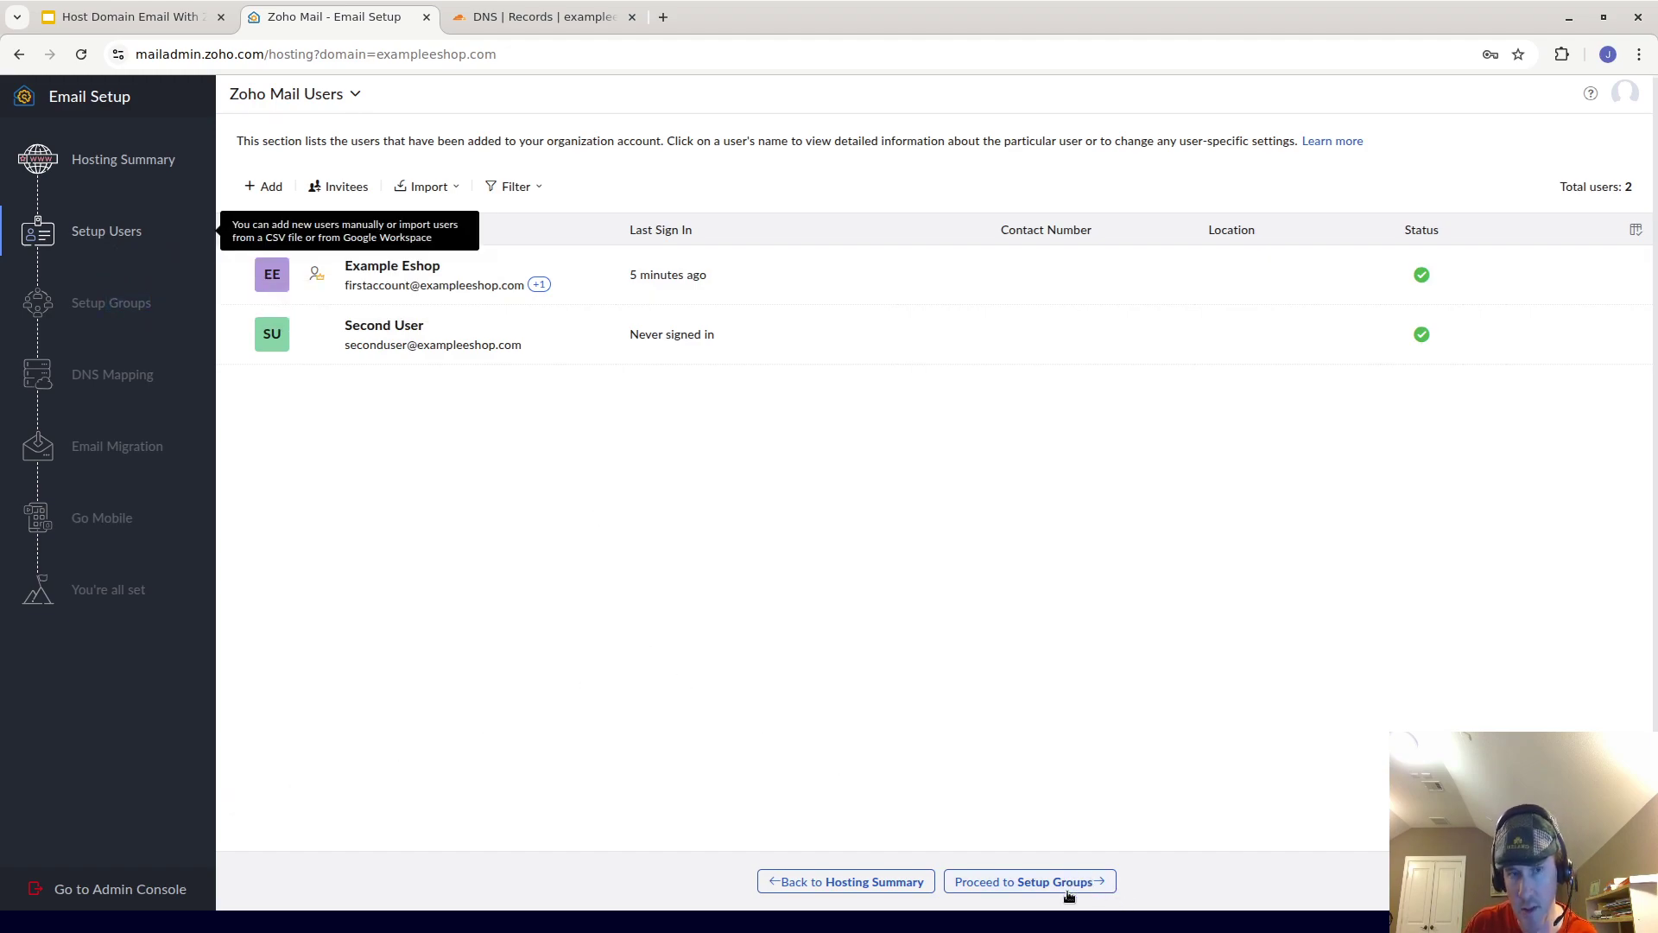
{"action": "left_click", "coordinate": [1067, 891]}
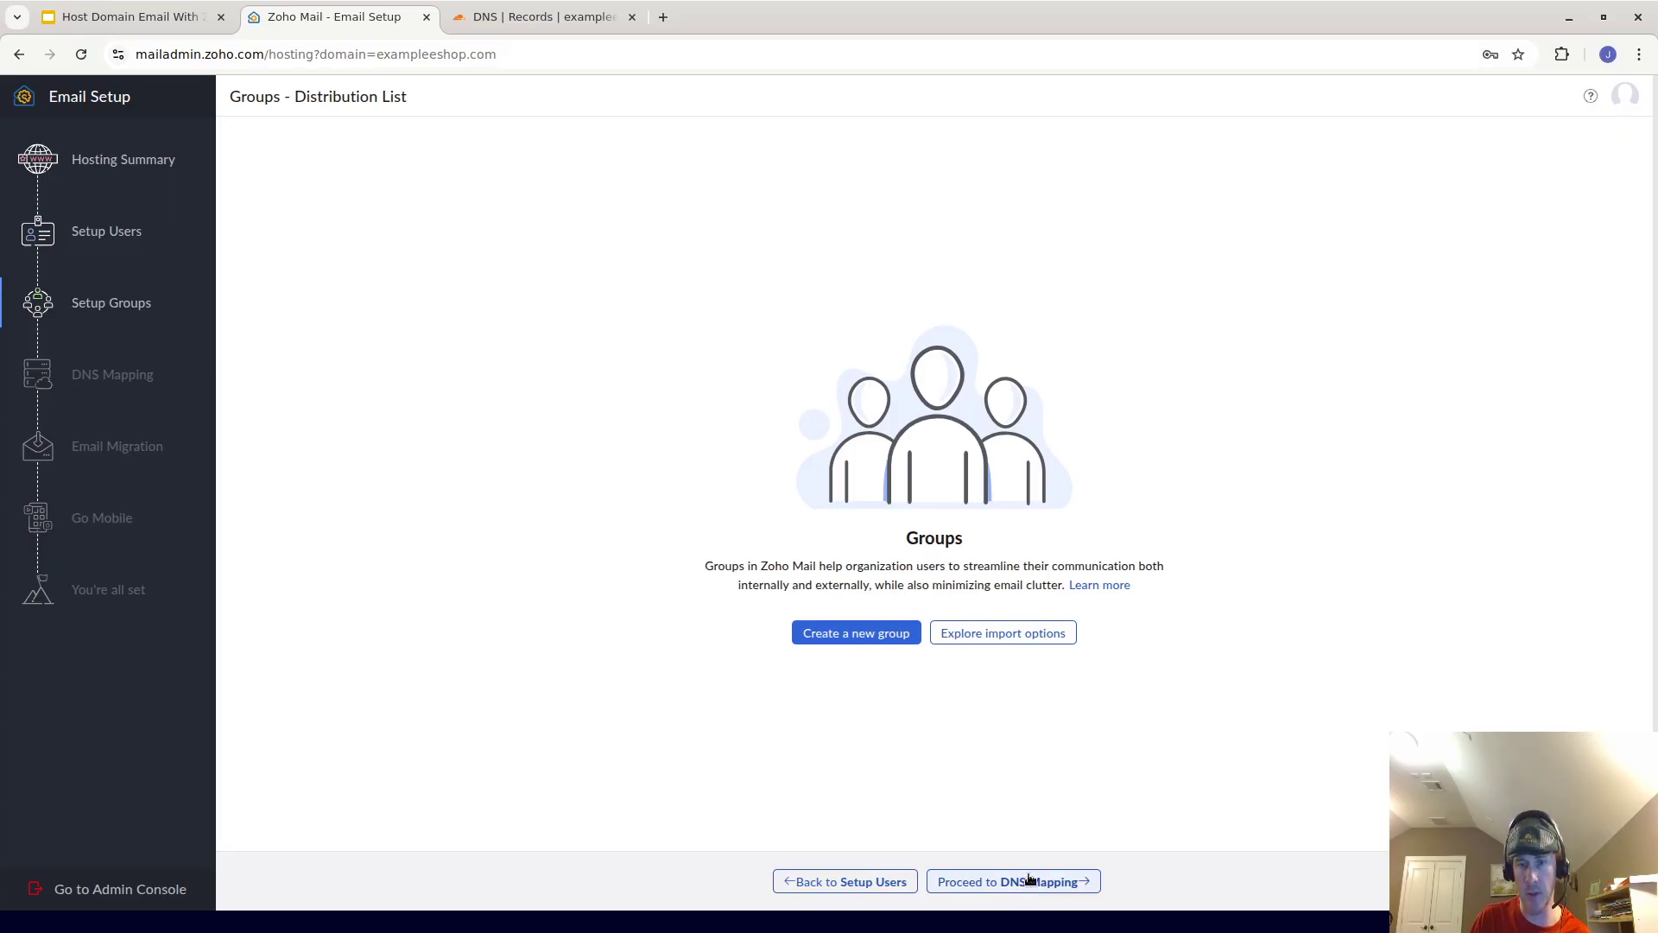
{"action": "left_click", "coordinate": [1032, 881]}
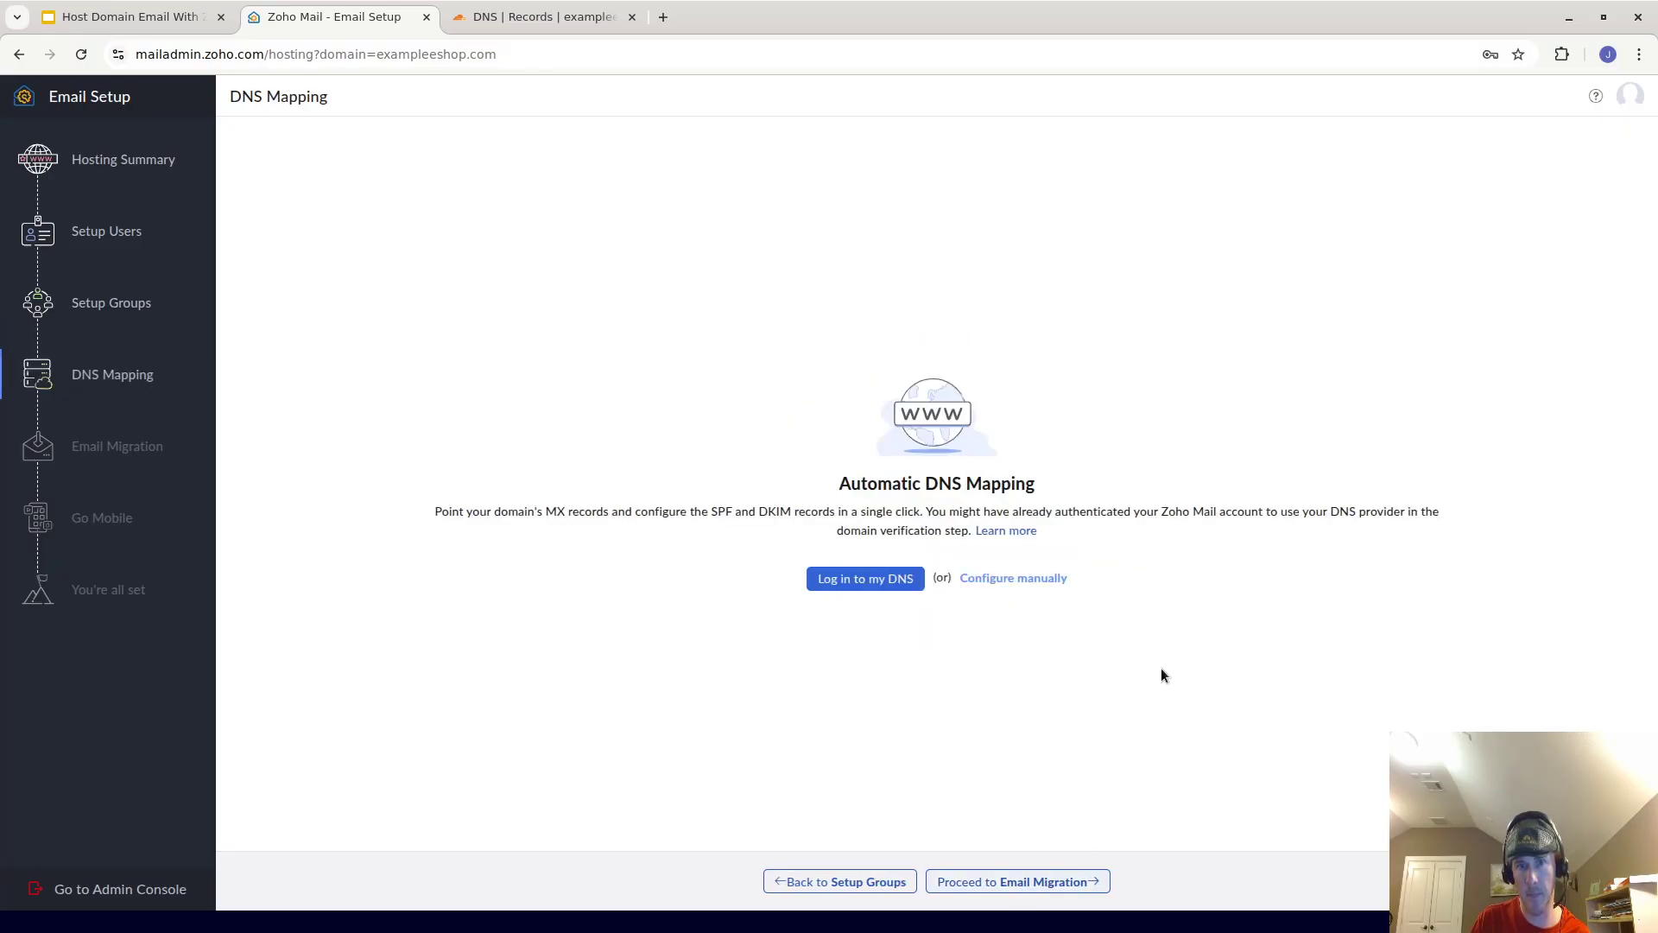
Highlight the Automatic DNS Mapping heading and its MX, SPF and DKIM mentions
{"action": "left_click_drag", "start_coordinate": [840, 484], "coordinate": [1055, 494]}
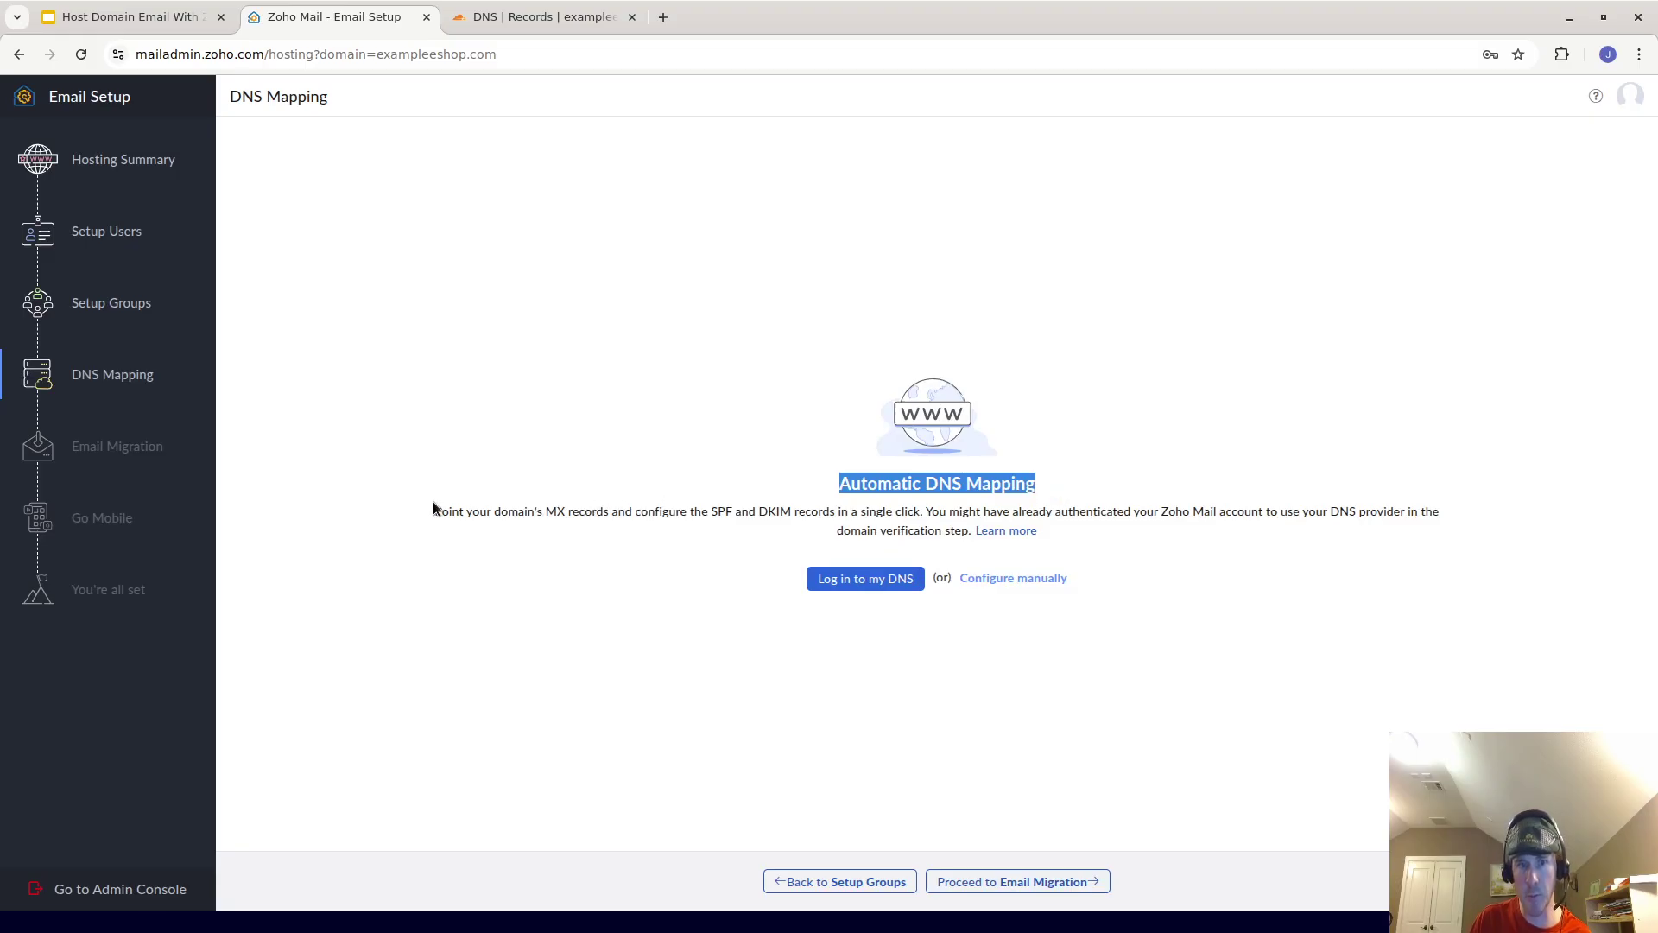
{"action": "left_click_drag", "start_coordinate": [441, 511], "coordinate": [741, 513]}
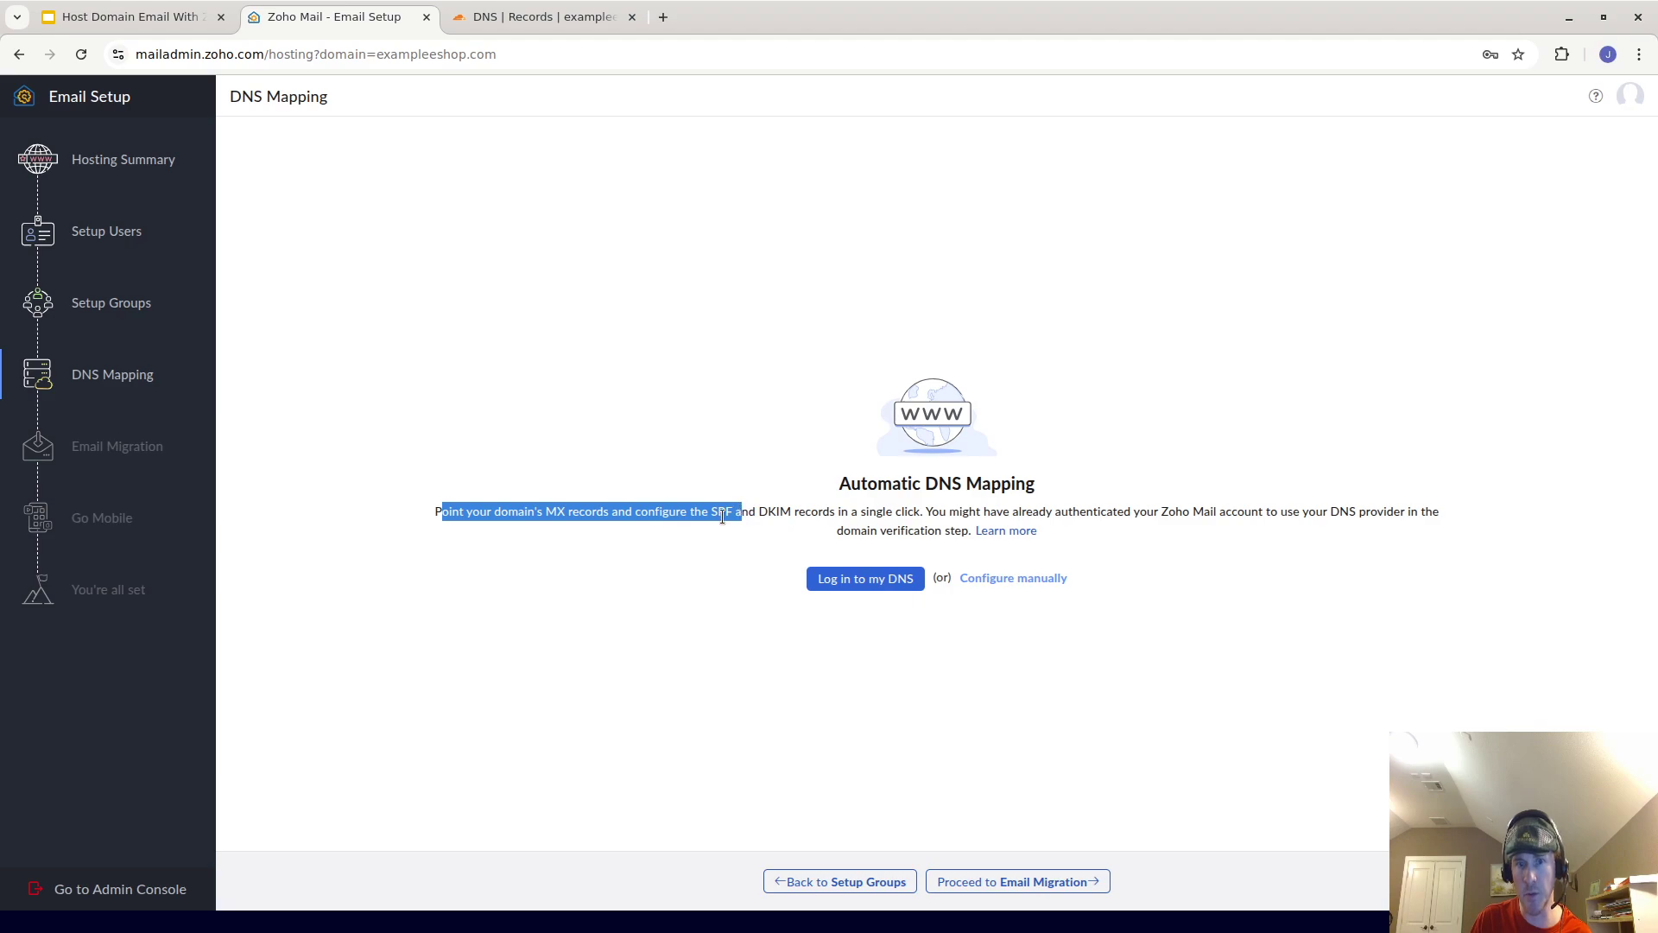
{"action": "double_click", "coordinate": [777, 511]}
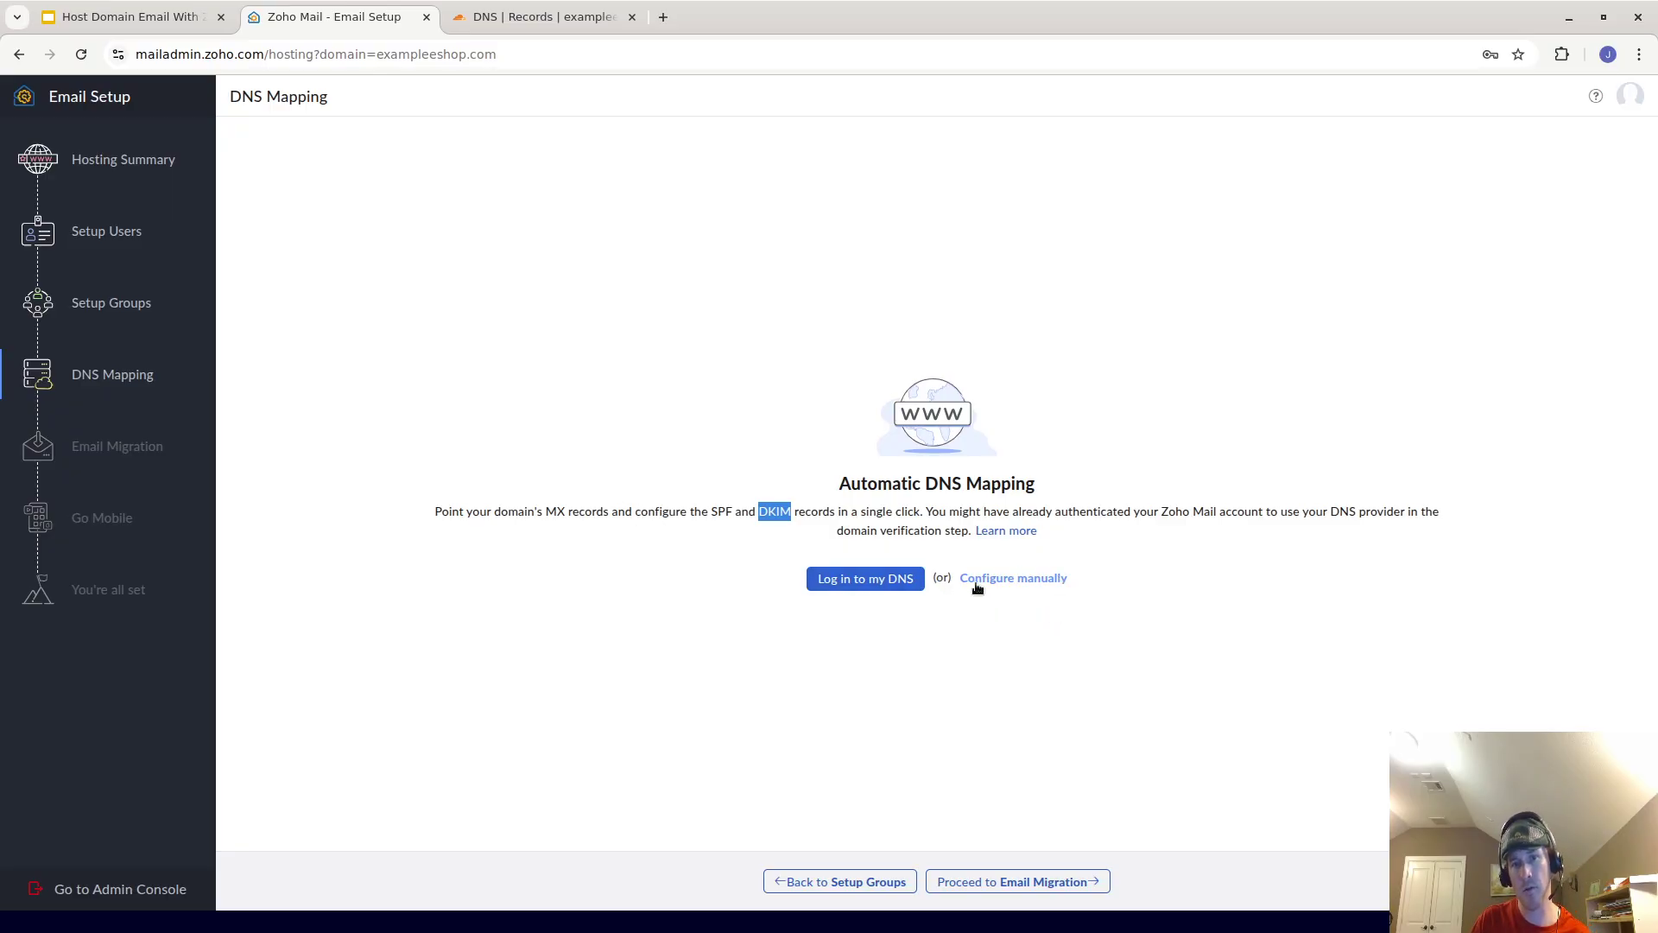
{"action": "triple_click", "coordinate": [811, 506]}
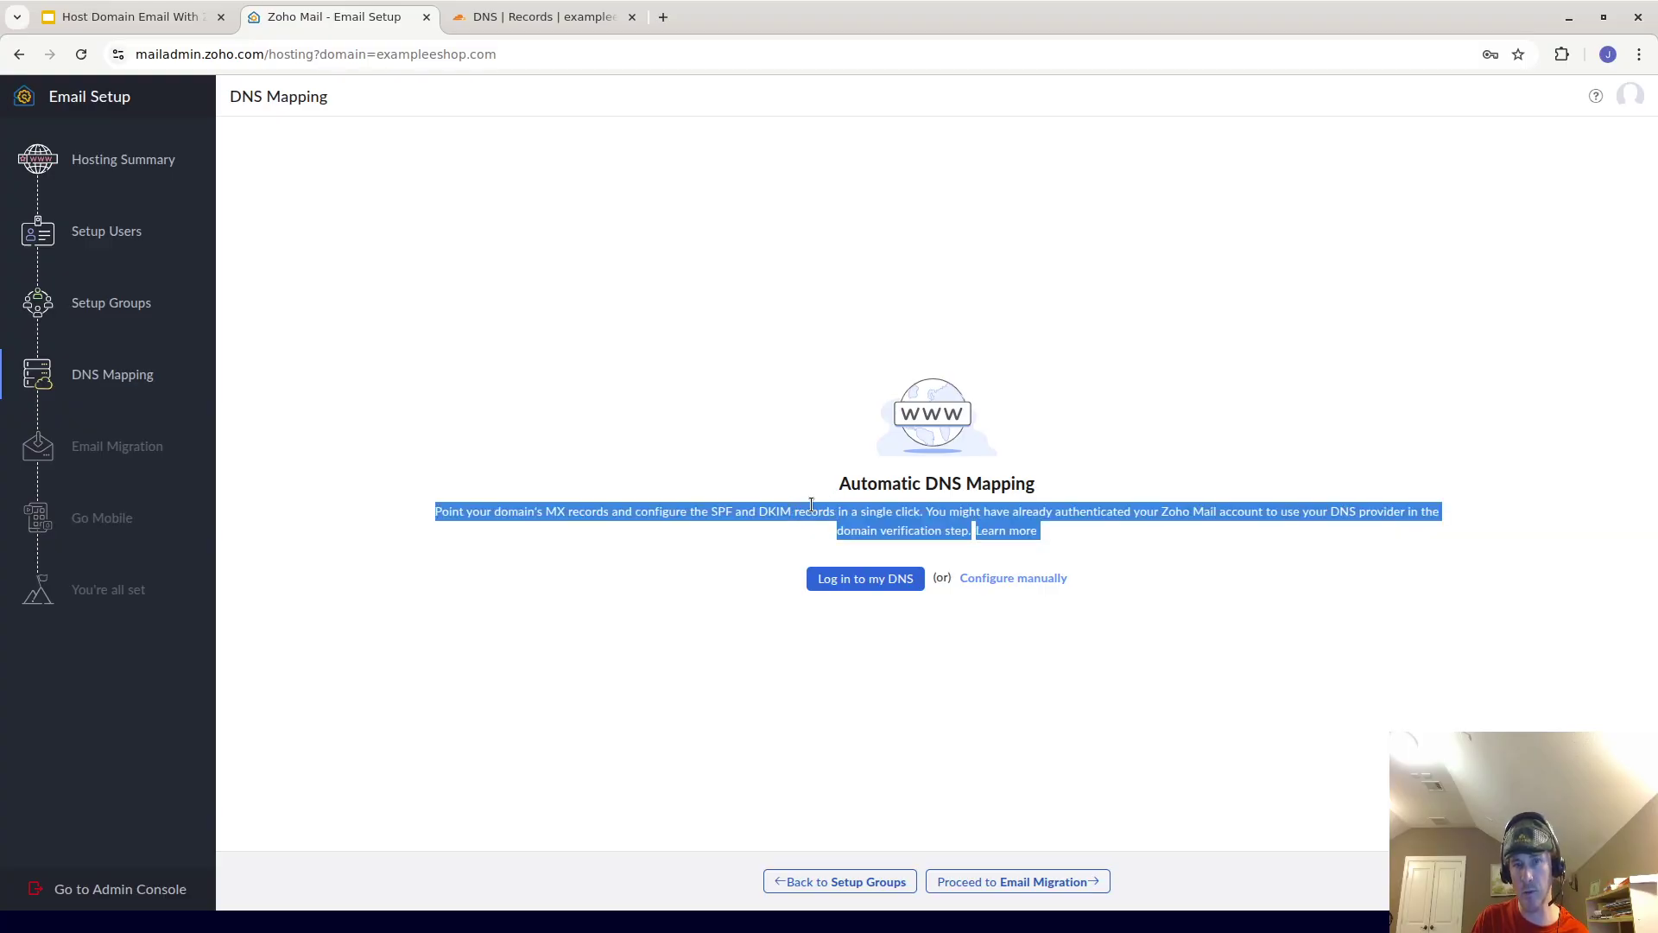
{"action": "left_click", "coordinate": [1086, 704]}
{"action": "left_click_drag", "start_coordinate": [1042, 578], "coordinate": [608, 466]}
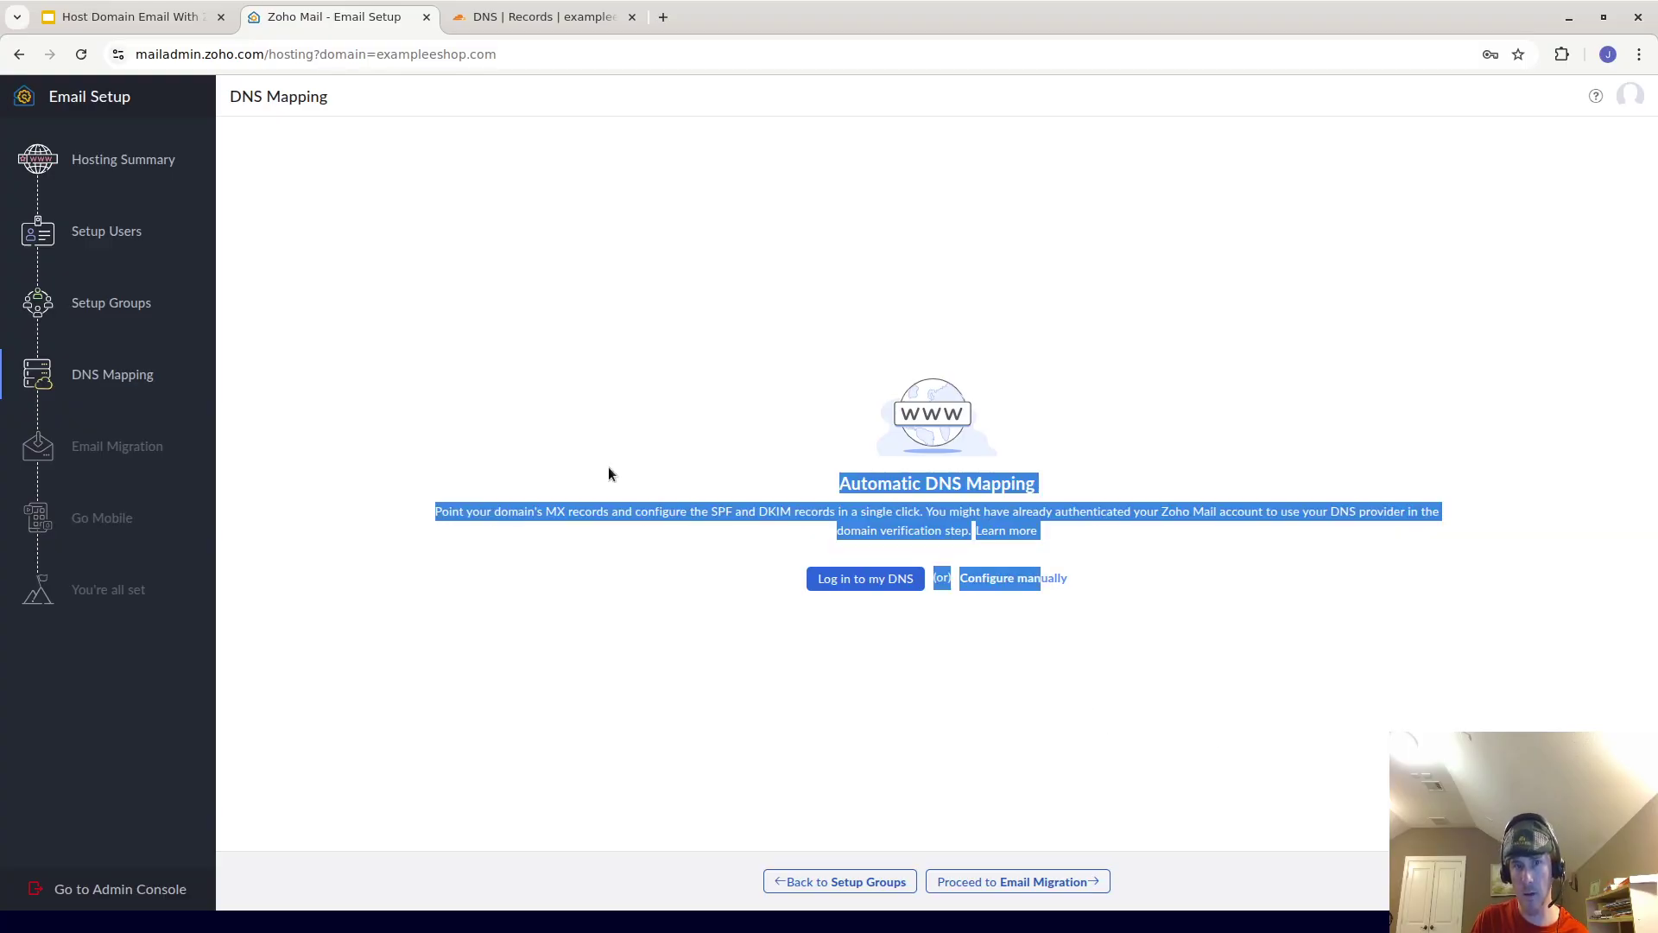
{"action": "left_click", "coordinate": [530, 508]}
{"action": "double_click", "coordinate": [555, 511]}
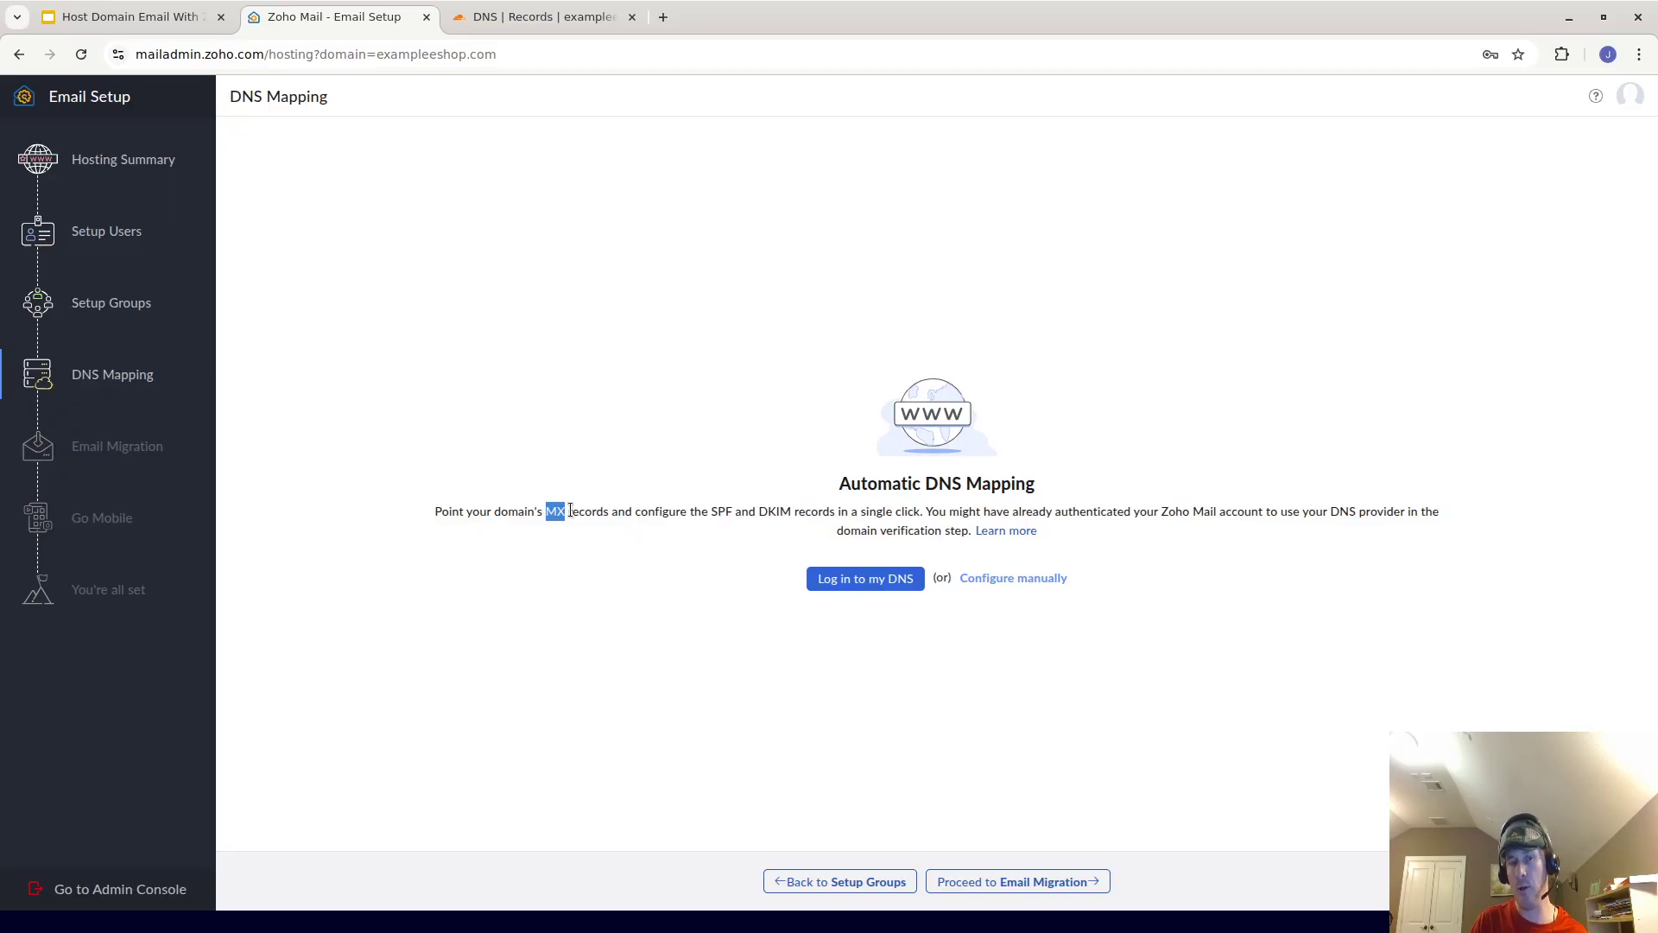
{"action": "left_click", "coordinate": [715, 510]}
{"action": "double_click", "coordinate": [715, 510]}
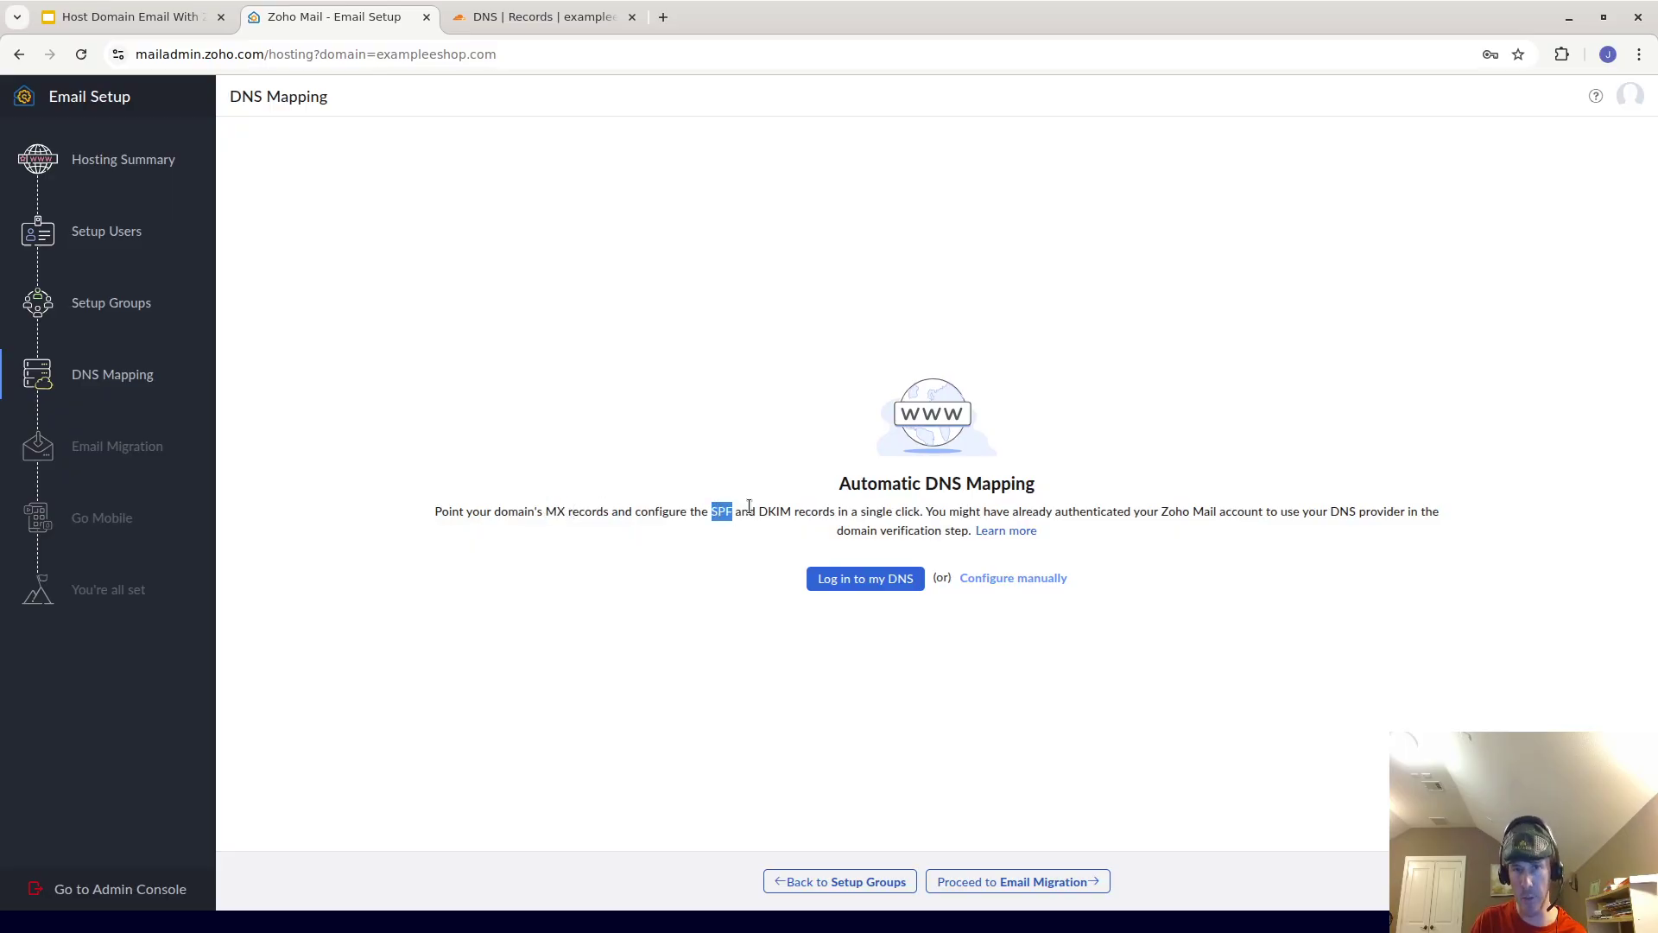
{"action": "double_click", "coordinate": [764, 510]}
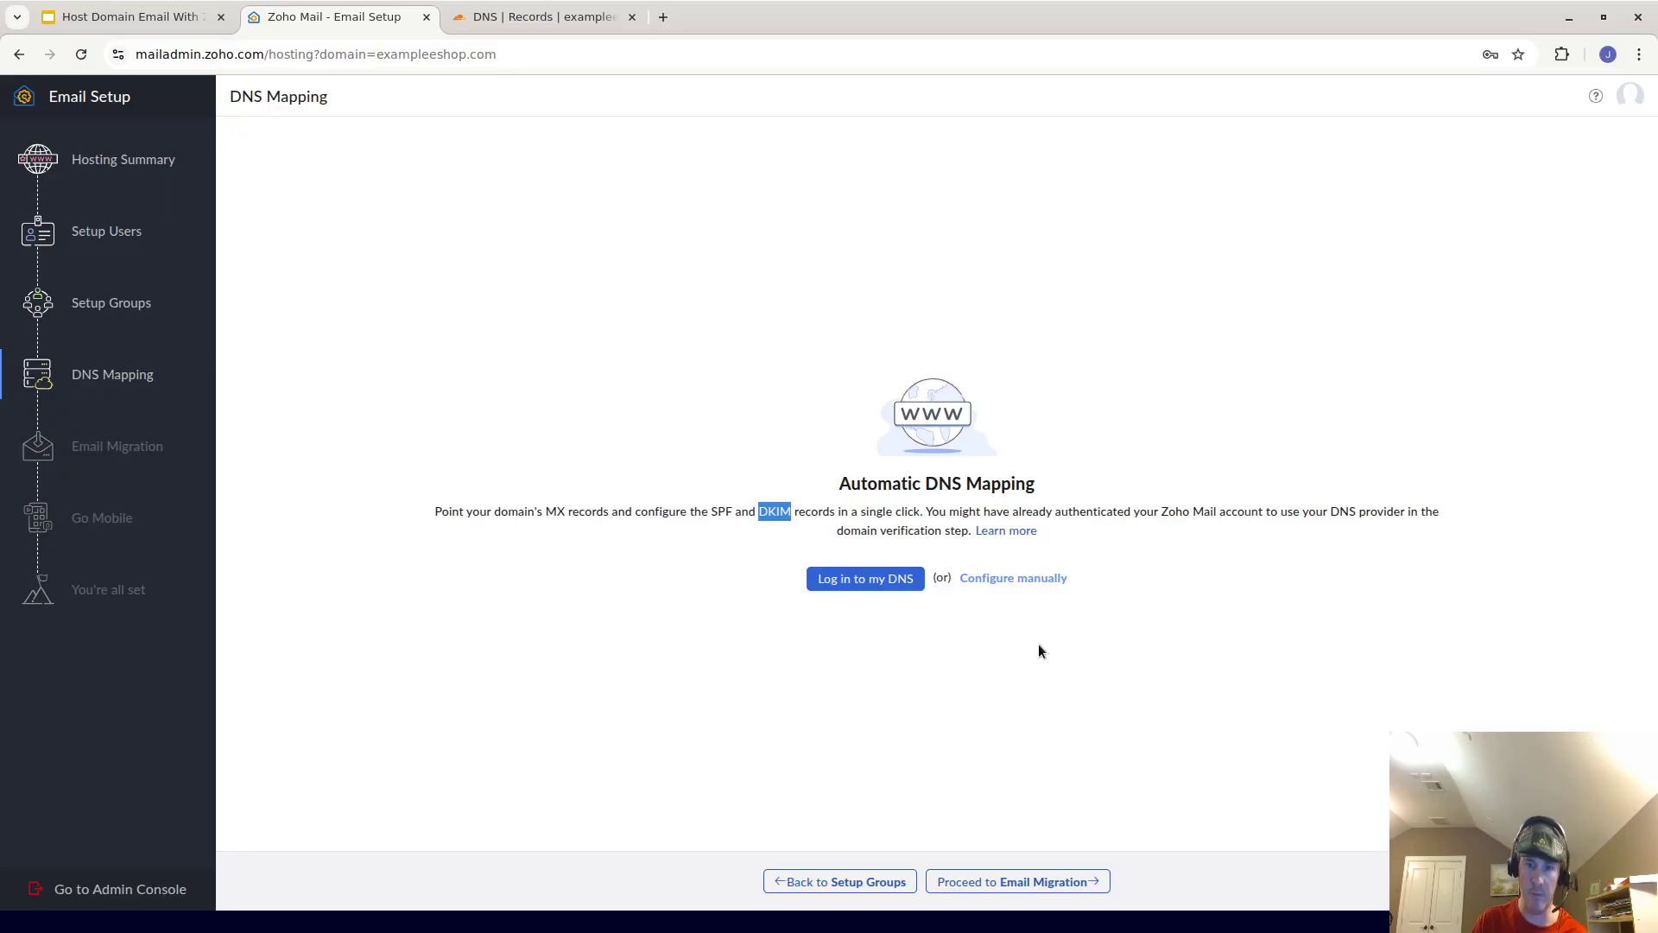
Re-emphasise MX, SPF and DKIM in the explanation, then choose manual DNS configuration
{"action": "double_click", "coordinate": [555, 512]}
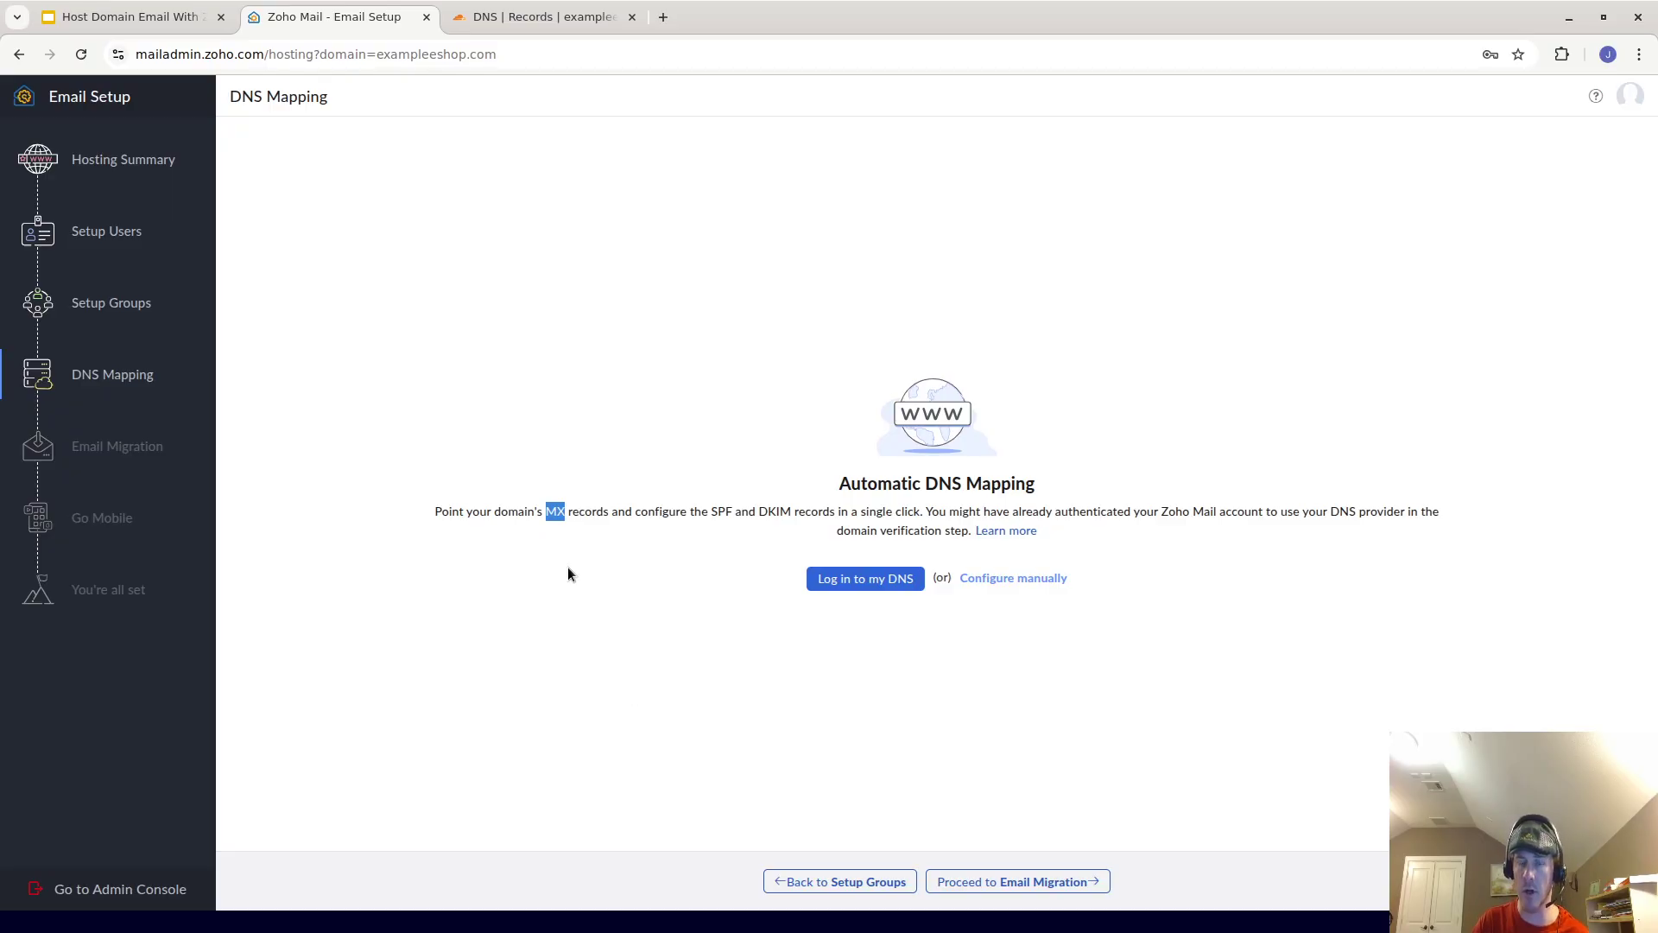
{"action": "double_click", "coordinate": [722, 512]}
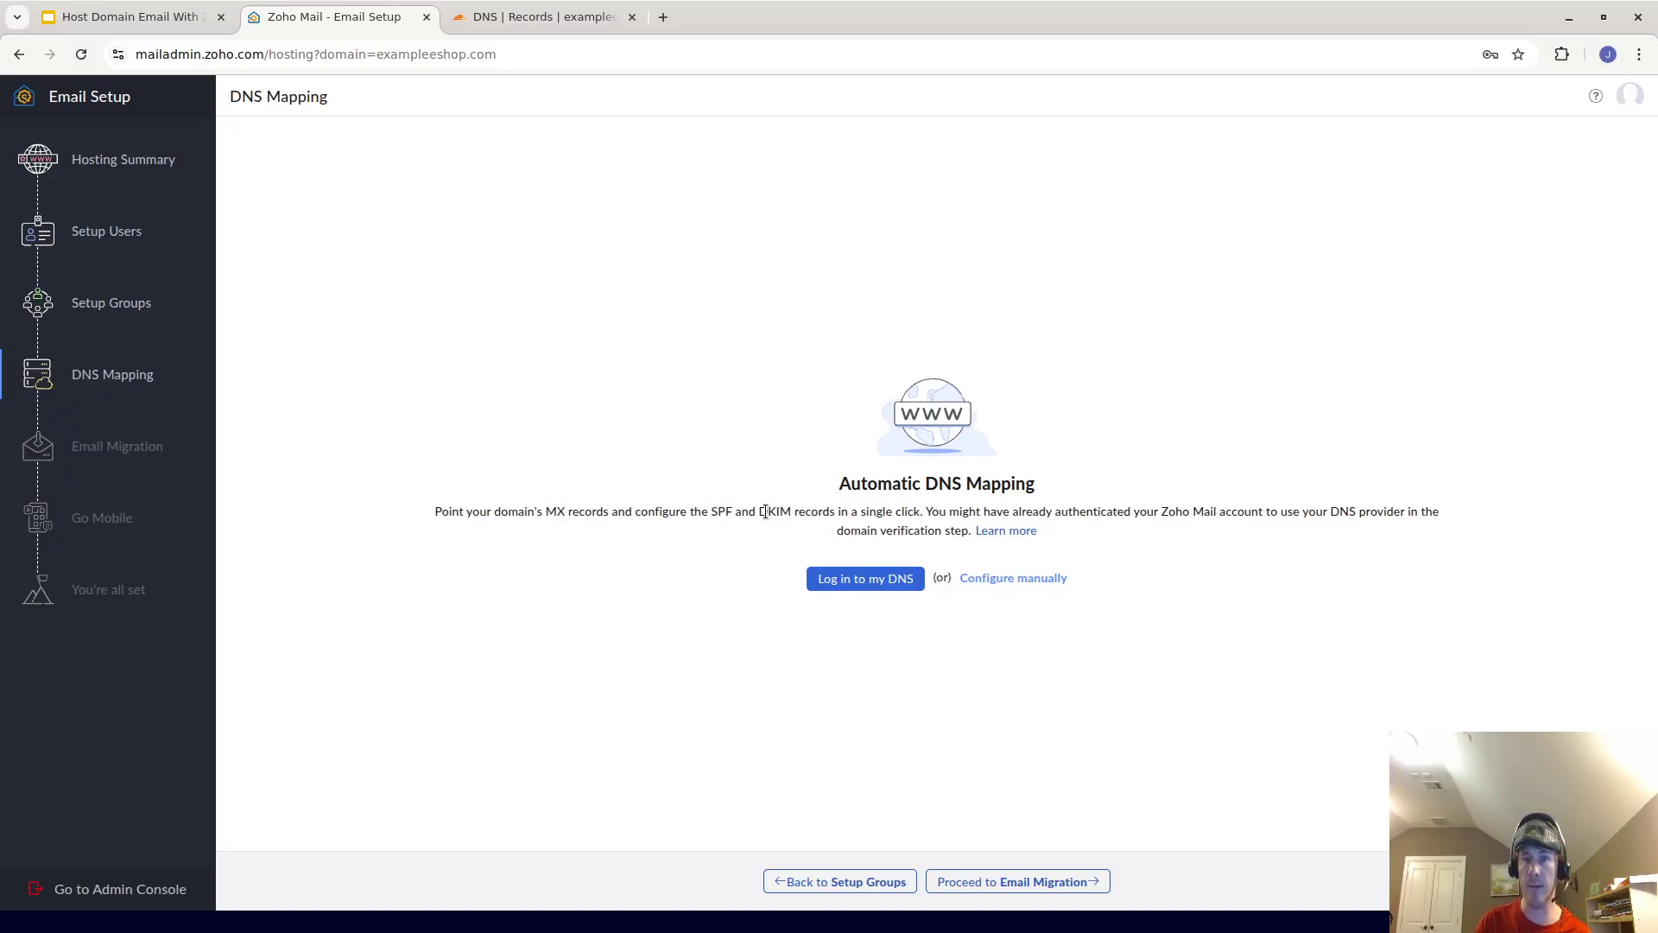
{"action": "double_click", "coordinate": [766, 511]}
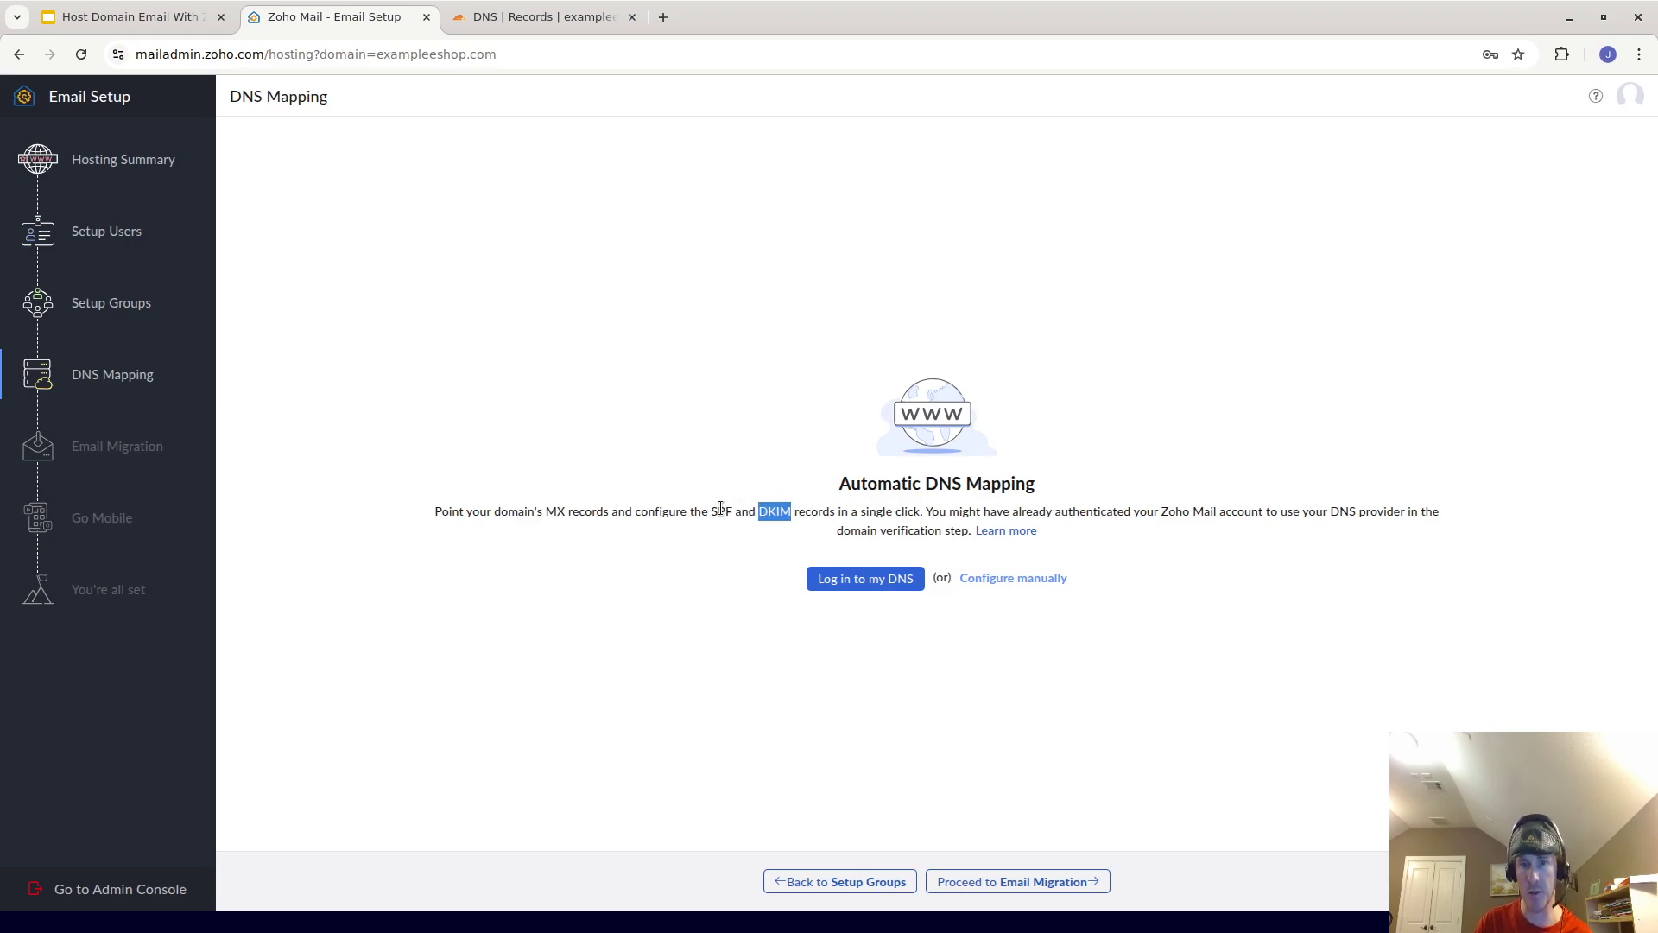
{"action": "triple_click", "coordinate": [547, 510]}
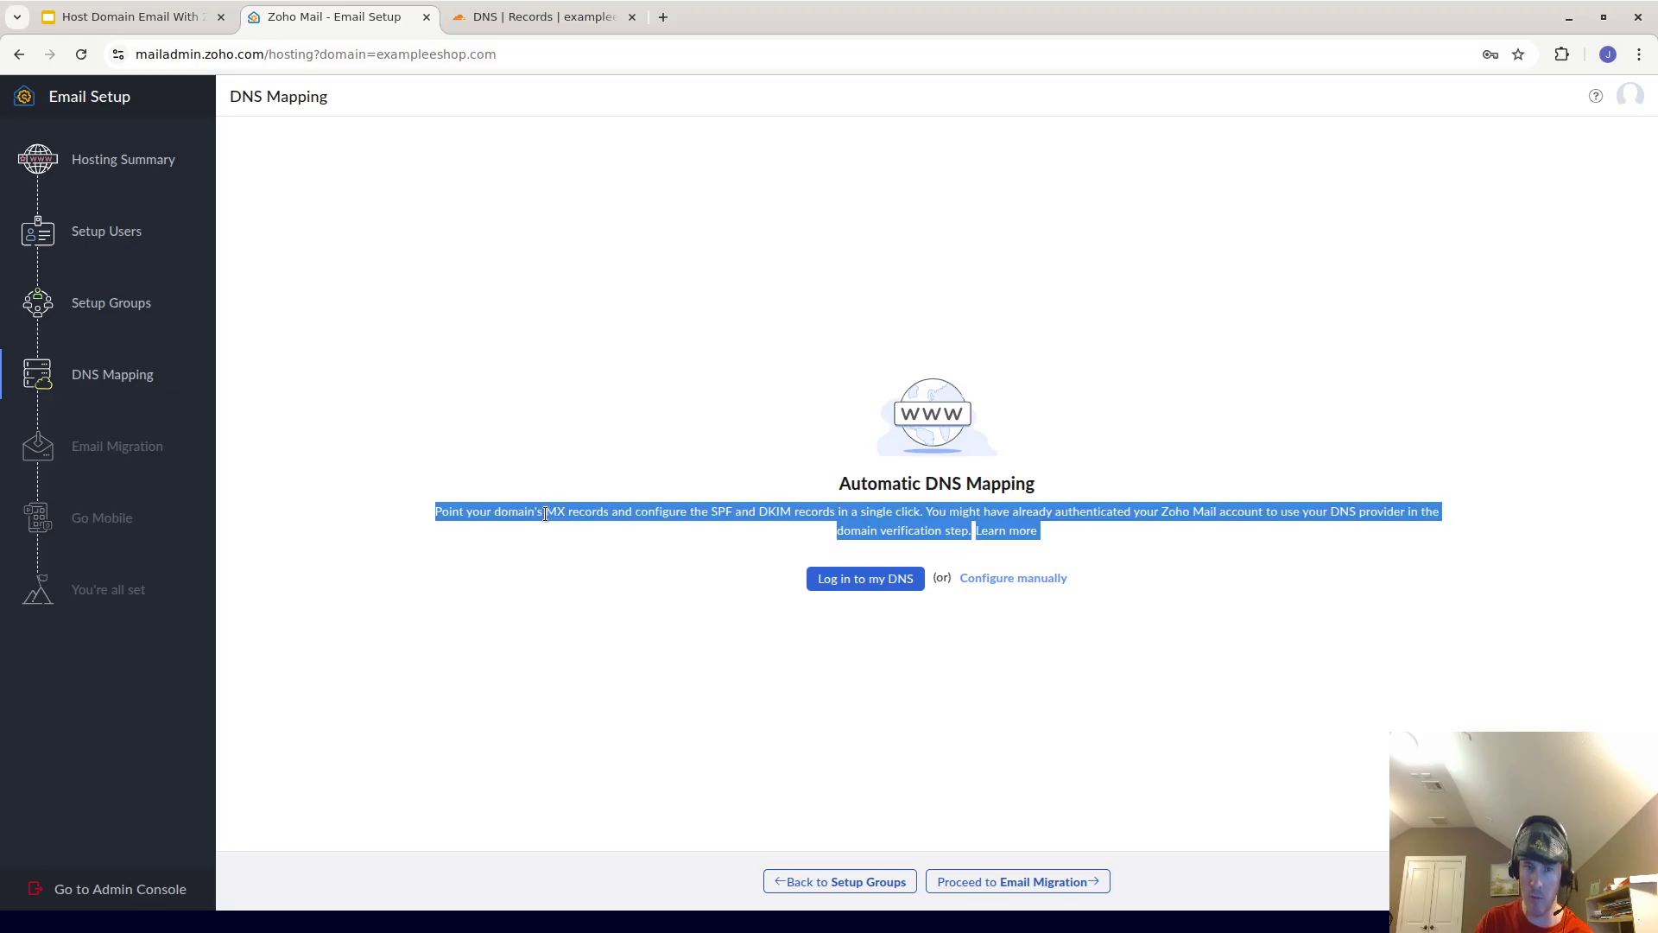
{"action": "double_click", "coordinate": [604, 514]}
{"action": "double_click", "coordinate": [714, 511]}
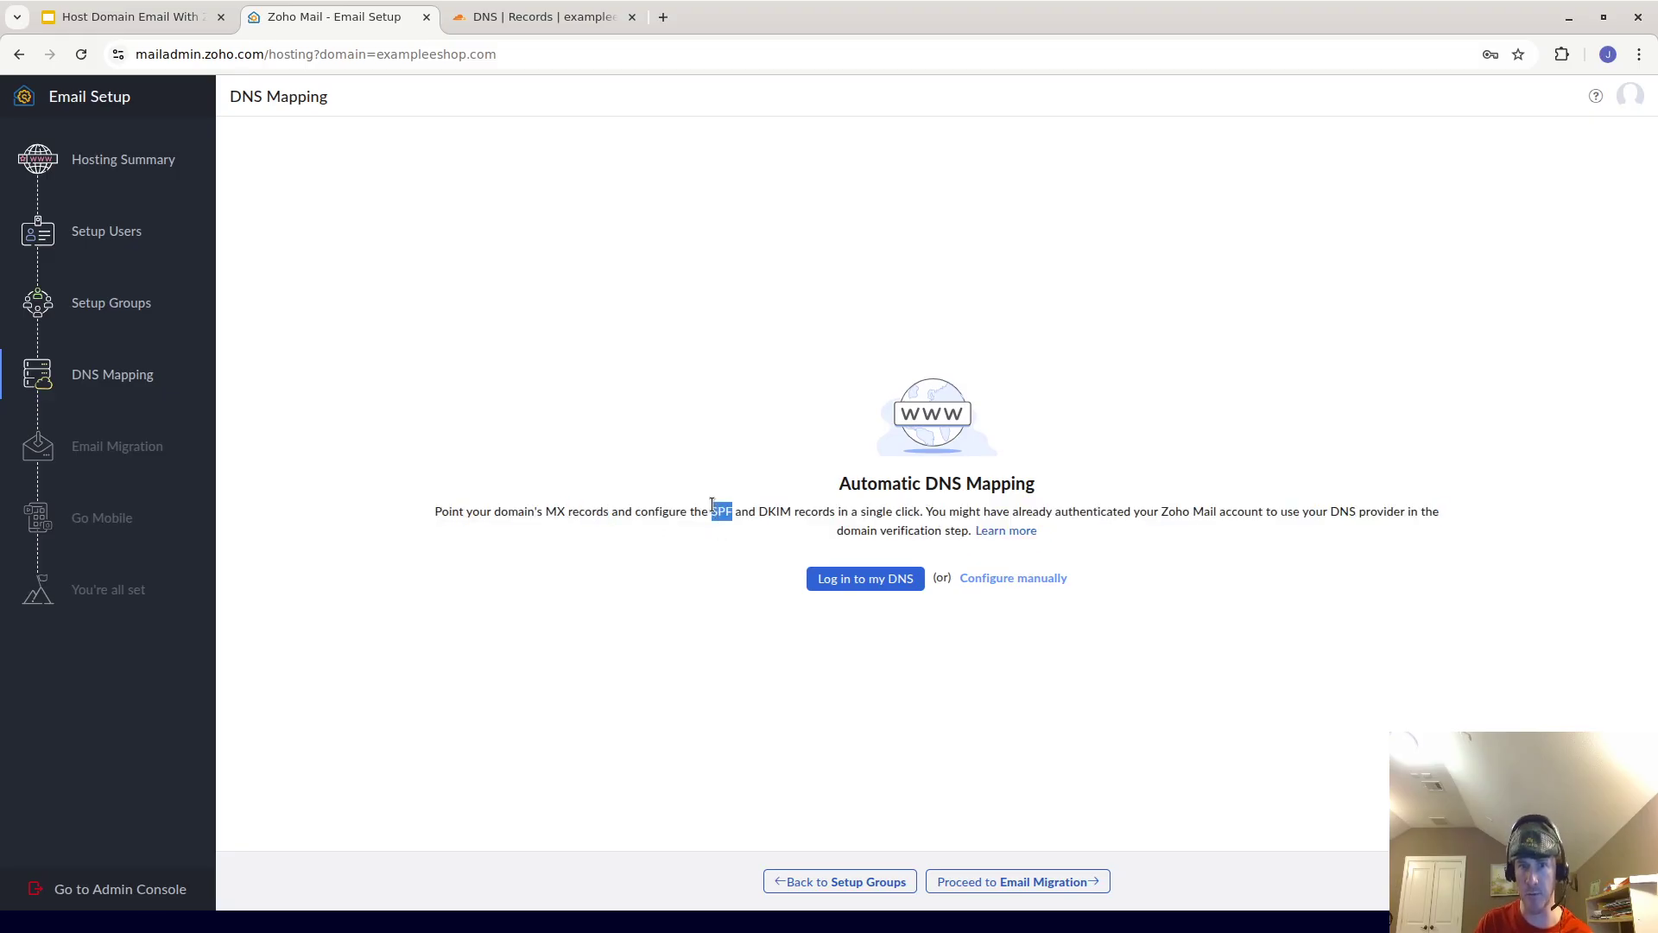
{"action": "double_click", "coordinate": [558, 511]}
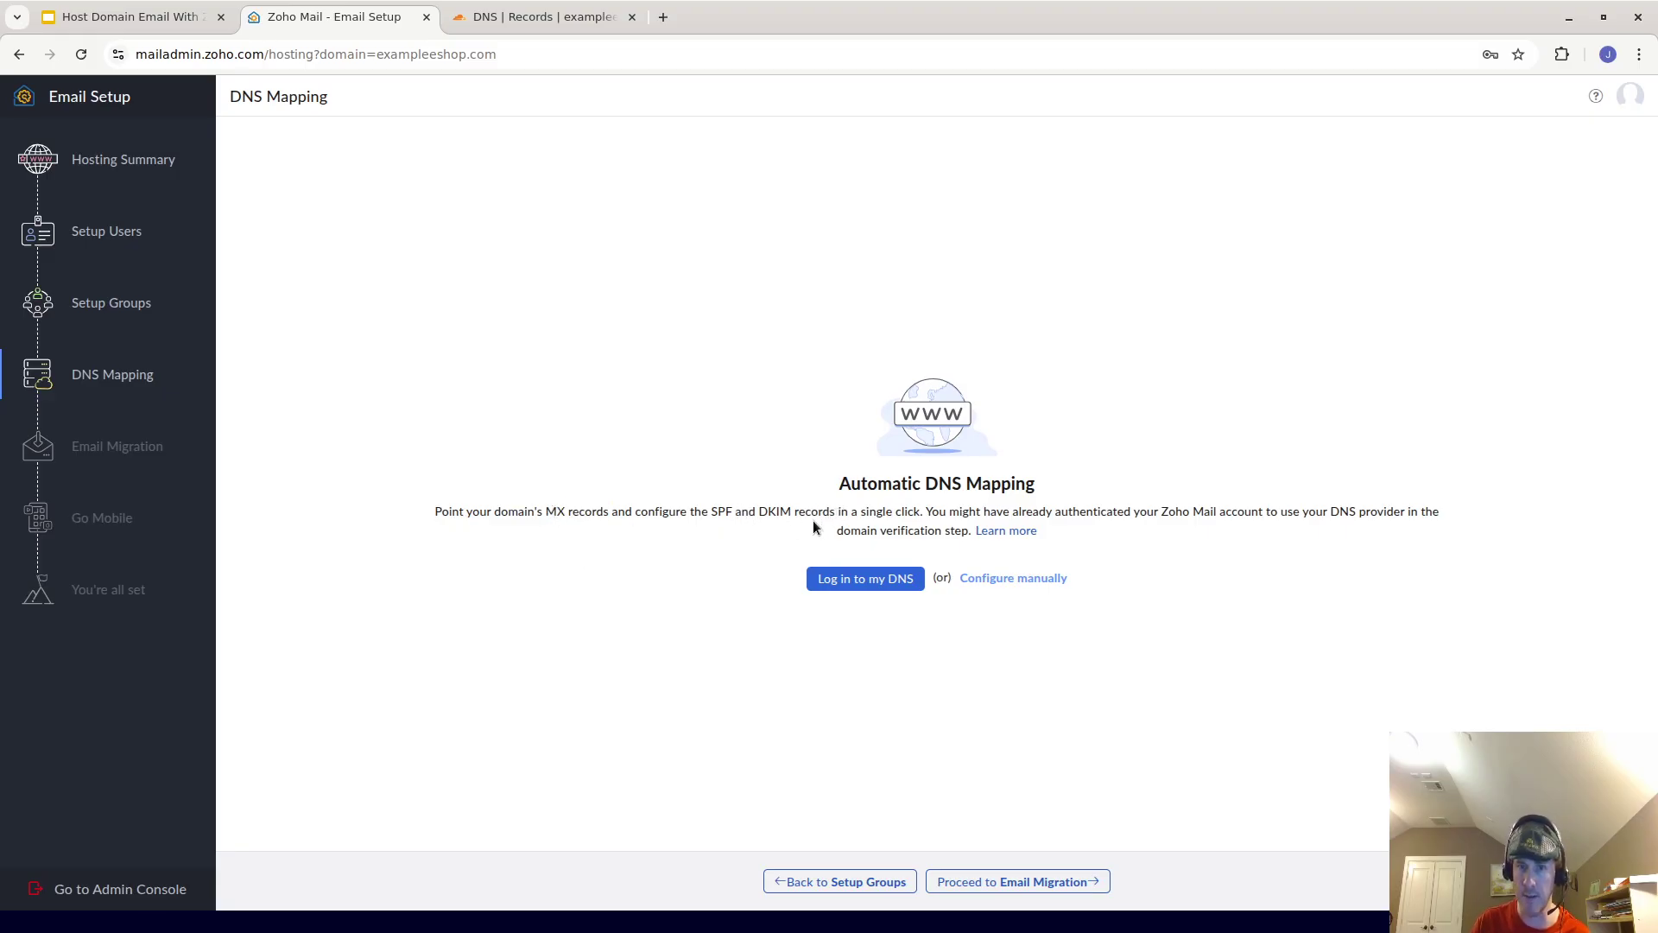
{"action": "left_click", "coordinate": [1015, 580]}
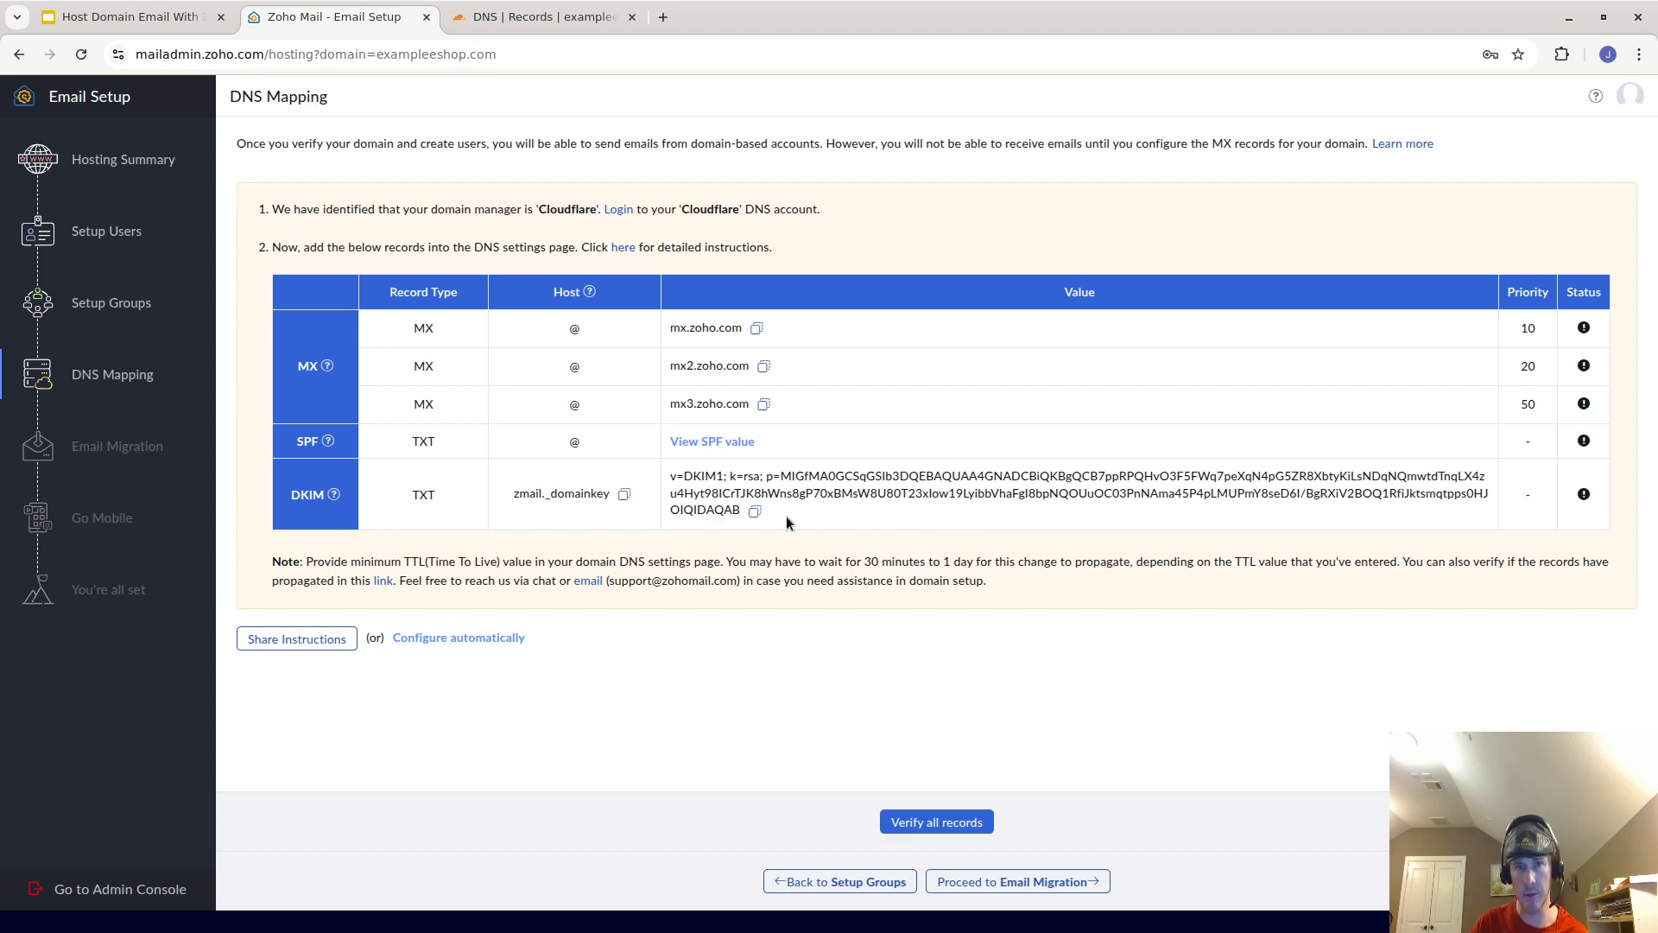
Review Zoho's manual MX, SPF and DKIM records, then bring up Cloudflare's DNS records
{"action": "left_click", "coordinate": [532, 19]}
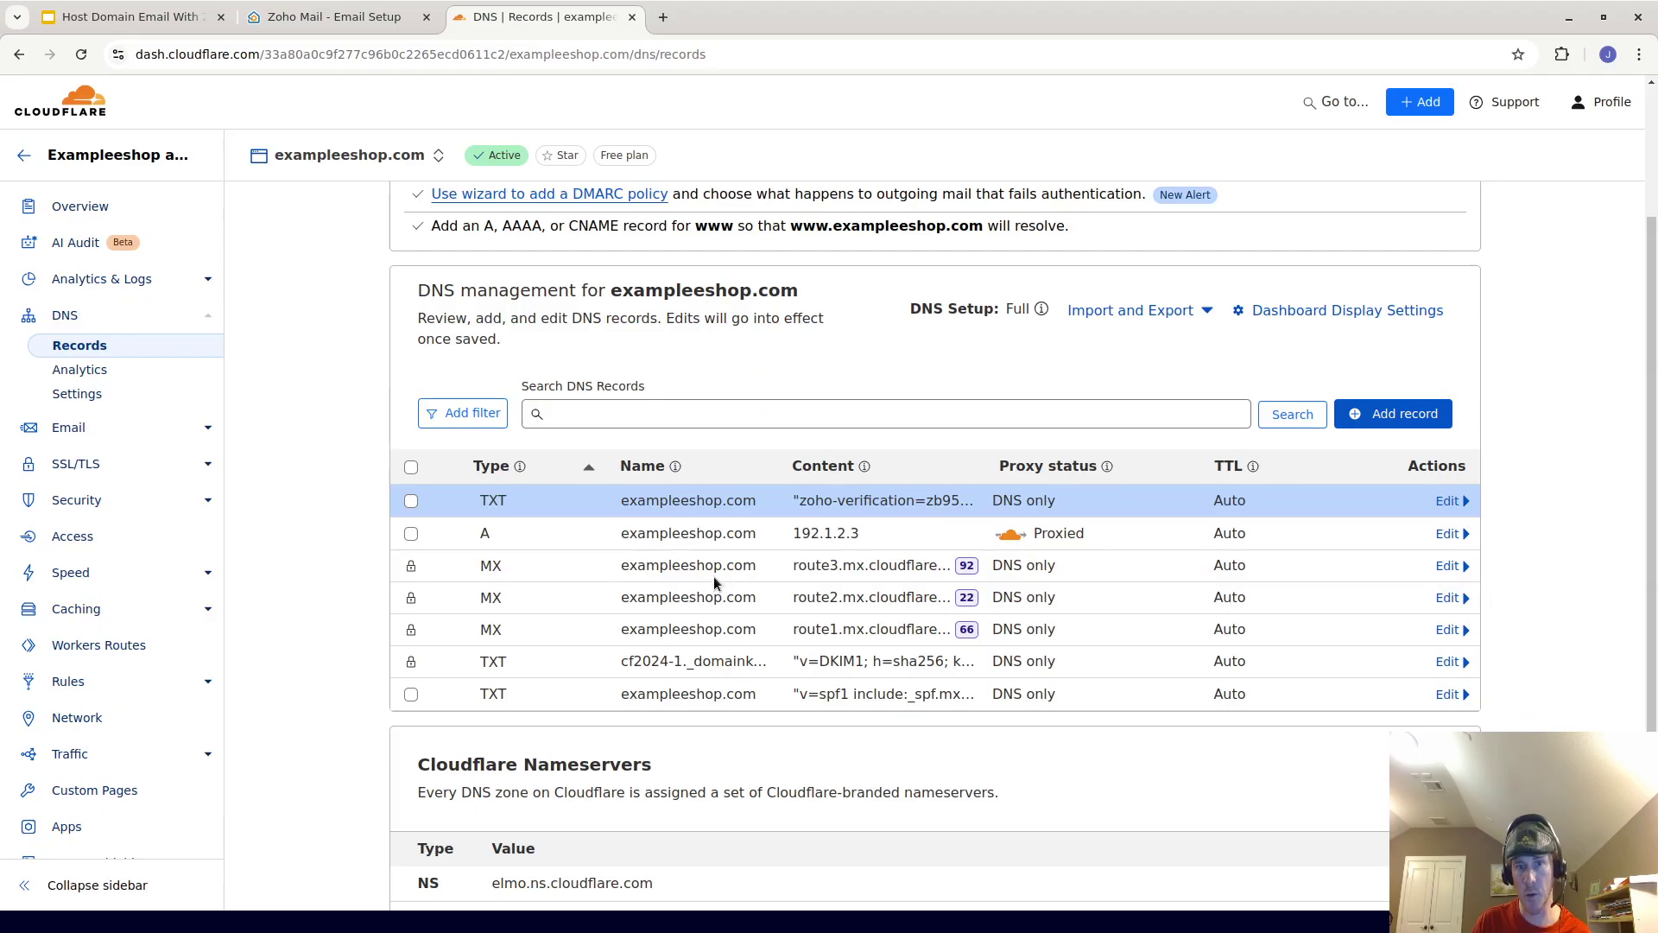
Disable Cloudflare Email Routing for exampleshop.com, deleting its routing MX and TXT records
{"action": "left_click", "coordinate": [206, 431]}
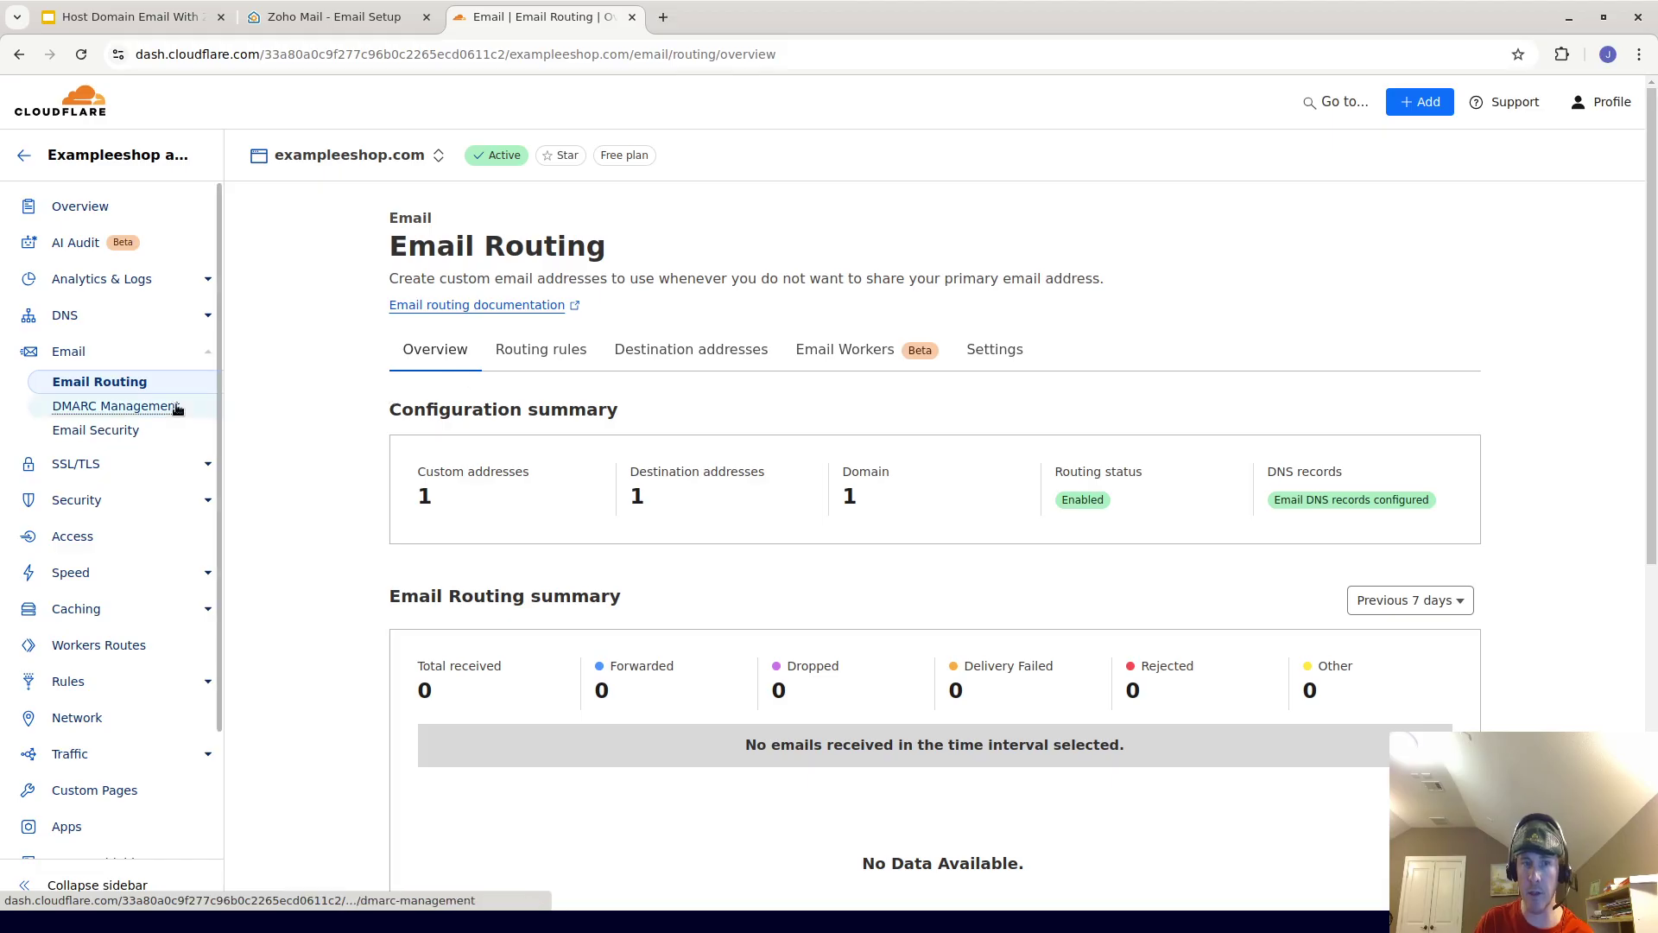
{"action": "left_click", "coordinate": [1004, 348]}
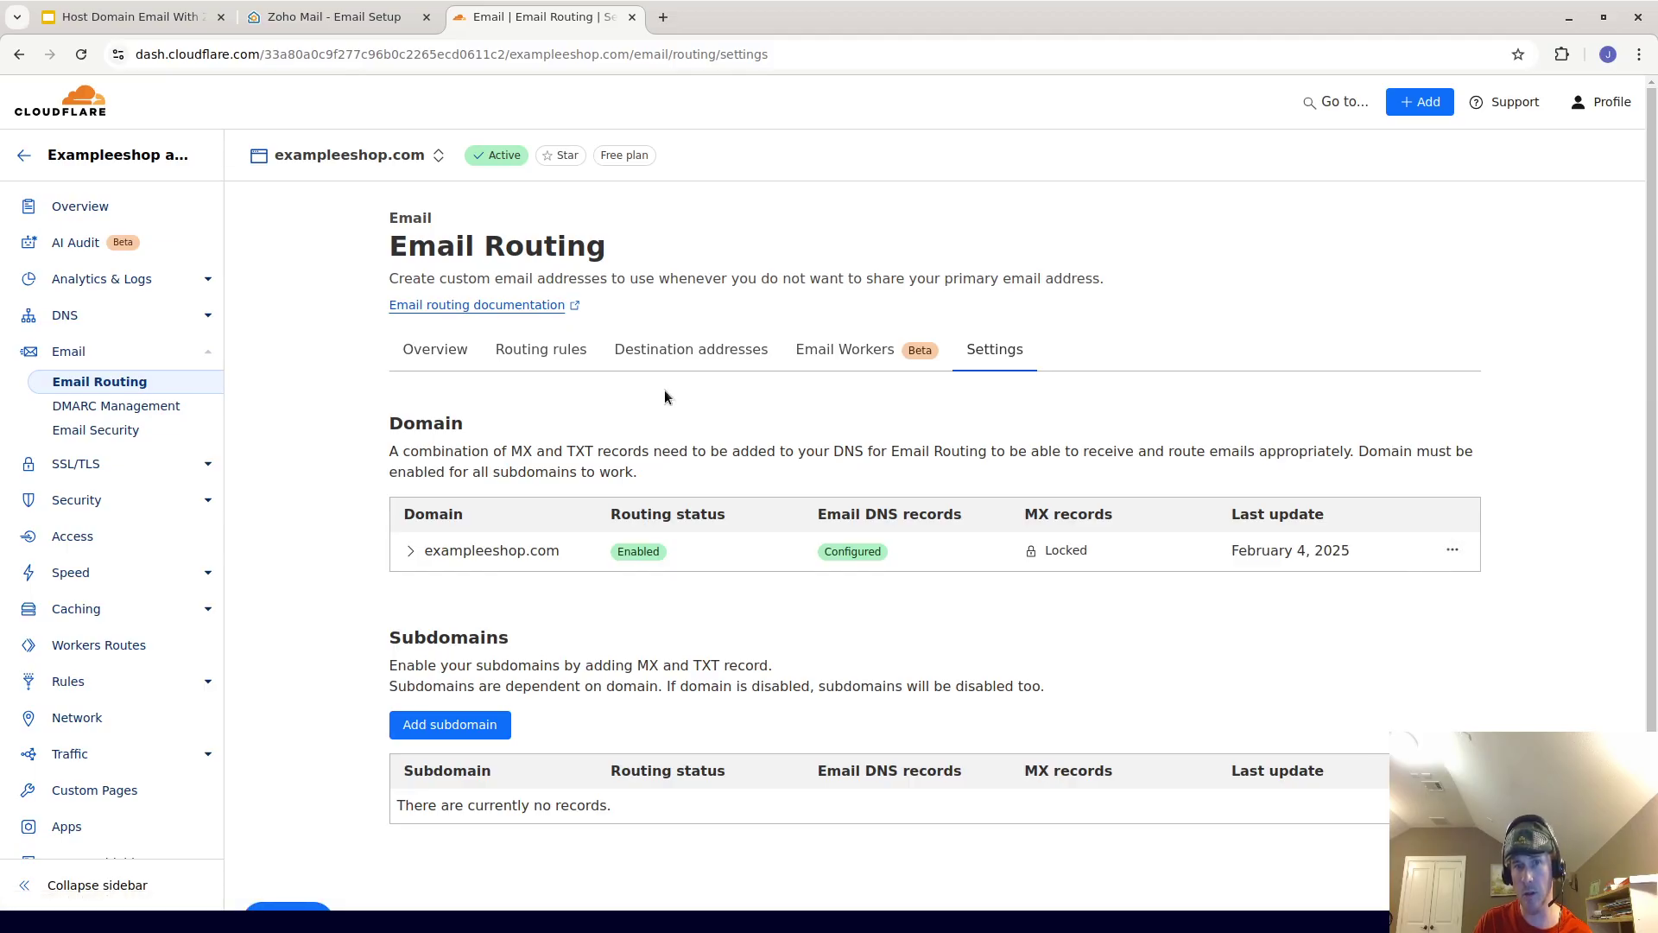
{"action": "left_click", "coordinate": [1456, 554]}
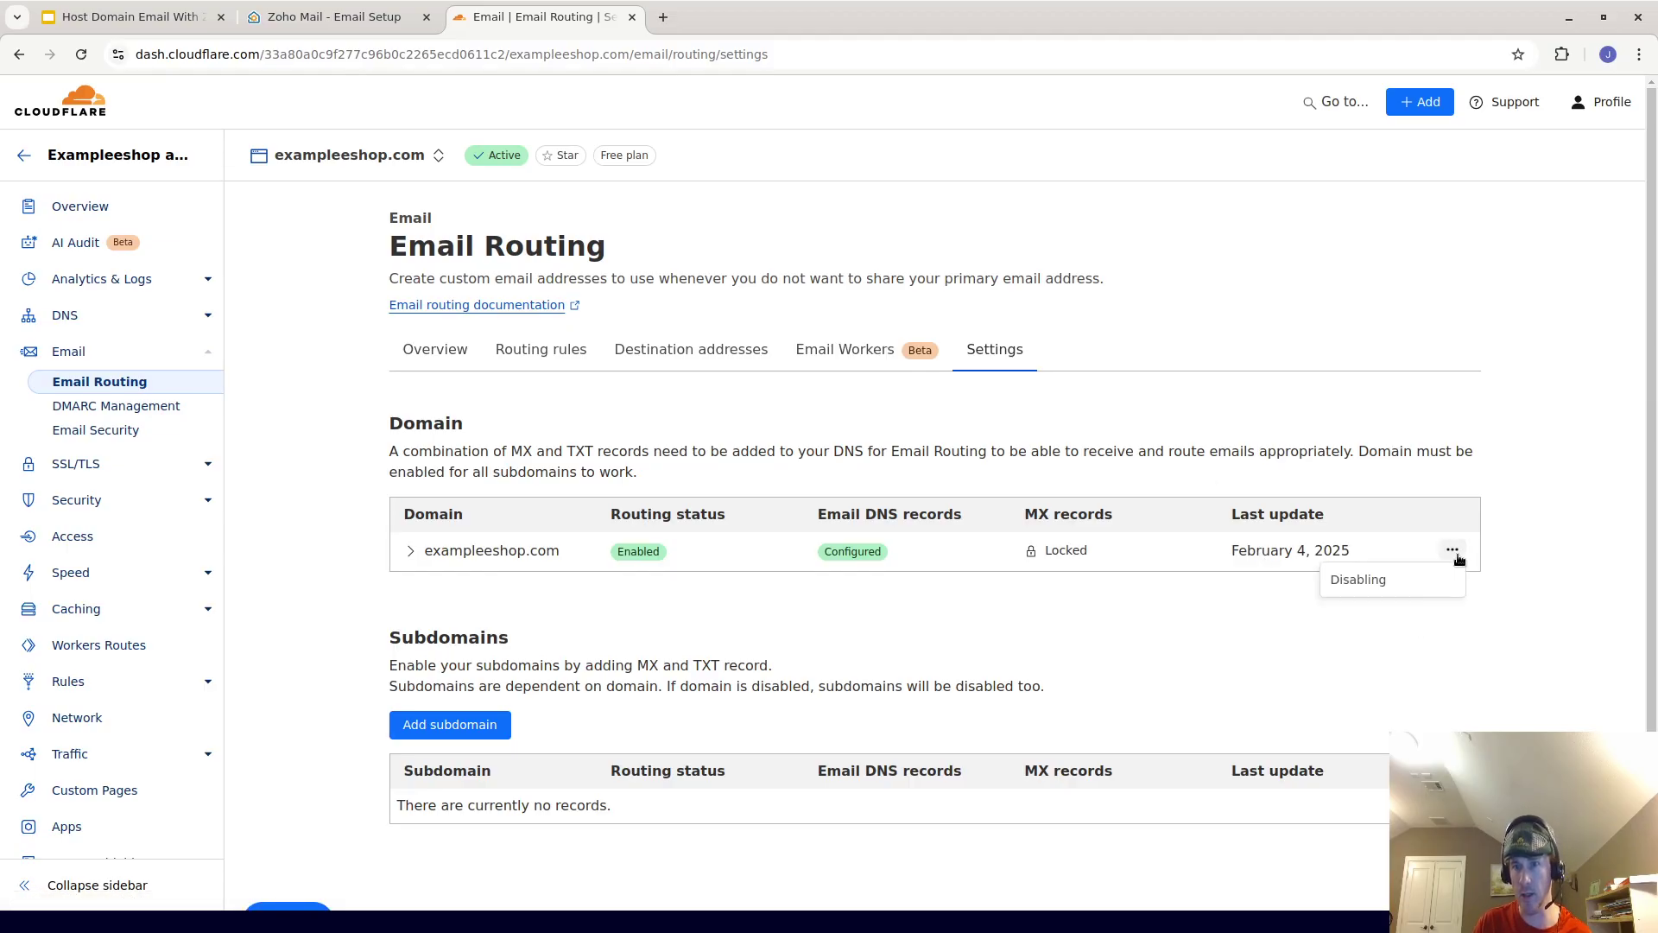
{"action": "left_click", "coordinate": [1404, 581]}
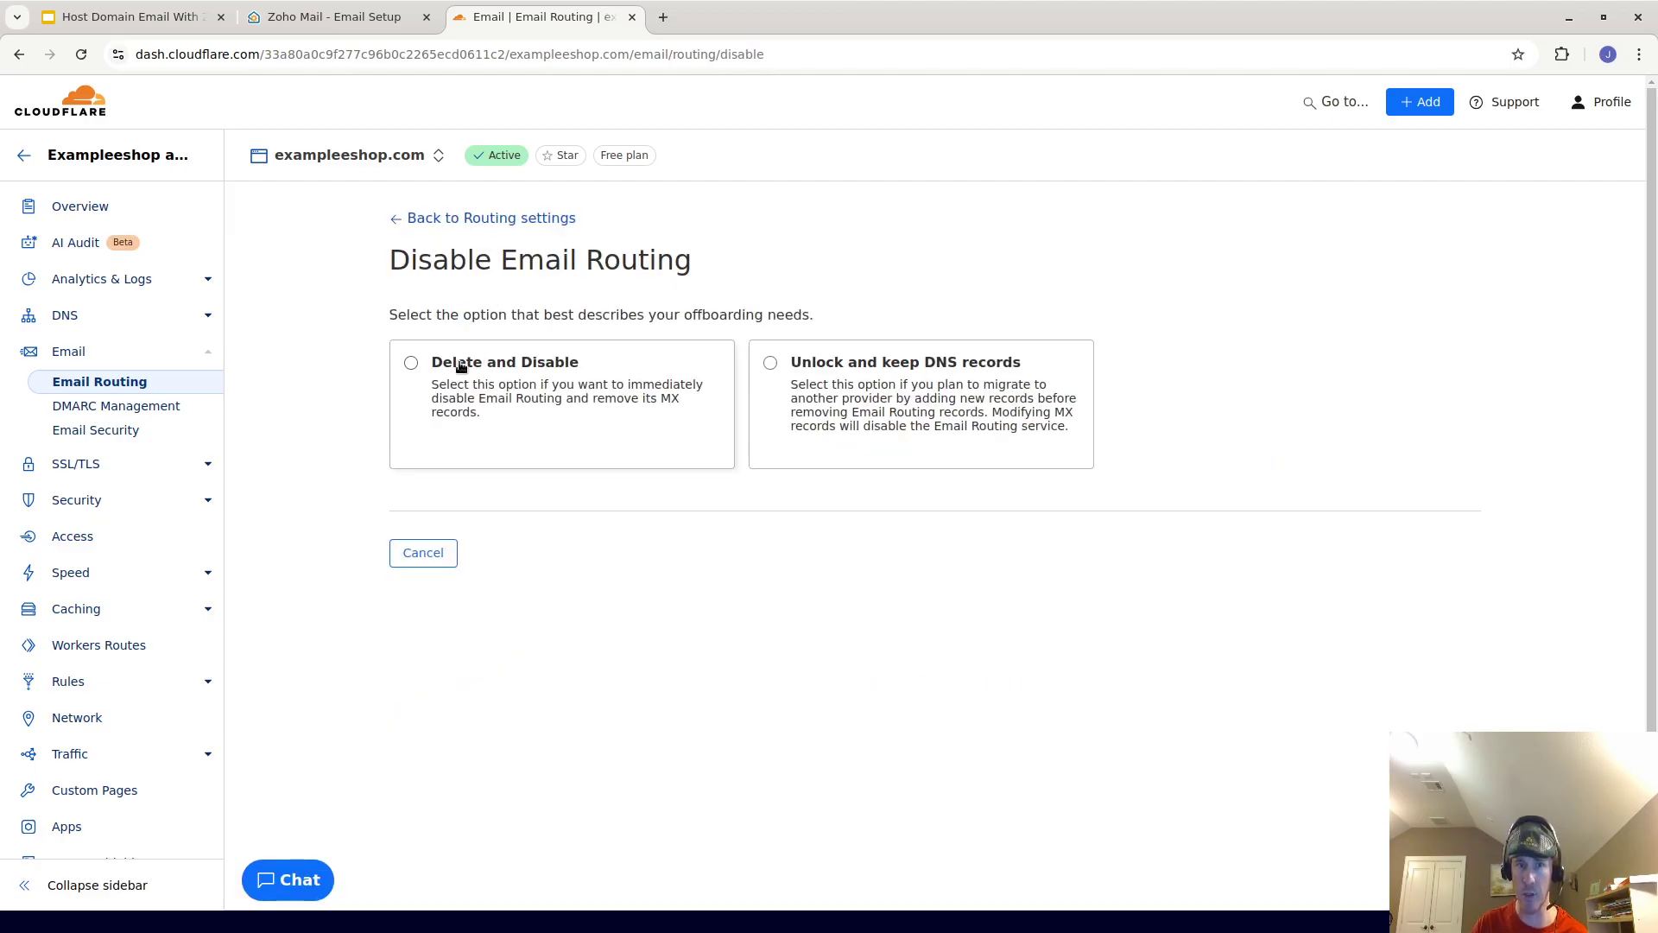
{"action": "left_click", "coordinate": [409, 366]}
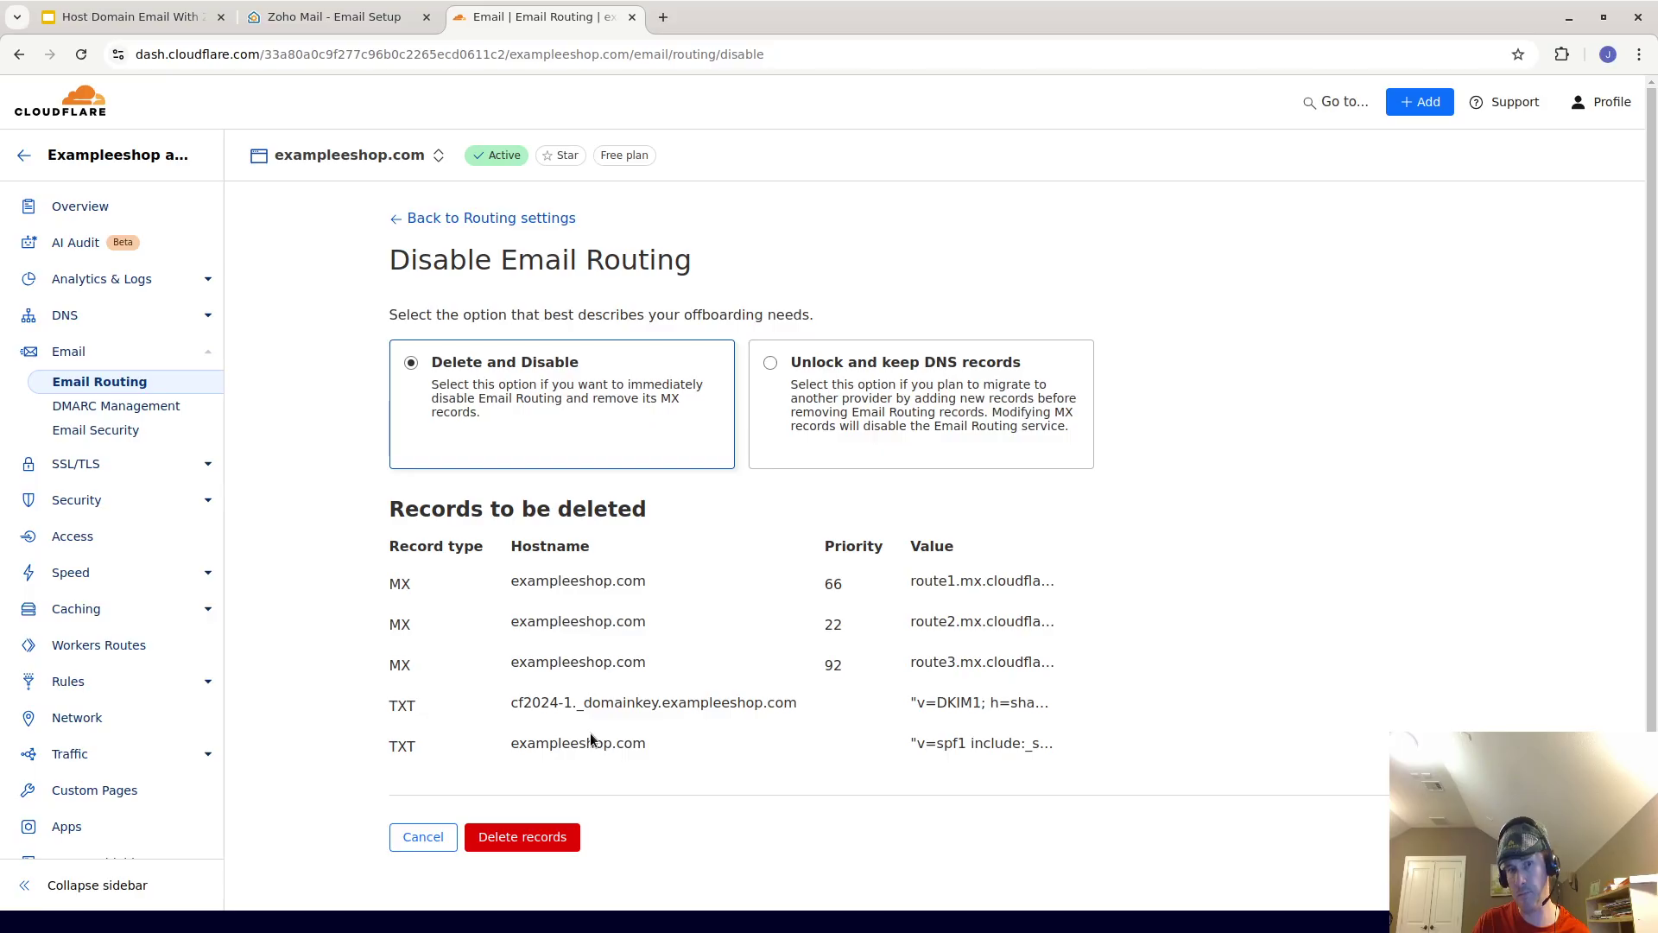
{"action": "triple_click", "coordinate": [962, 745]}
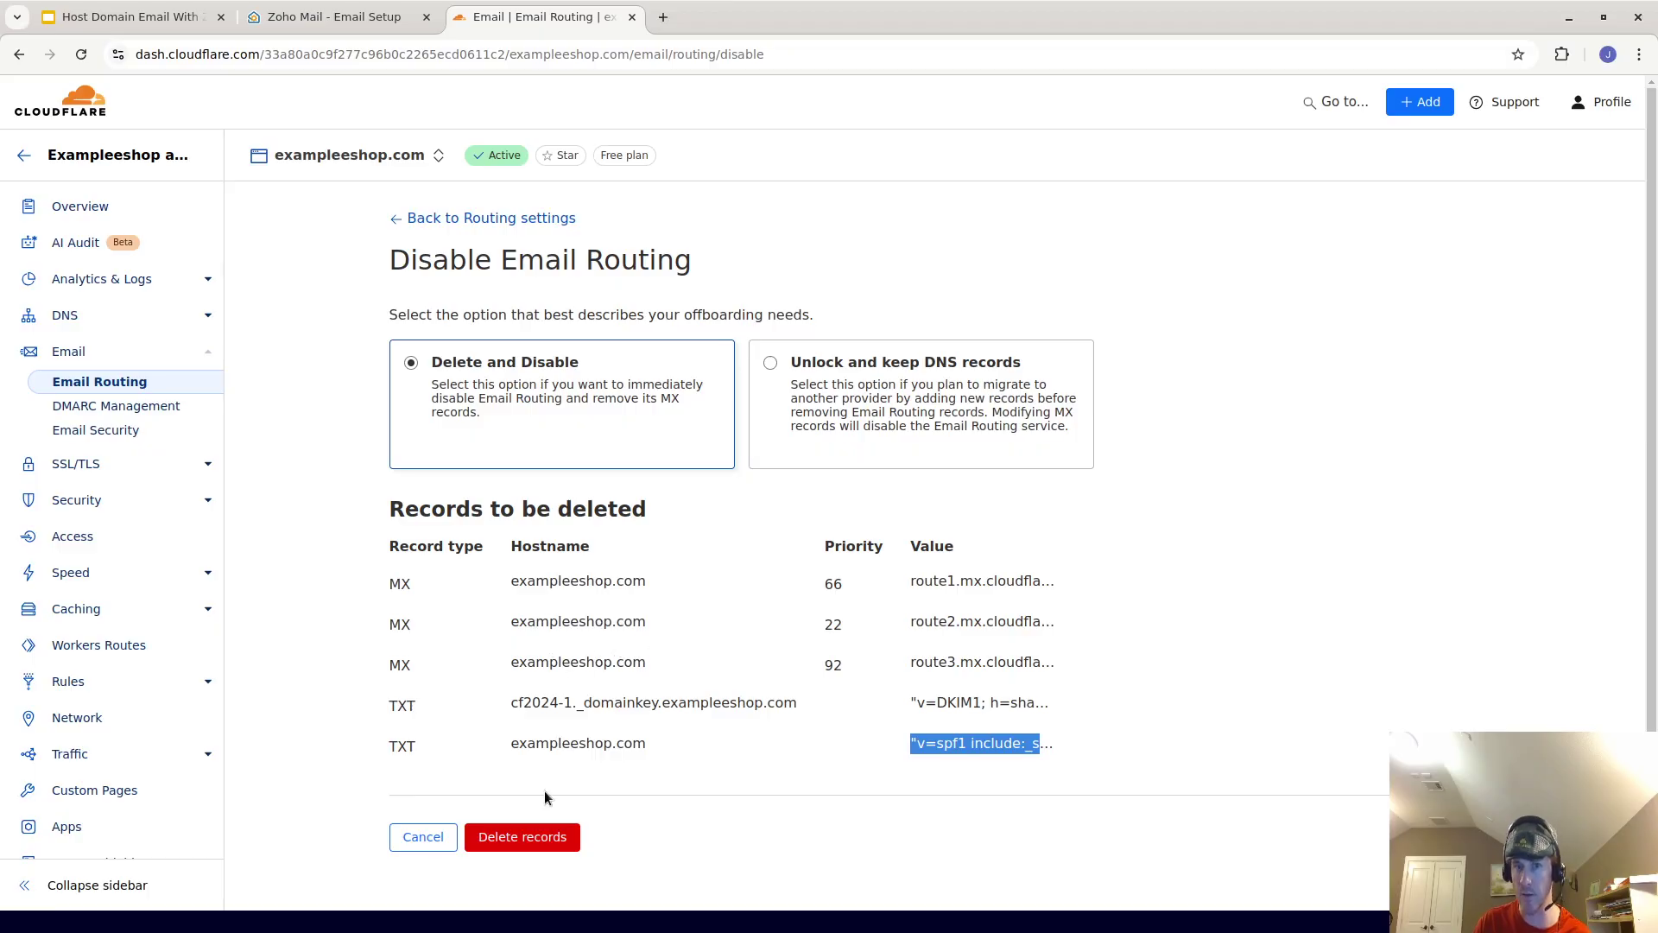
{"action": "left_click", "coordinate": [529, 837]}
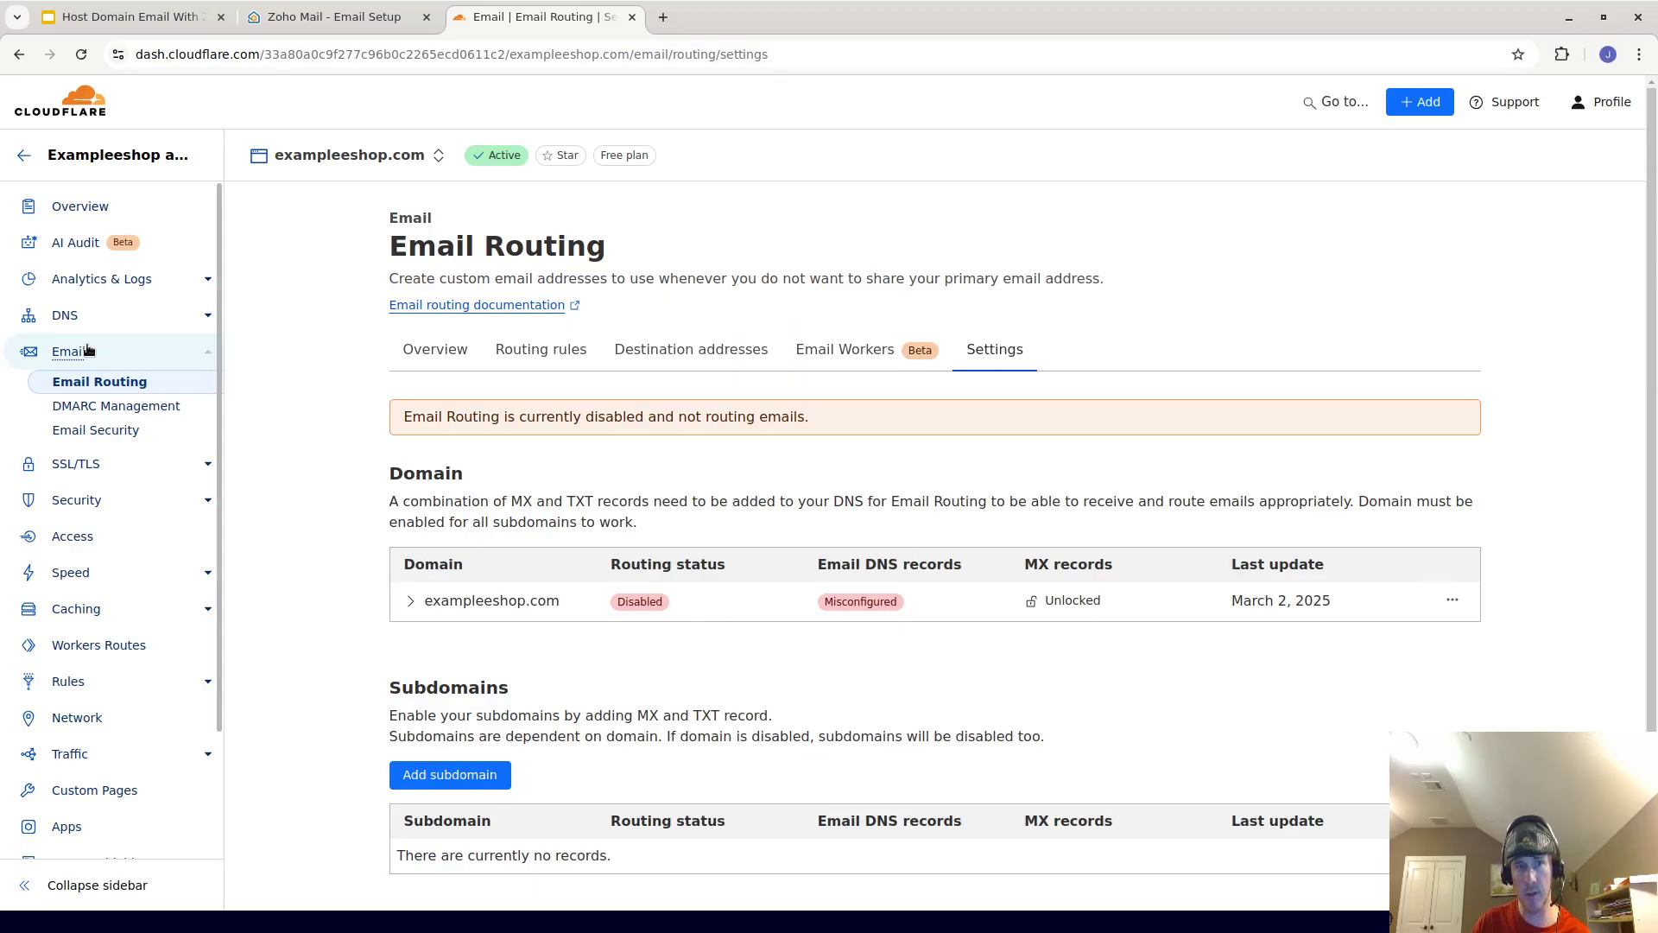
View exampleshop.com's remaining DNS records and copy mx.zoho.com from Zoho's instructions
{"action": "left_click", "coordinate": [77, 318]}
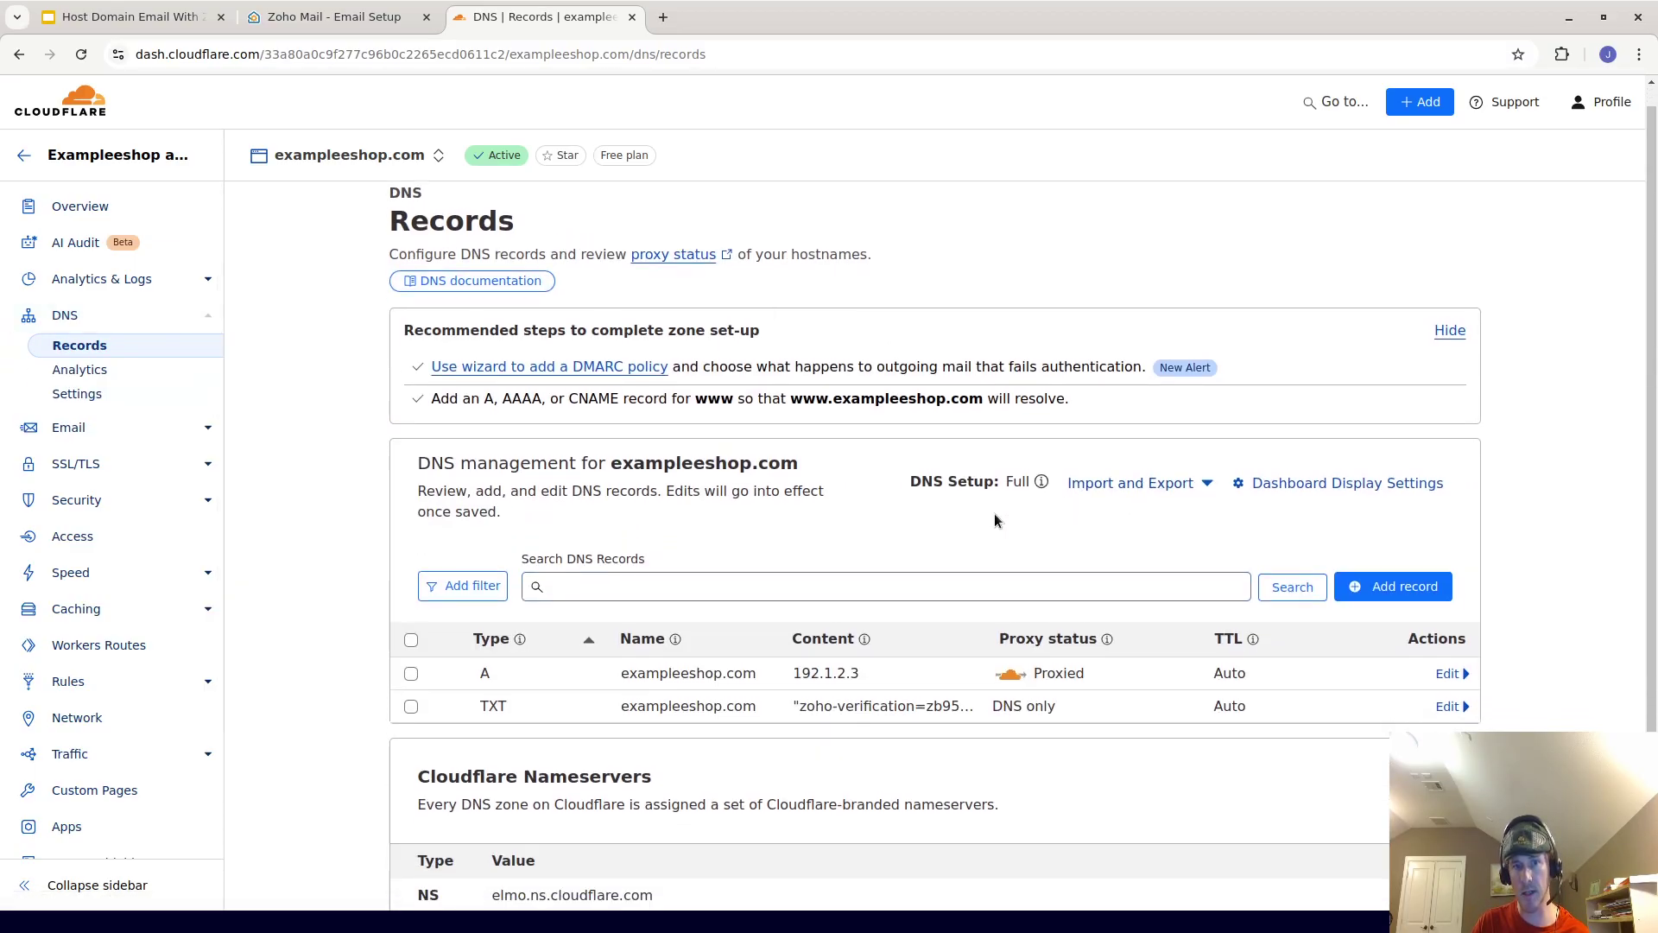
{"action": "scroll", "coordinate": [993, 513], "scroll_direction": "down", "scroll_amount": 2}
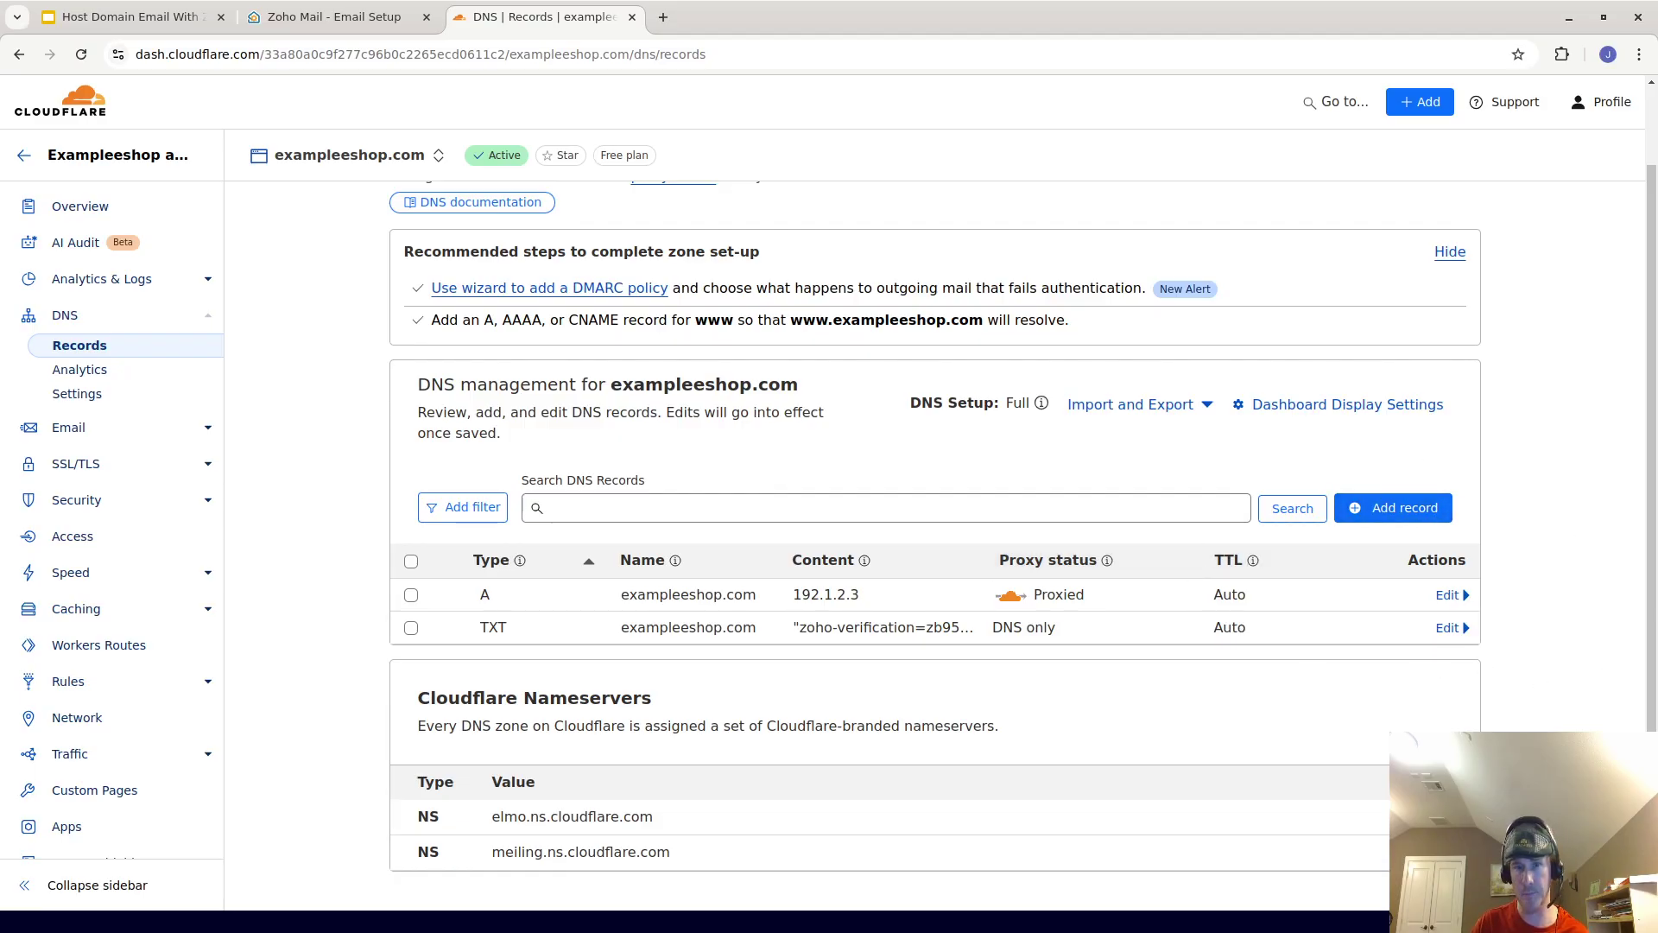
{"action": "left_click", "coordinate": [282, 9]}
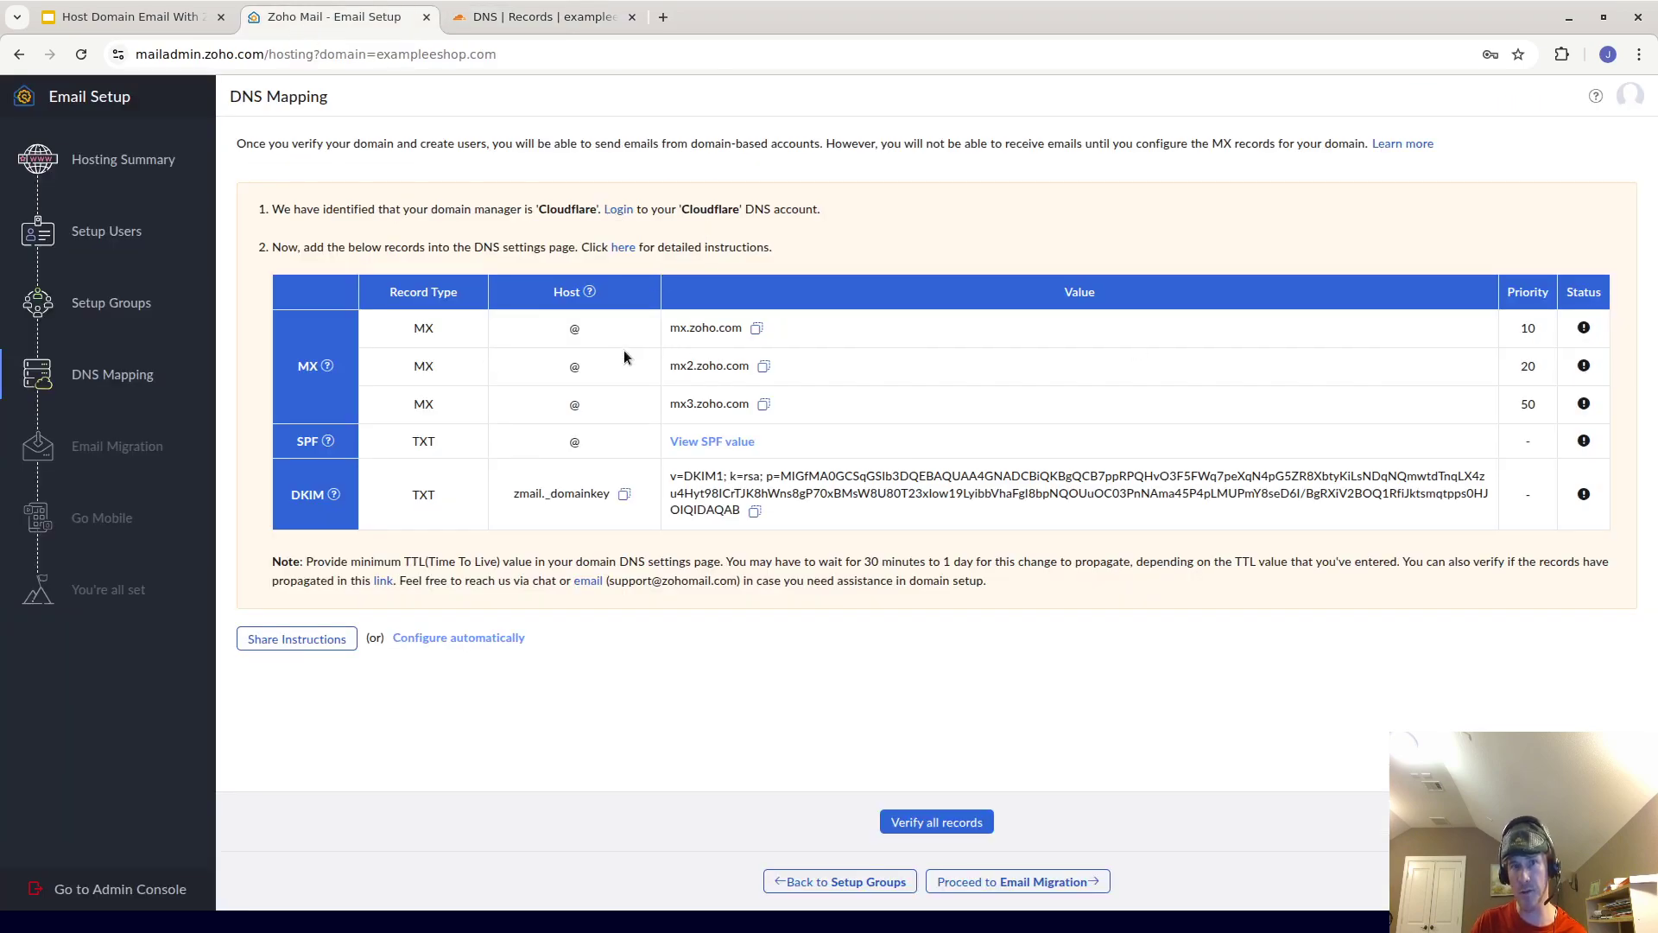
{"action": "left_click", "coordinate": [759, 330]}
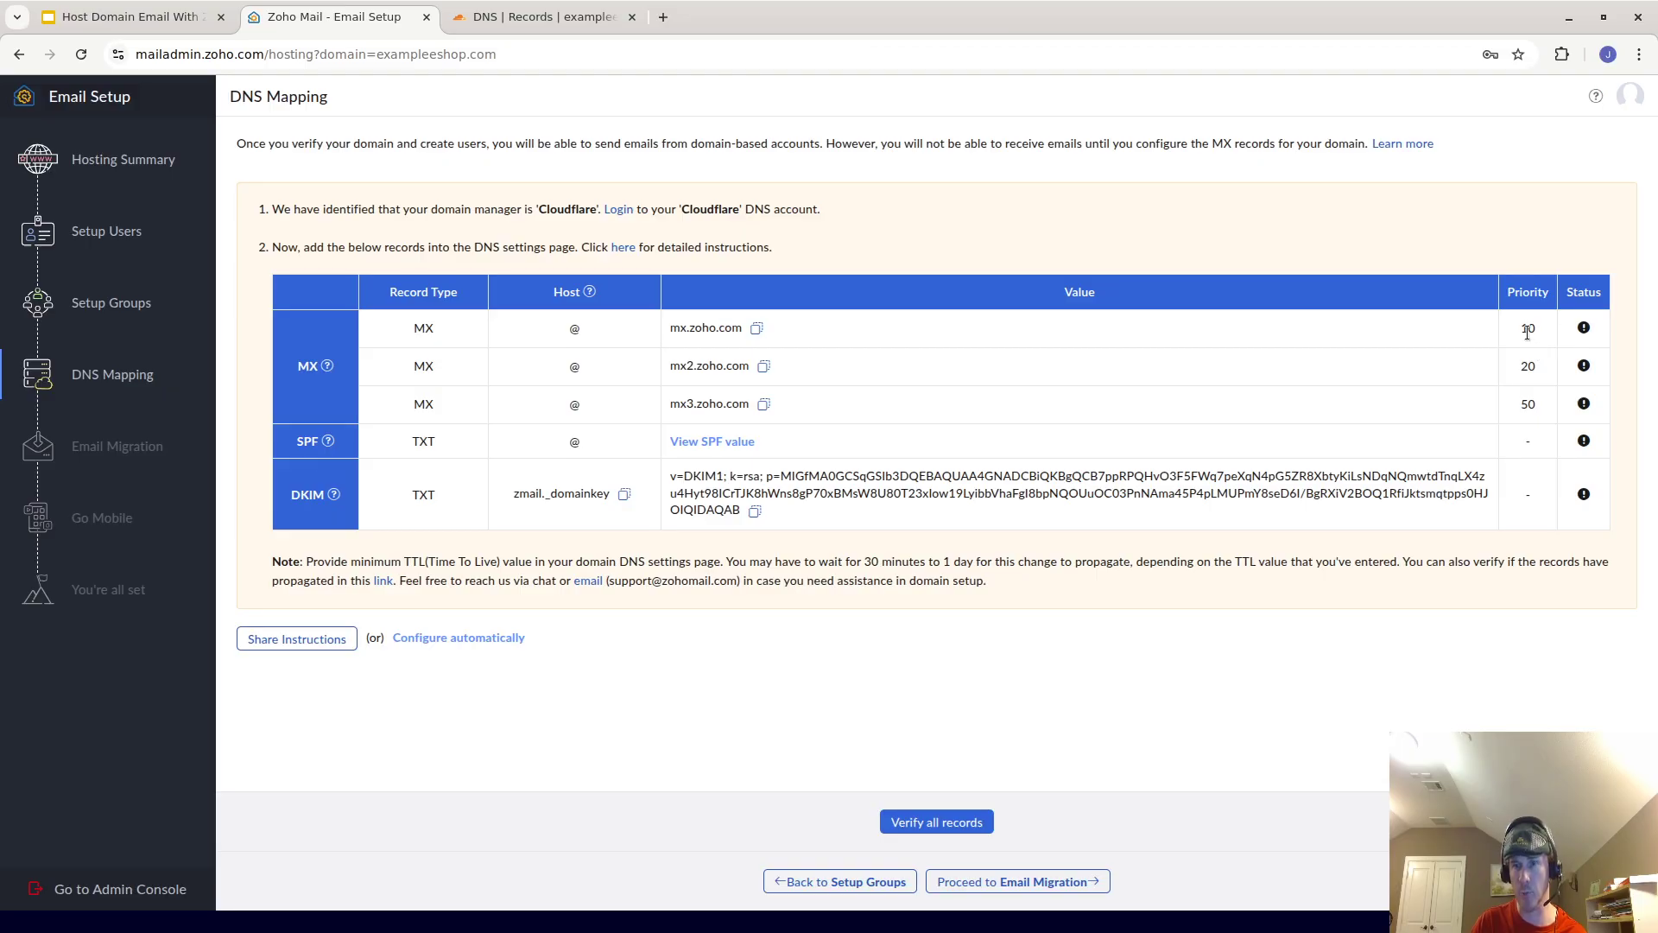
{"action": "left_click", "coordinate": [553, 17]}
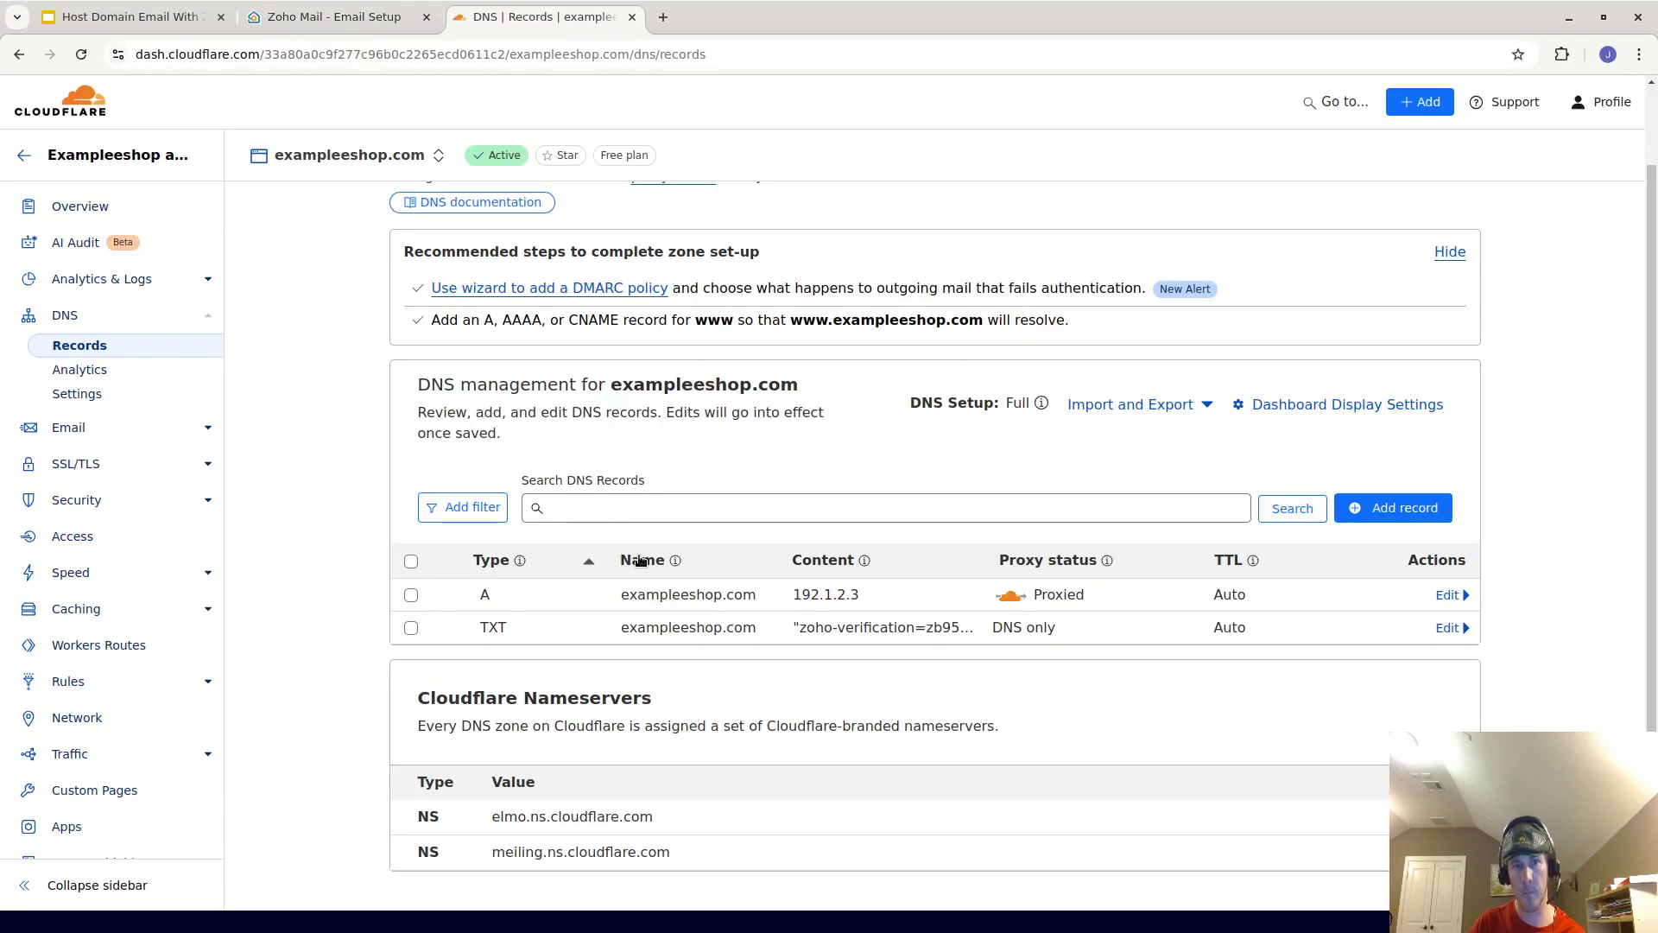
Begin a Cloudflare MX record named @ with mx.zoho.com as the mail server
{"action": "left_click", "coordinate": [1371, 517]}
{"action": "left_click", "coordinate": [503, 638]}
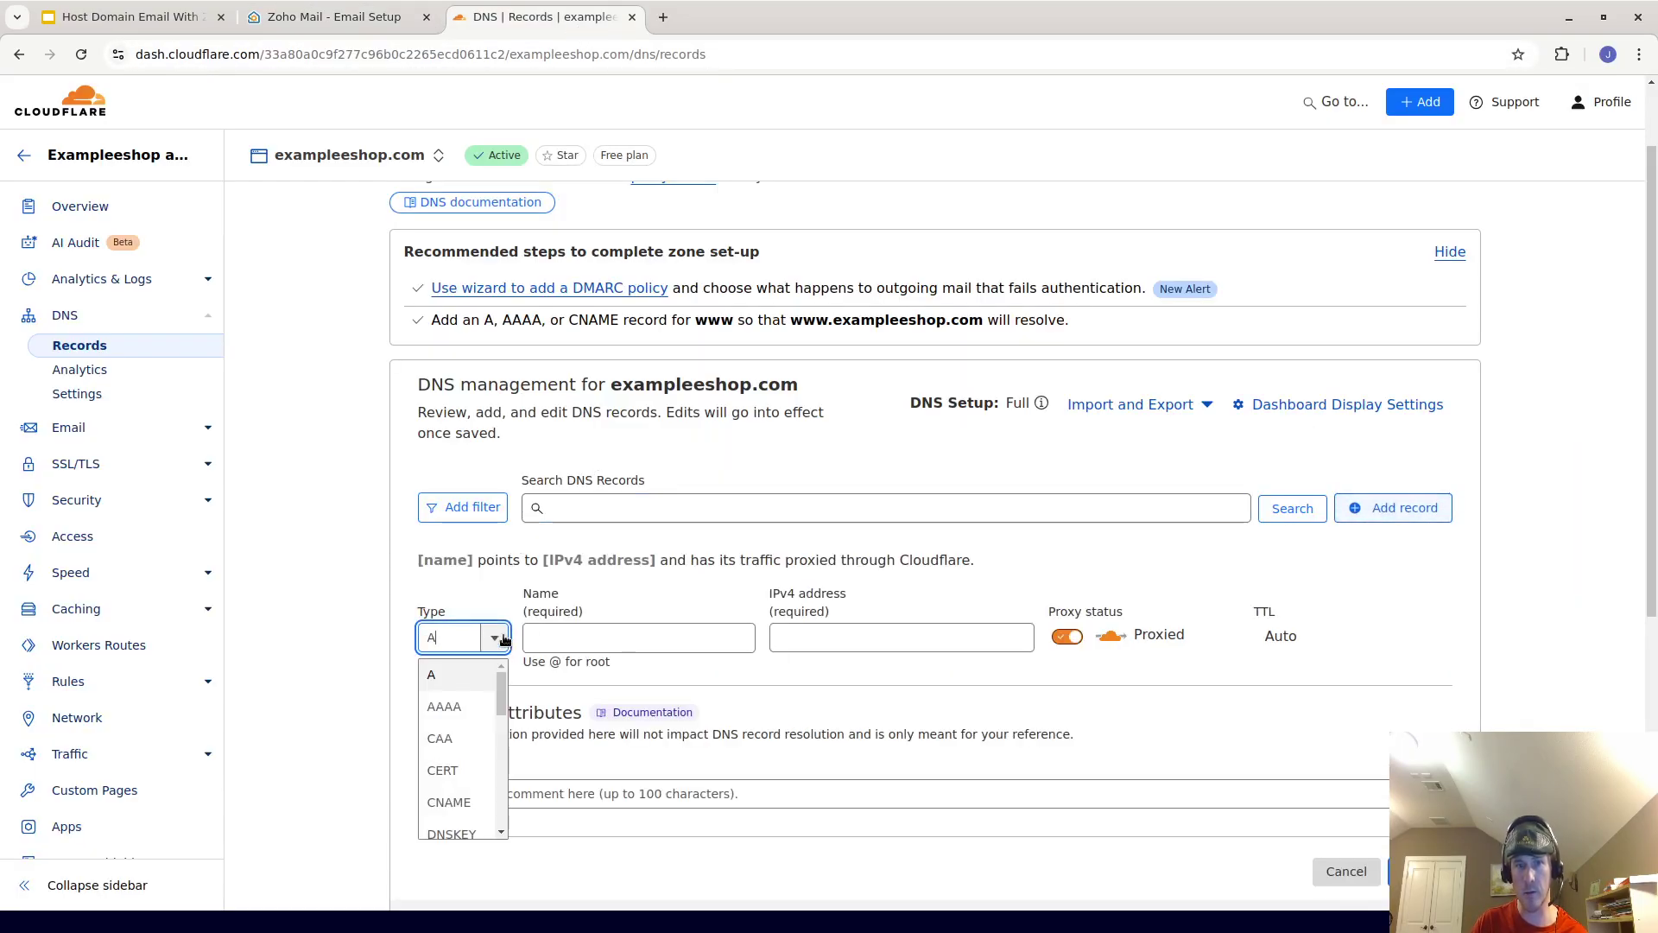
{"action": "scroll", "coordinate": [462, 734], "scroll_direction": "down", "scroll_amount": 4}
{"action": "left_click", "coordinate": [453, 751]}
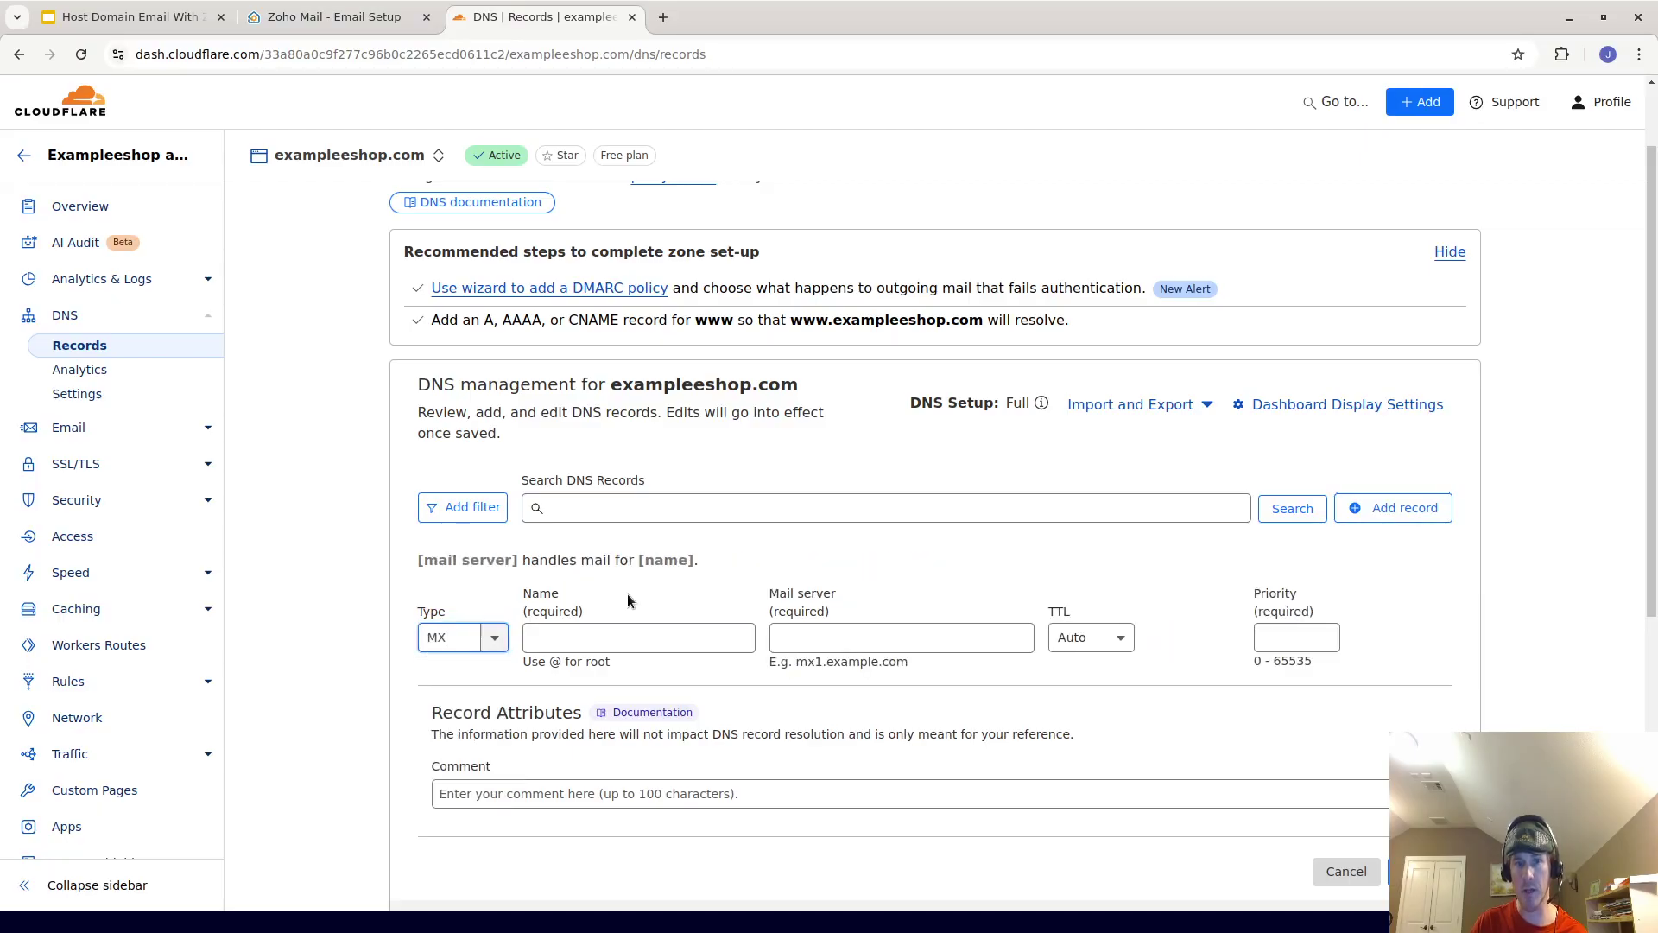
{"action": "left_click", "coordinate": [631, 637]}
{"action": "type", "text": "@"}
{"action": "left_click", "coordinate": [941, 648]}
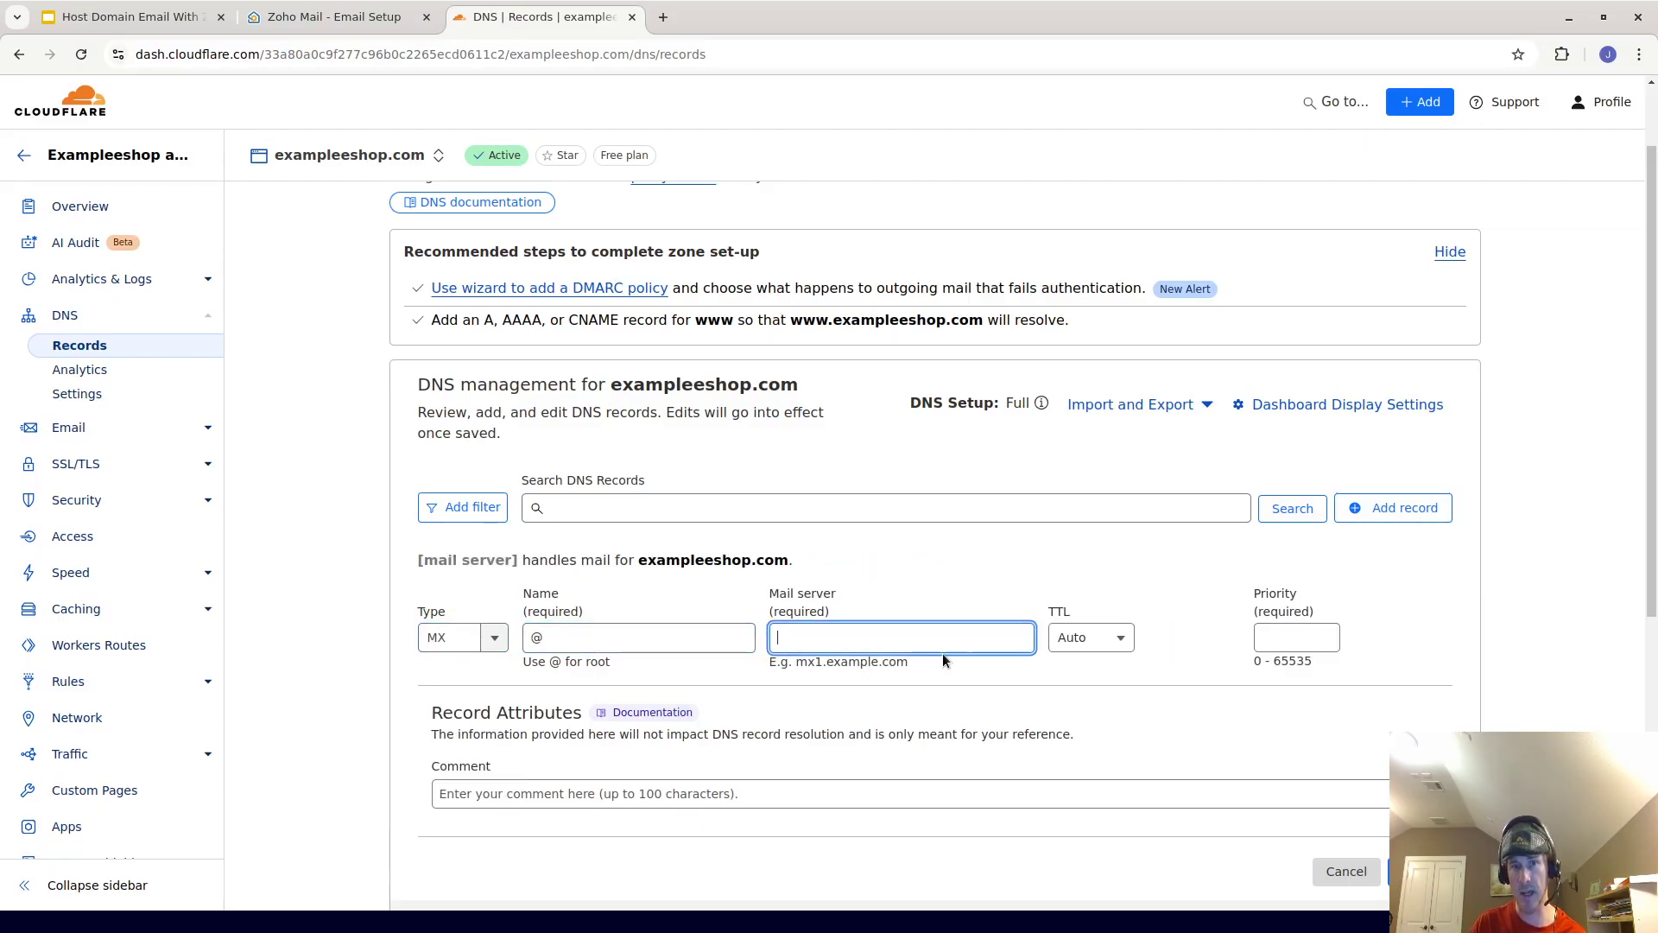
{"action": "key", "text": "ctrl+v"}
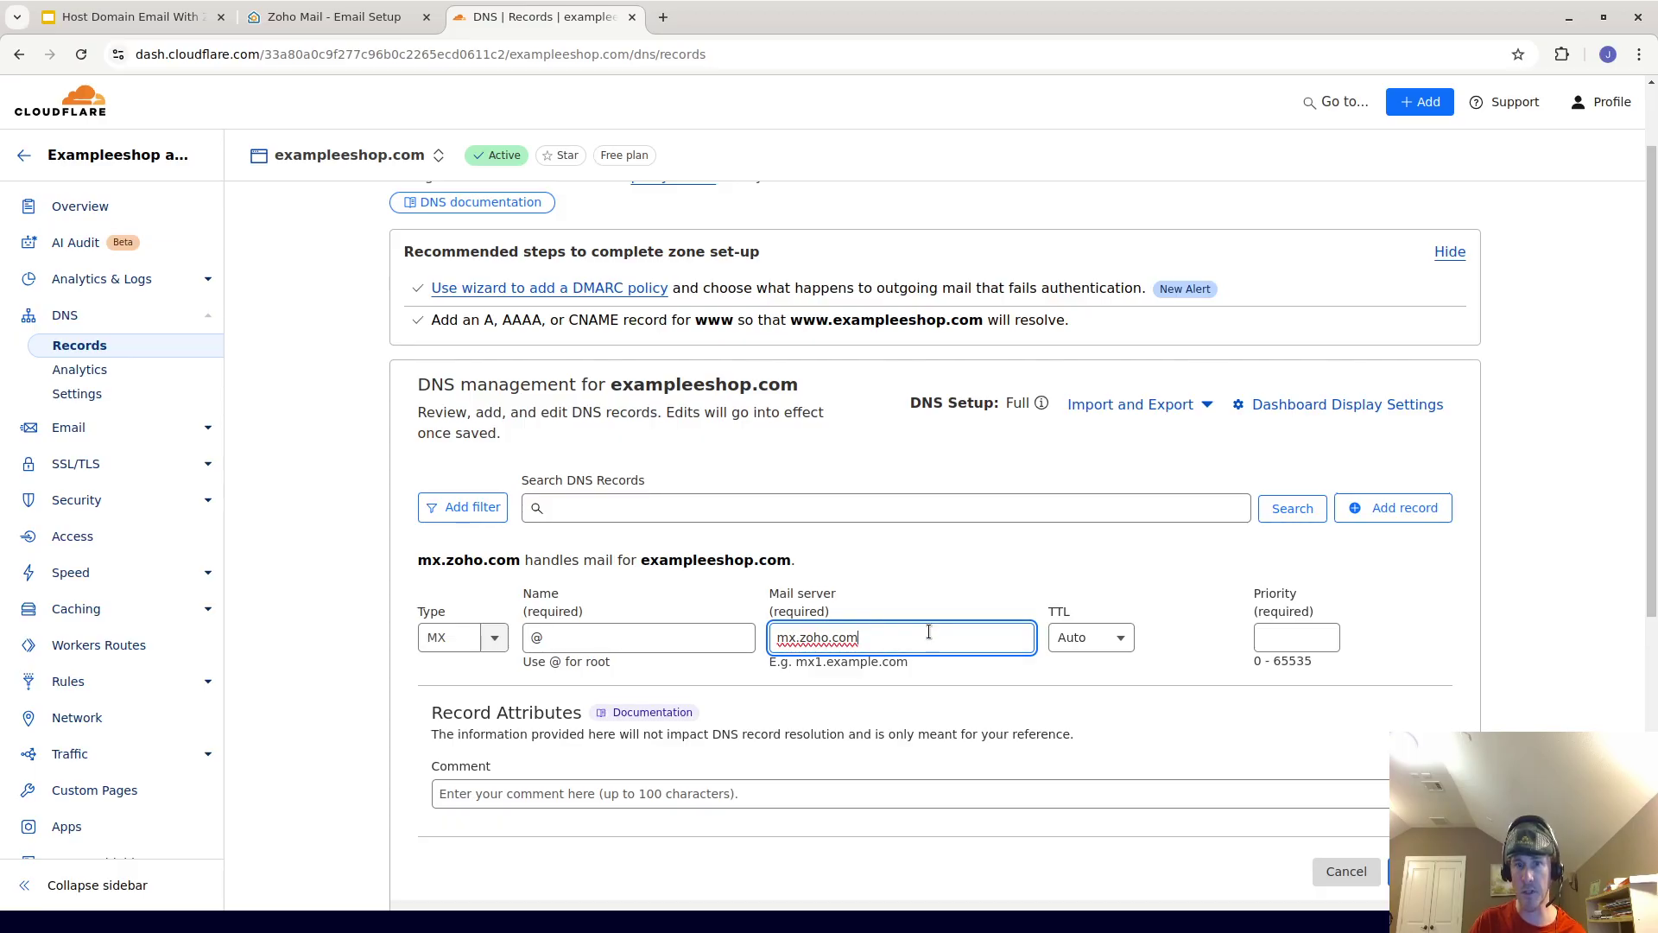
Give the mx.zoho.com record priority 10, save it, and check Cloudflare's MX list
{"action": "left_click", "coordinate": [293, 19]}
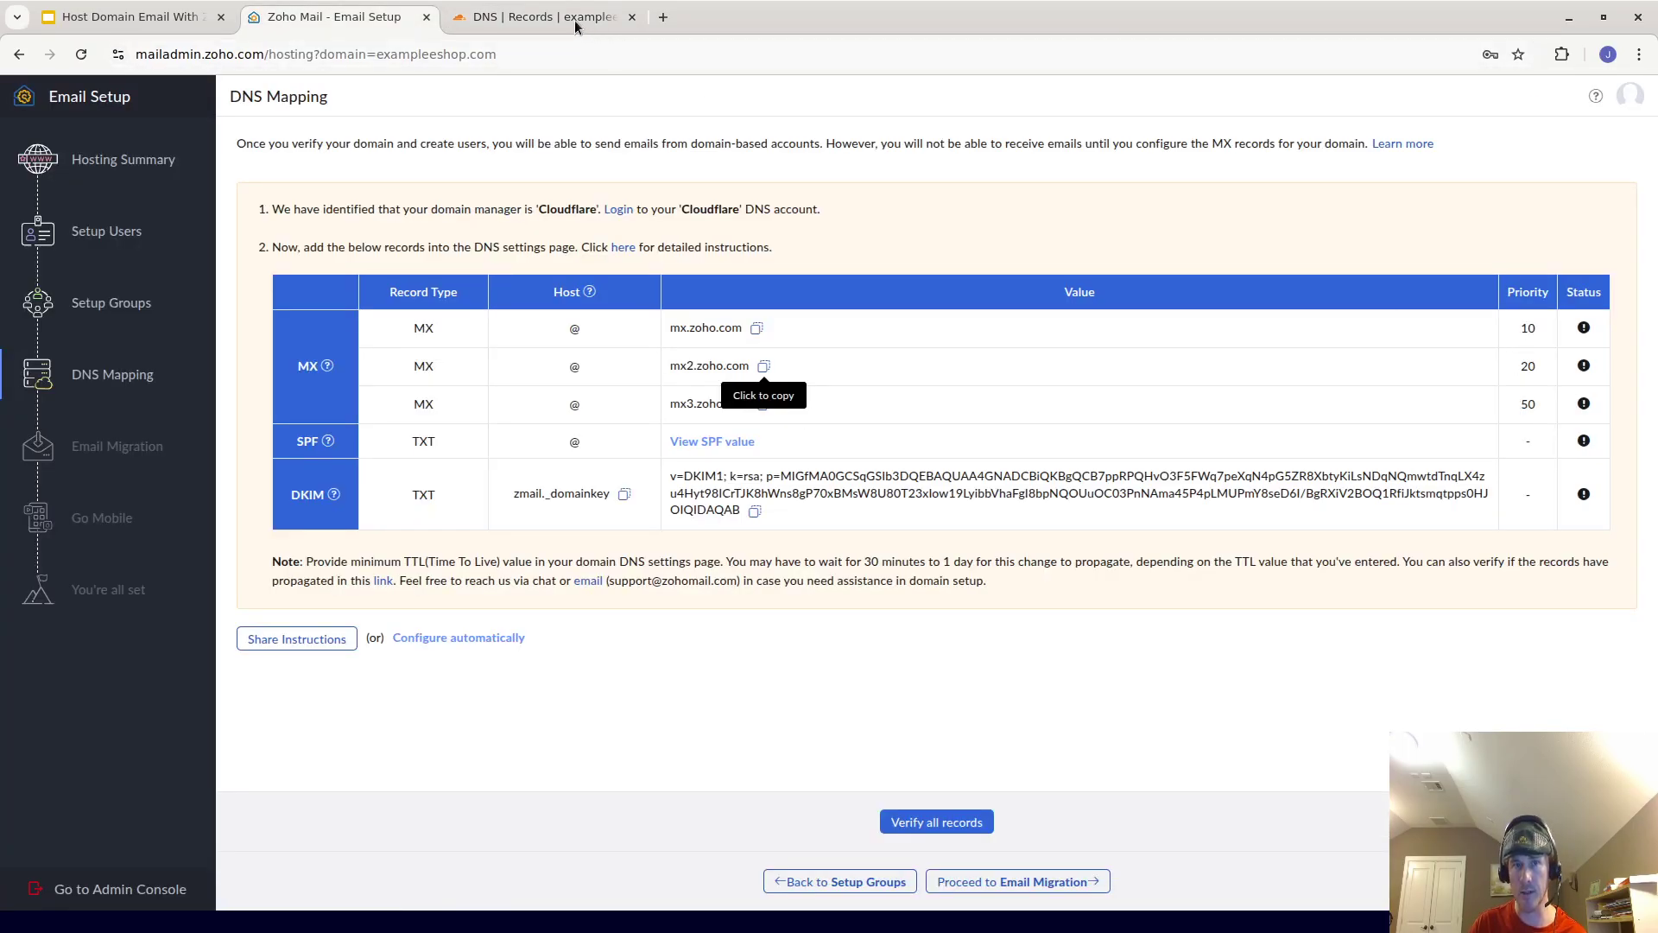
{"action": "key", "text": "ctrl+Tab"}
{"action": "left_click", "coordinate": [1302, 631]}
{"action": "type", "text": "1"}
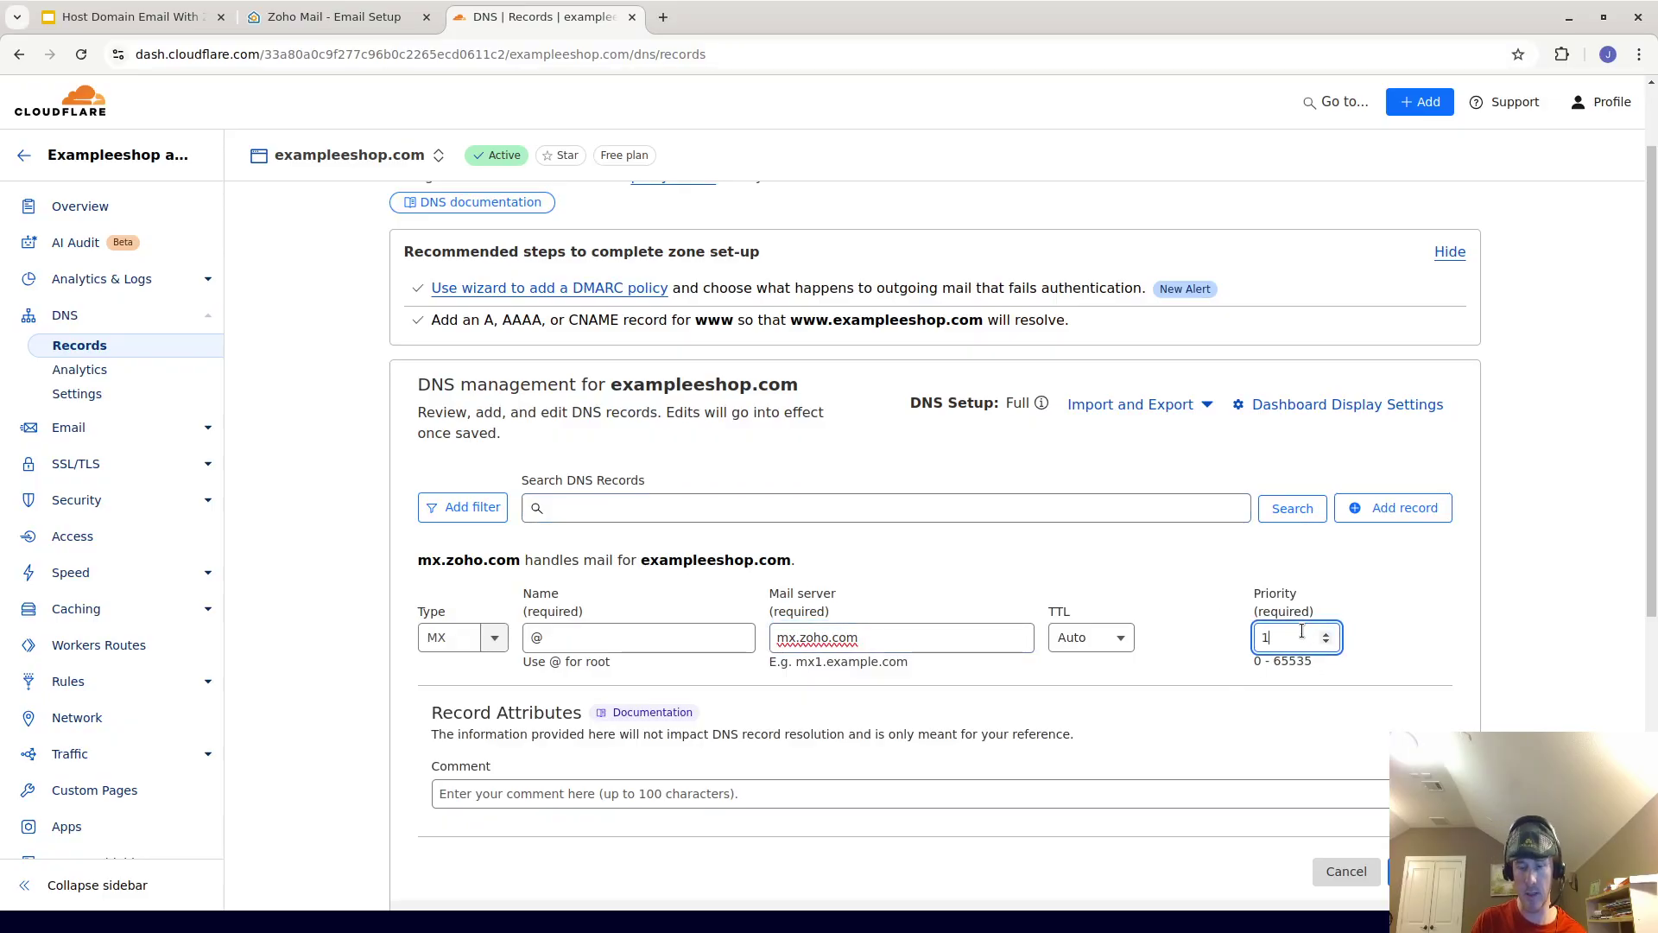
{"action": "type", "text": "0"}
{"action": "left_click", "coordinate": [1421, 871]}
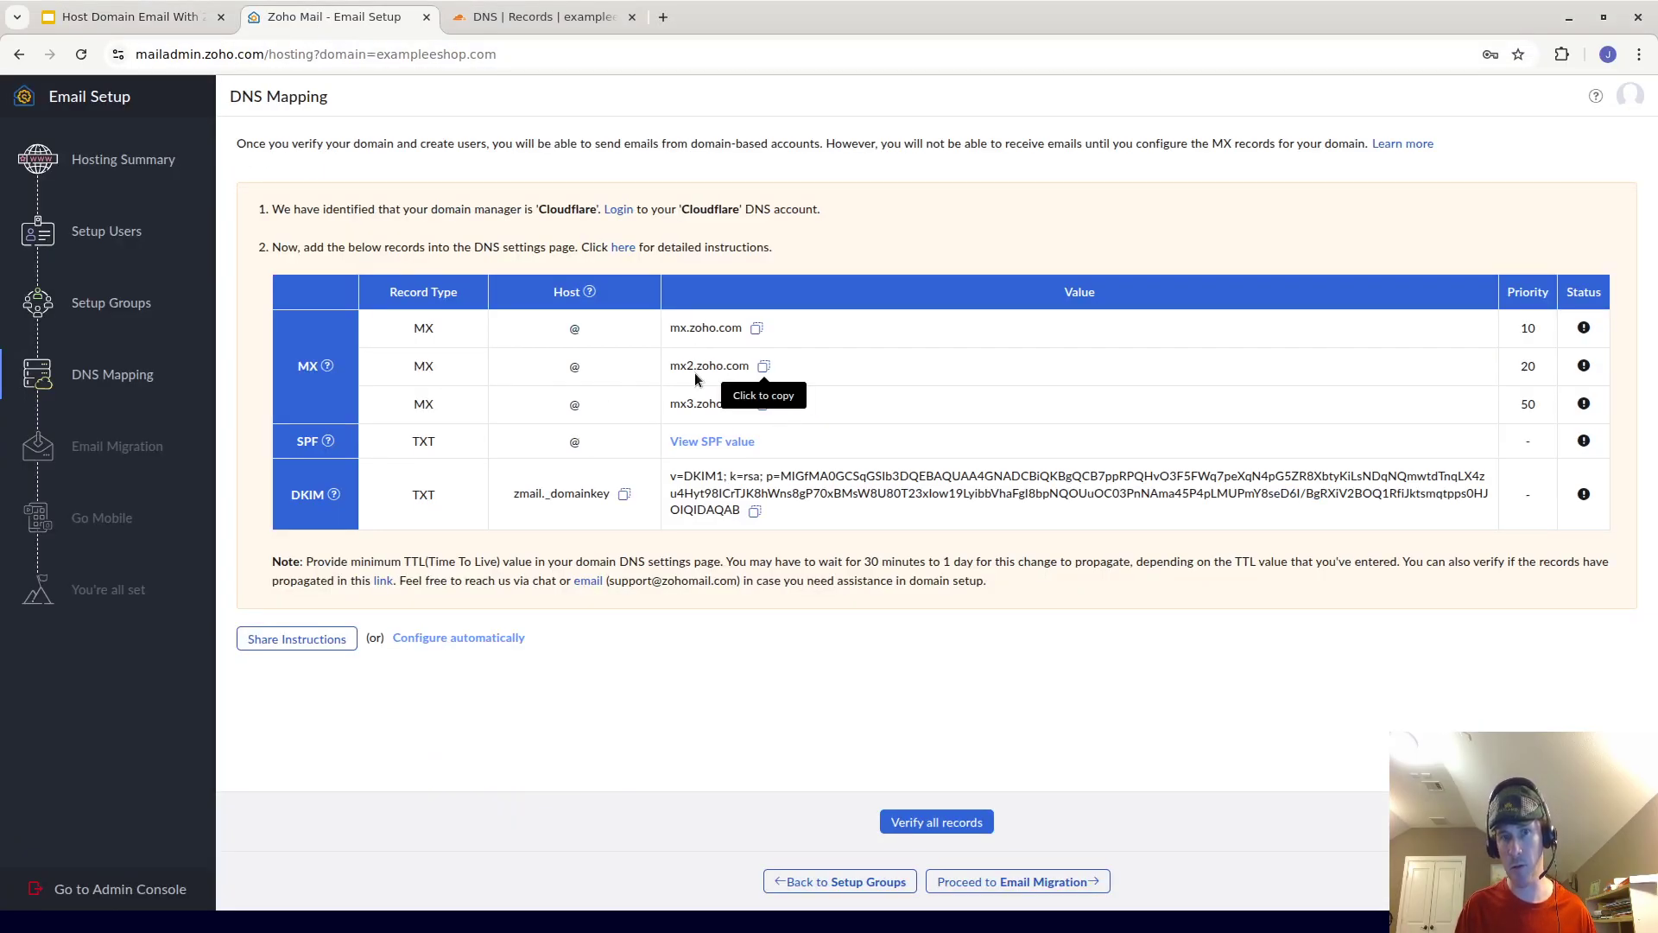
{"action": "mouse_move", "coordinate": [1584, 404]}
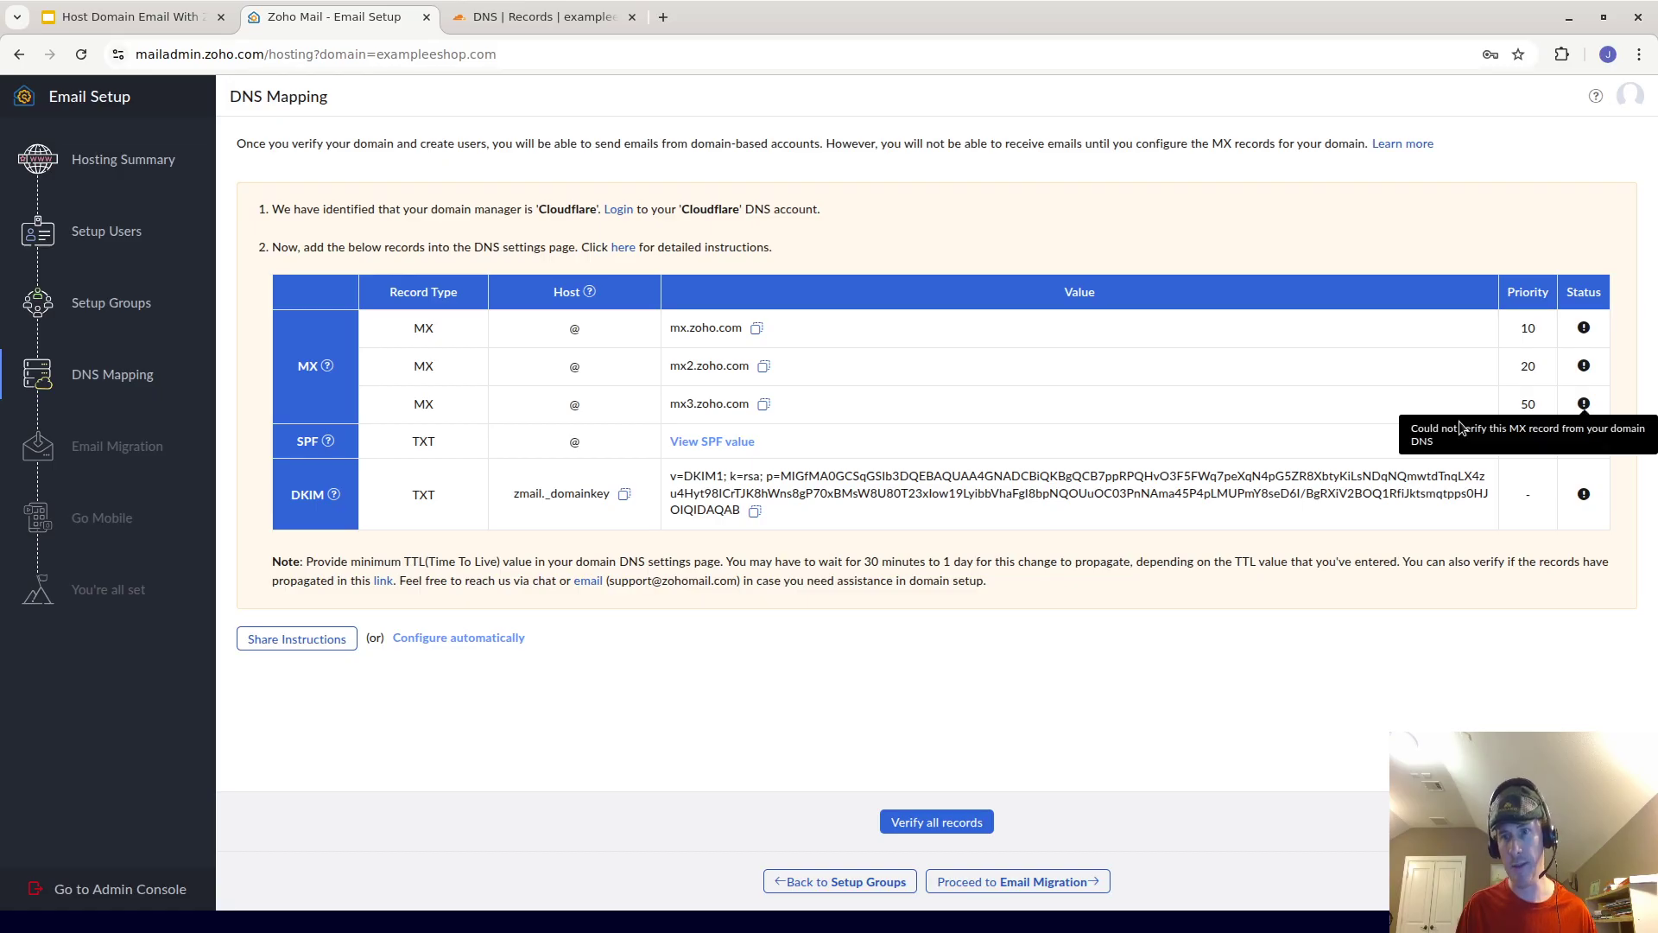
{"action": "left_click", "coordinate": [518, 19]}
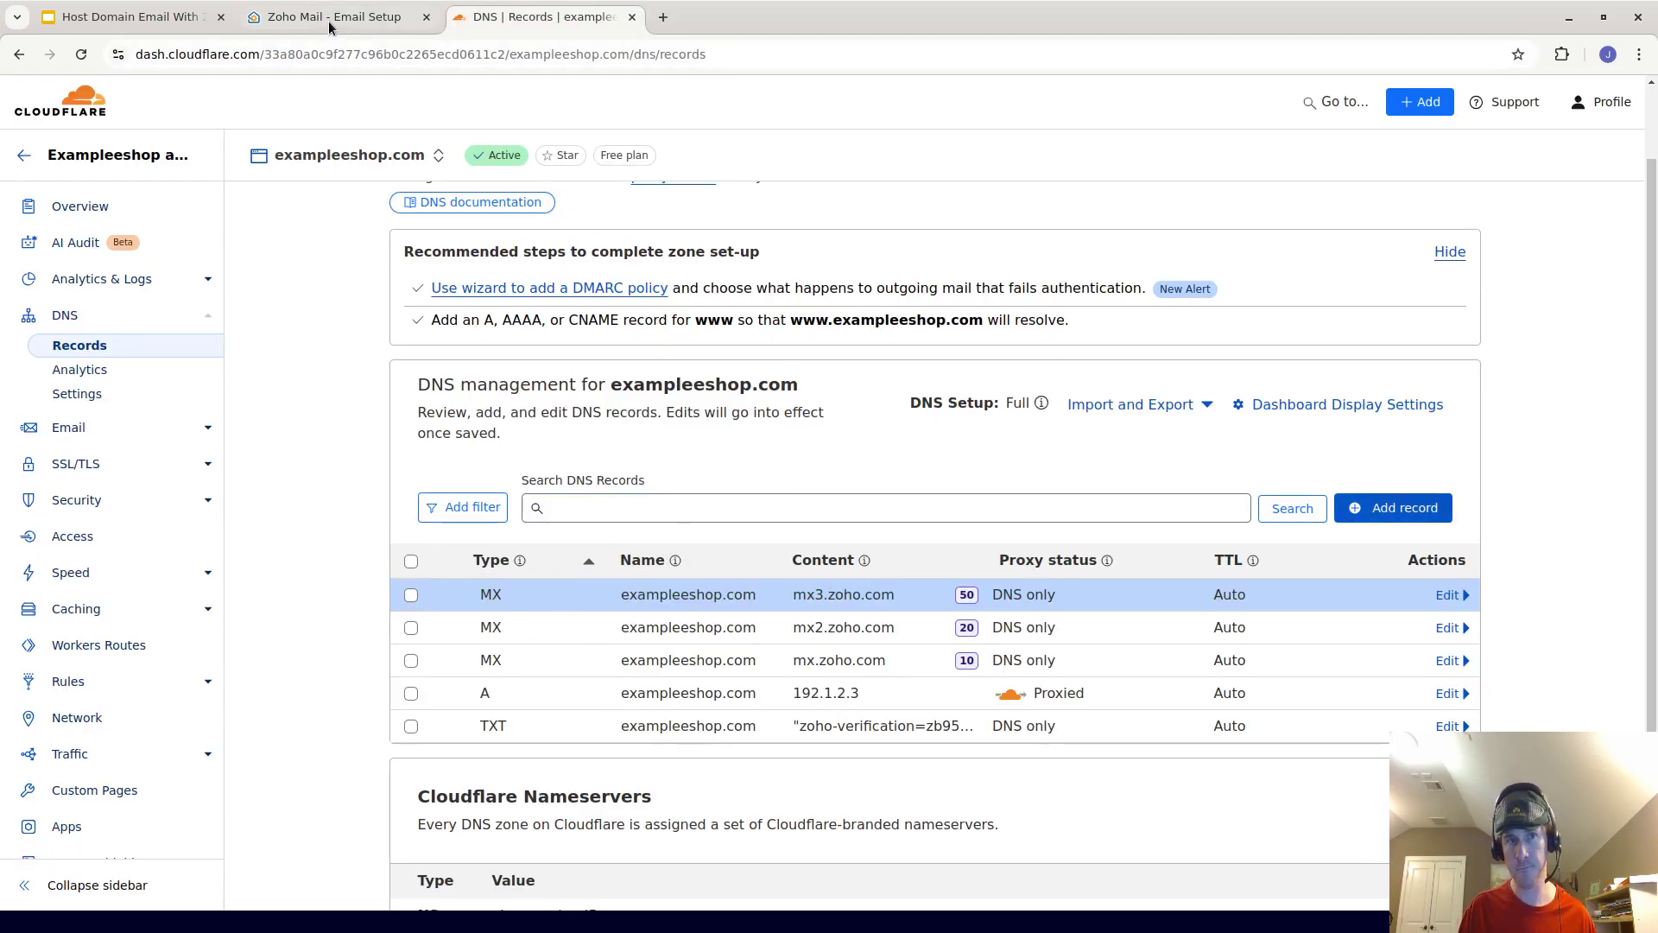
{"action": "left_click", "coordinate": [337, 19]}
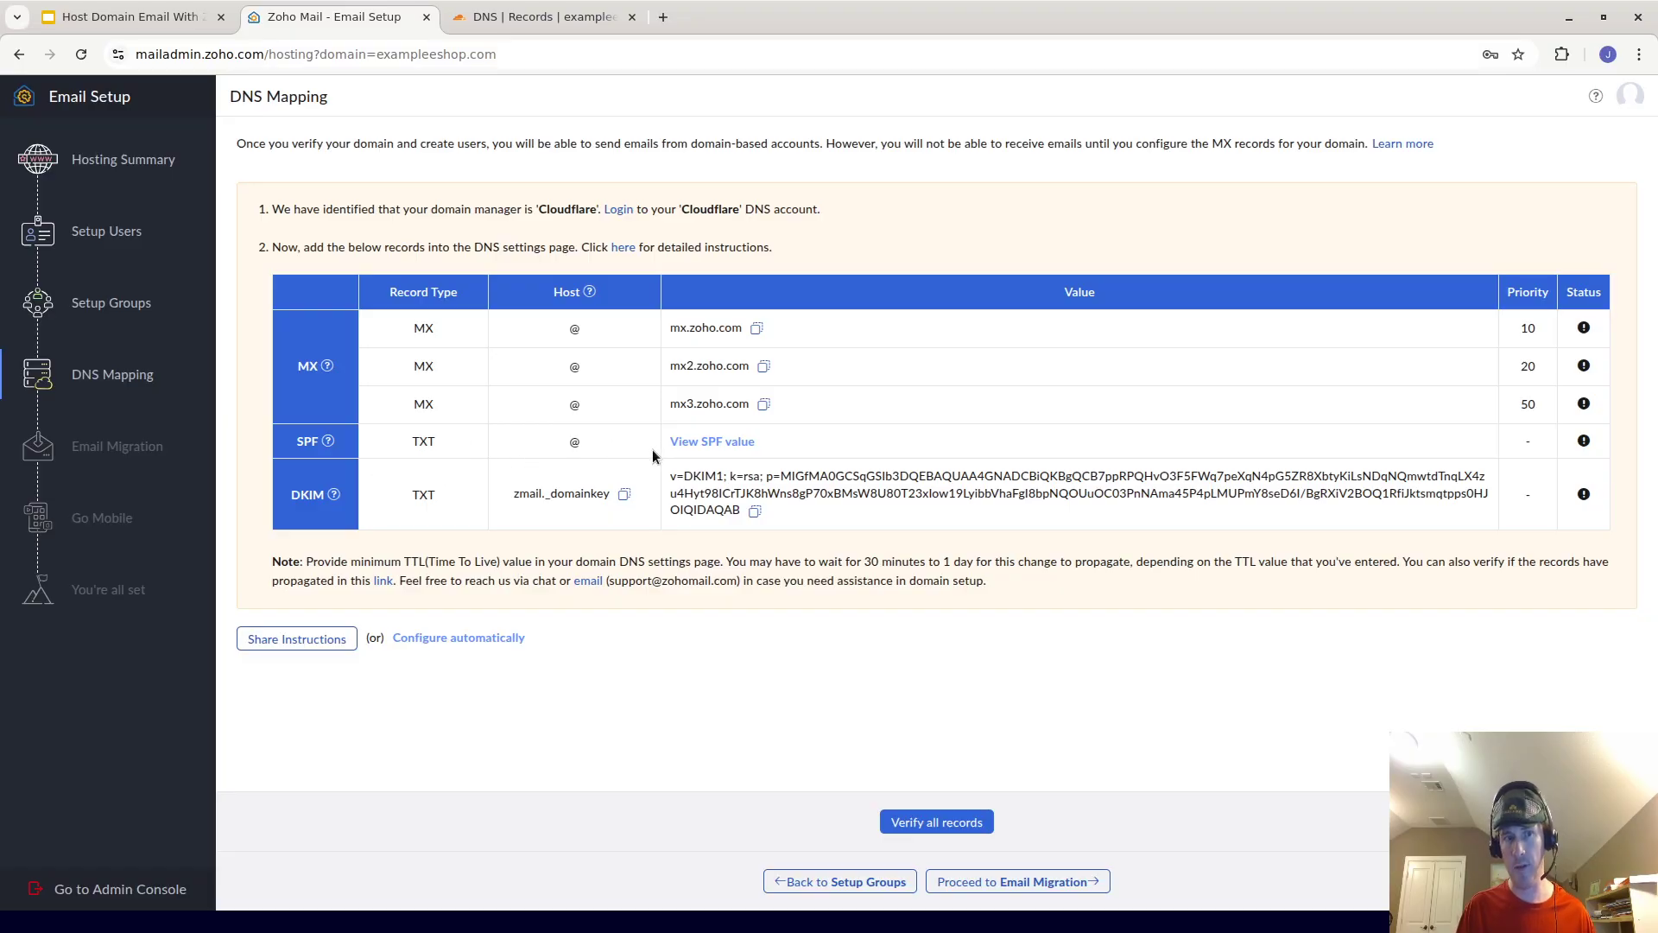
Copy Zoho's SPF value v=spf1 include:zohomail.com ~all
{"action": "left_click", "coordinate": [729, 444]}
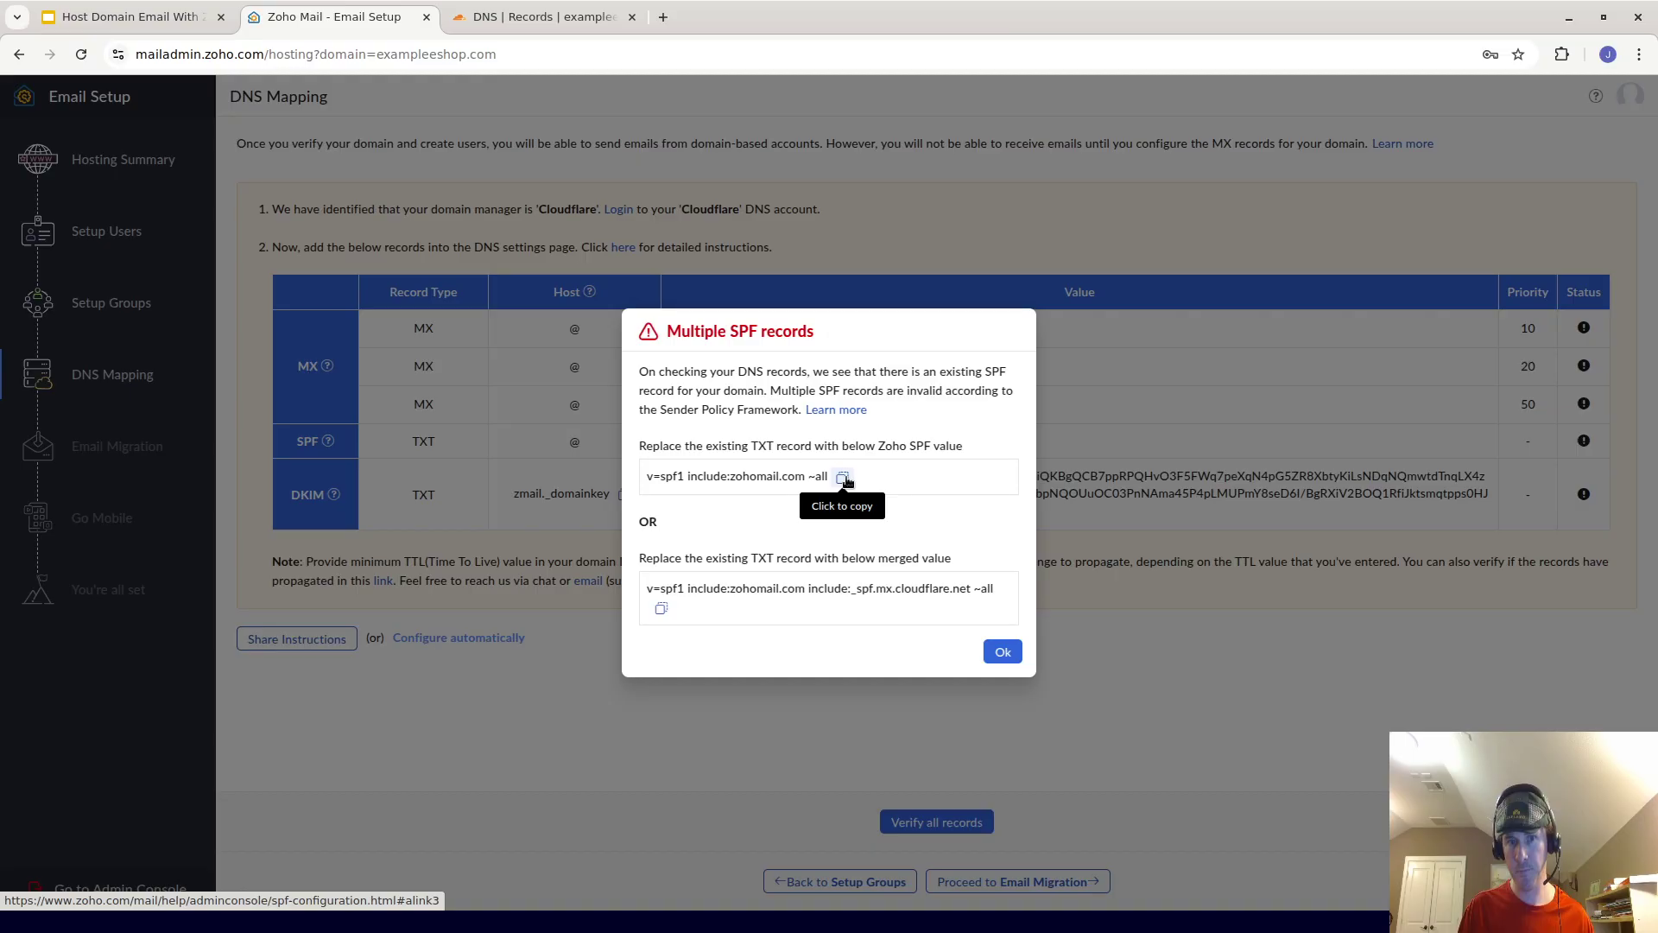
{"action": "left_click", "coordinate": [844, 479]}
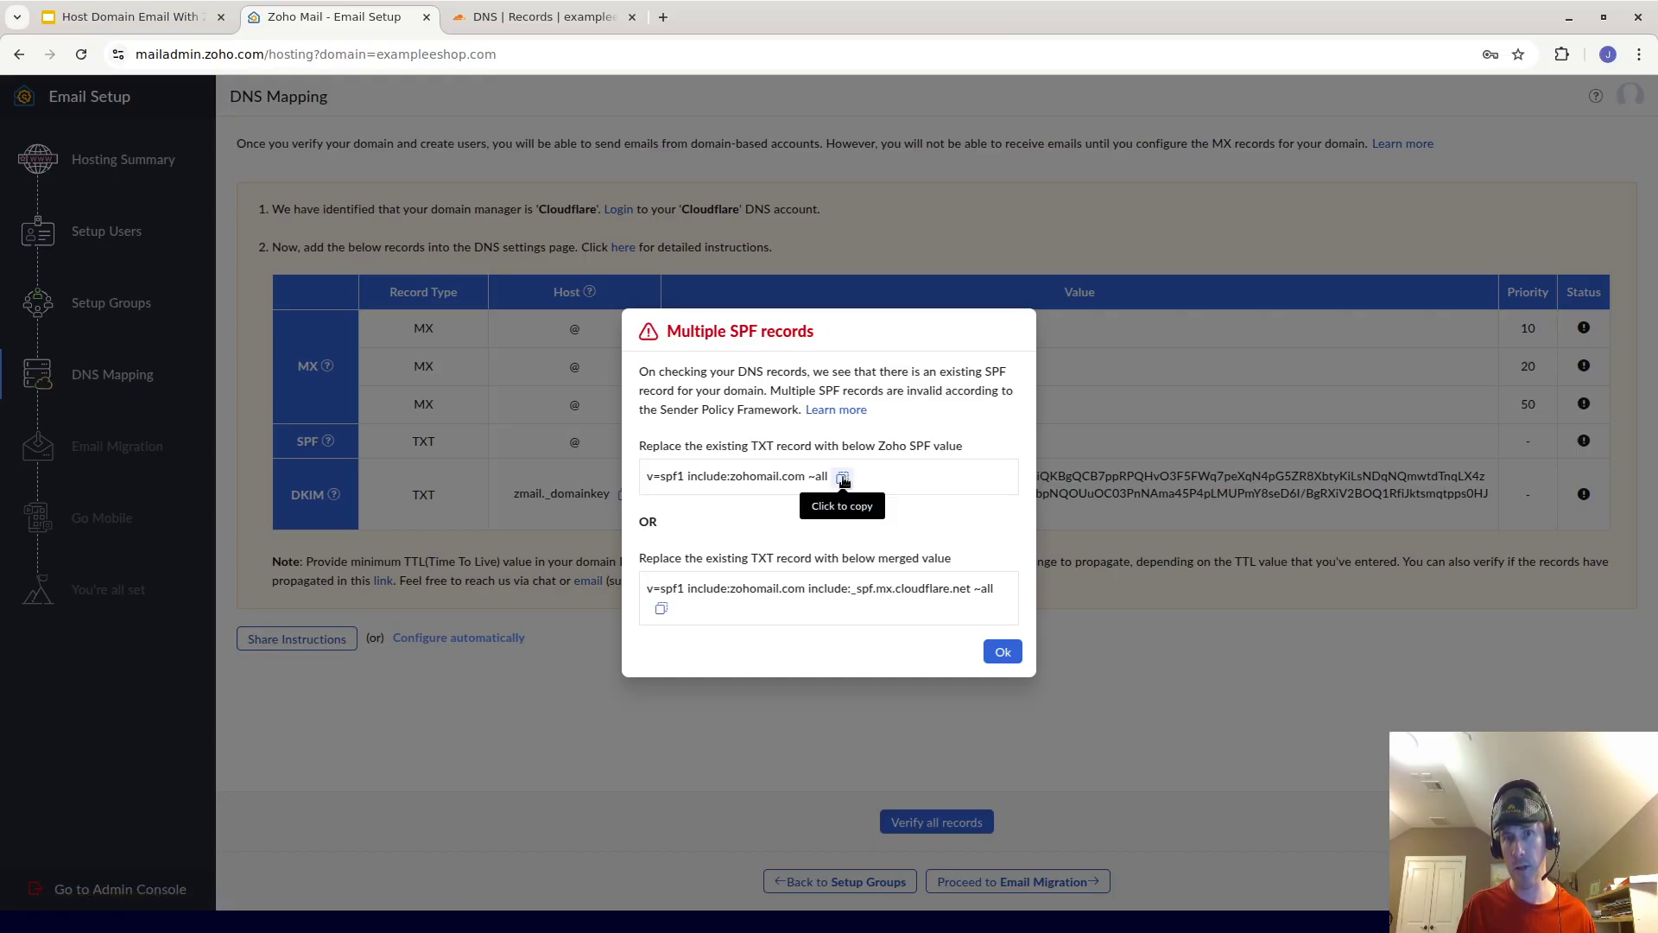
{"action": "left_click", "coordinate": [843, 478]}
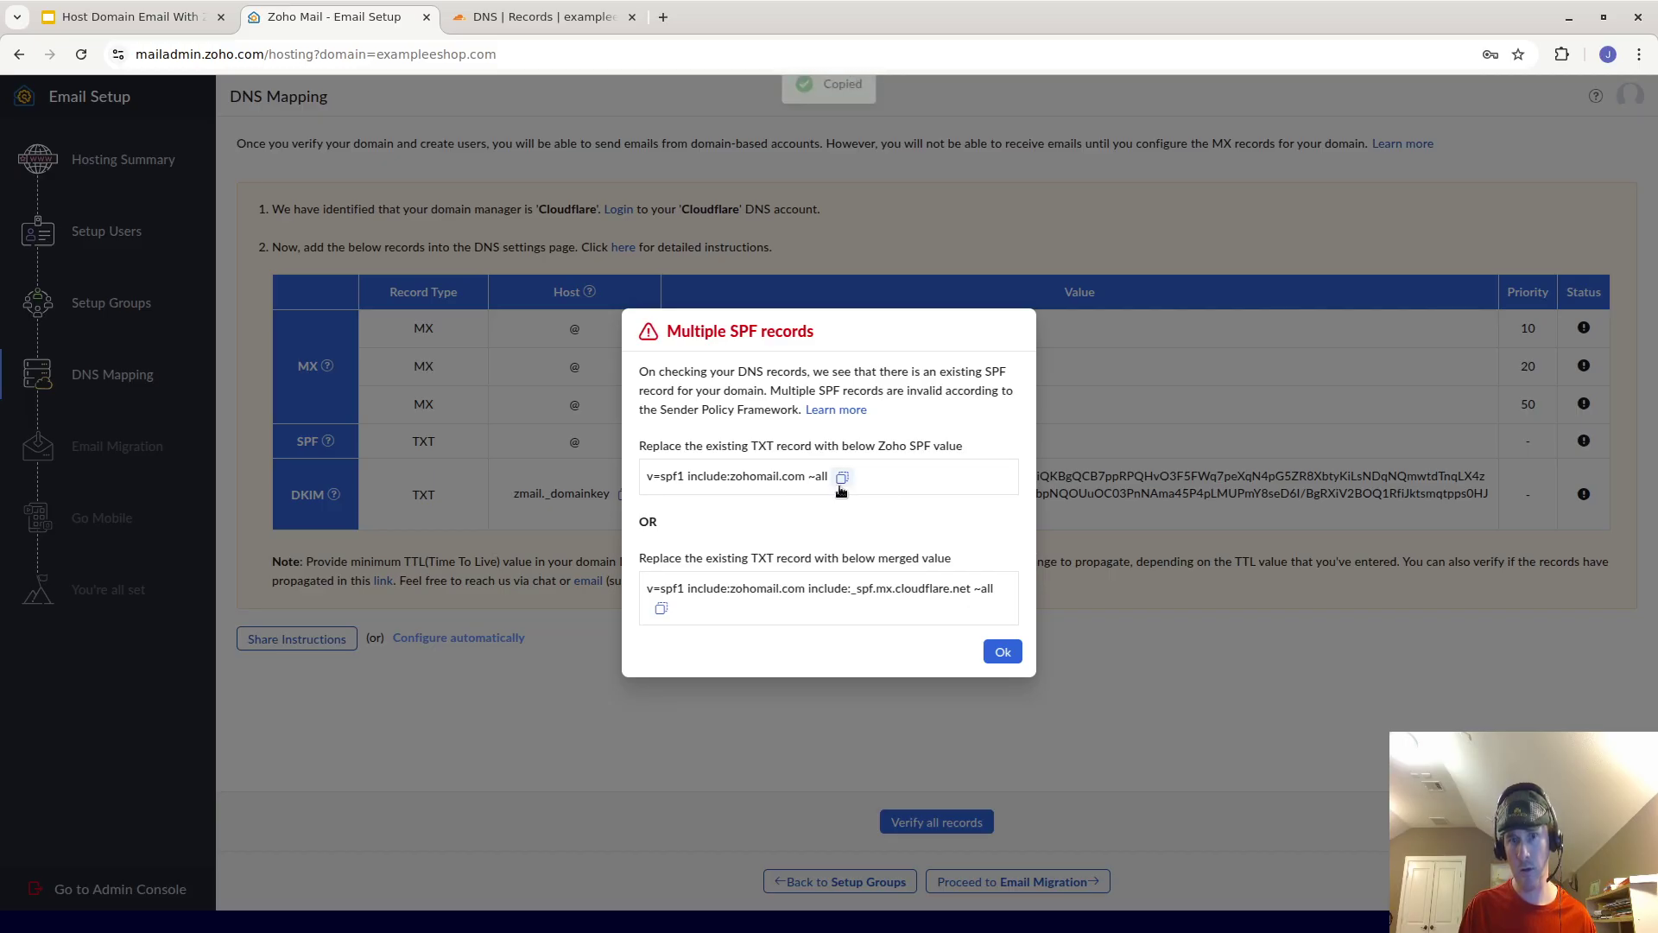
{"action": "left_click", "coordinate": [842, 478]}
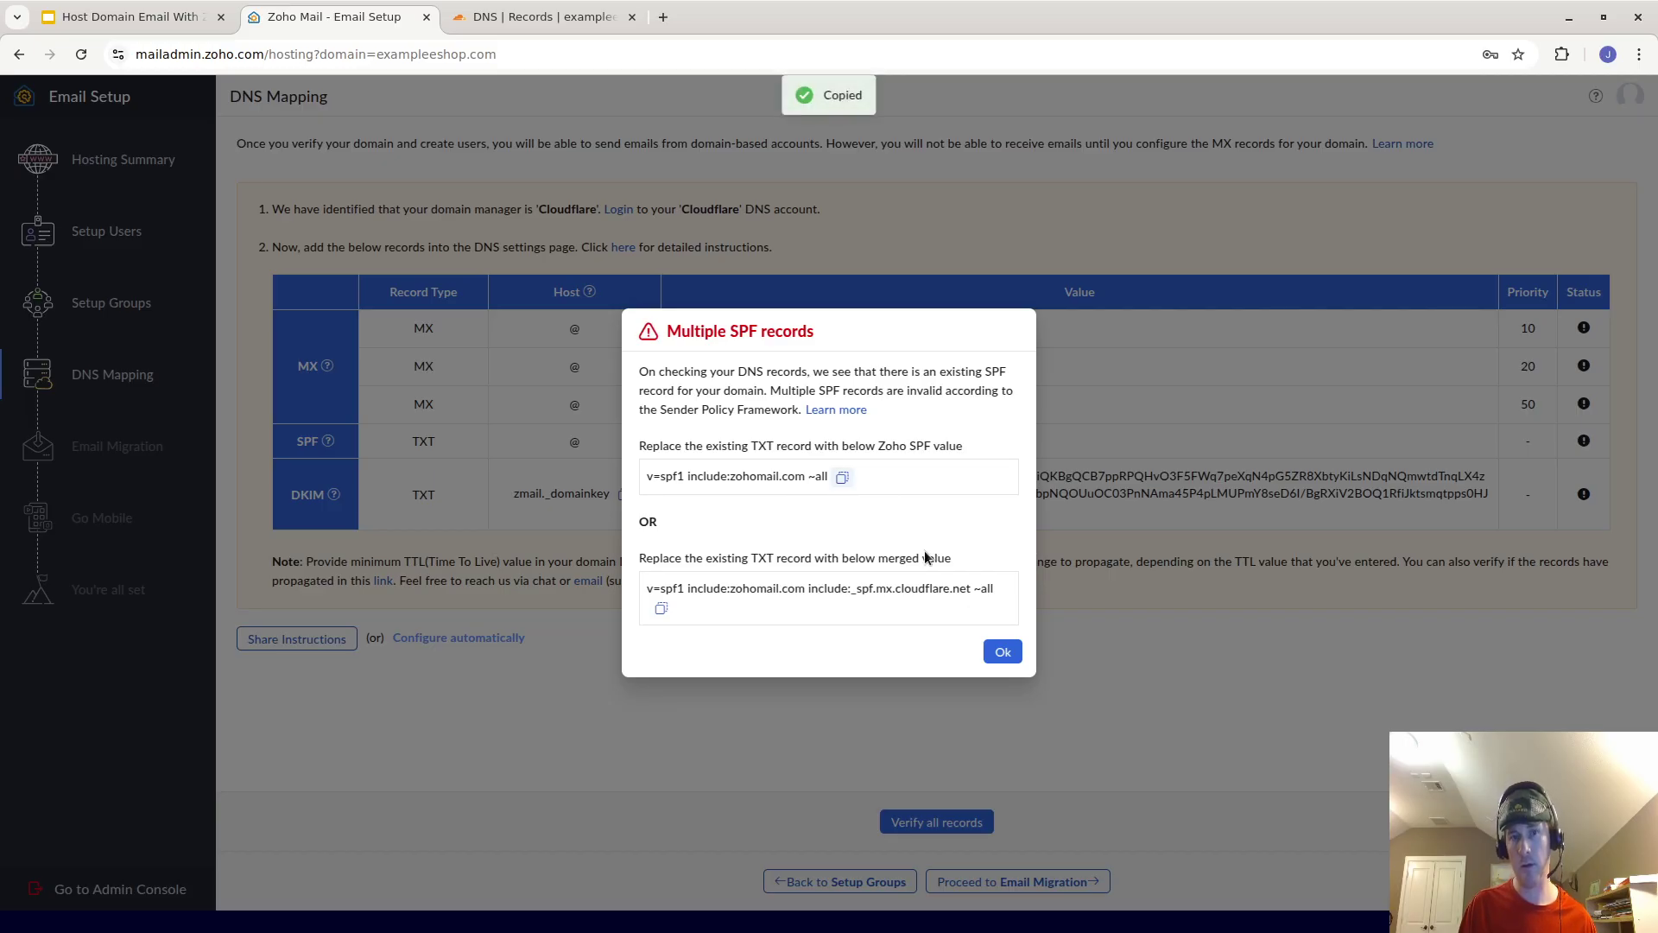
{"action": "left_click", "coordinate": [842, 478]}
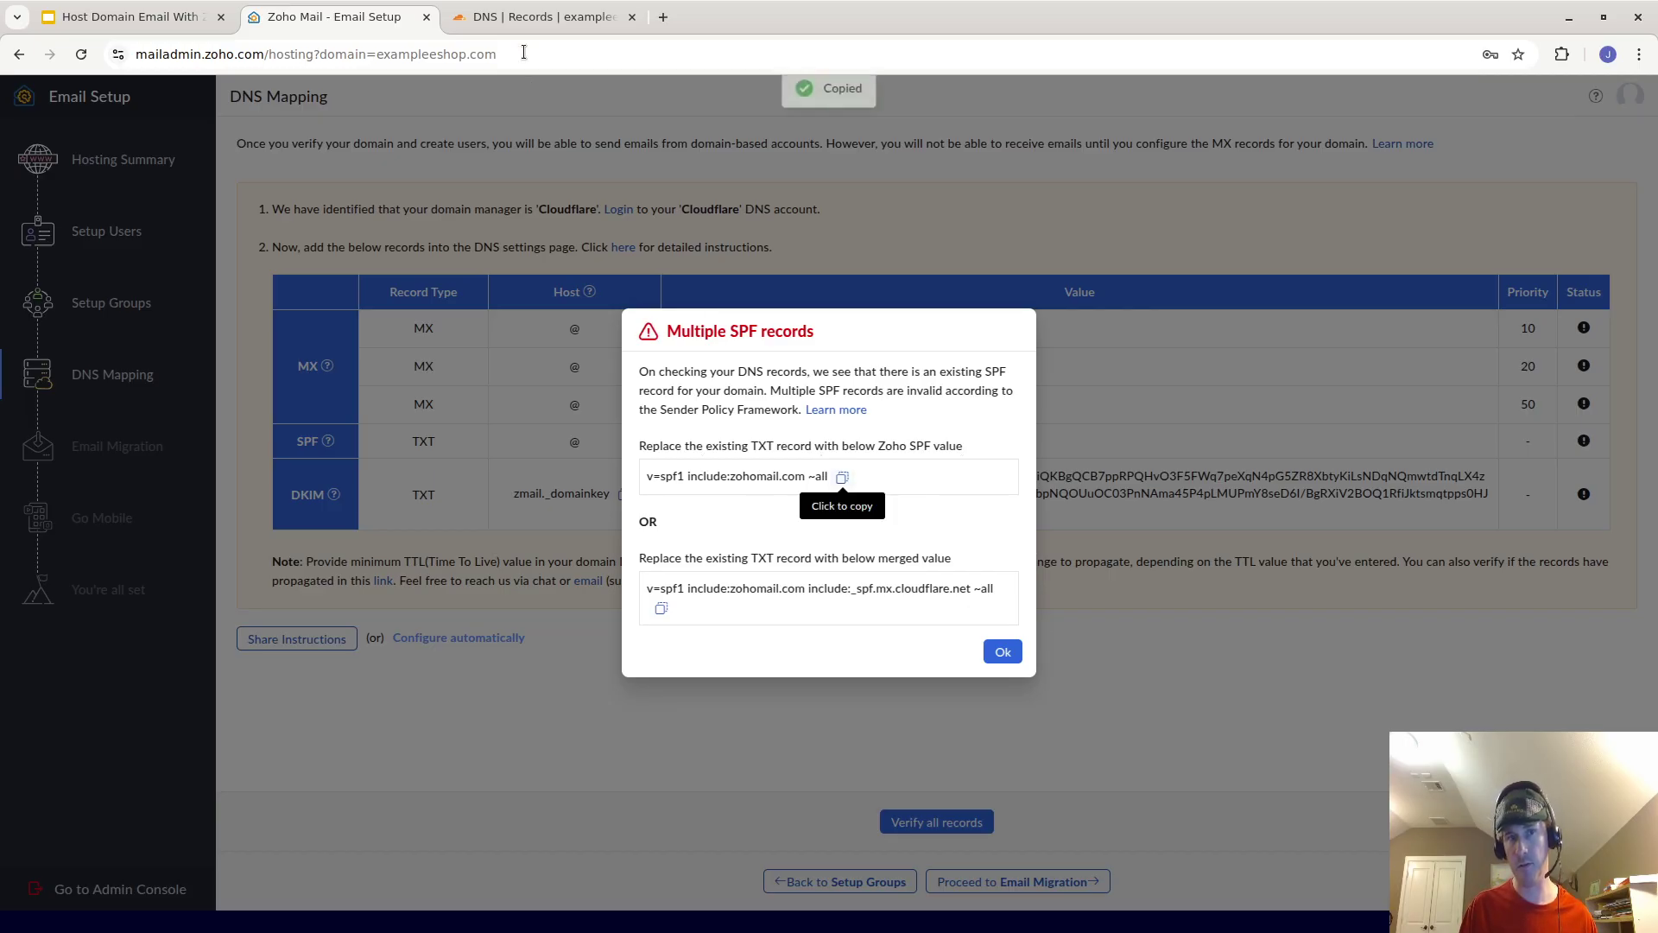
Add and save a Cloudflare TXT record named @ containing the Zoho SPF value
{"action": "left_click", "coordinate": [544, 16]}
{"action": "left_click", "coordinate": [1426, 507]}
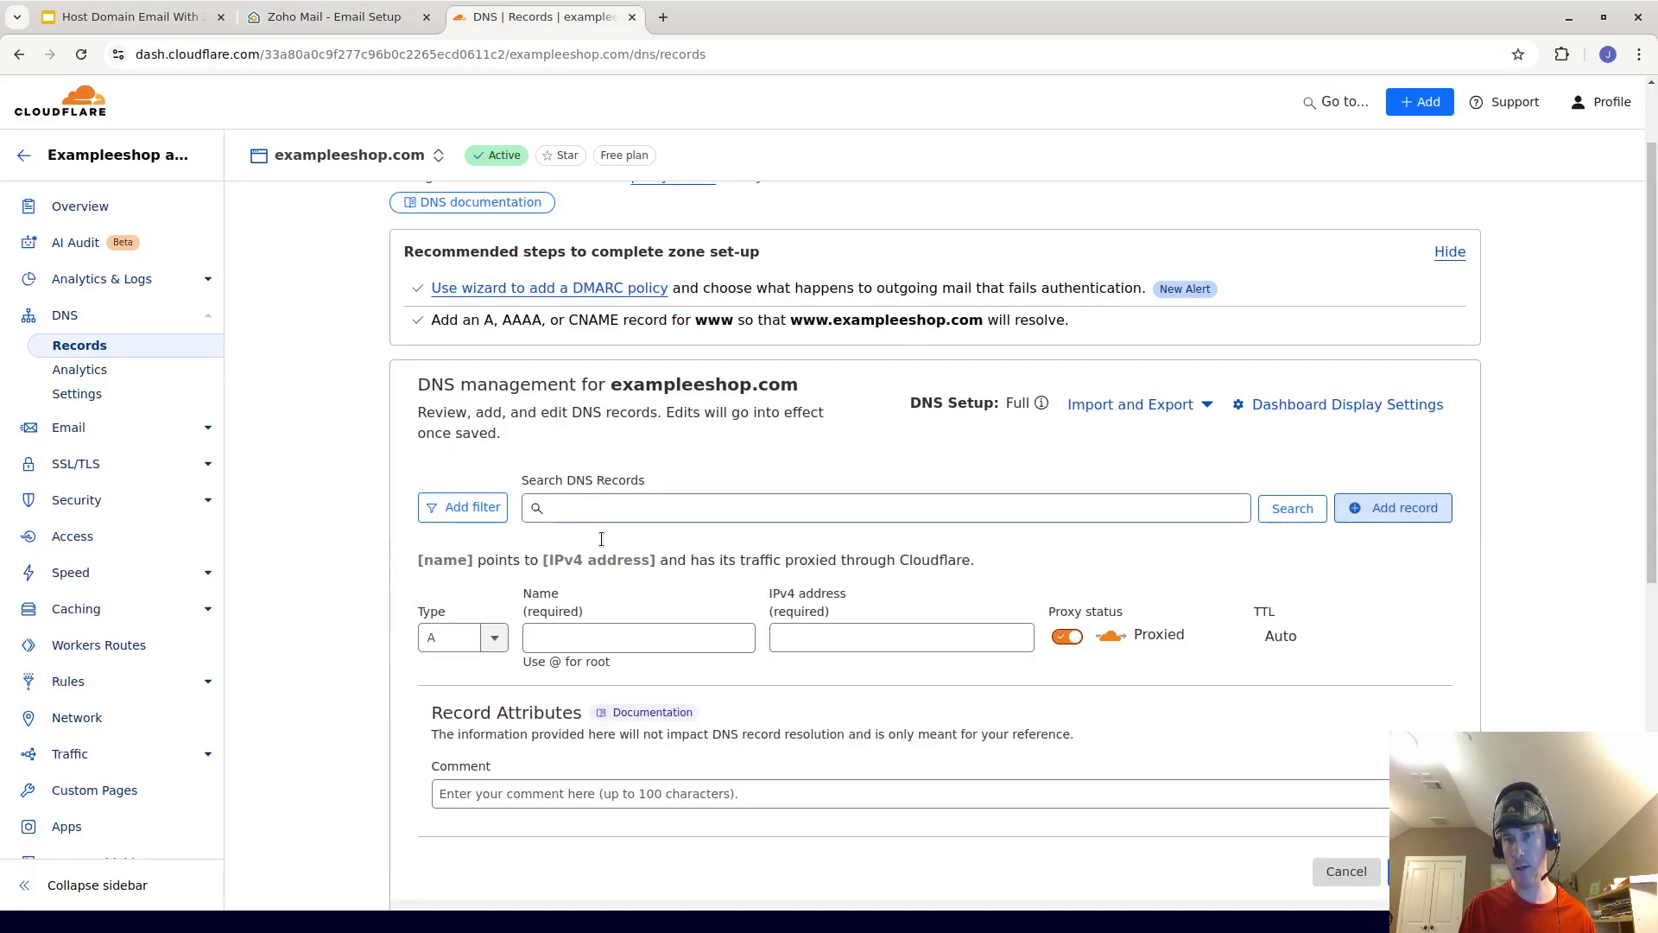
{"action": "left_click", "coordinate": [492, 636]}
{"action": "scroll", "coordinate": [473, 736], "scroll_direction": "down", "scroll_amount": 5}
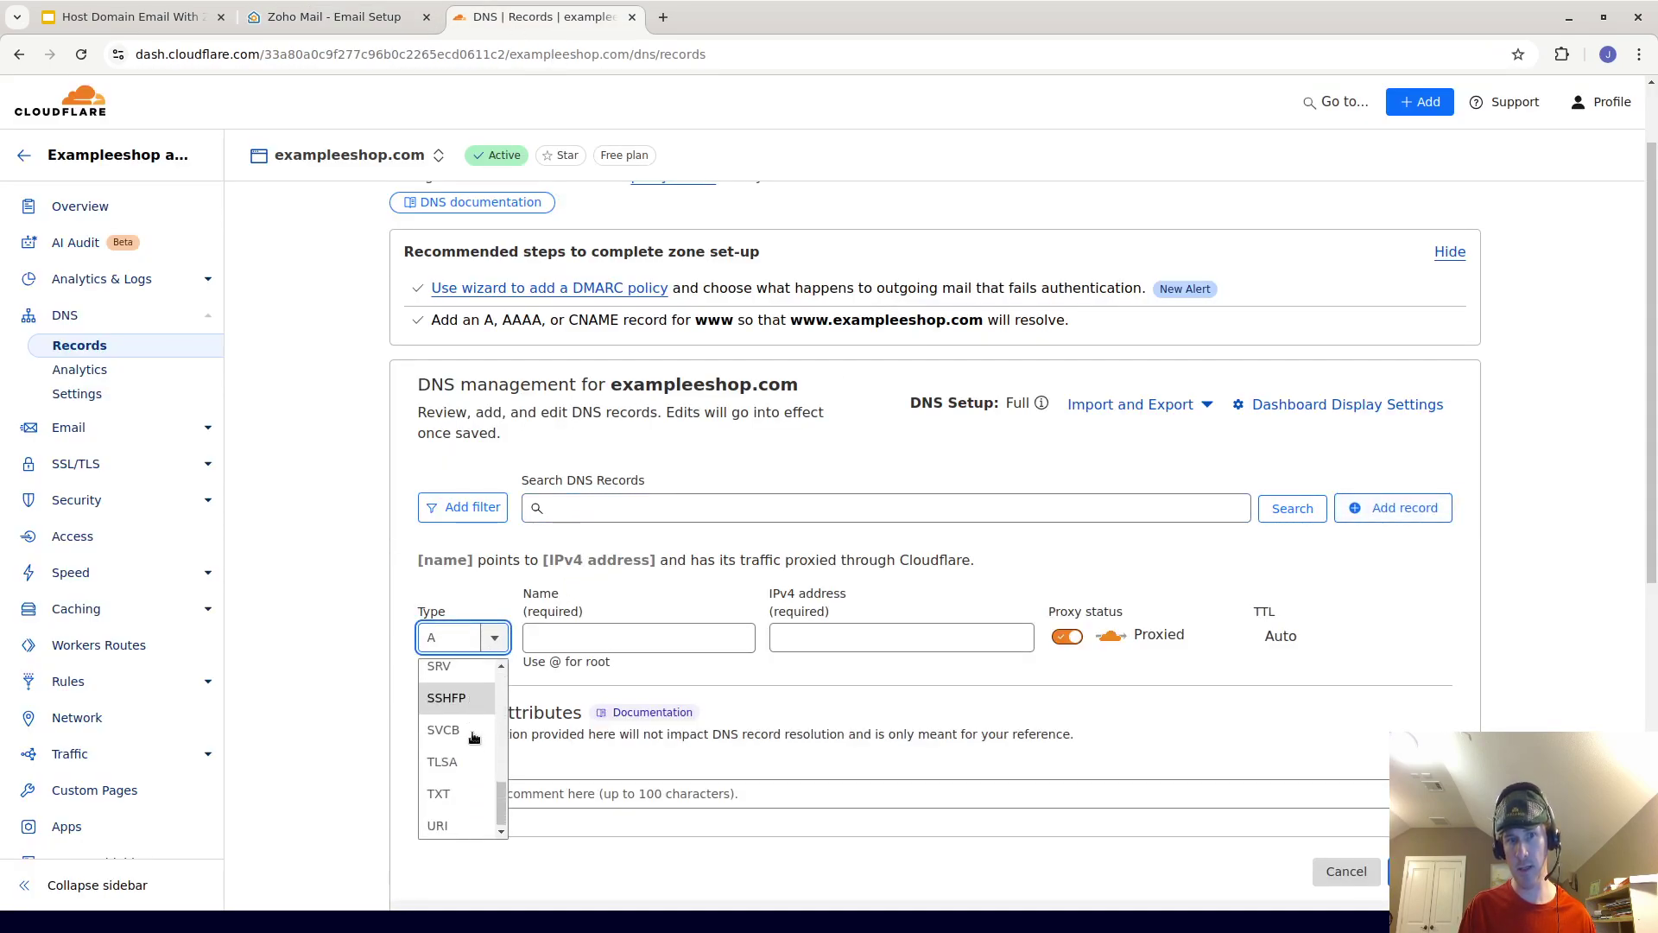
{"action": "left_click", "coordinate": [439, 793]}
{"action": "left_click", "coordinate": [630, 637]}
{"action": "type", "text": "@"}
{"action": "left_click", "coordinate": [596, 739]}
{"action": "key", "text": "ctrl+v"}
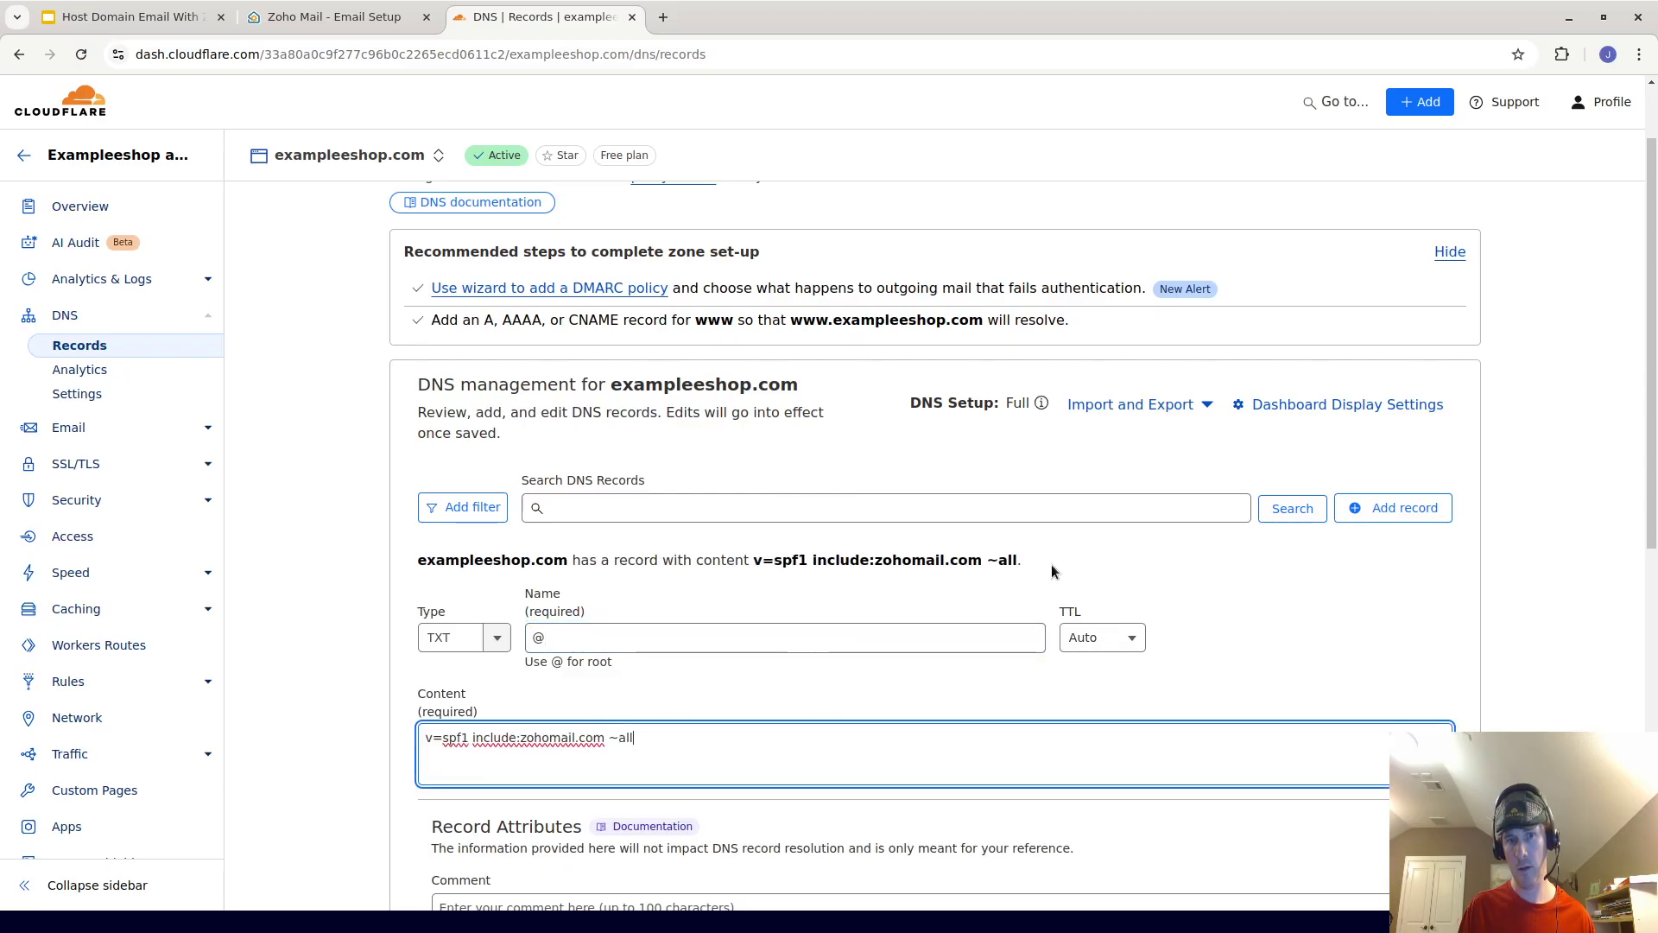
{"action": "scroll", "coordinate": [1386, 501], "scroll_direction": "down", "scroll_amount": 5}
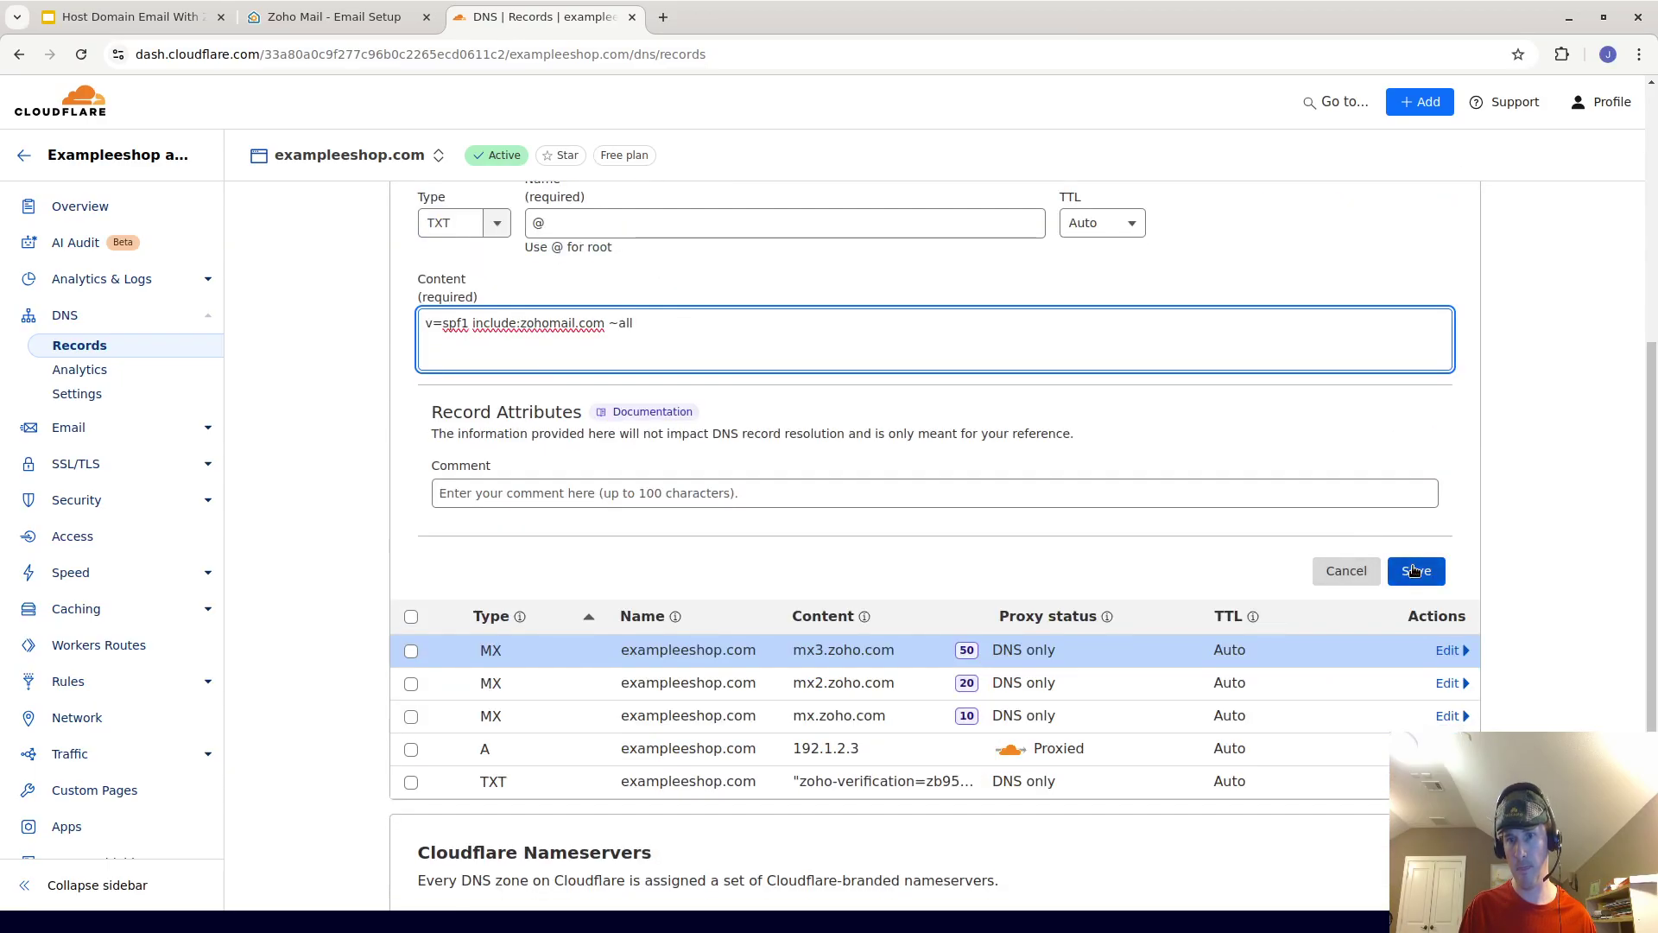
{"action": "left_click", "coordinate": [1418, 571]}
{"action": "key", "text": "ctrl+shift+Tab"}
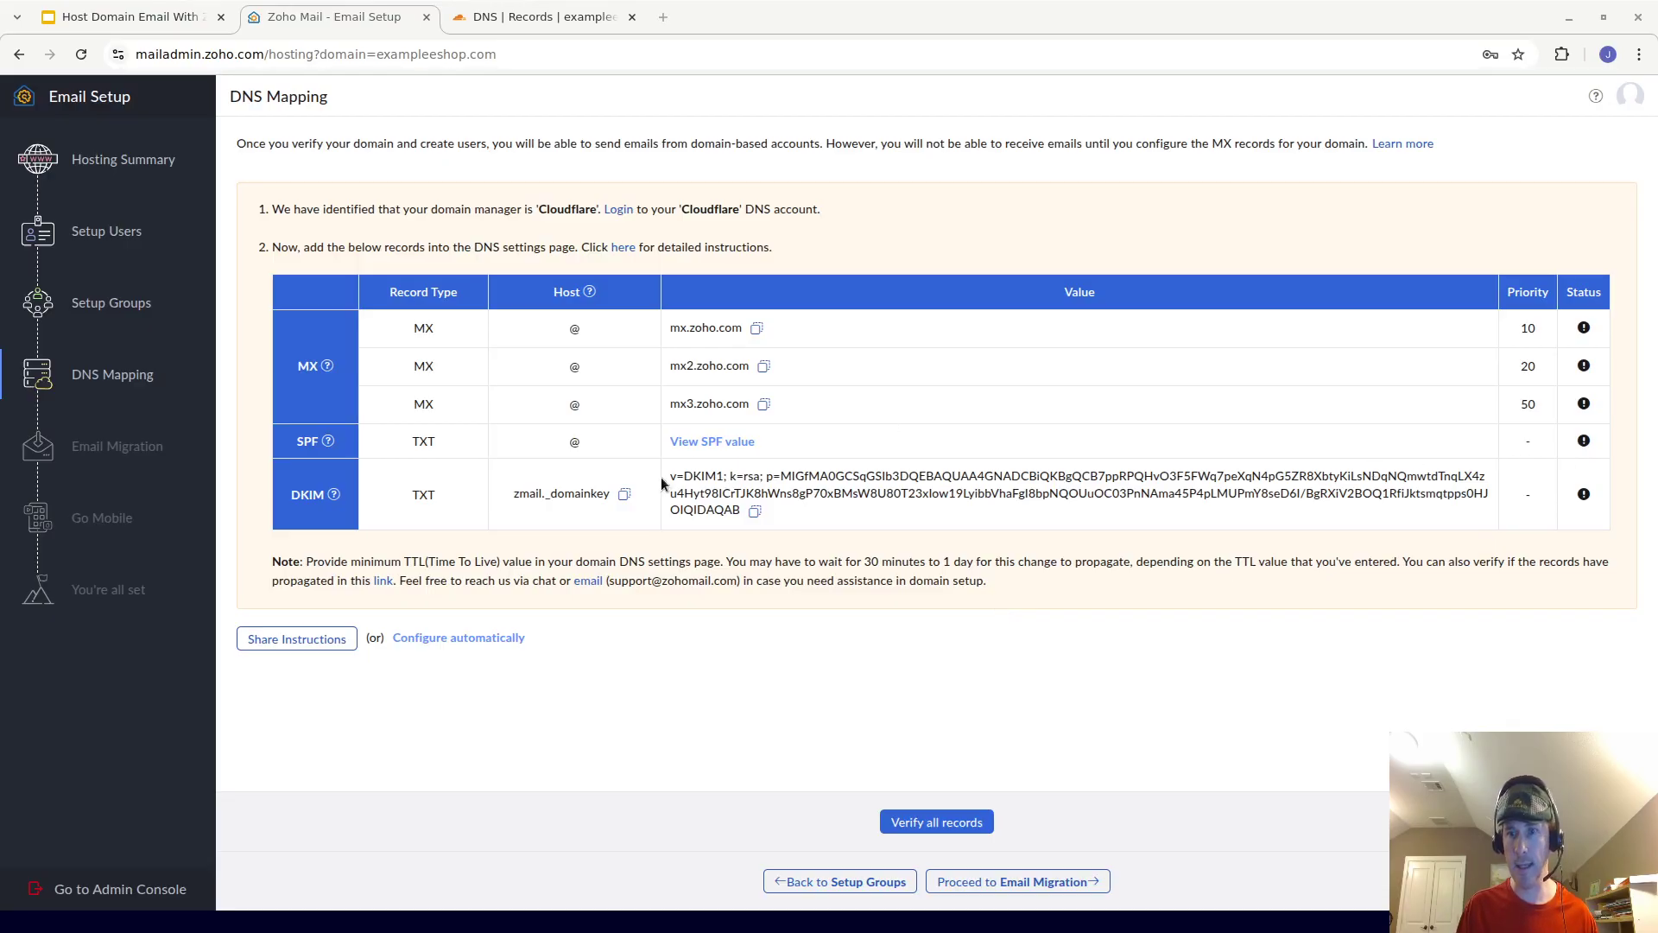
Copy the DKIM host name from Zoho's DNS Mapping list
{"action": "double_click", "coordinate": [547, 499]}
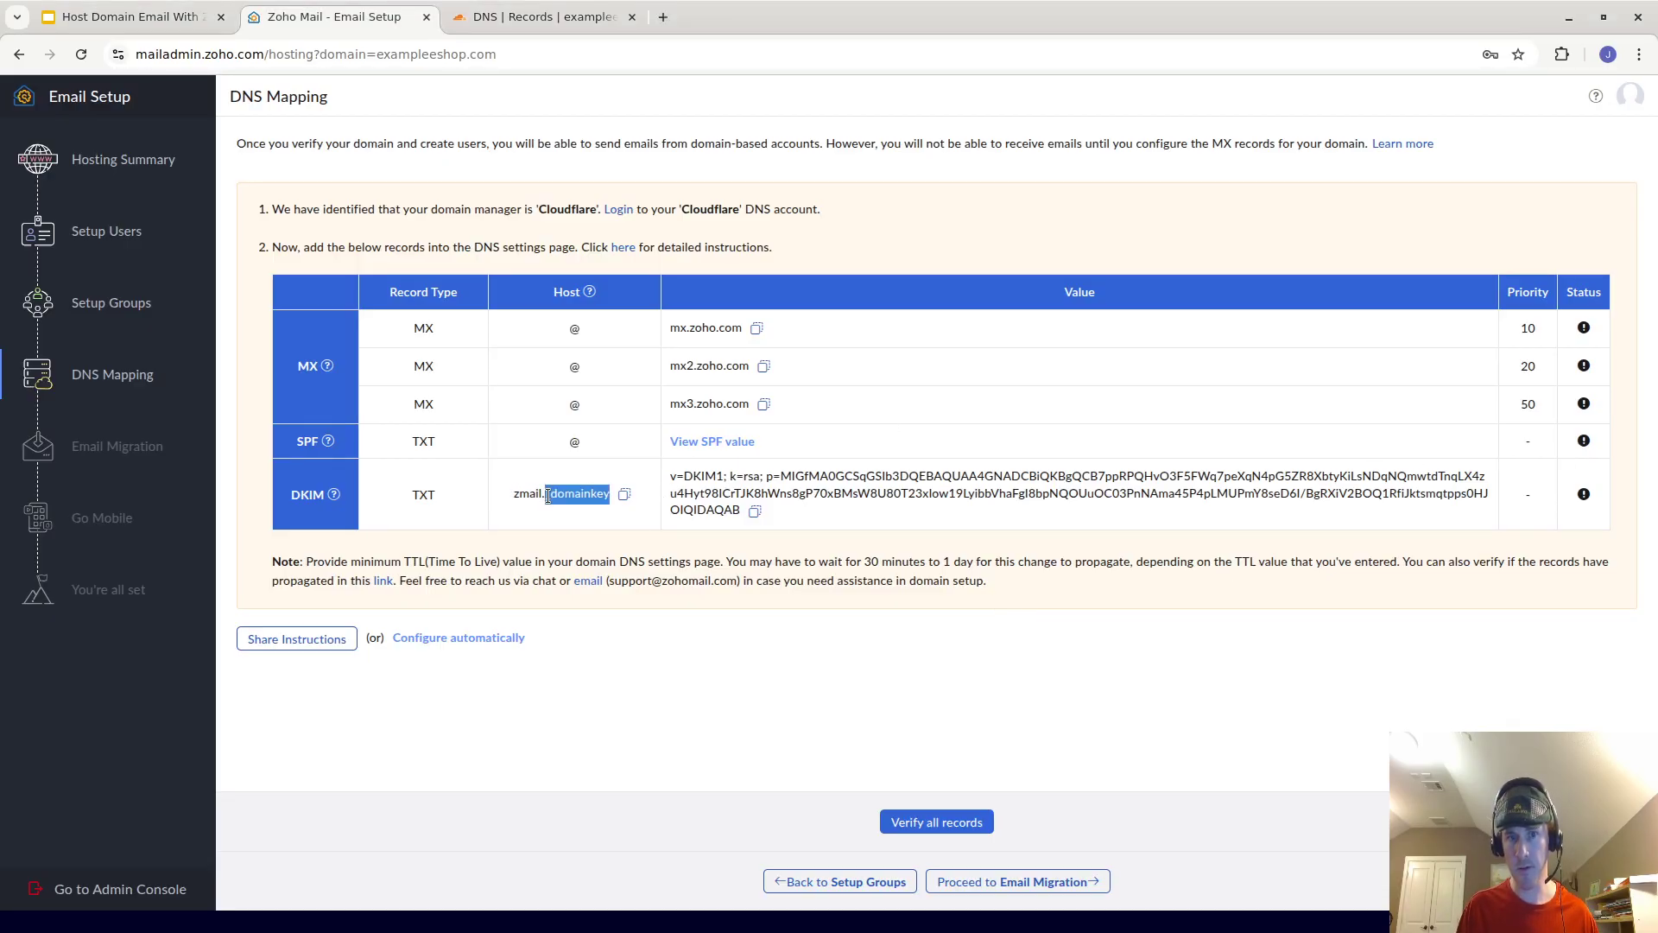
{"action": "left_click", "coordinate": [573, 498]}
{"action": "left_click", "coordinate": [624, 496]}
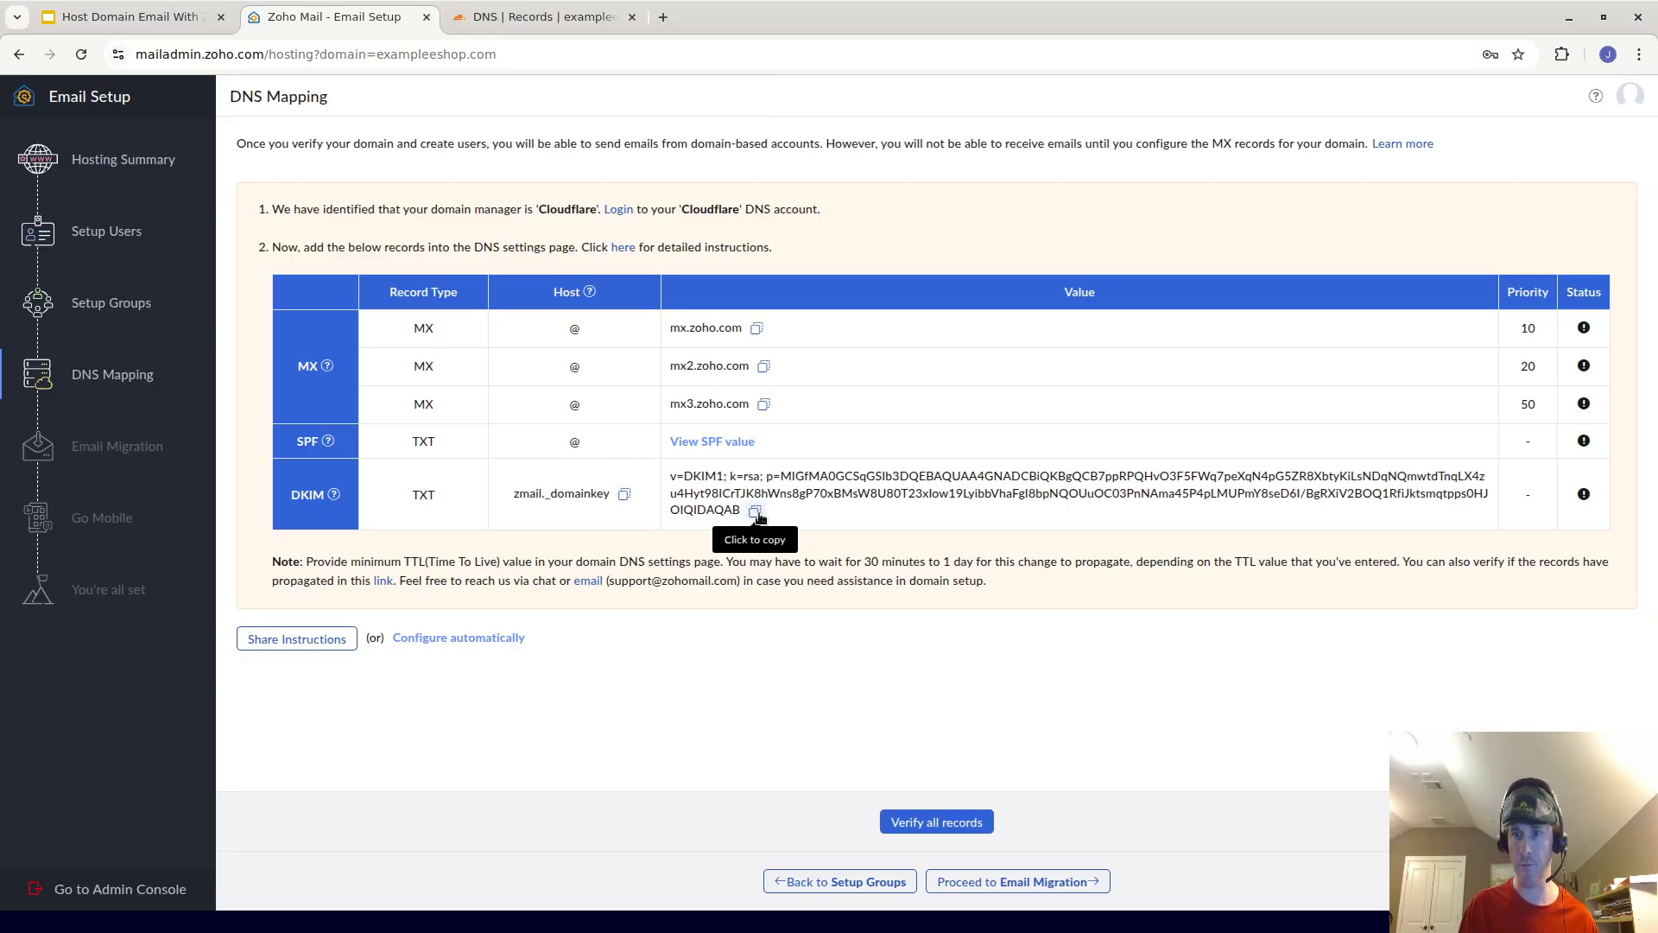
{"action": "left_click", "coordinate": [623, 493]}
Start a new Cloudflare TXT record named zmail._domainkey
{"action": "left_click", "coordinate": [536, 16]}
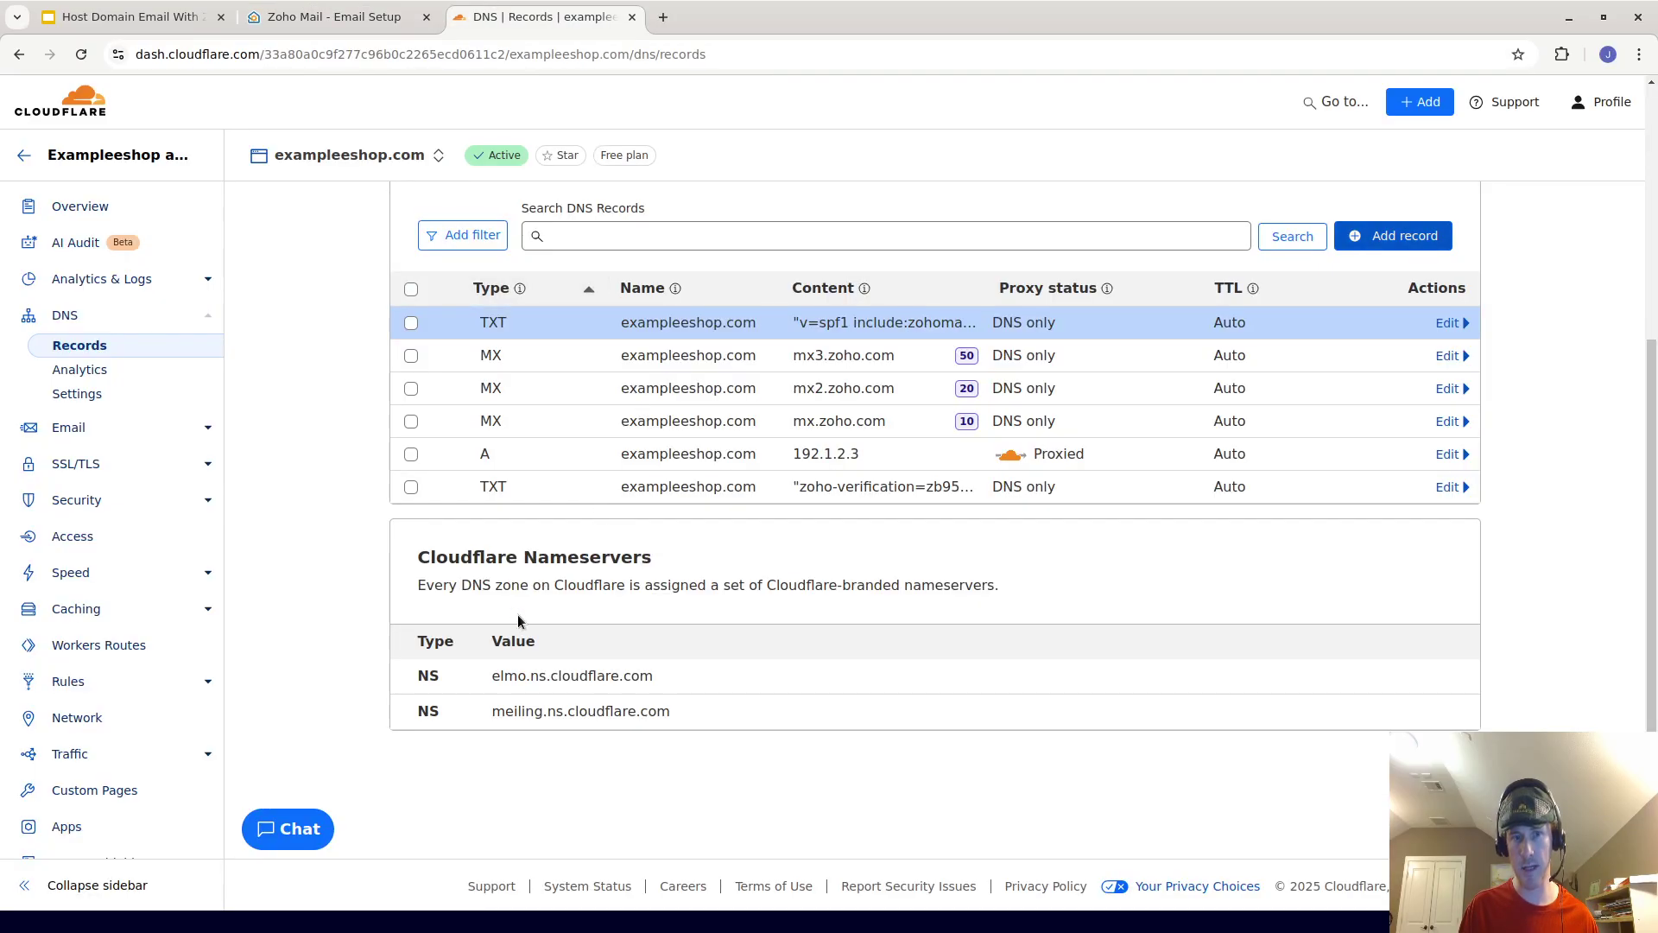
{"action": "left_click", "coordinate": [1371, 241]}
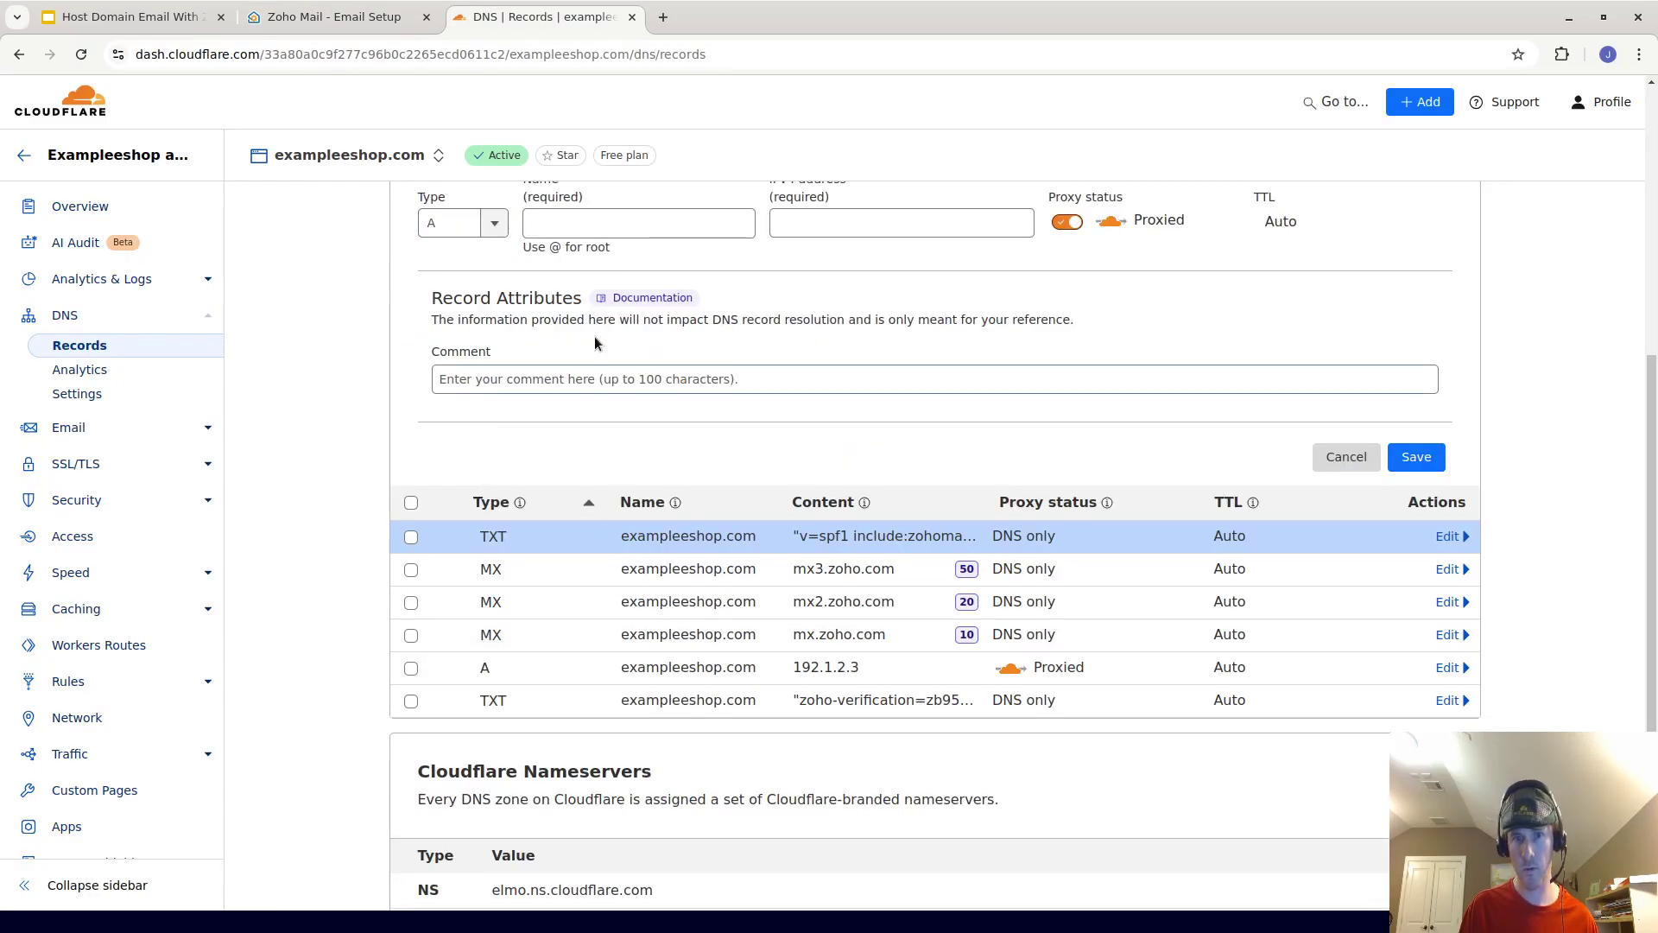
{"action": "left_click", "coordinate": [494, 223]}
{"action": "scroll", "coordinate": [481, 352], "scroll_direction": "down", "scroll_amount": 3}
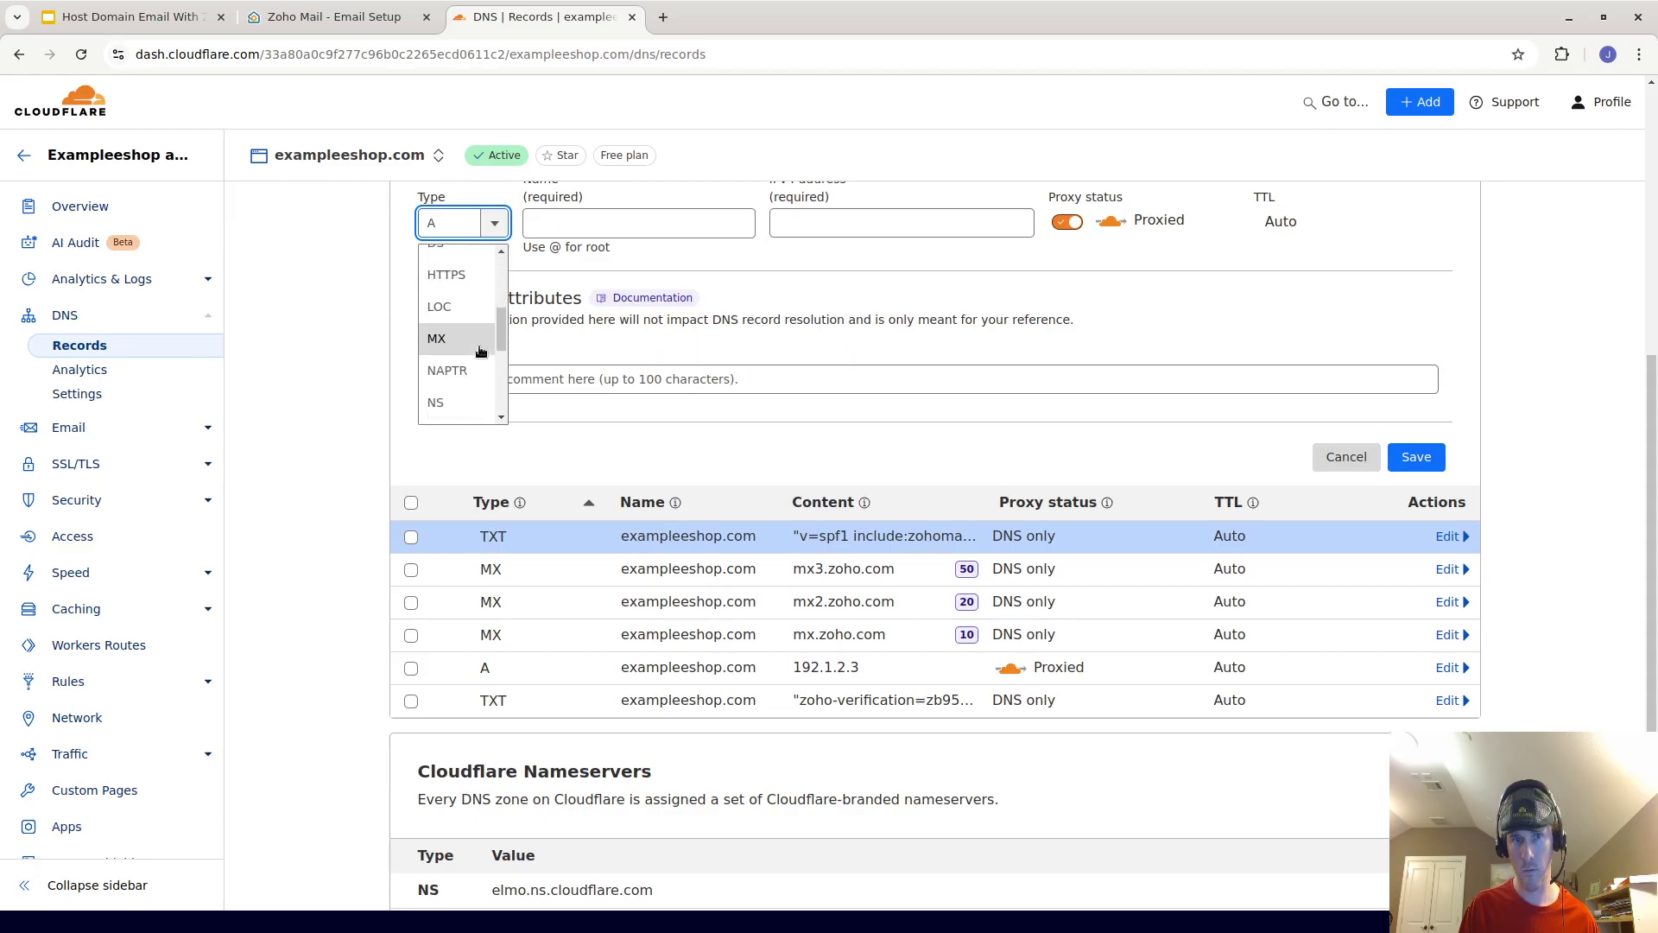
{"action": "scroll", "coordinate": [482, 351], "scroll_direction": "down", "scroll_amount": 3}
{"action": "left_click", "coordinate": [466, 338]}
{"action": "left_click", "coordinate": [594, 228]}
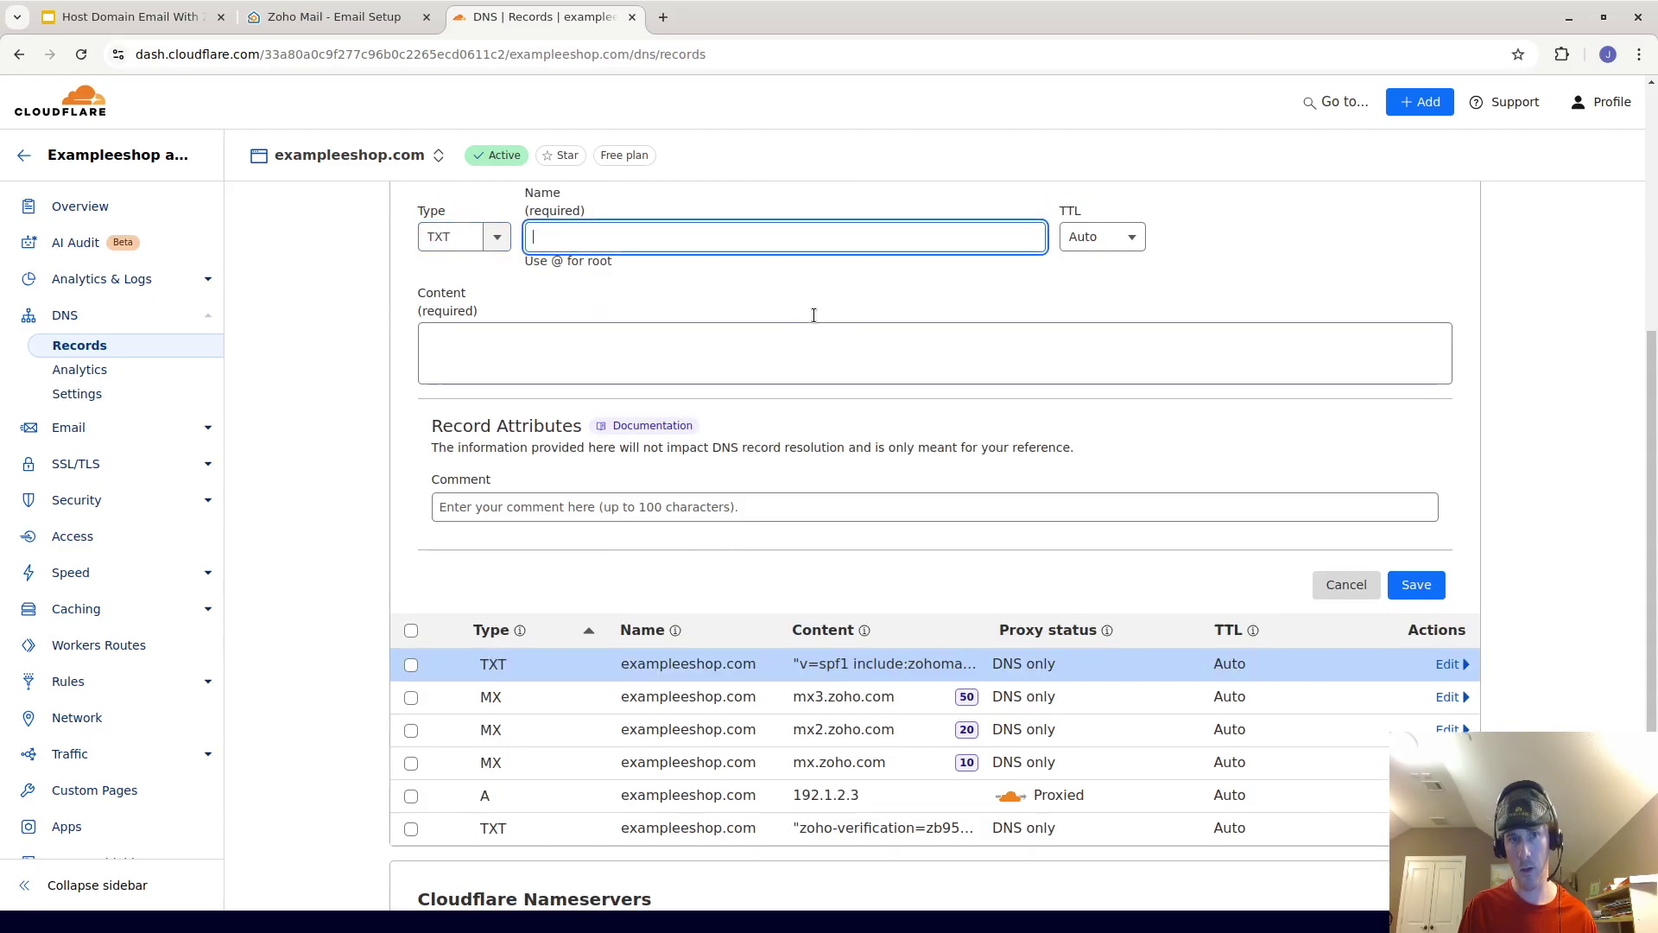
{"action": "scroll", "coordinate": [813, 315], "scroll_direction": "up", "scroll_amount": 2}
{"action": "type", "text": "@"}
{"action": "key", "text": "Tab"}
{"action": "key", "text": "ctrl+v"}
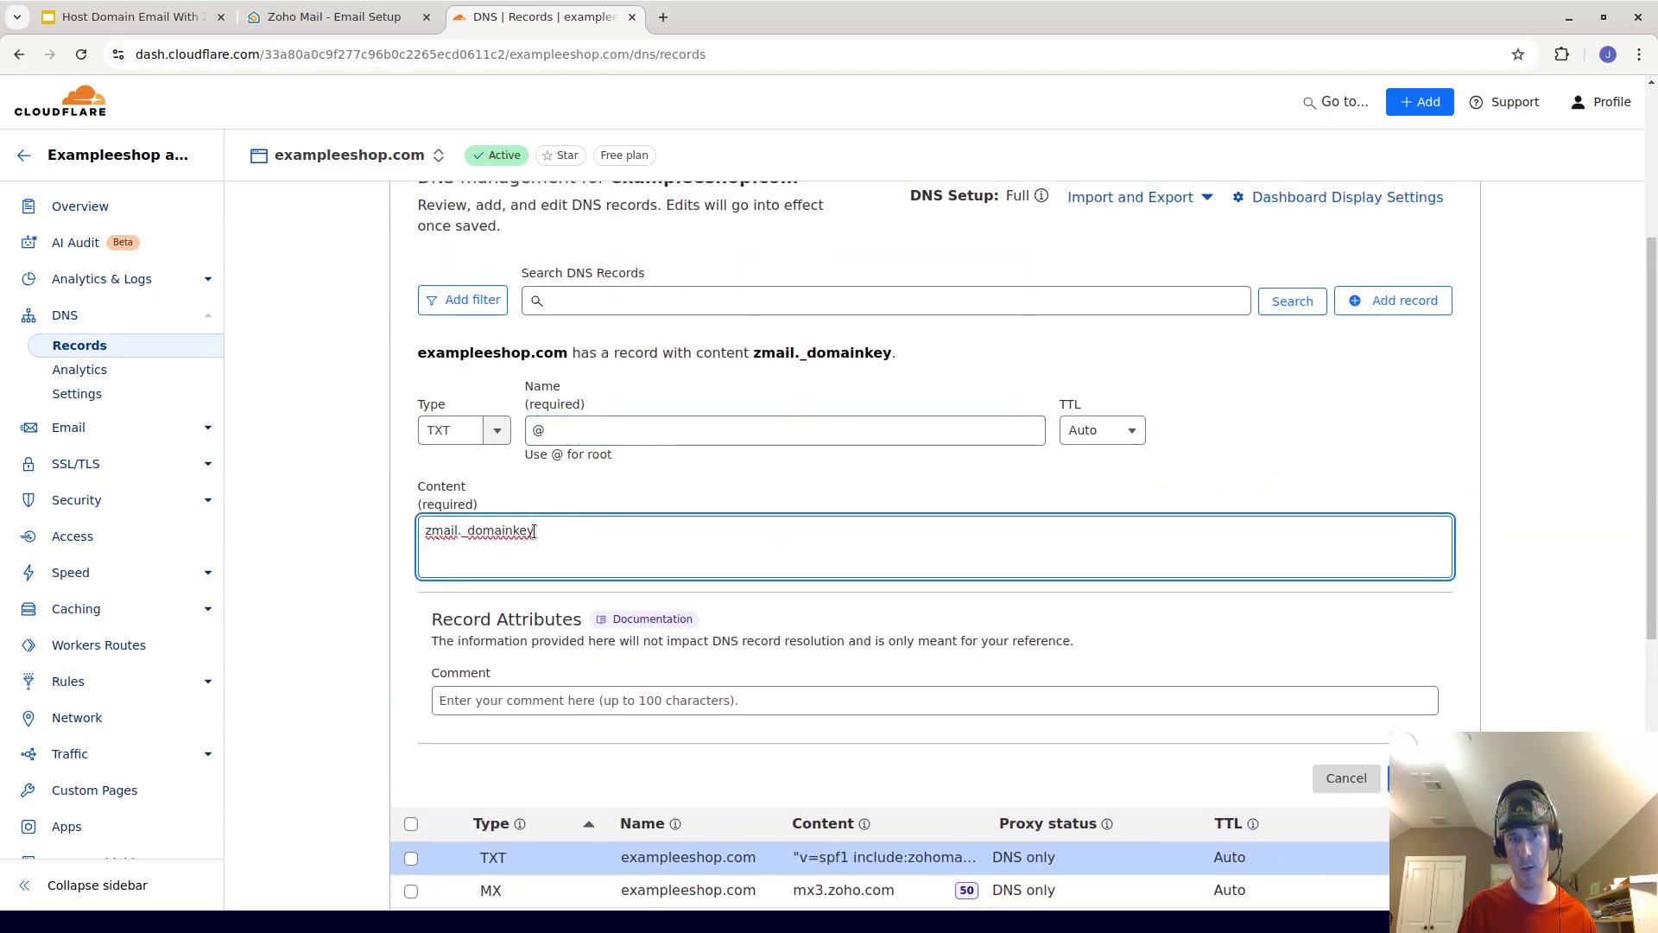
{"action": "key", "text": "ctrl+a"}
{"action": "key", "text": "ctrl+x"}
{"action": "key", "text": "shift+Tab"}
{"action": "key", "text": "ctrl+v"}
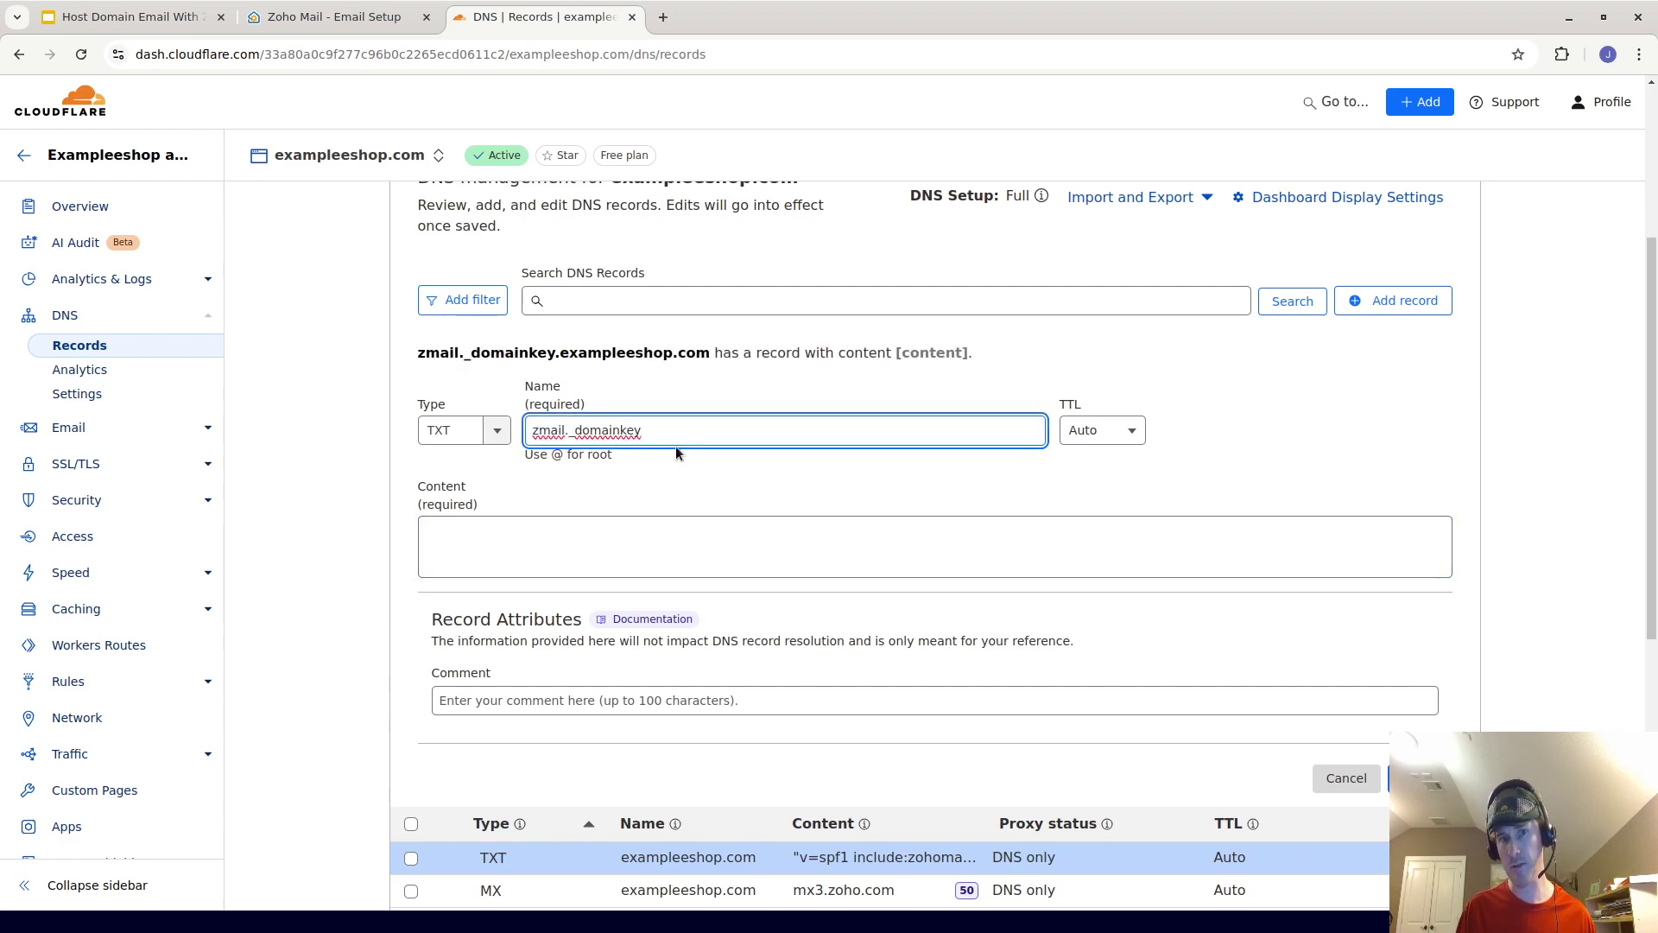
Paste Zoho's DKIM key as the record content and save the zmail._domainkey record
{"action": "left_click", "coordinate": [319, 29]}
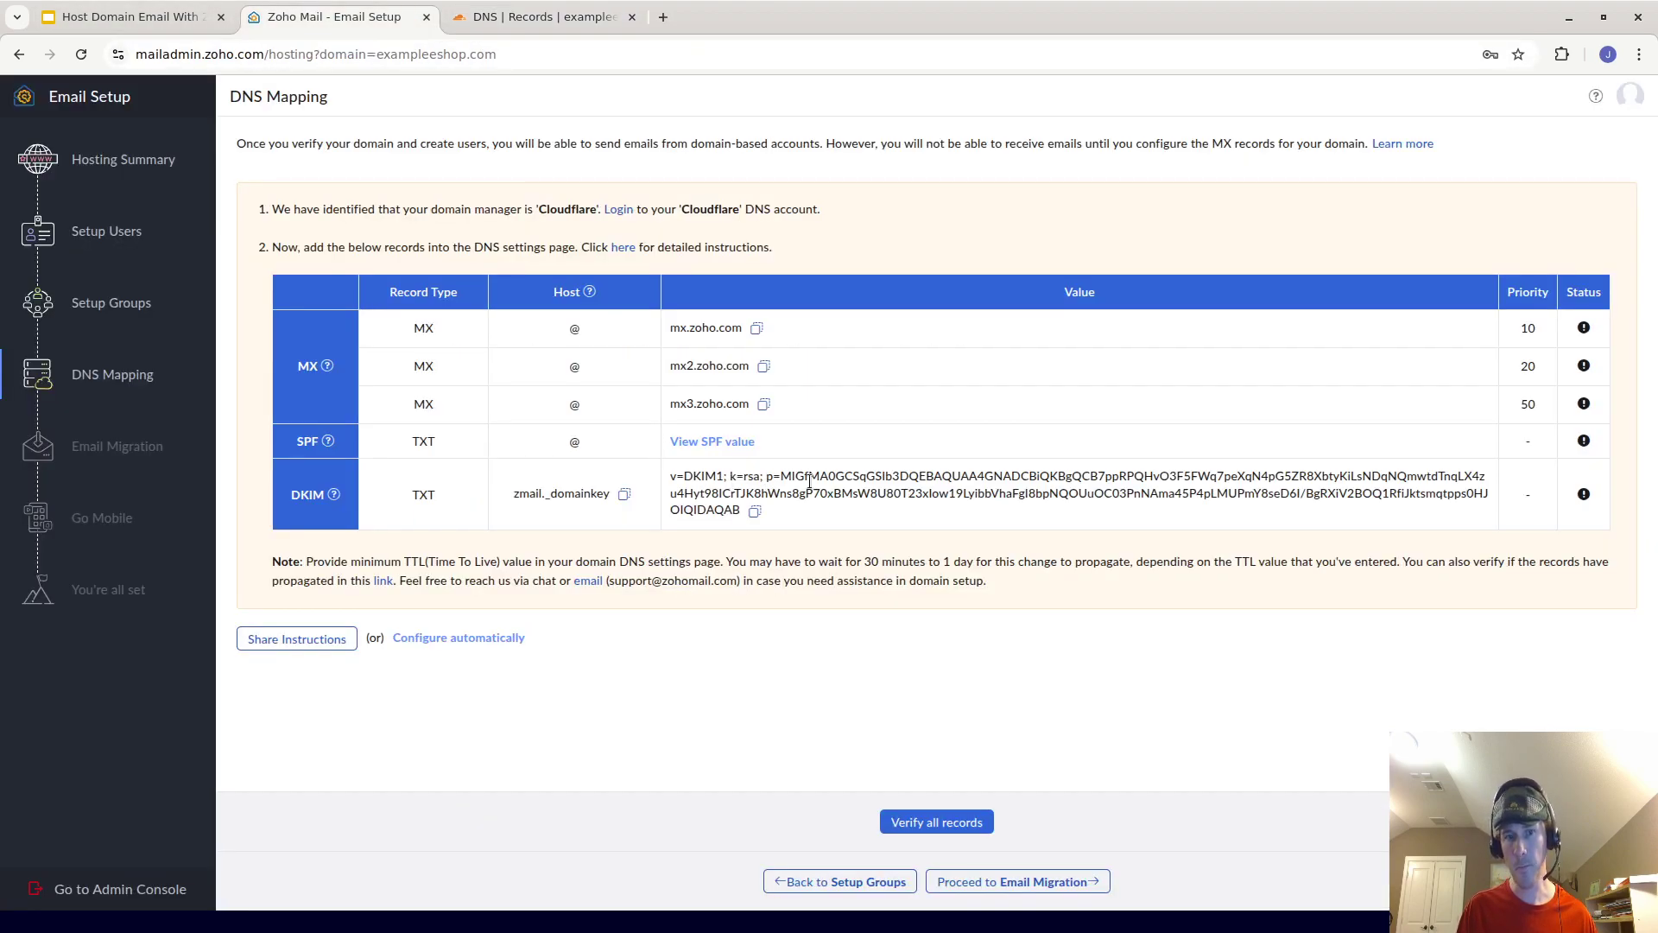
{"action": "left_click", "coordinate": [756, 513]}
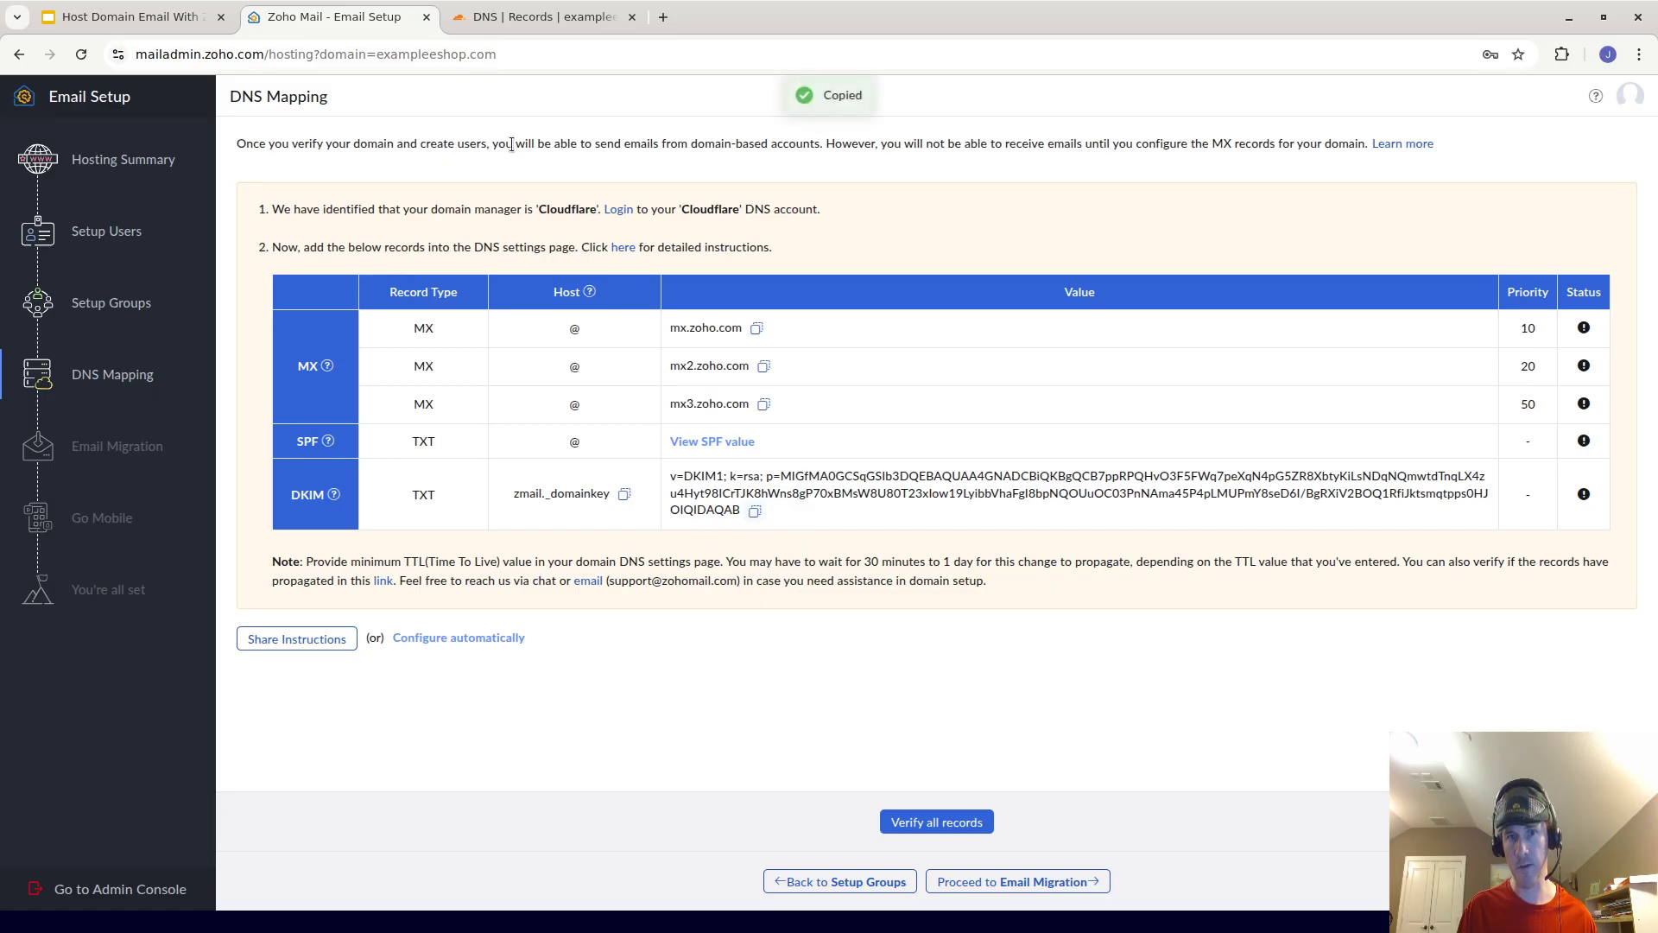
{"action": "left_click", "coordinate": [545, 16]}
{"action": "left_click", "coordinate": [578, 555]}
{"action": "key", "text": "ctrl+v"}
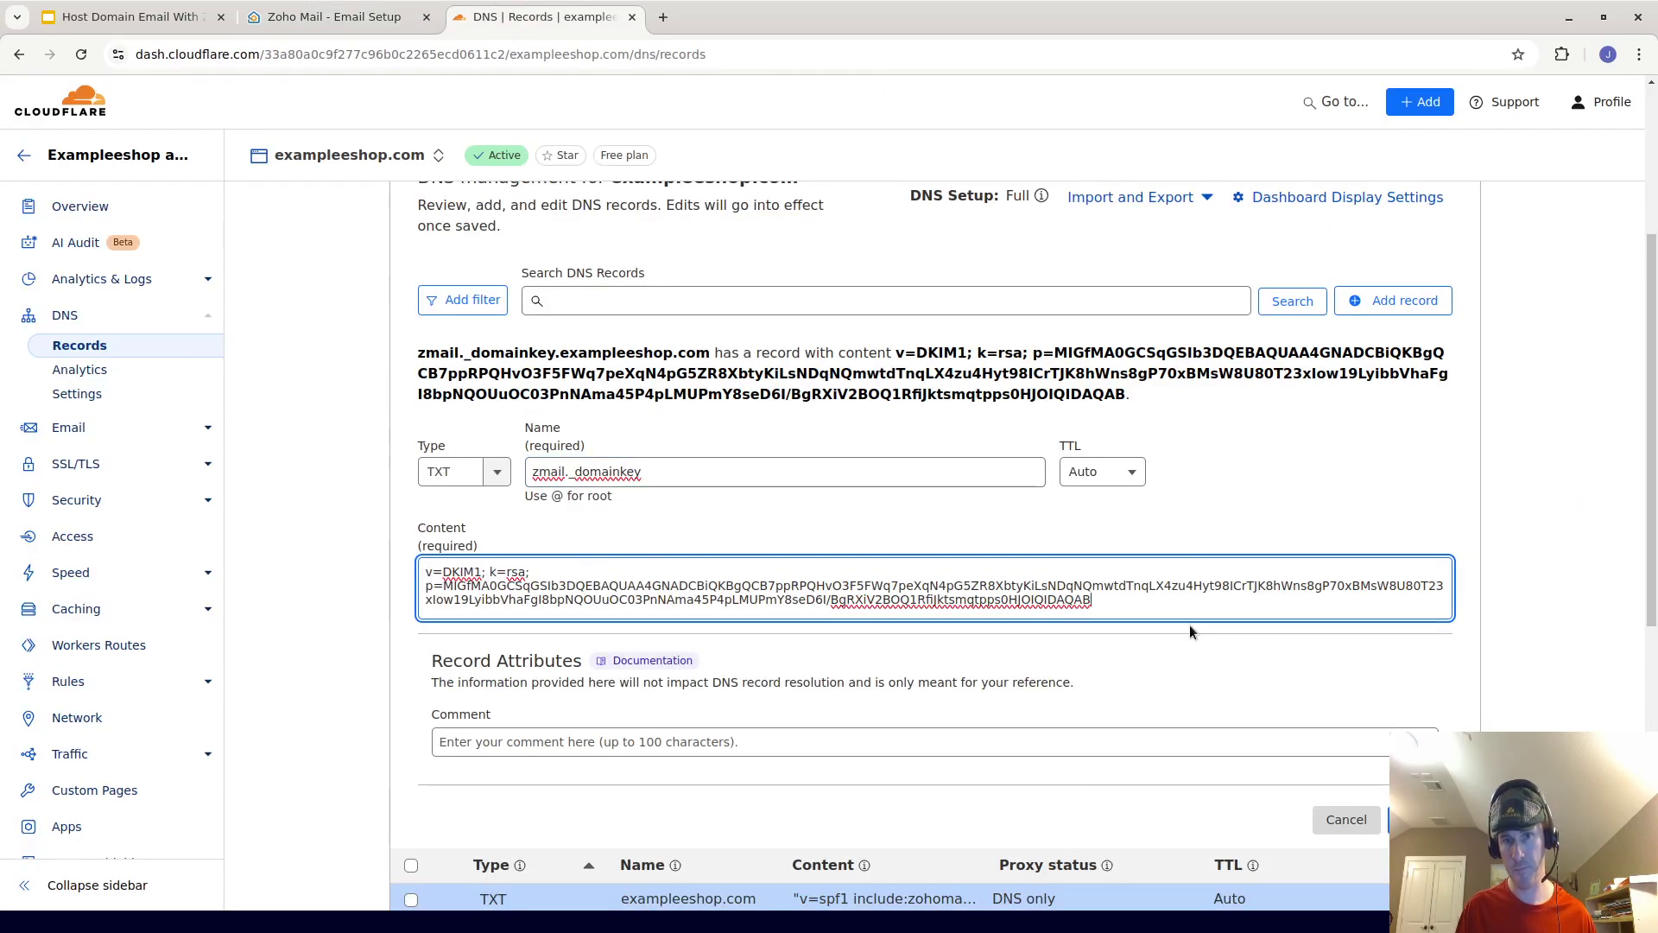
{"action": "left_click", "coordinate": [341, 16]}
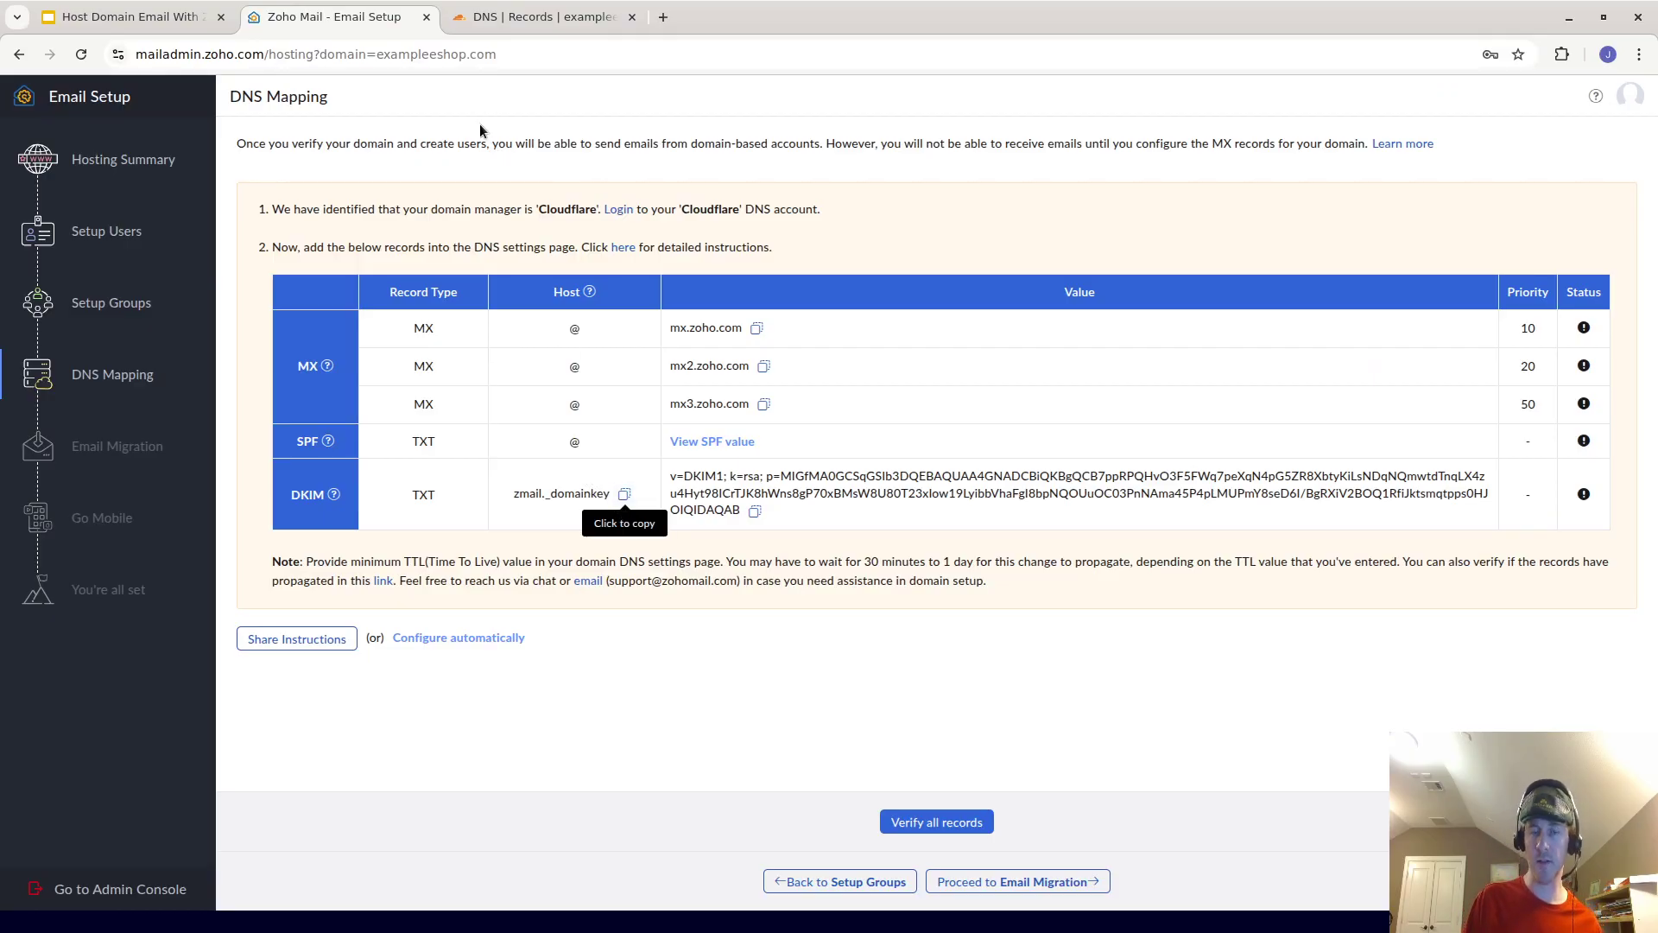
{"action": "left_click", "coordinate": [544, 16]}
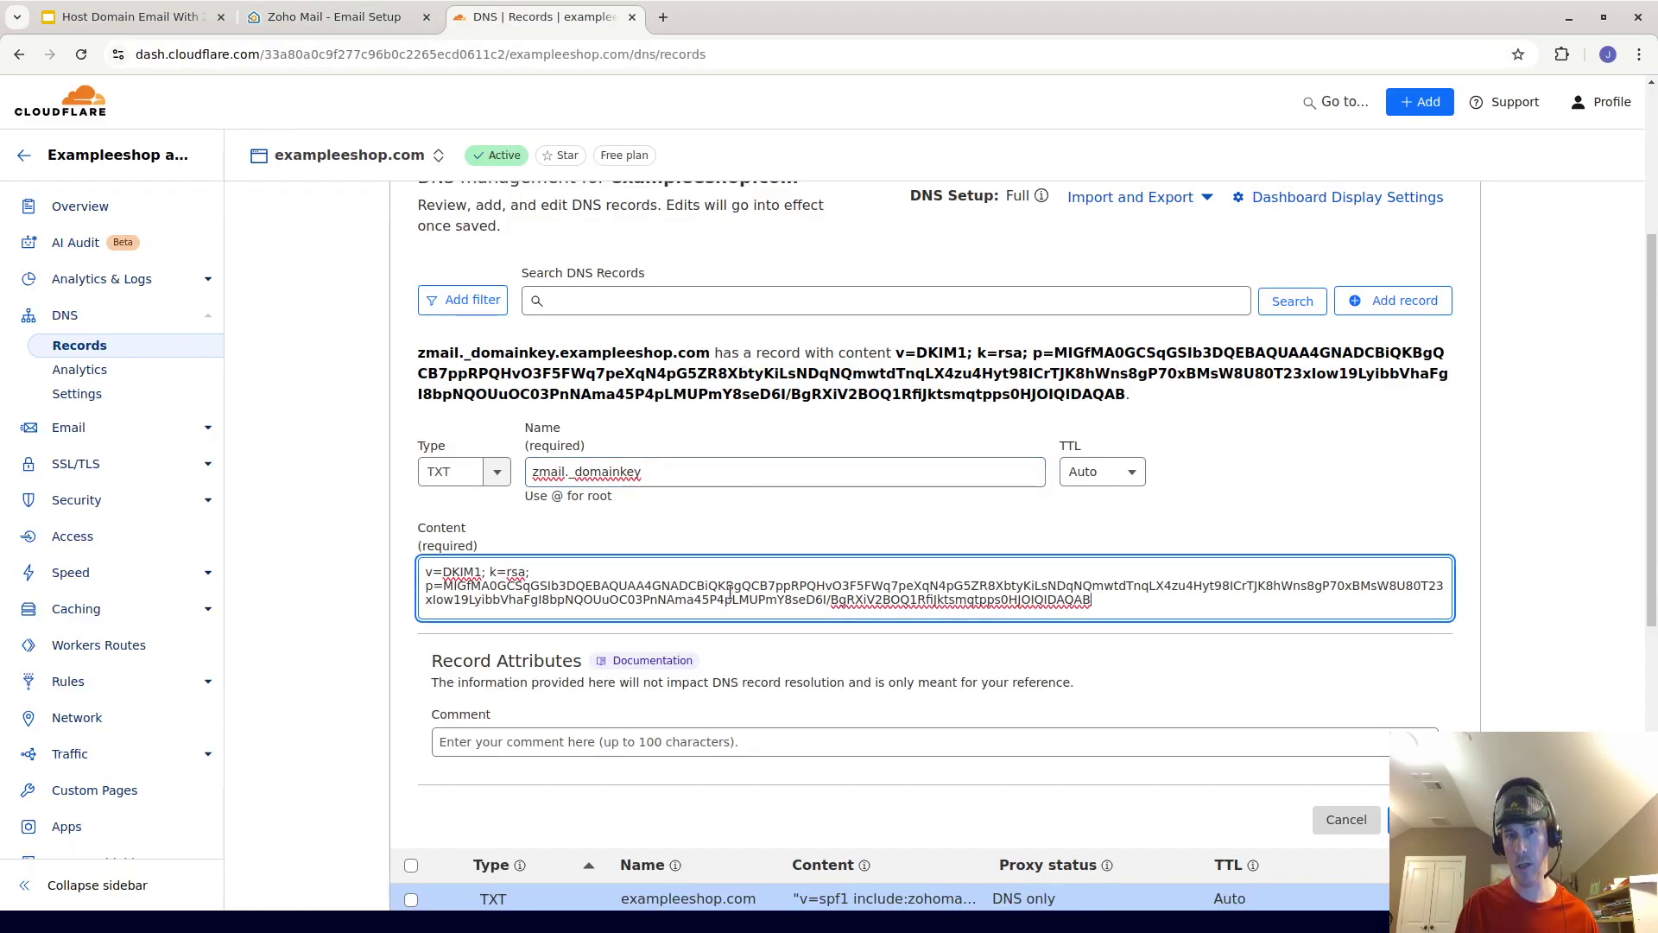
{"action": "left_click", "coordinate": [1401, 820]}
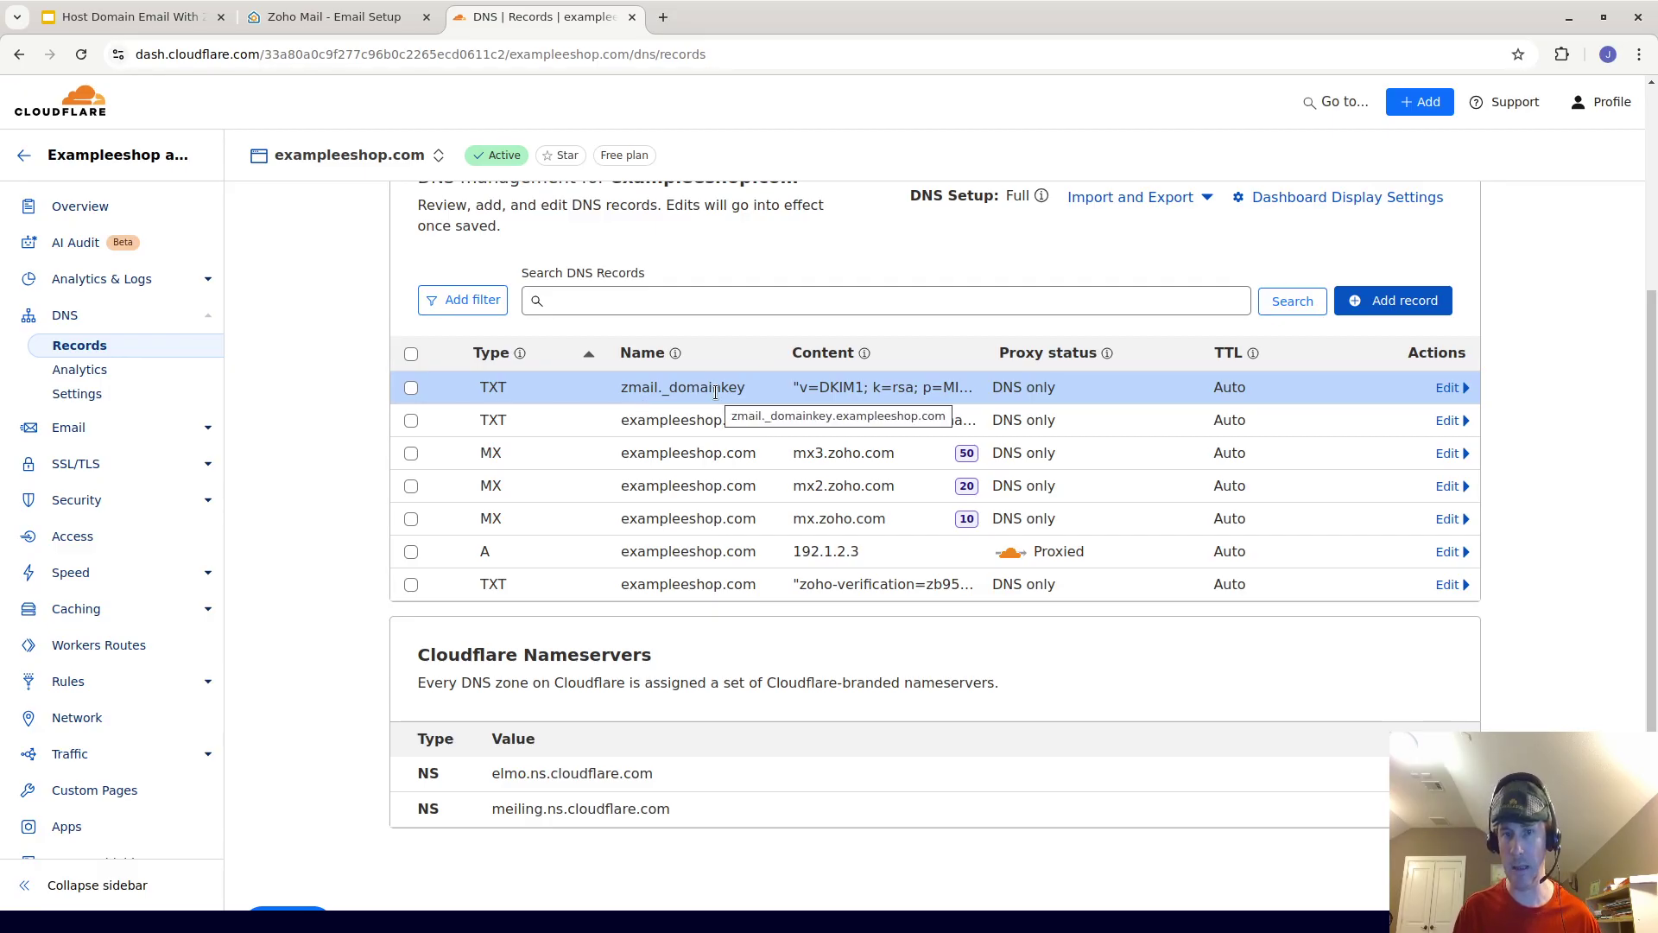
Verify all records on Zoho's DNS Mapping page, then proceed to Email Migration
{"action": "left_click", "coordinate": [350, 26]}
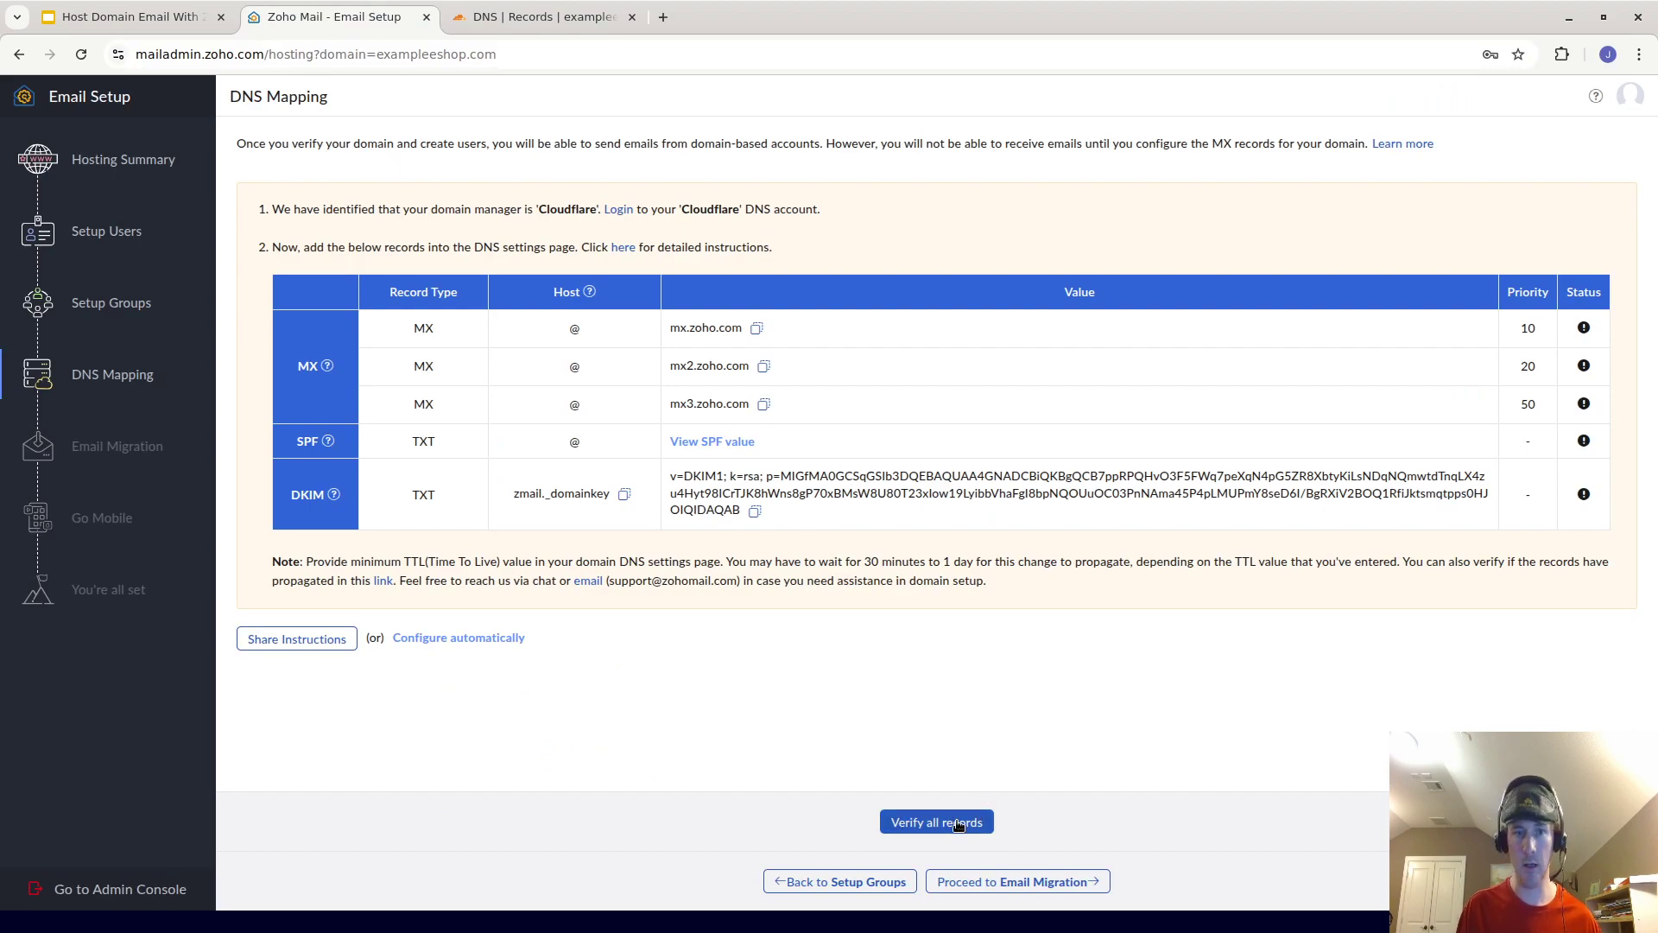
{"action": "left_click", "coordinate": [958, 824]}
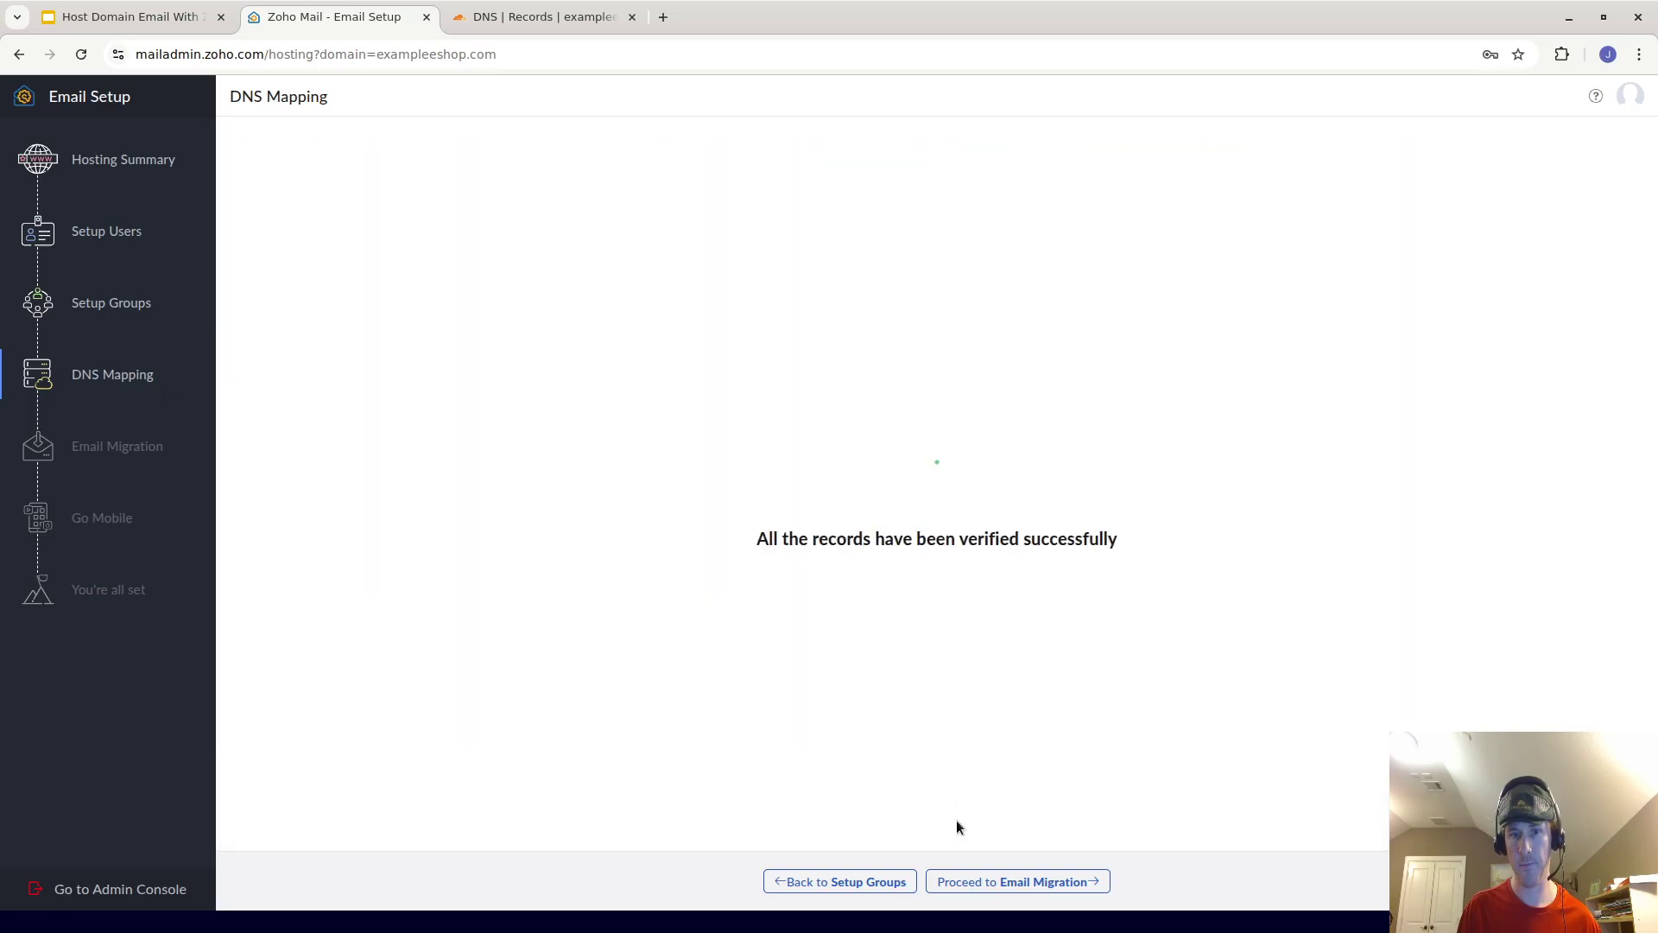
{"action": "triple_click", "coordinate": [941, 533]}
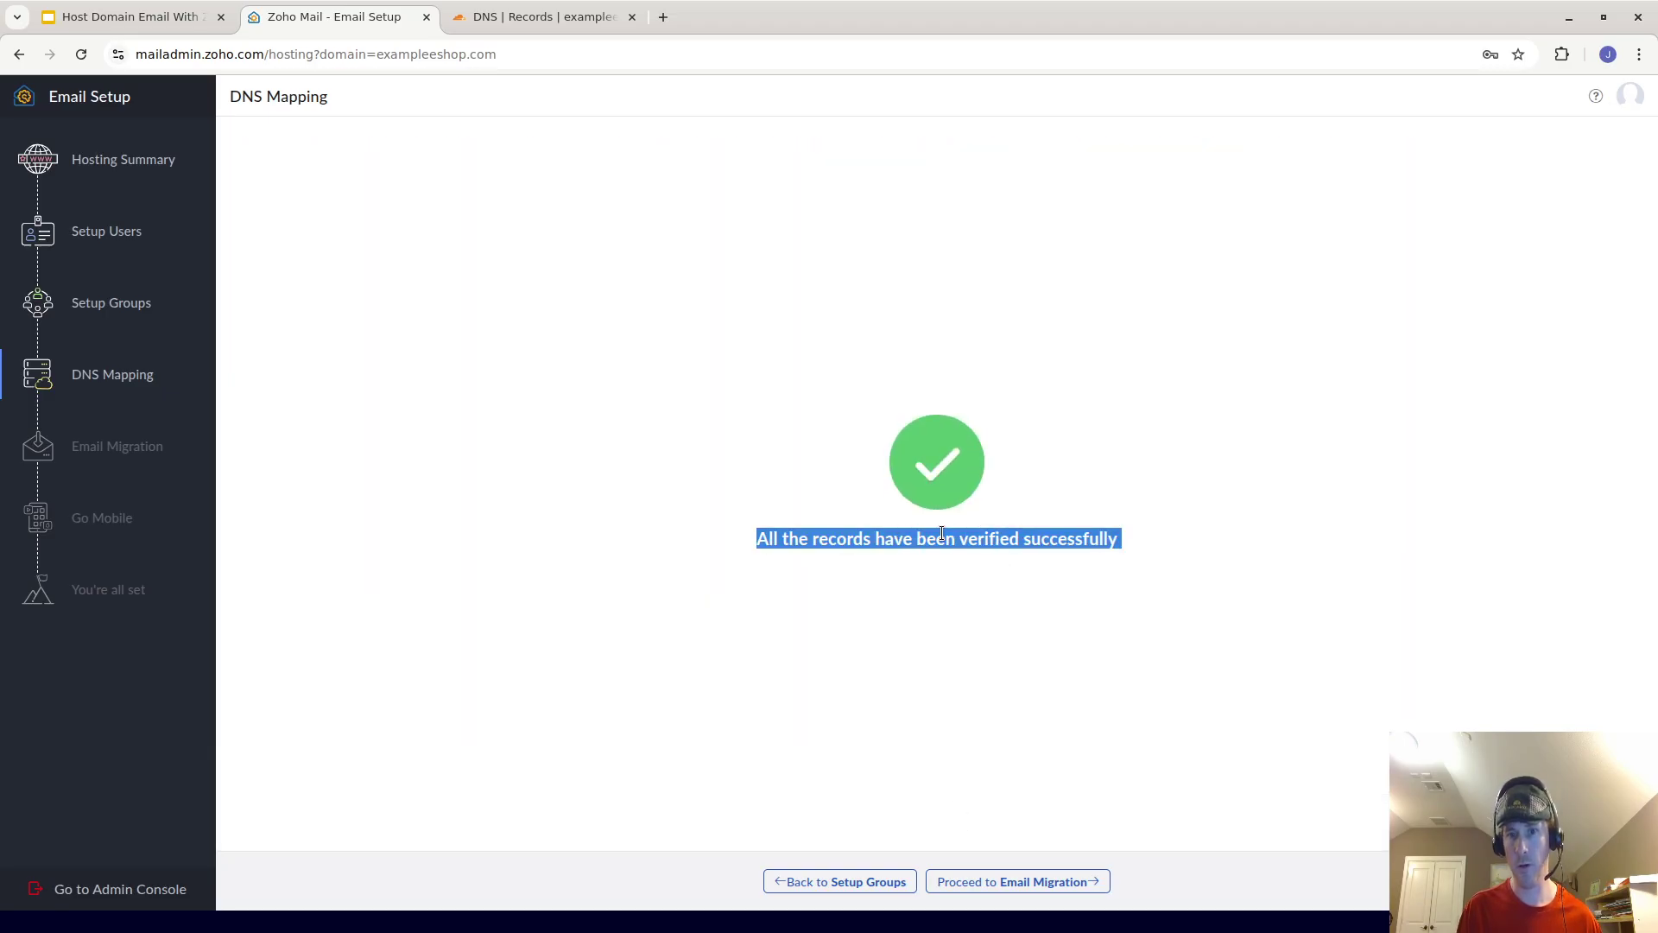
{"action": "left_click", "coordinate": [1086, 882]}
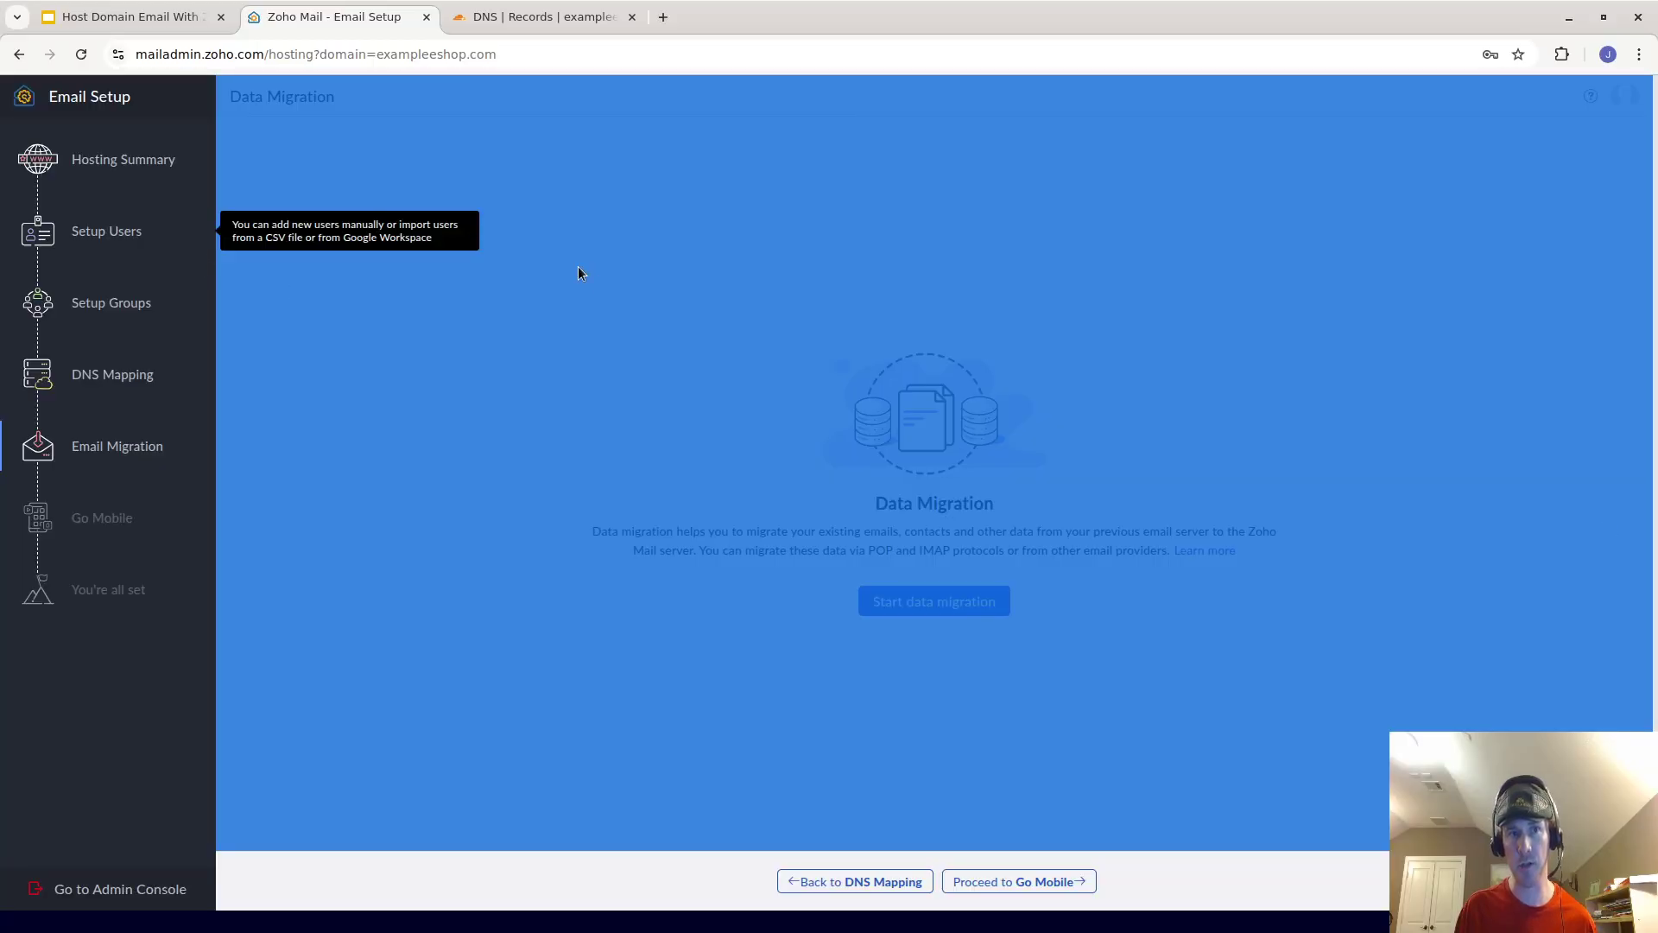
Load mail.zoho.com in a new browser tab
{"action": "left_click", "coordinate": [234, 54]}
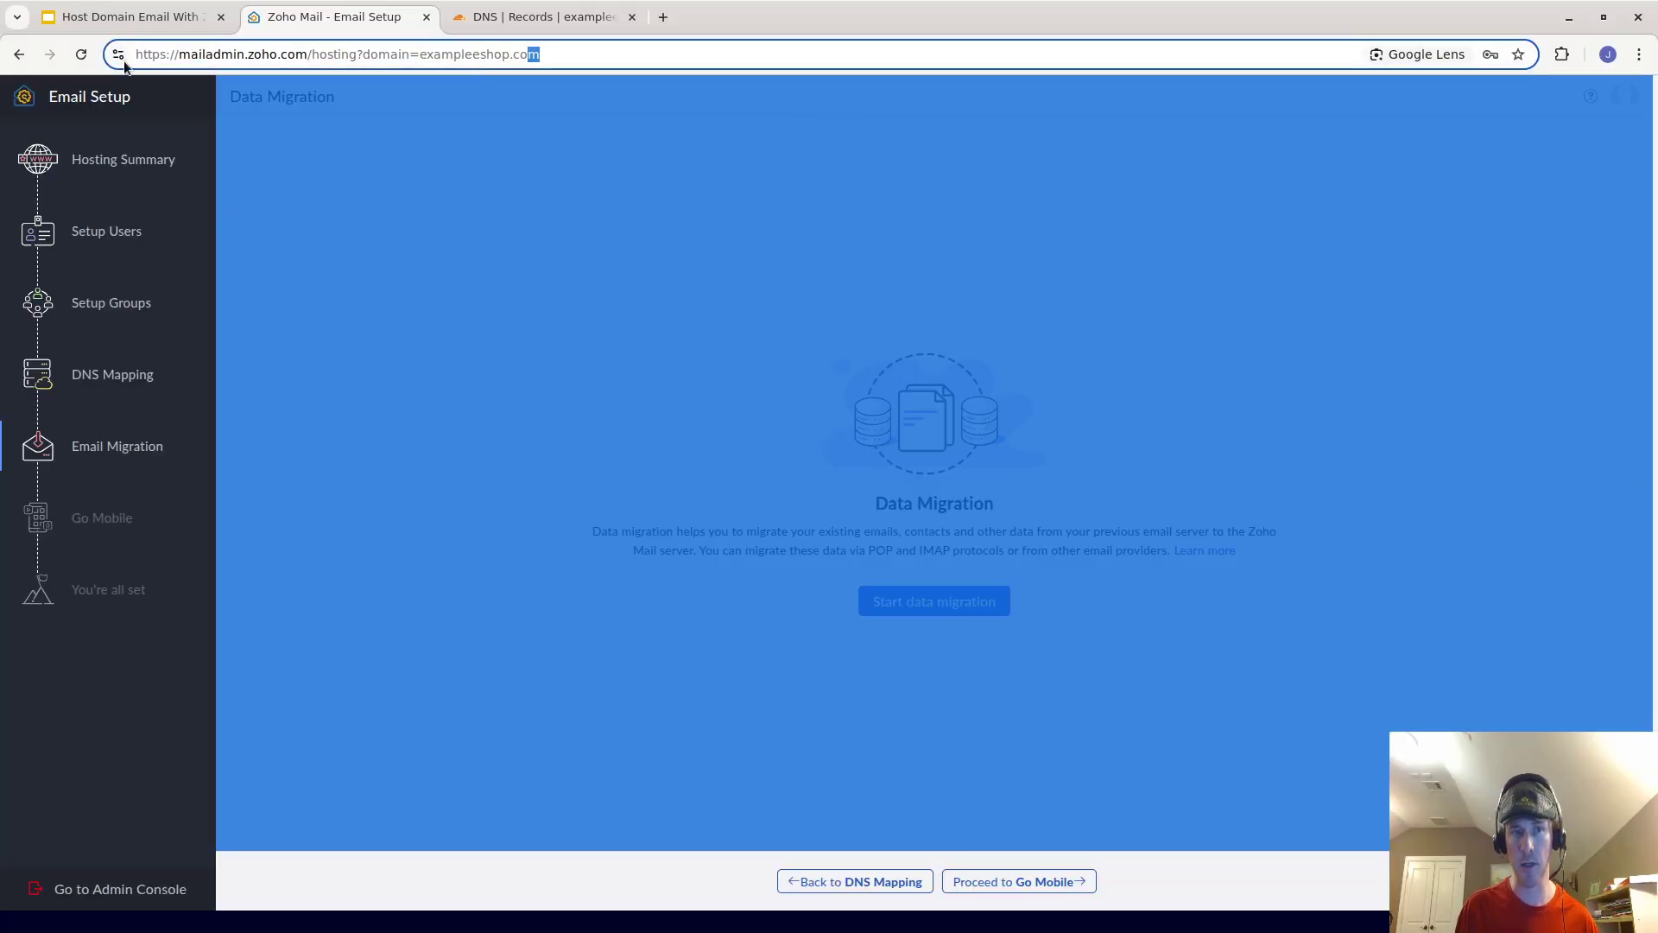
{"action": "left_click_drag", "start_coordinate": [308, 54], "coordinate": [248, 55]}
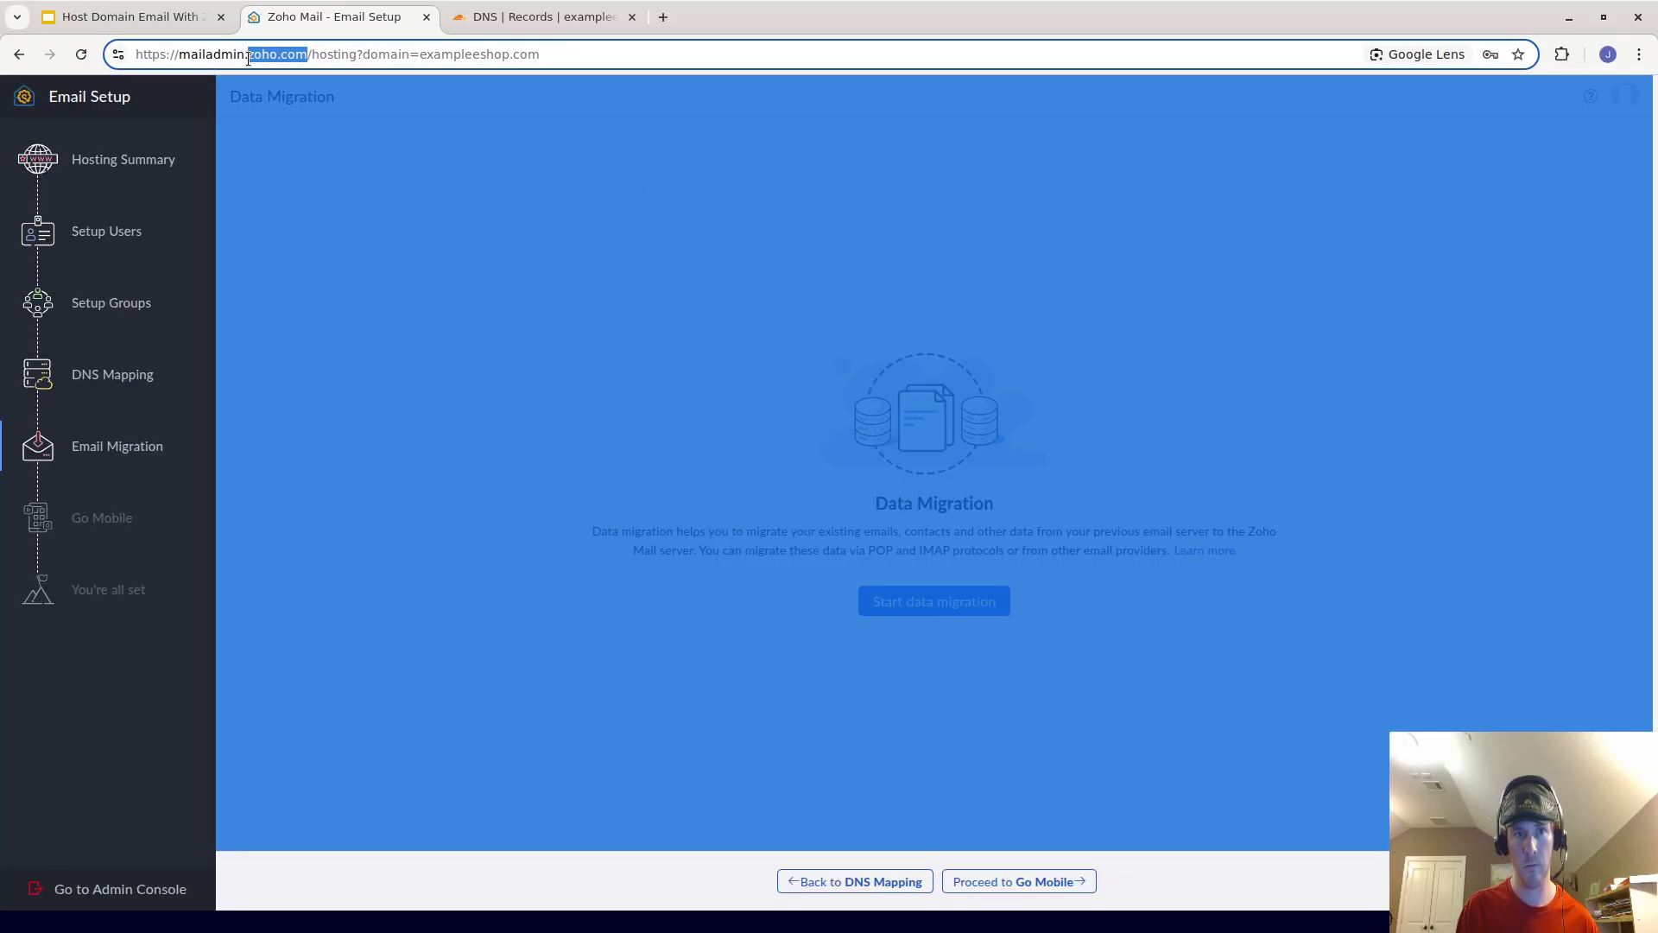
{"action": "key", "text": "ctrl+t"}
{"action": "type", "text": "mail."}
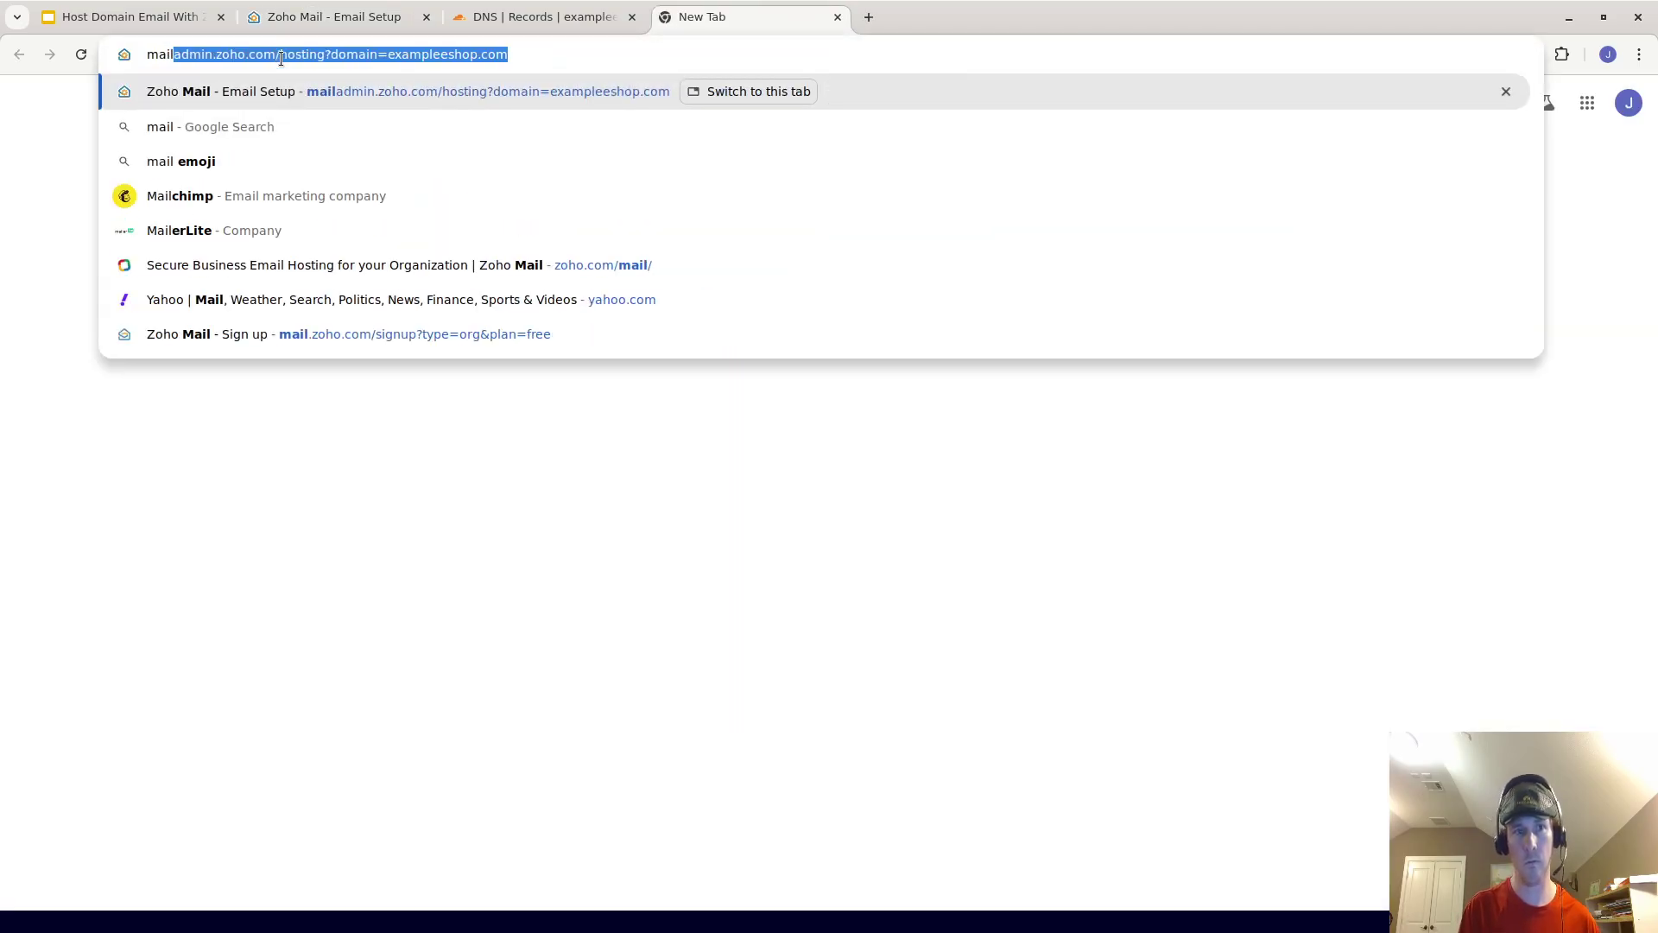
{"action": "type", "text": "zoho.com"}
{"action": "key", "text": "Return"}
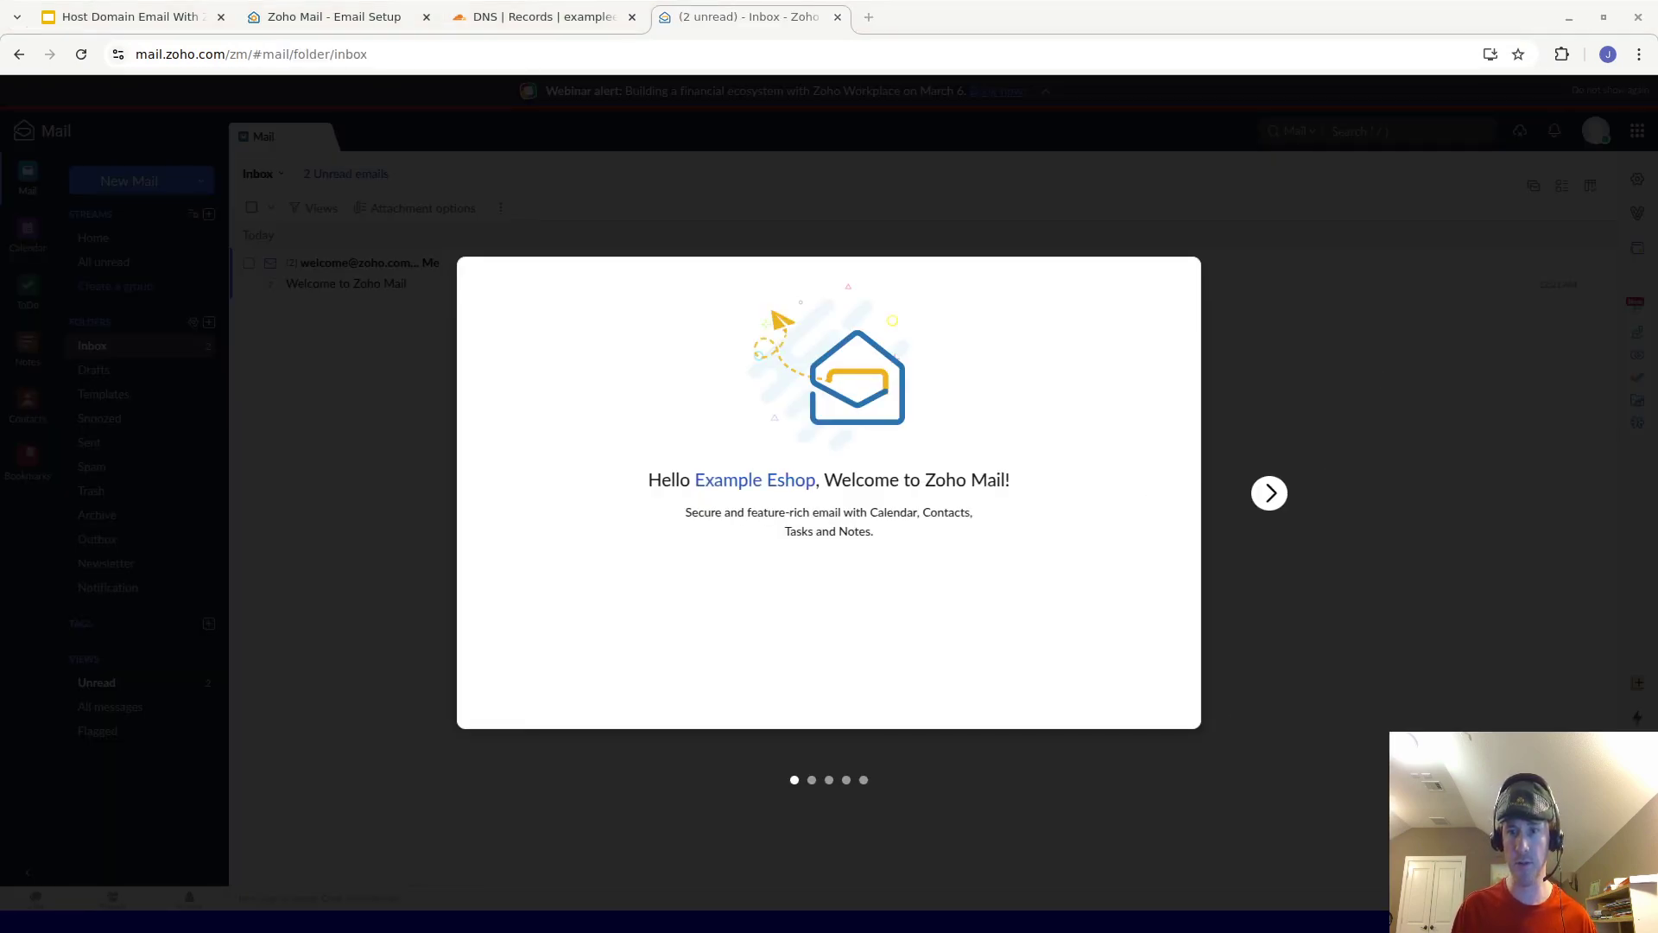
Dismiss the welcome overlay and delete the two welcome emails from the inbox
{"action": "key", "text": "Escape"}
{"action": "left_click", "coordinate": [248, 263]}
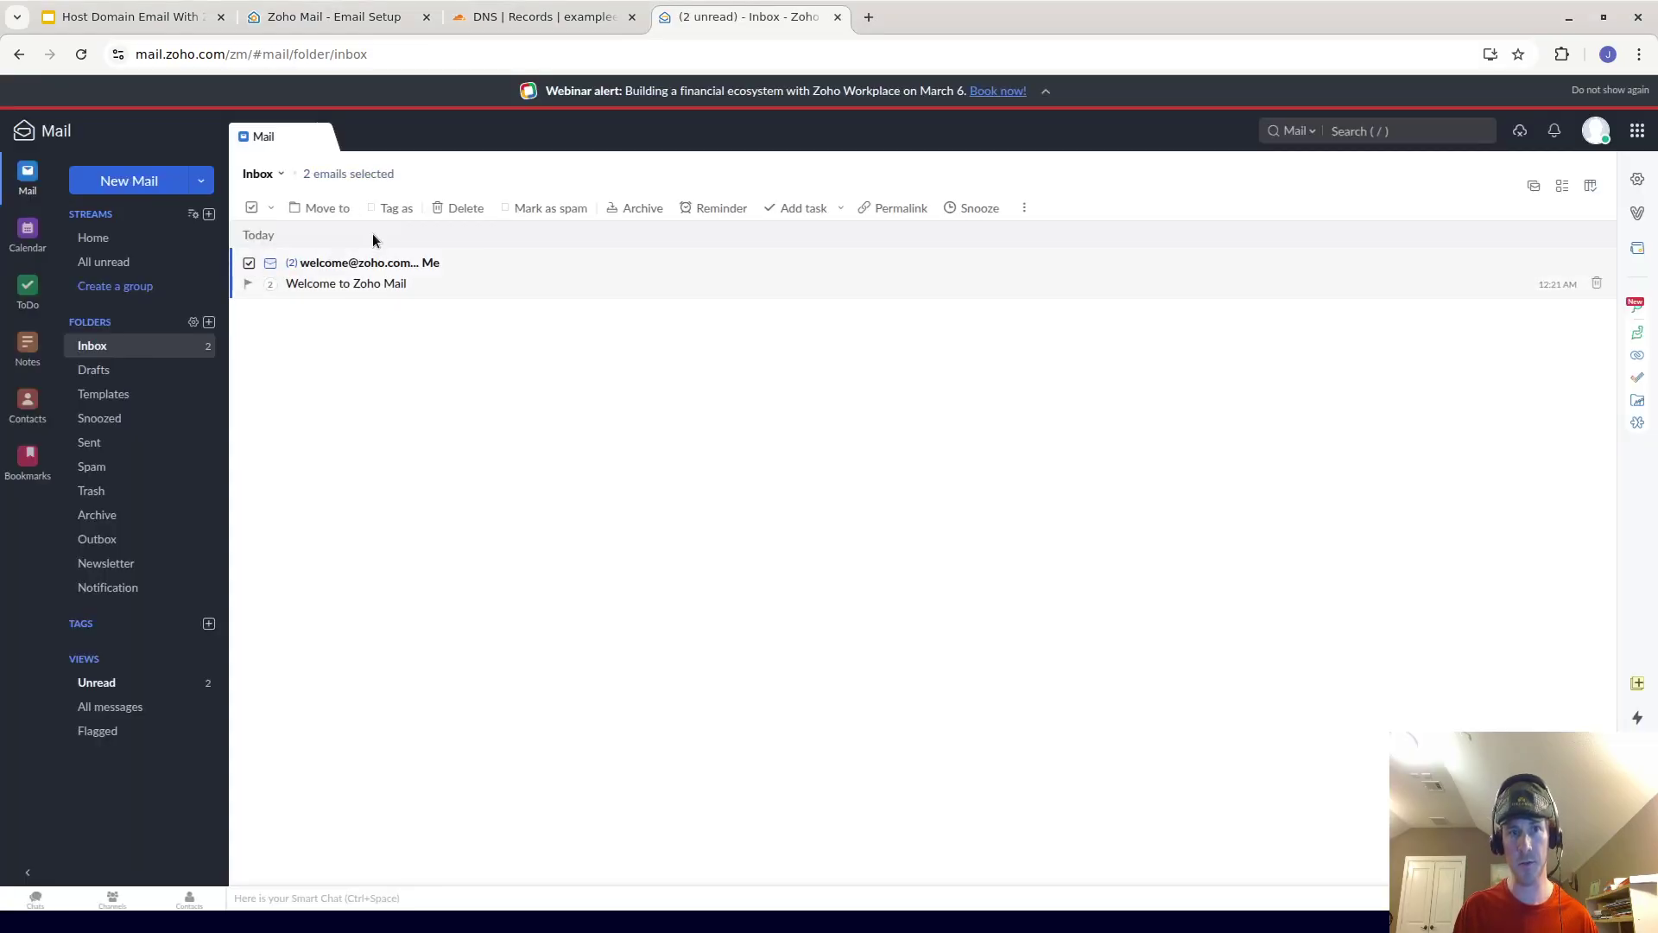
{"action": "left_click", "coordinate": [454, 209]}
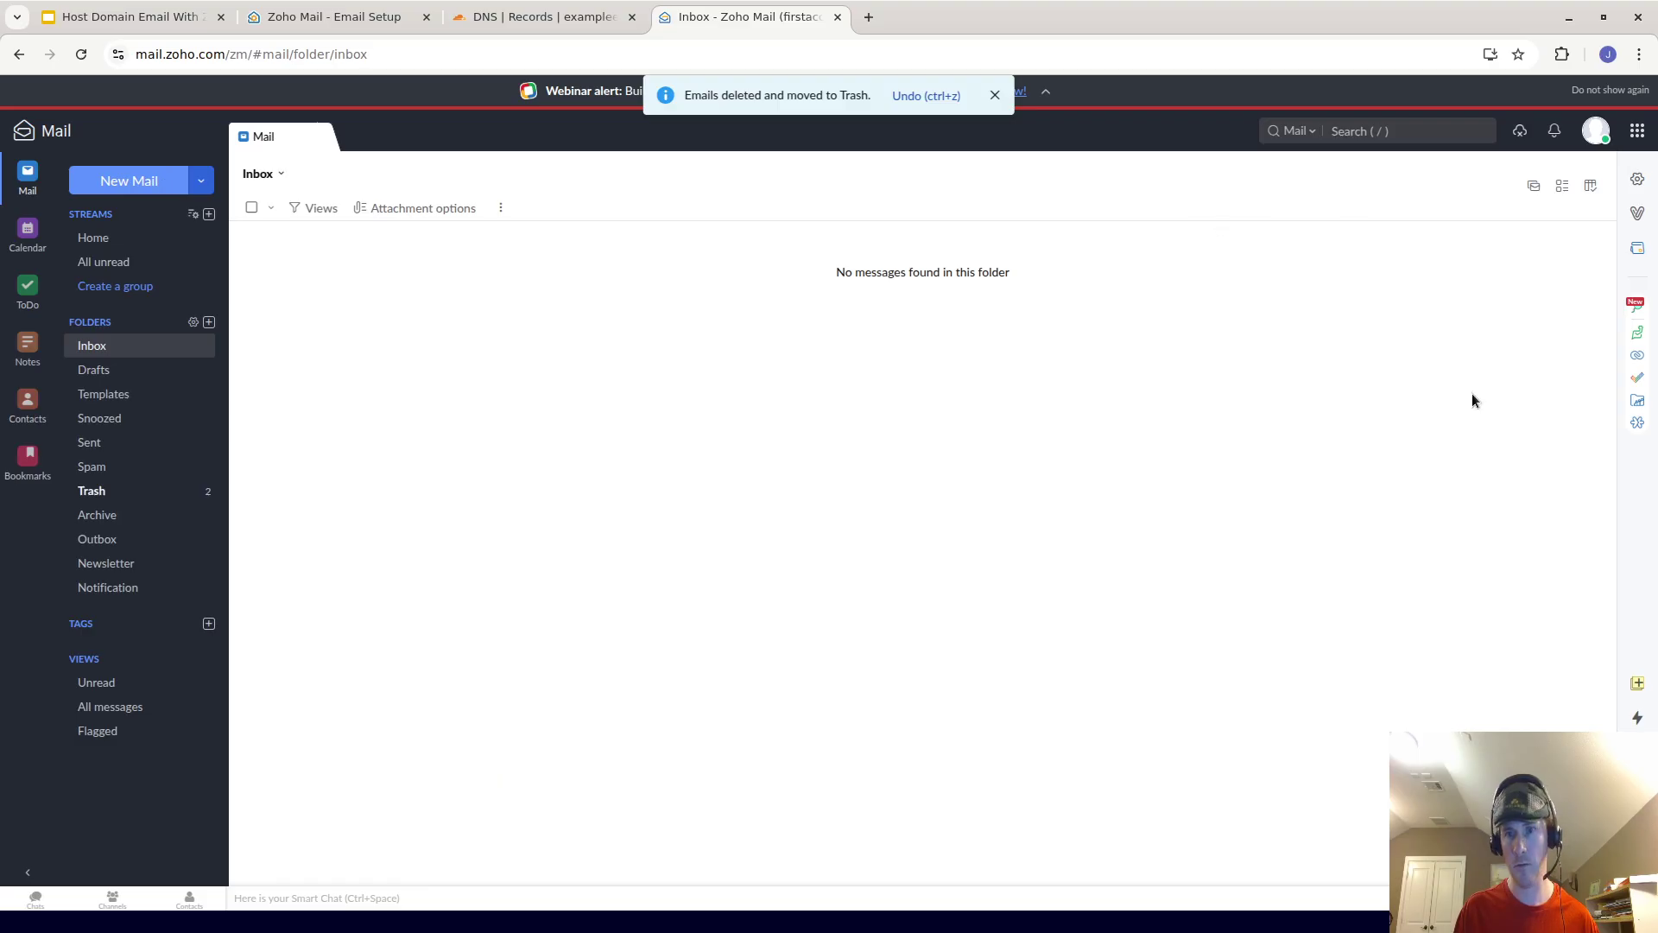
{"action": "left_click", "coordinate": [129, 181]}
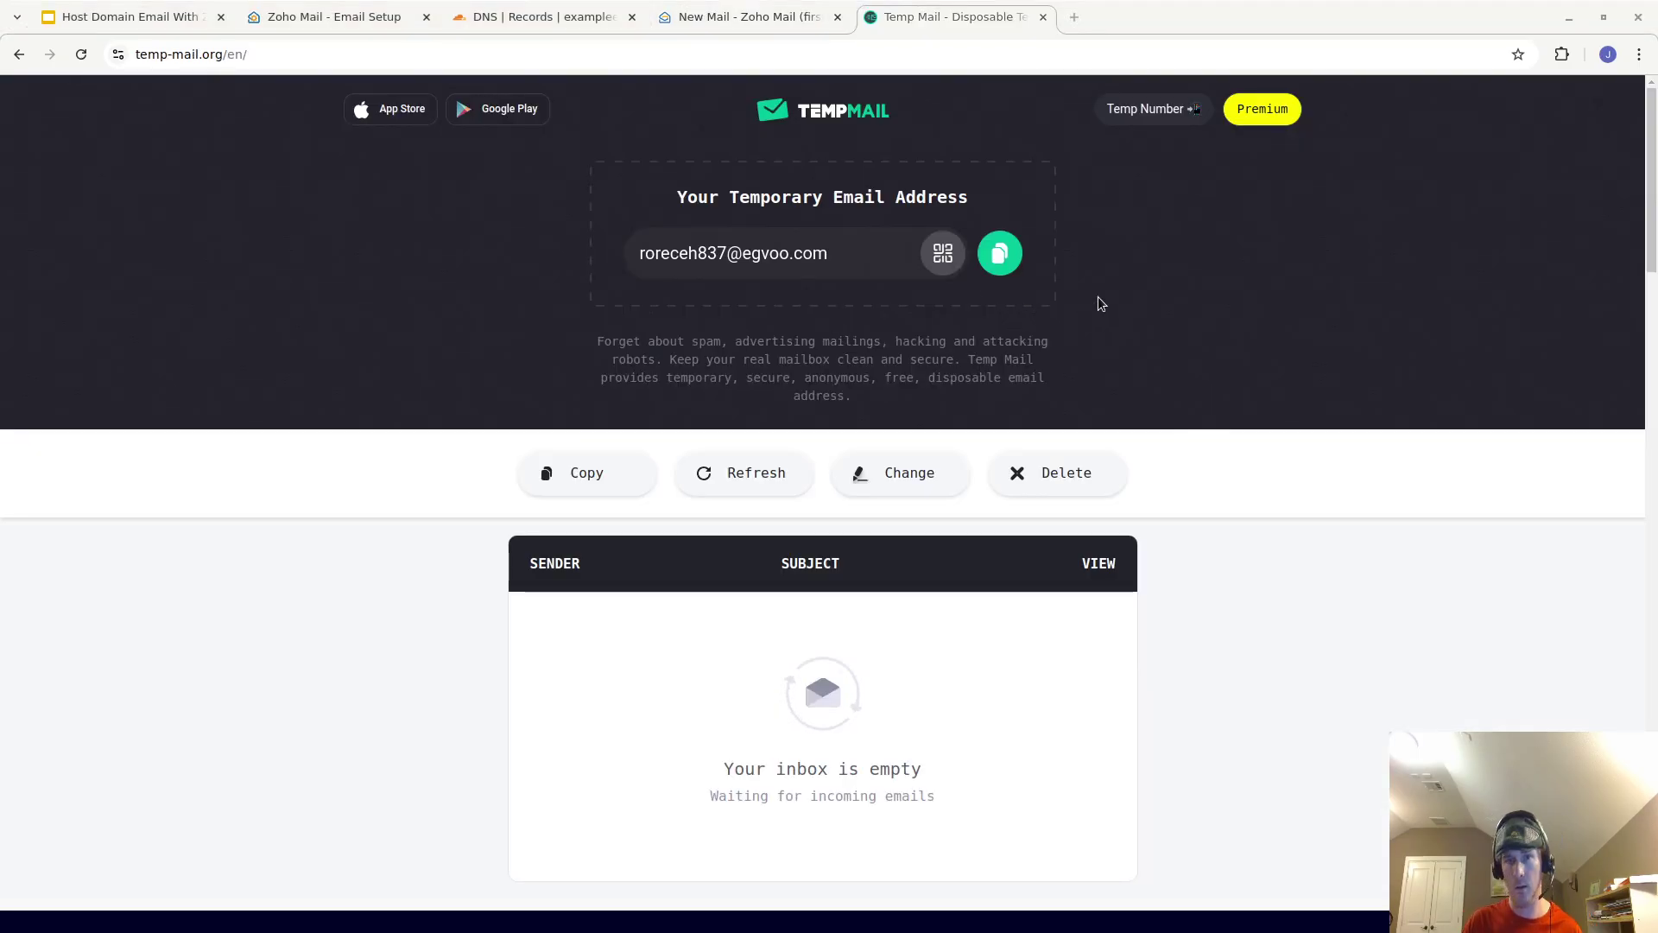
Copy the Temp Mail address and paste it as the recipient of a new Zoho message
{"action": "left_click", "coordinate": [995, 250]}
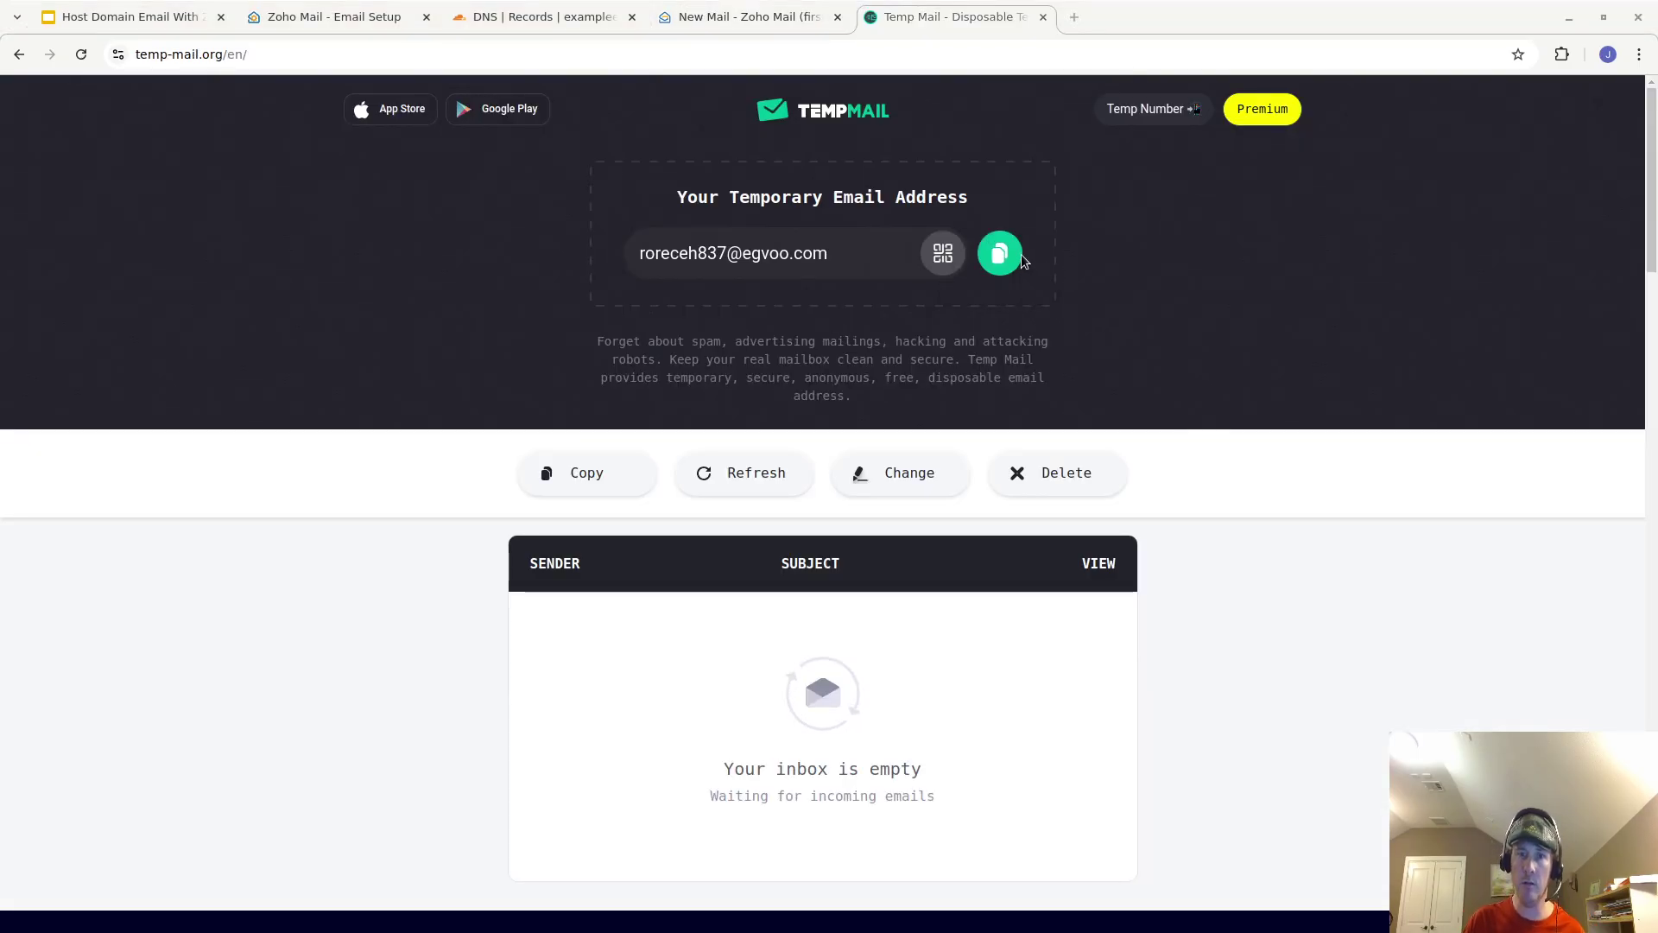
{"action": "left_click", "coordinate": [997, 251]}
{"action": "left_click", "coordinate": [728, 22]}
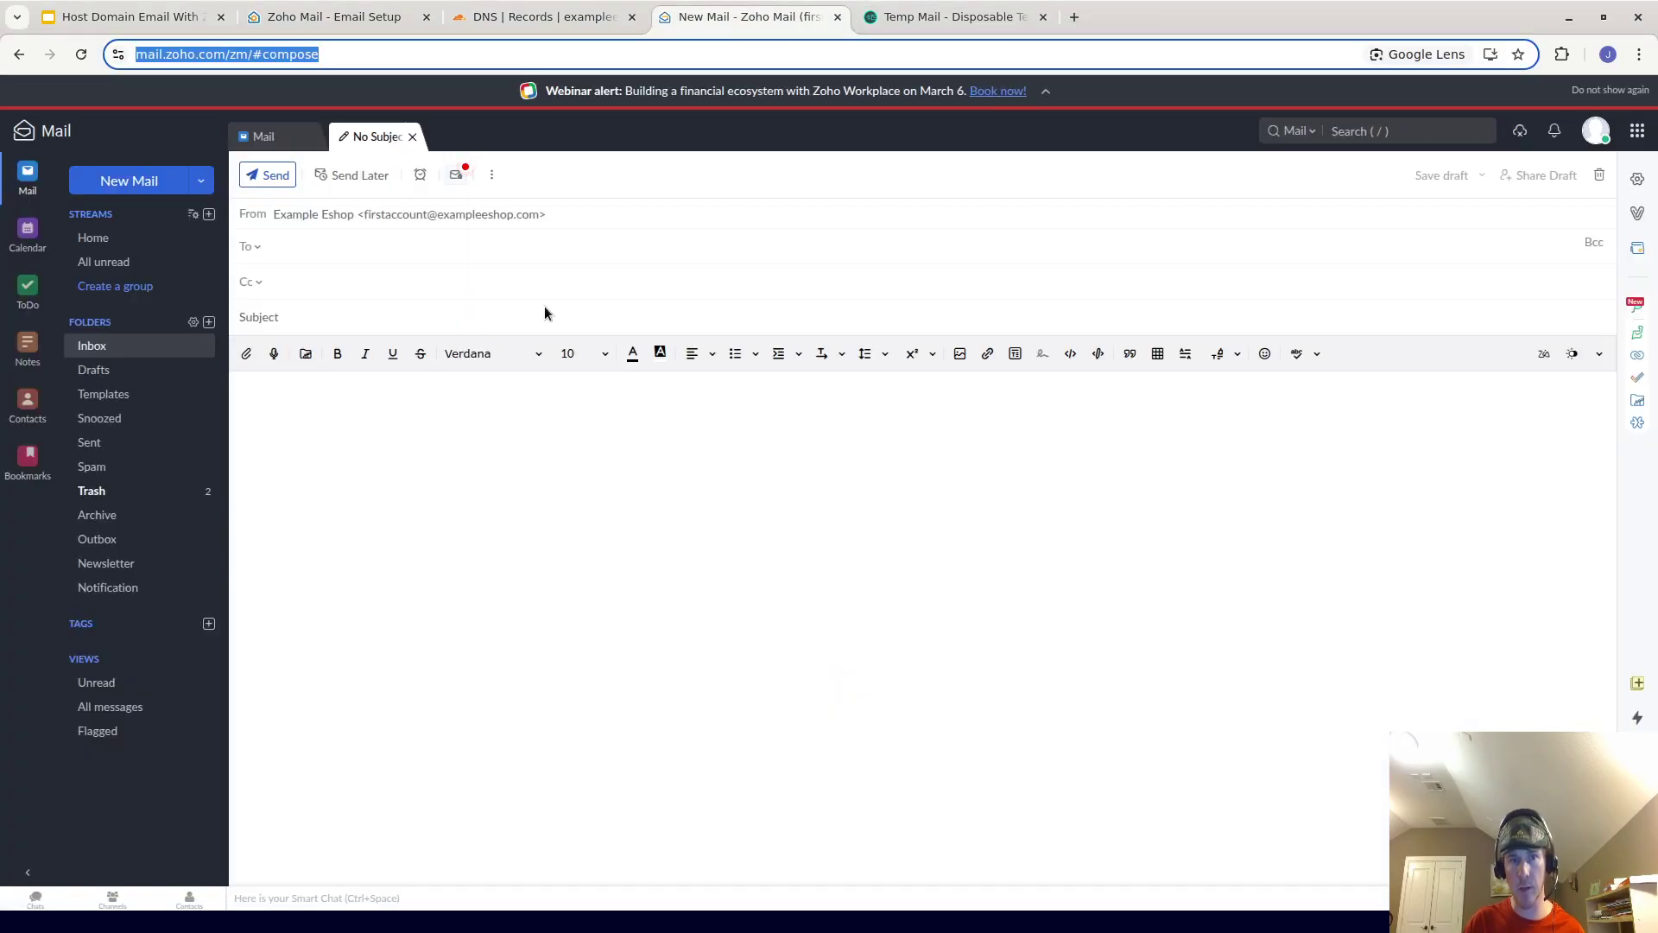
{"action": "left_click", "coordinate": [131, 181]}
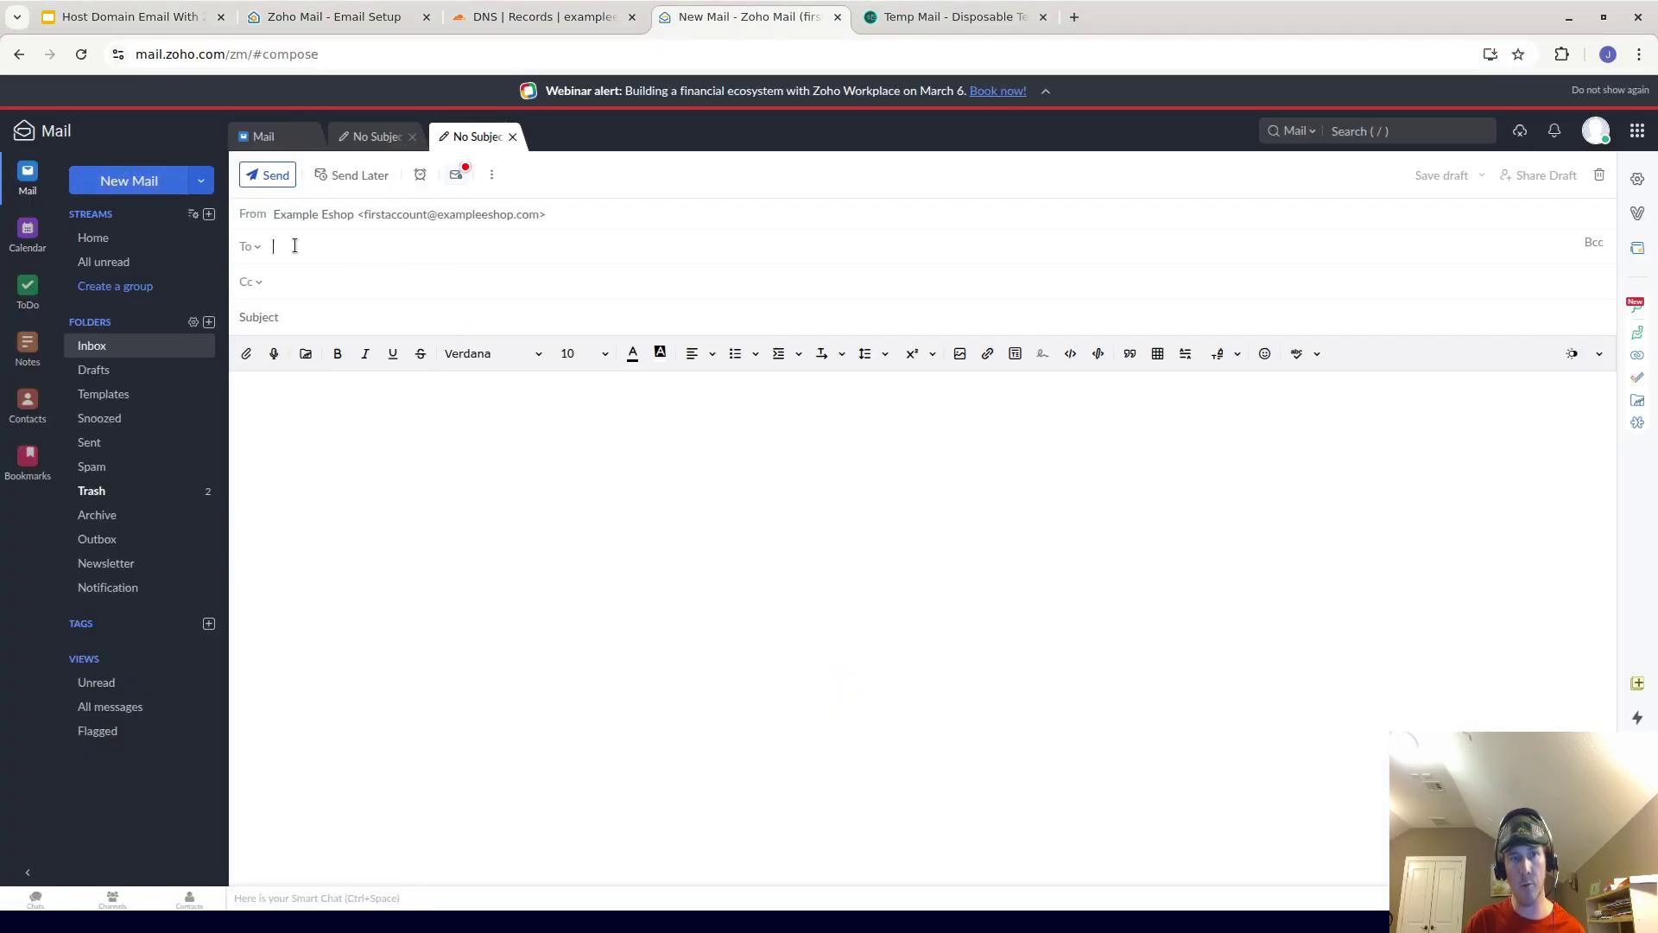
{"action": "key", "text": "ctrl+v"}
{"action": "left_click", "coordinate": [441, 292]}
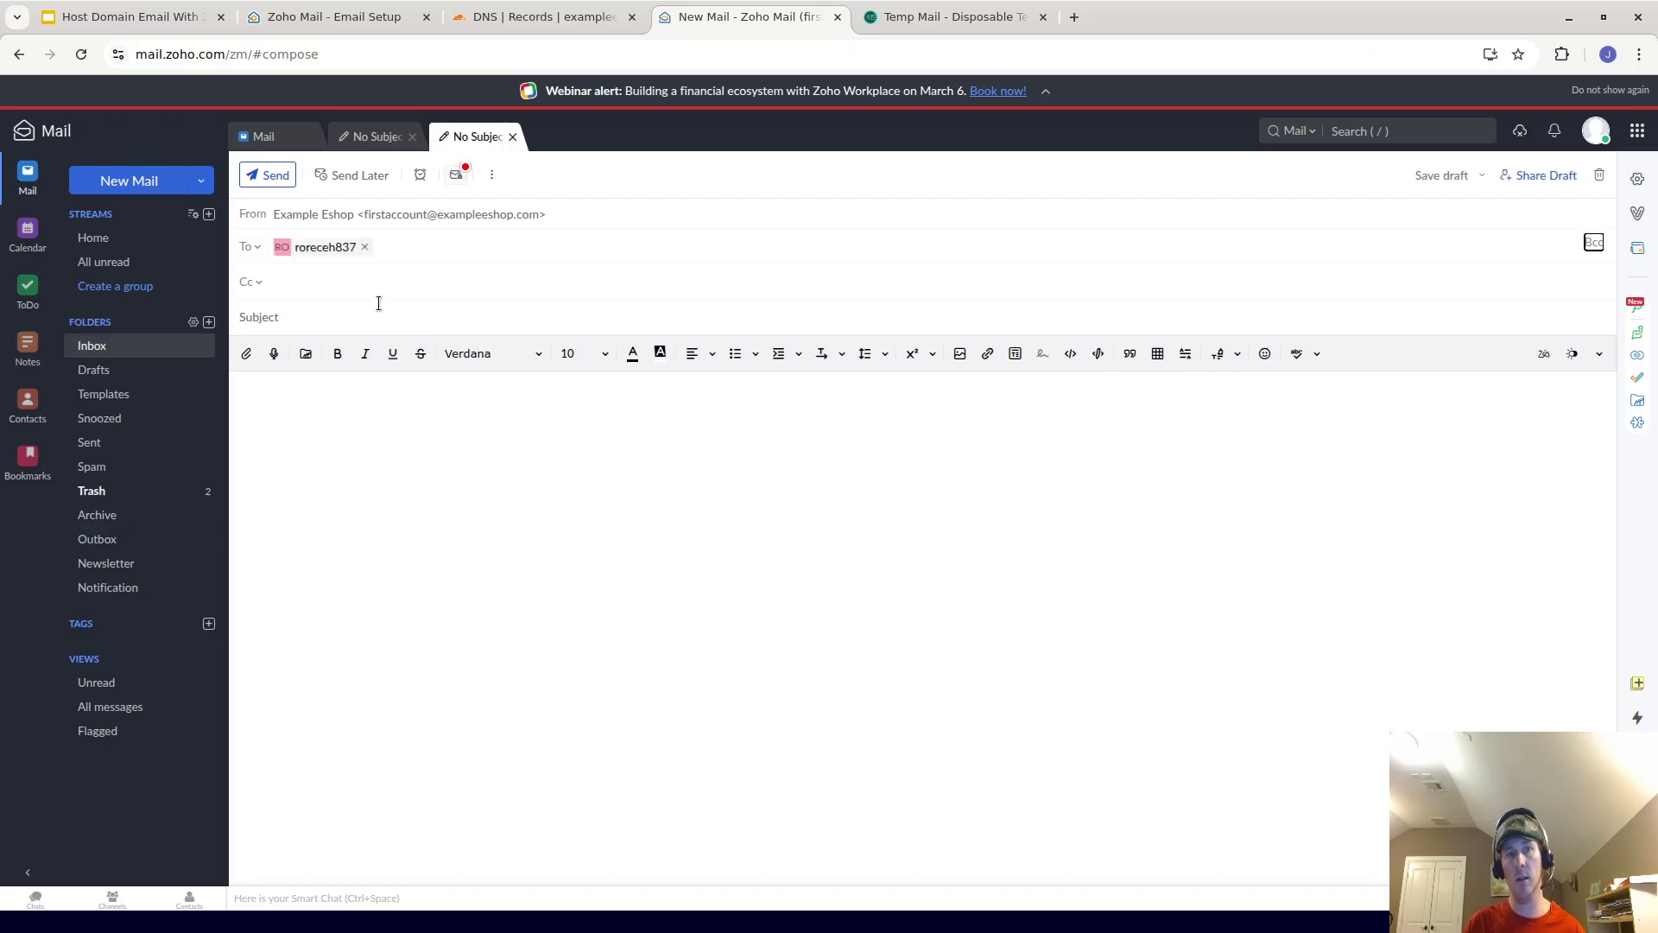
Enter subject 'this is a test' and body 'test sending from zoho domain', then send it
{"action": "type", "text": "this"}
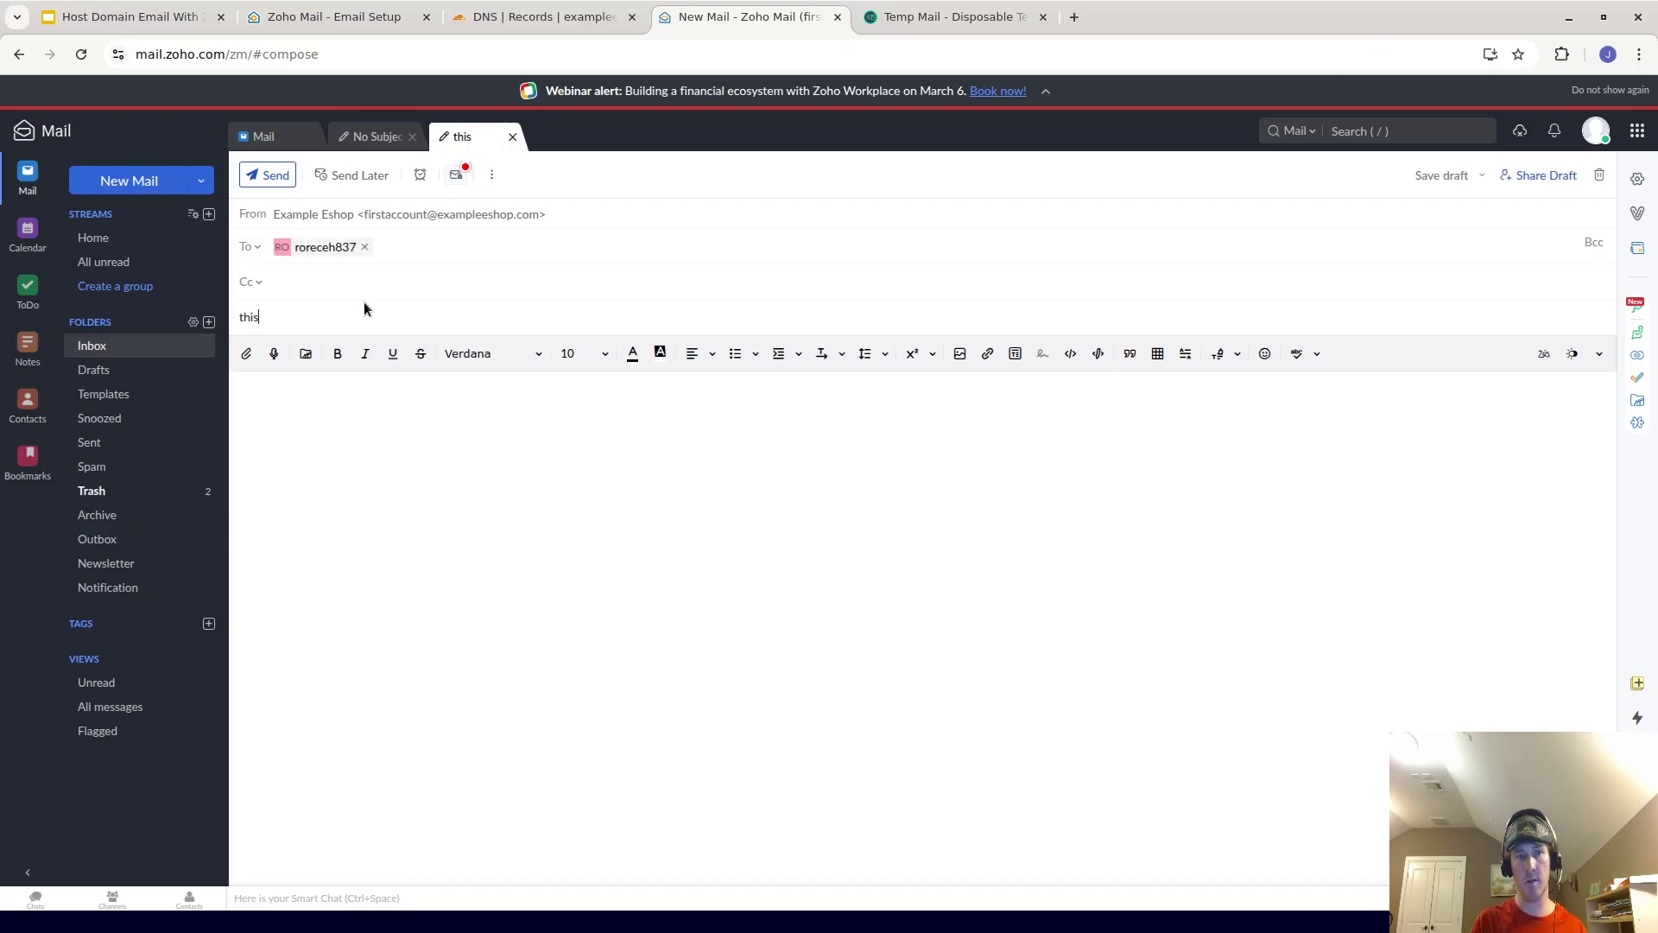
{"action": "type", "text": " is a test"}
{"action": "key", "text": "Tab"}
{"action": "key", "text": "Tab"}
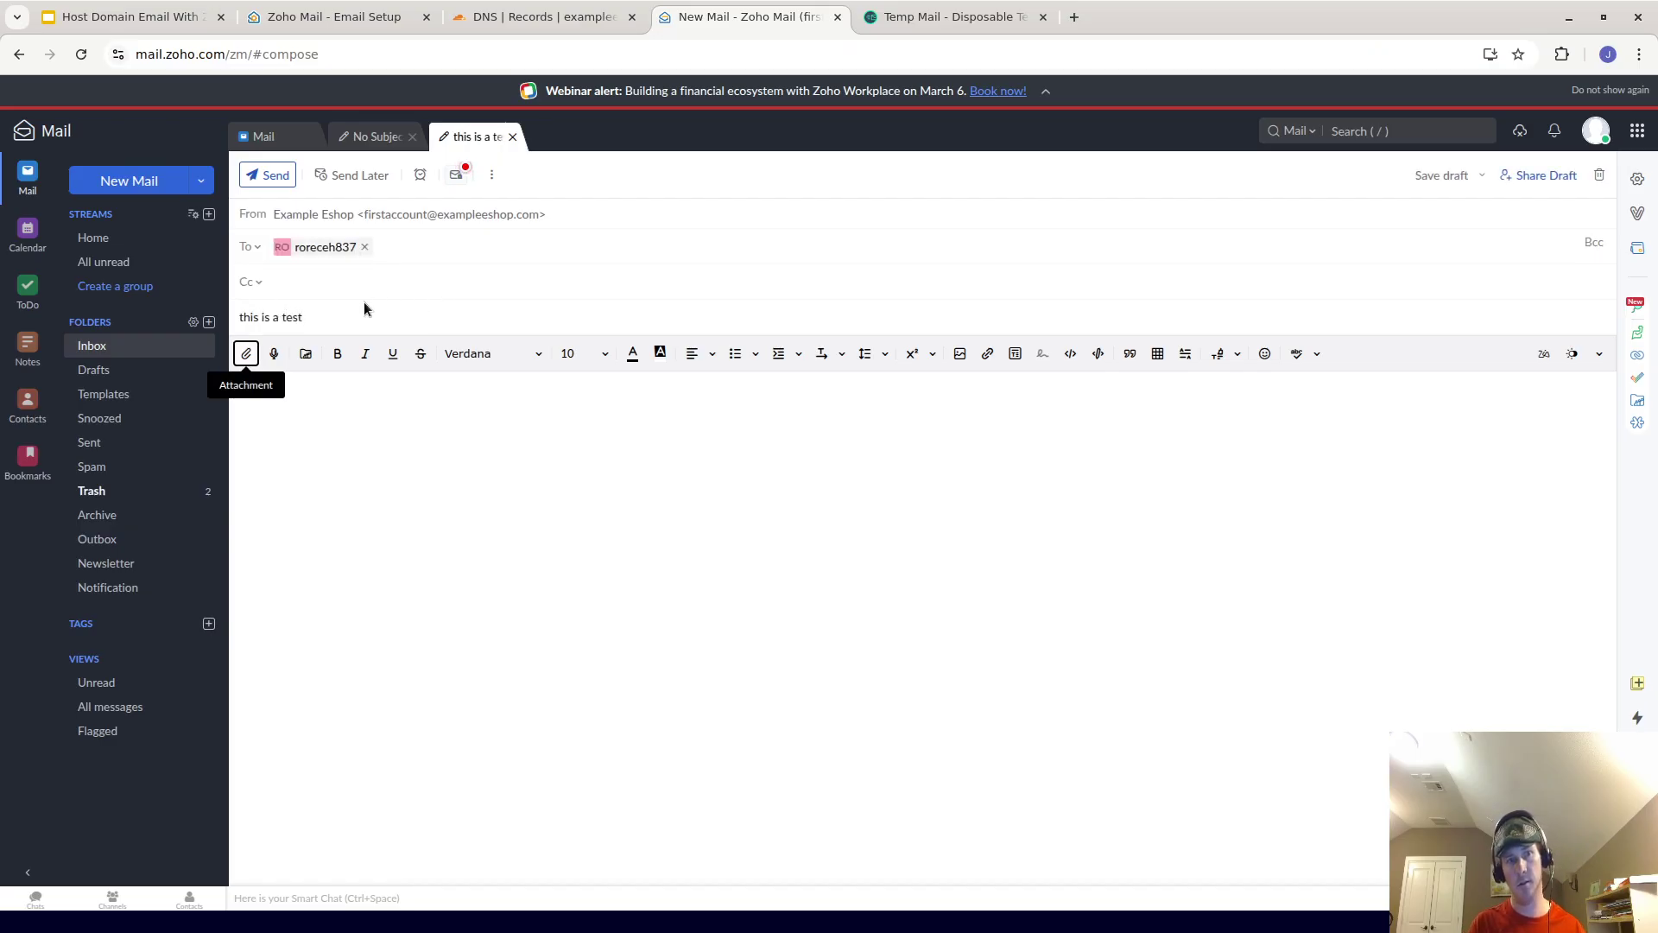
{"action": "type", "text": "test sending f"}
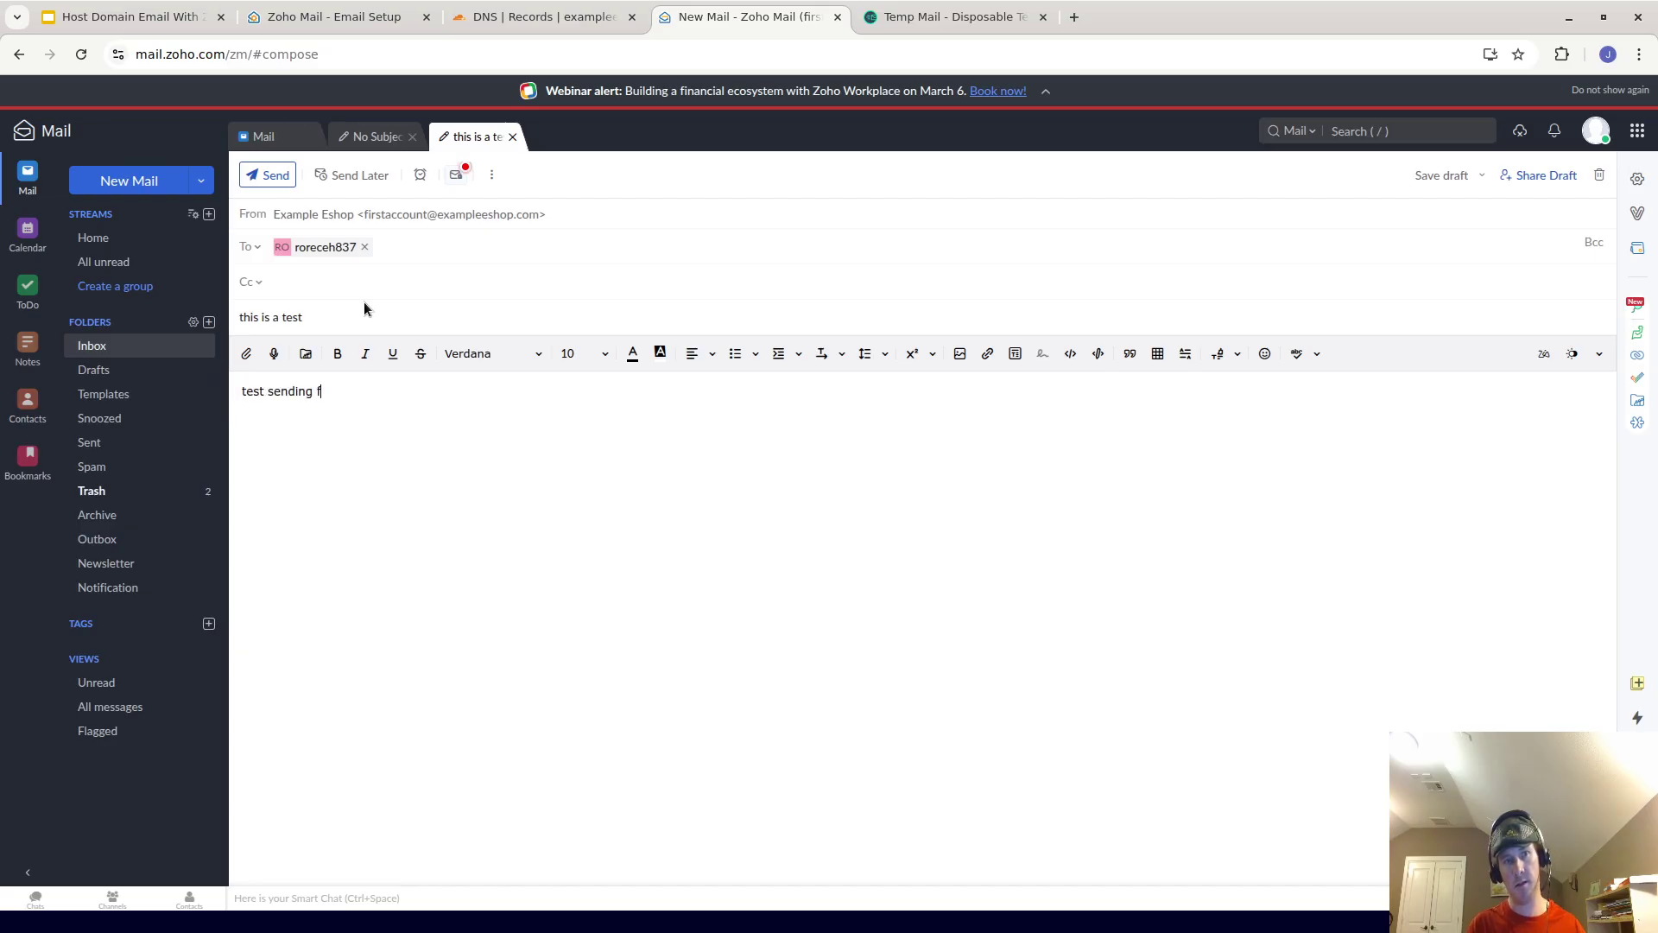
{"action": "type", "text": "rom zoho domain"}
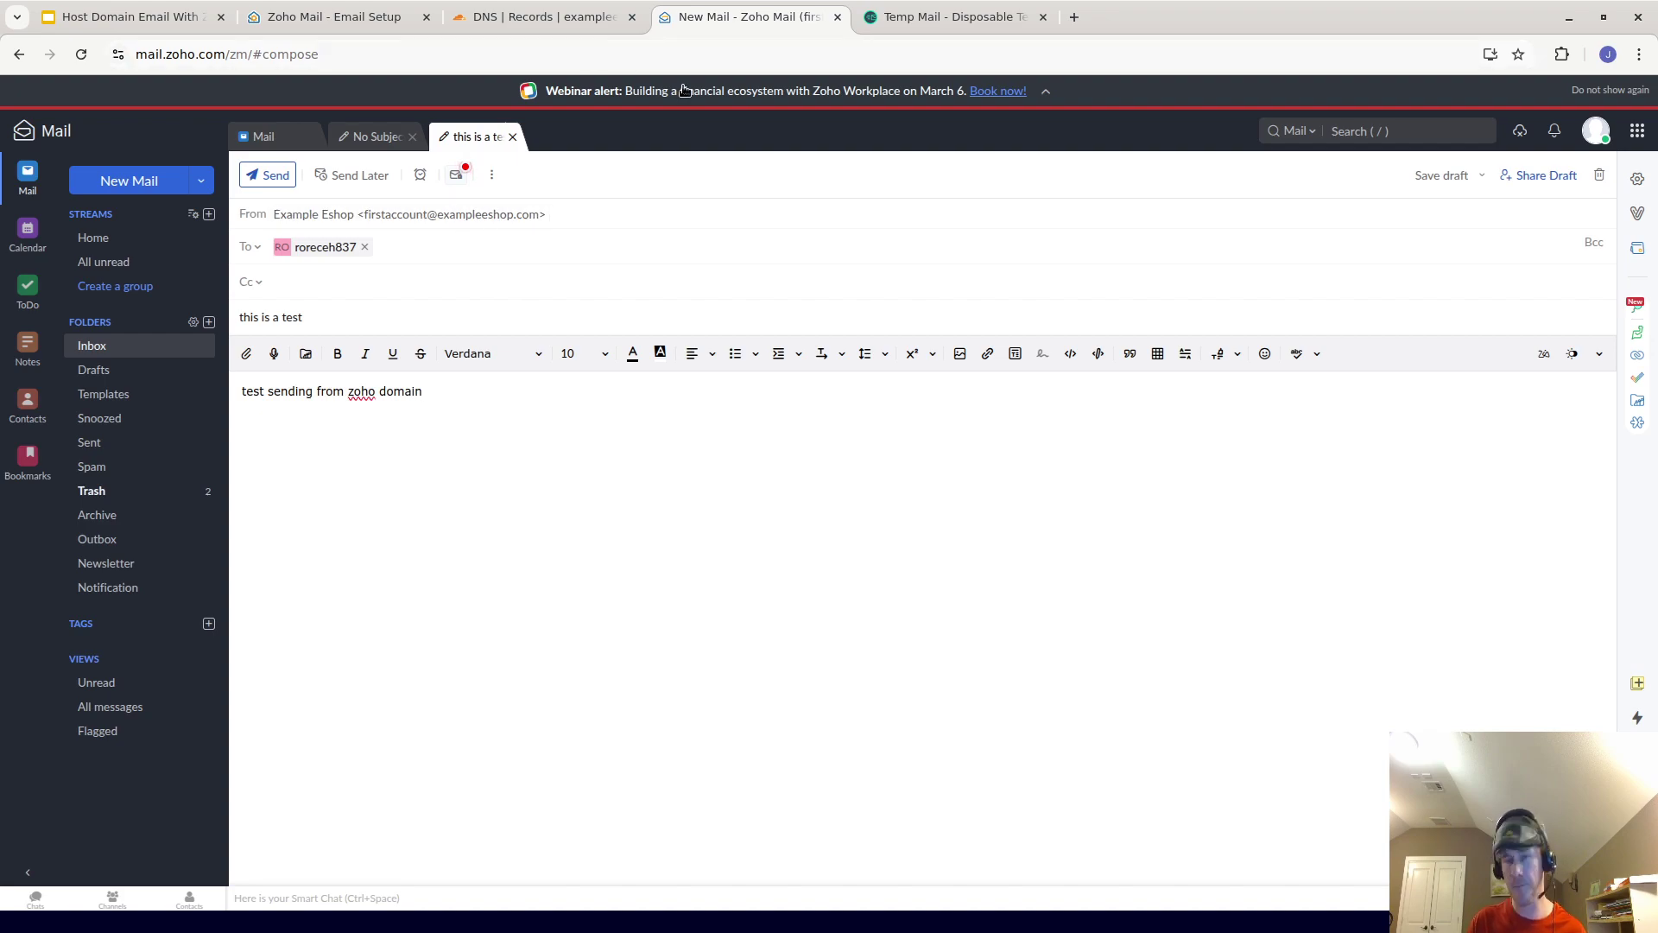
{"action": "left_click", "coordinate": [268, 177]}
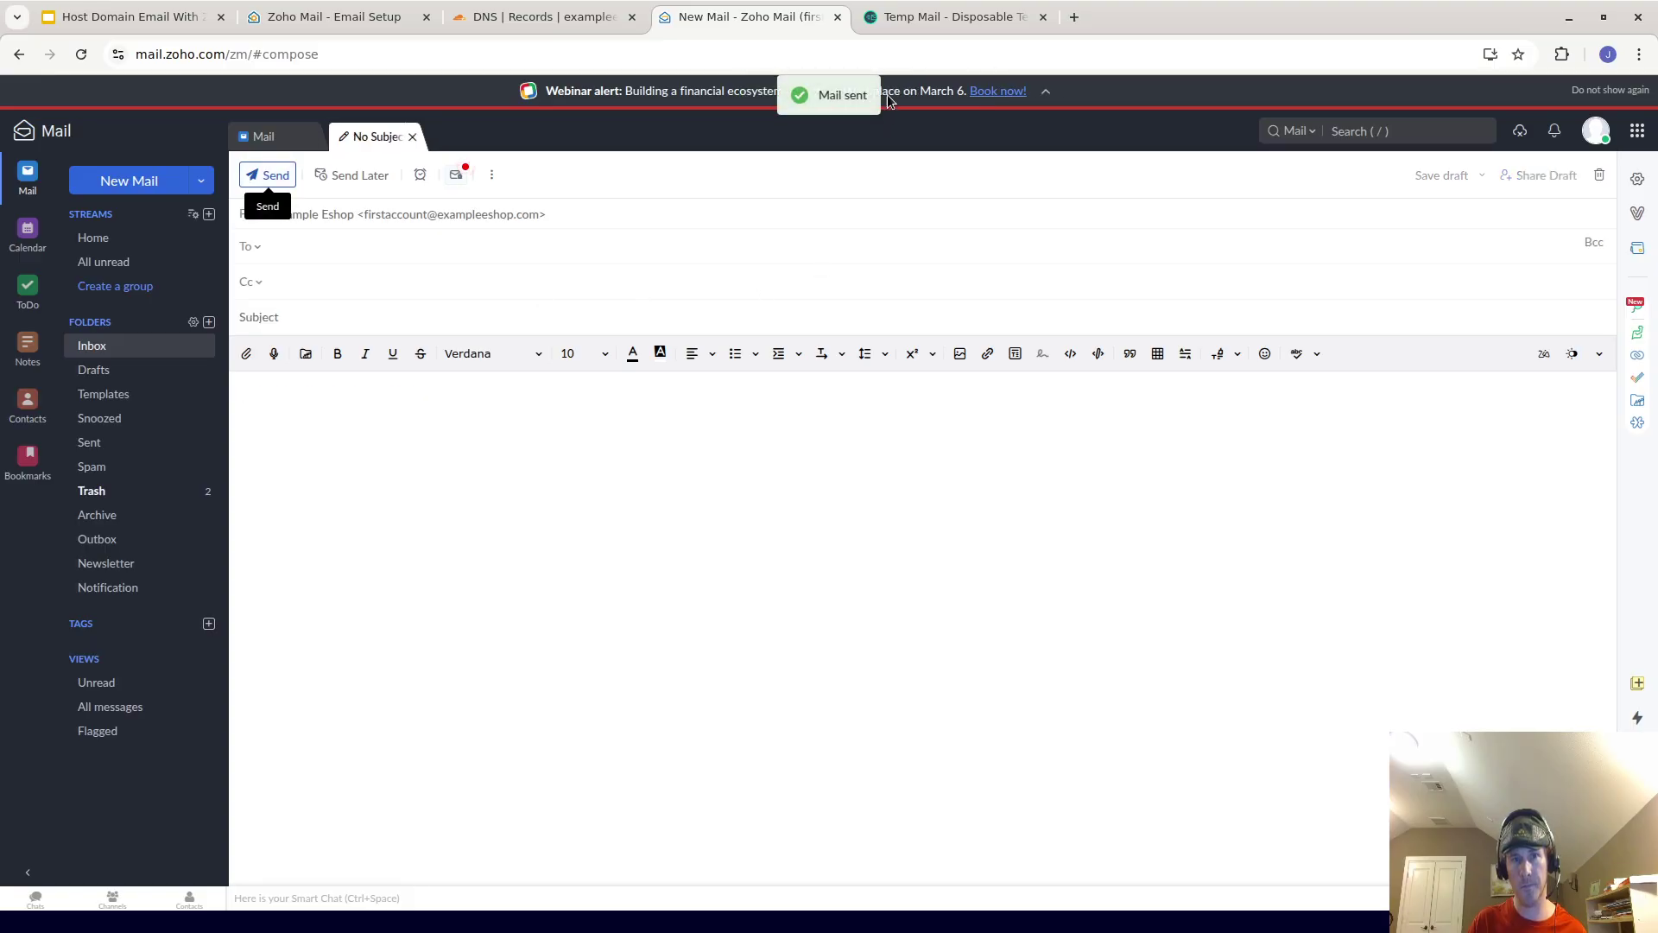
Open the received 'this is a test' message in Temp Mail, check its body and sender, then return to Zoho
{"action": "left_click", "coordinate": [923, 27]}
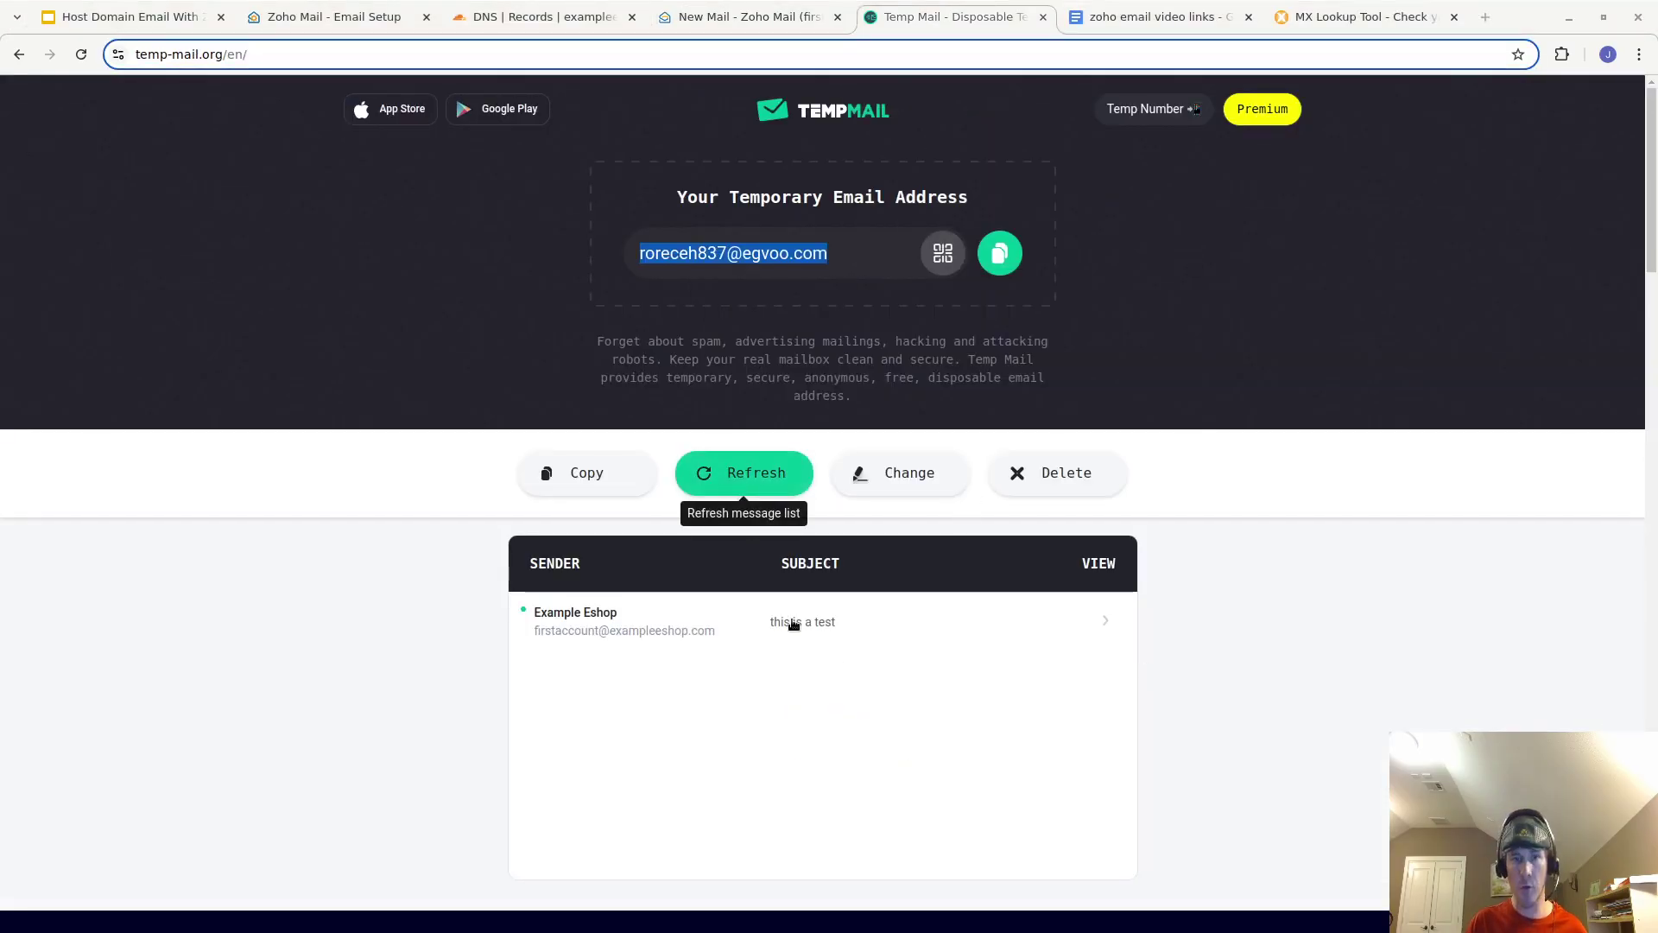
{"action": "left_click", "coordinate": [656, 622]}
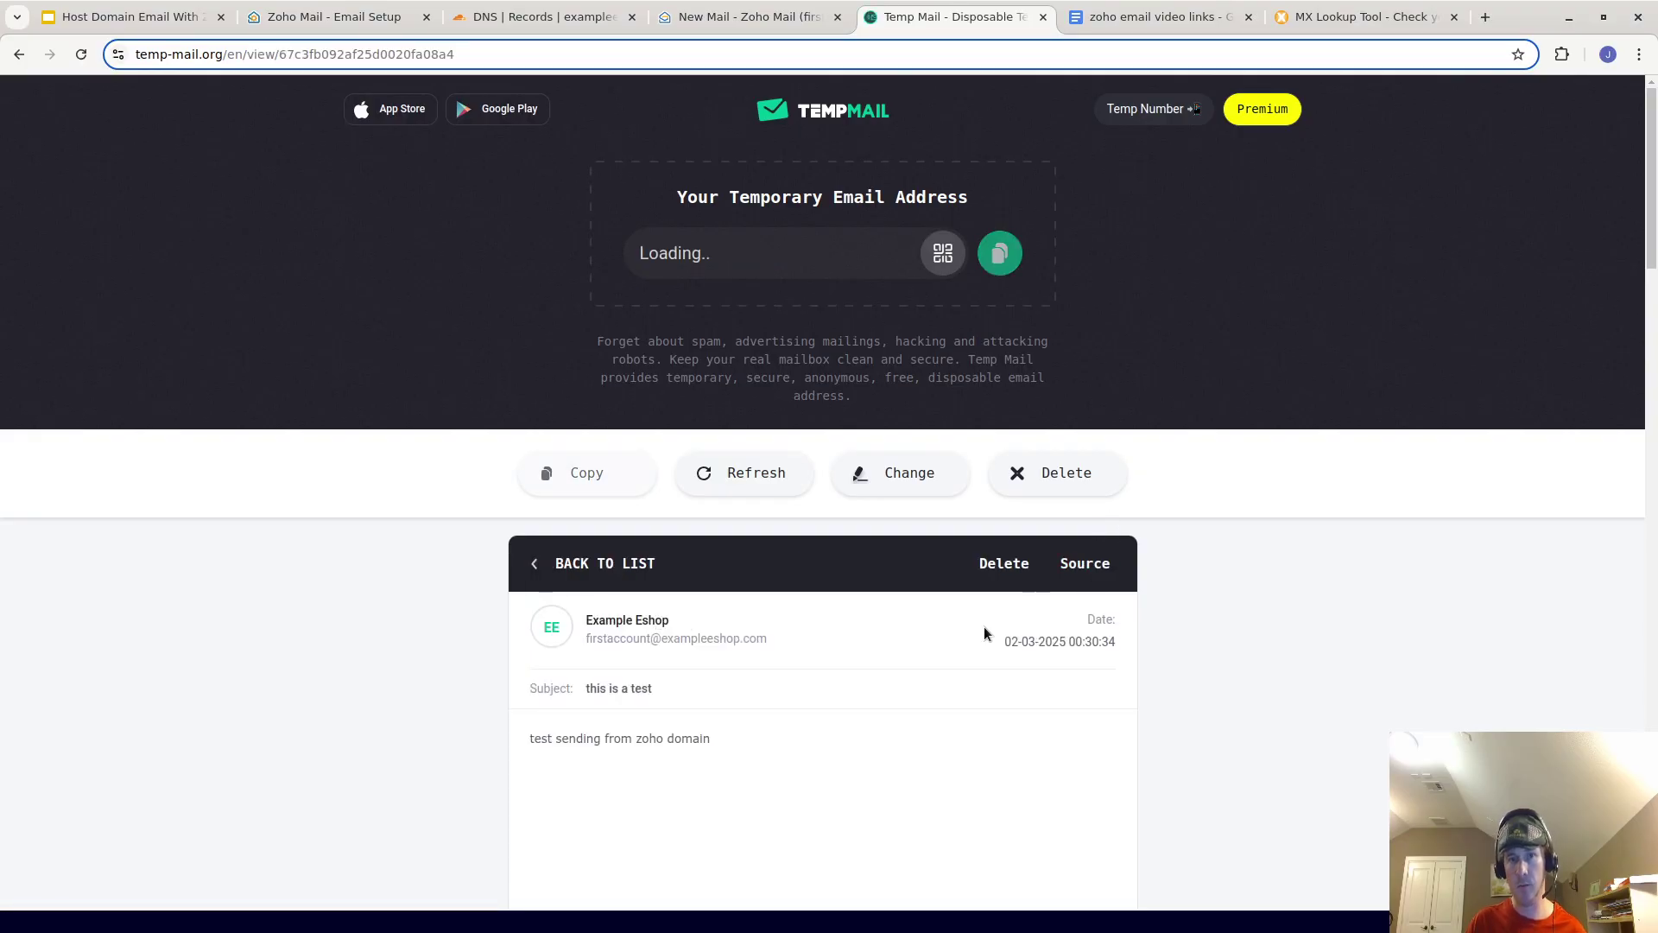
{"action": "triple_click", "coordinate": [653, 734]}
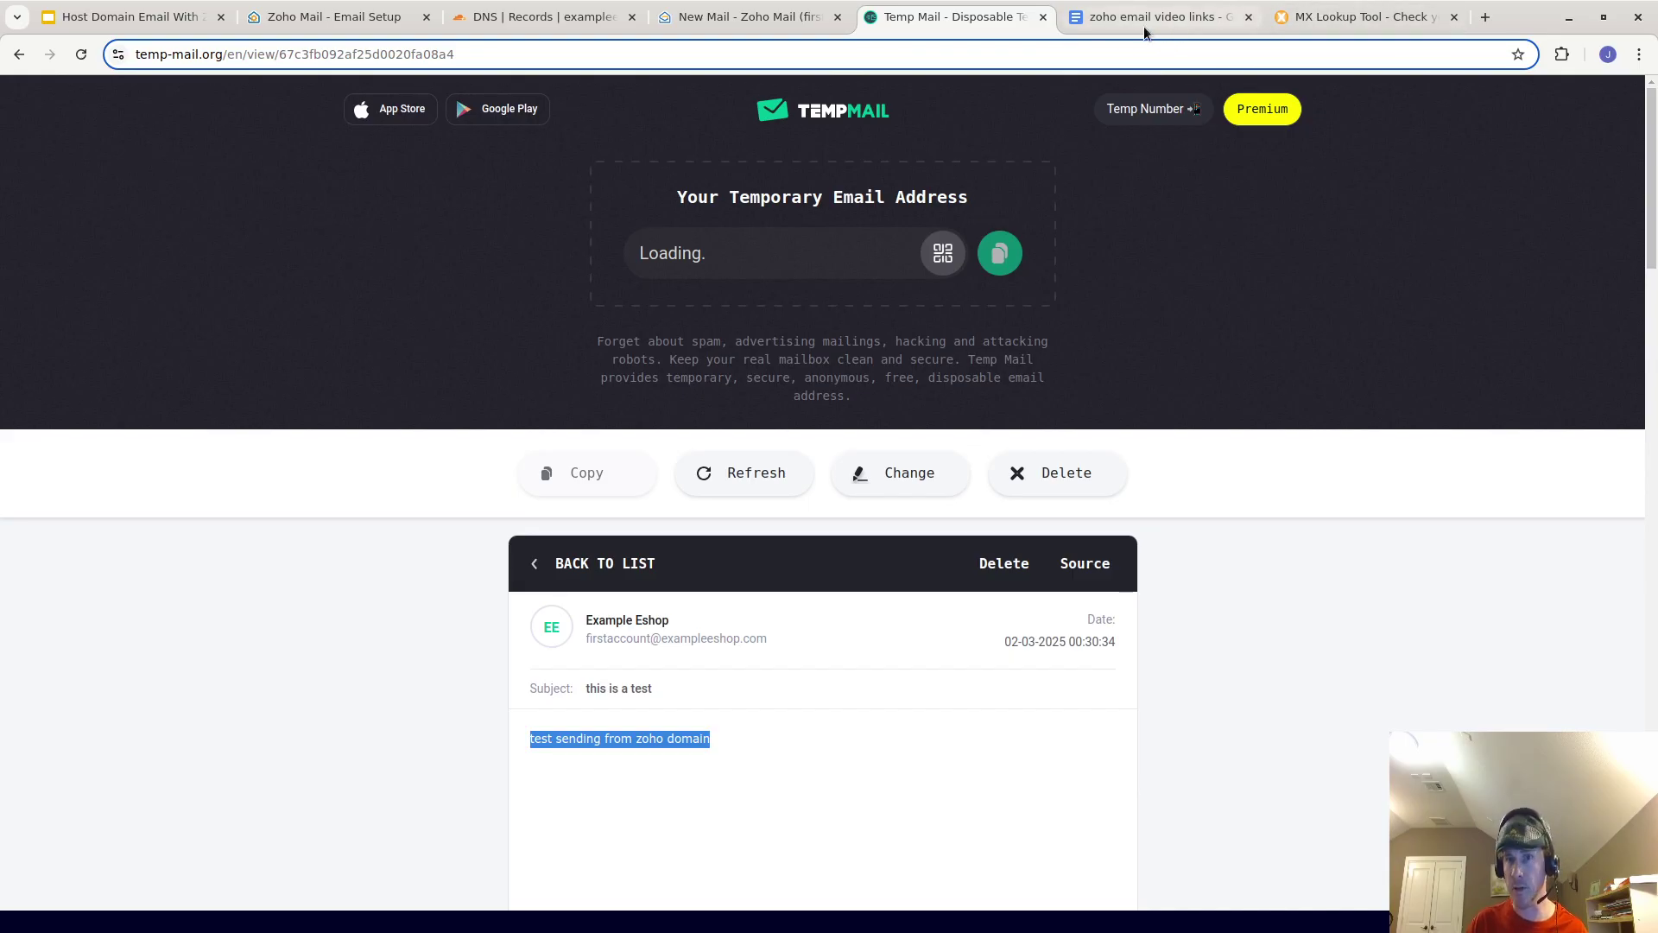
{"action": "left_click_drag", "start_coordinate": [776, 641], "coordinate": [577, 643]}
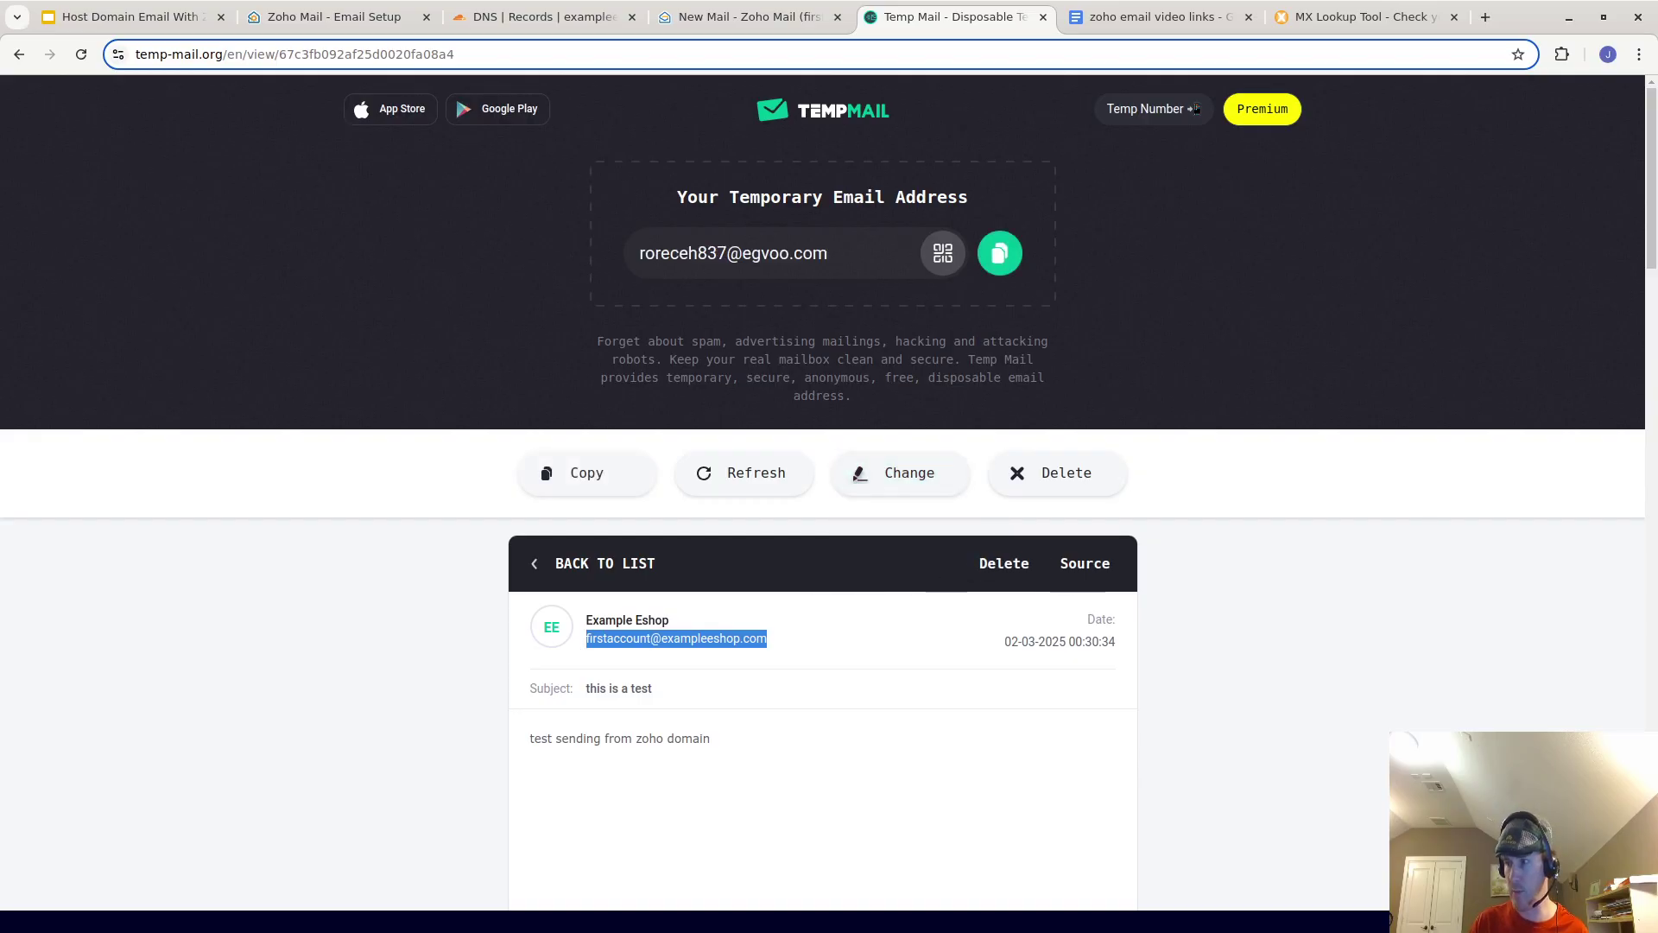
{"action": "left_click", "coordinate": [751, 16]}
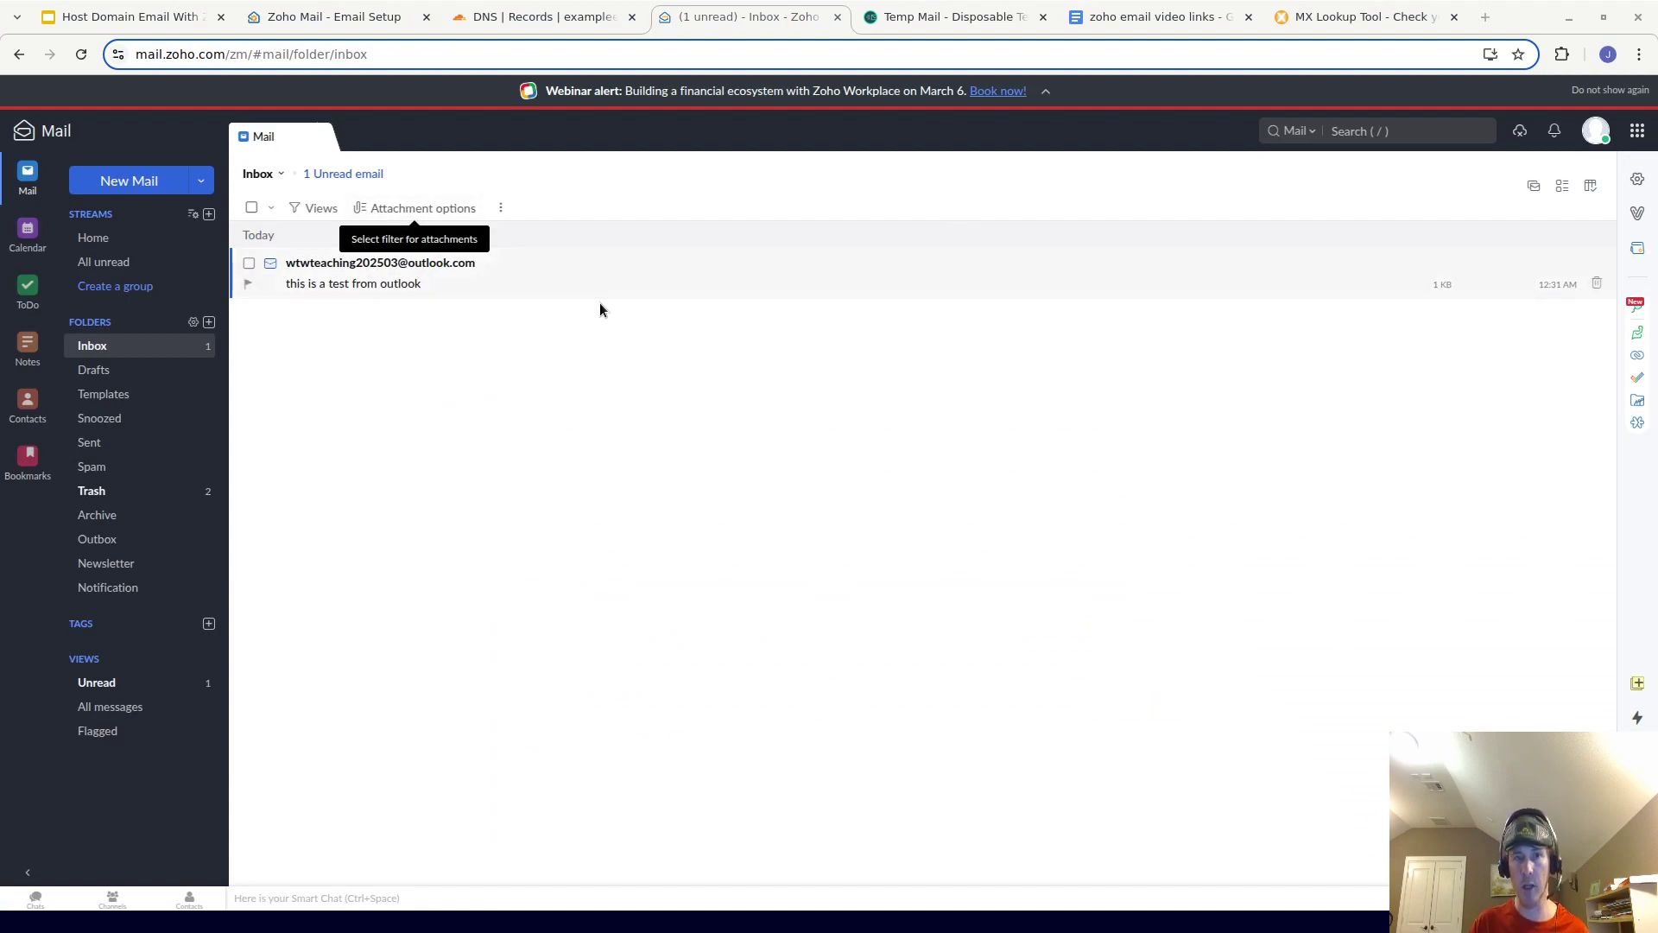
Read the Outlook test message in the Zoho inbox, then switch to the 'zoho email video links' doc
{"action": "left_click", "coordinate": [628, 287]}
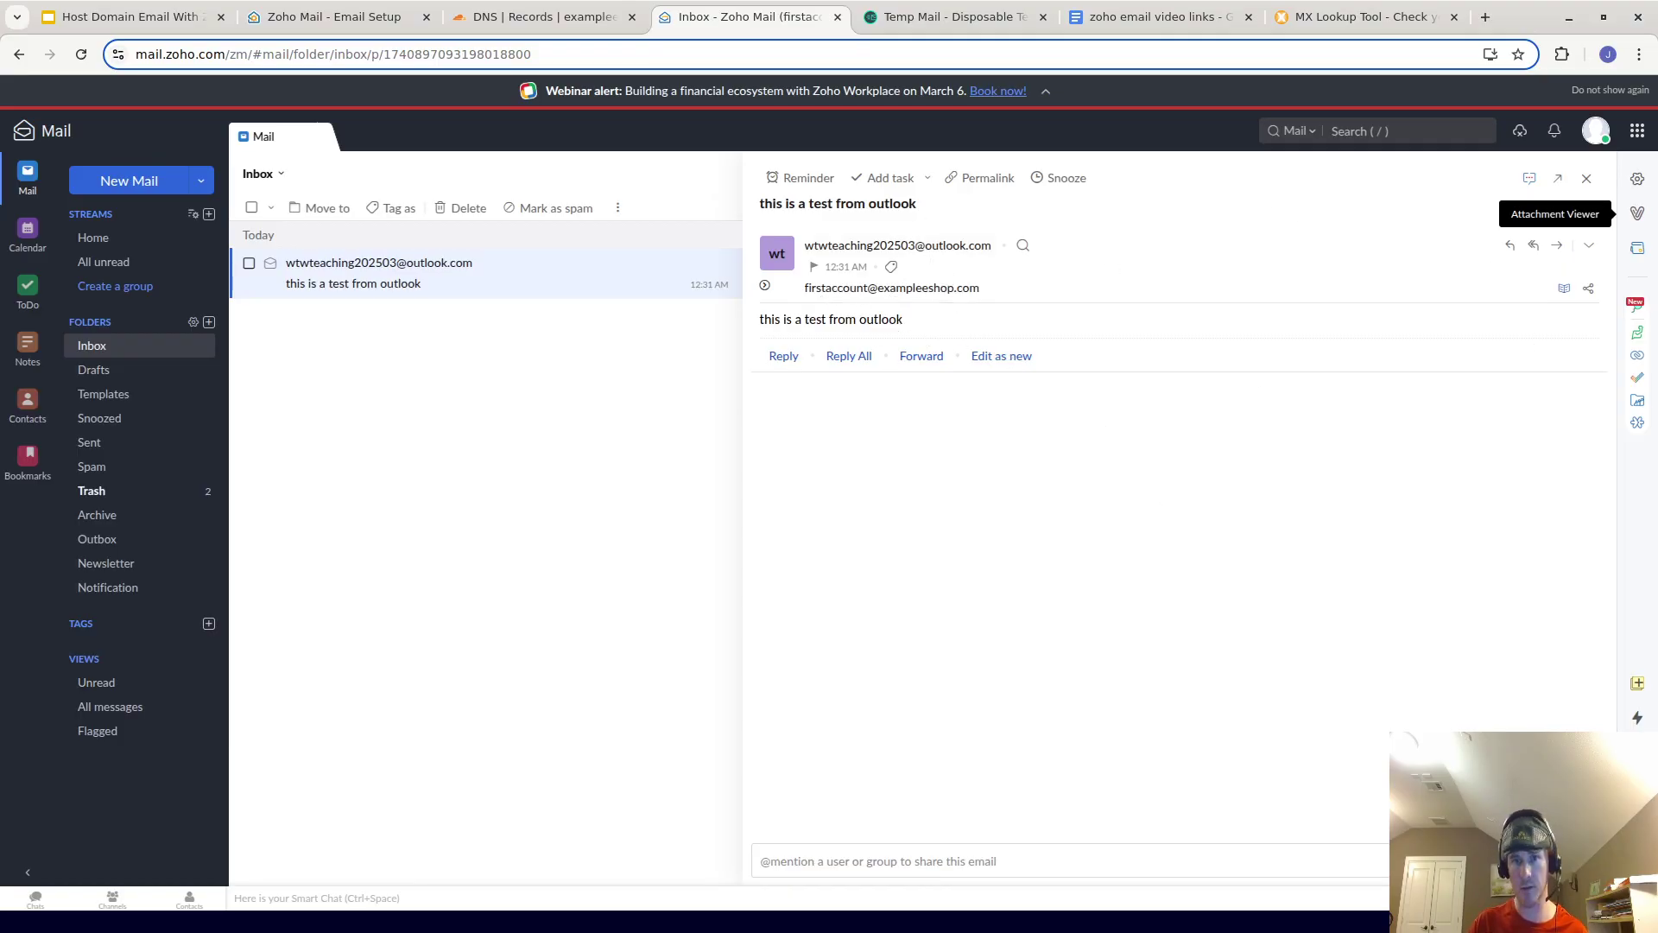
{"action": "key", "text": "ctrl+6"}
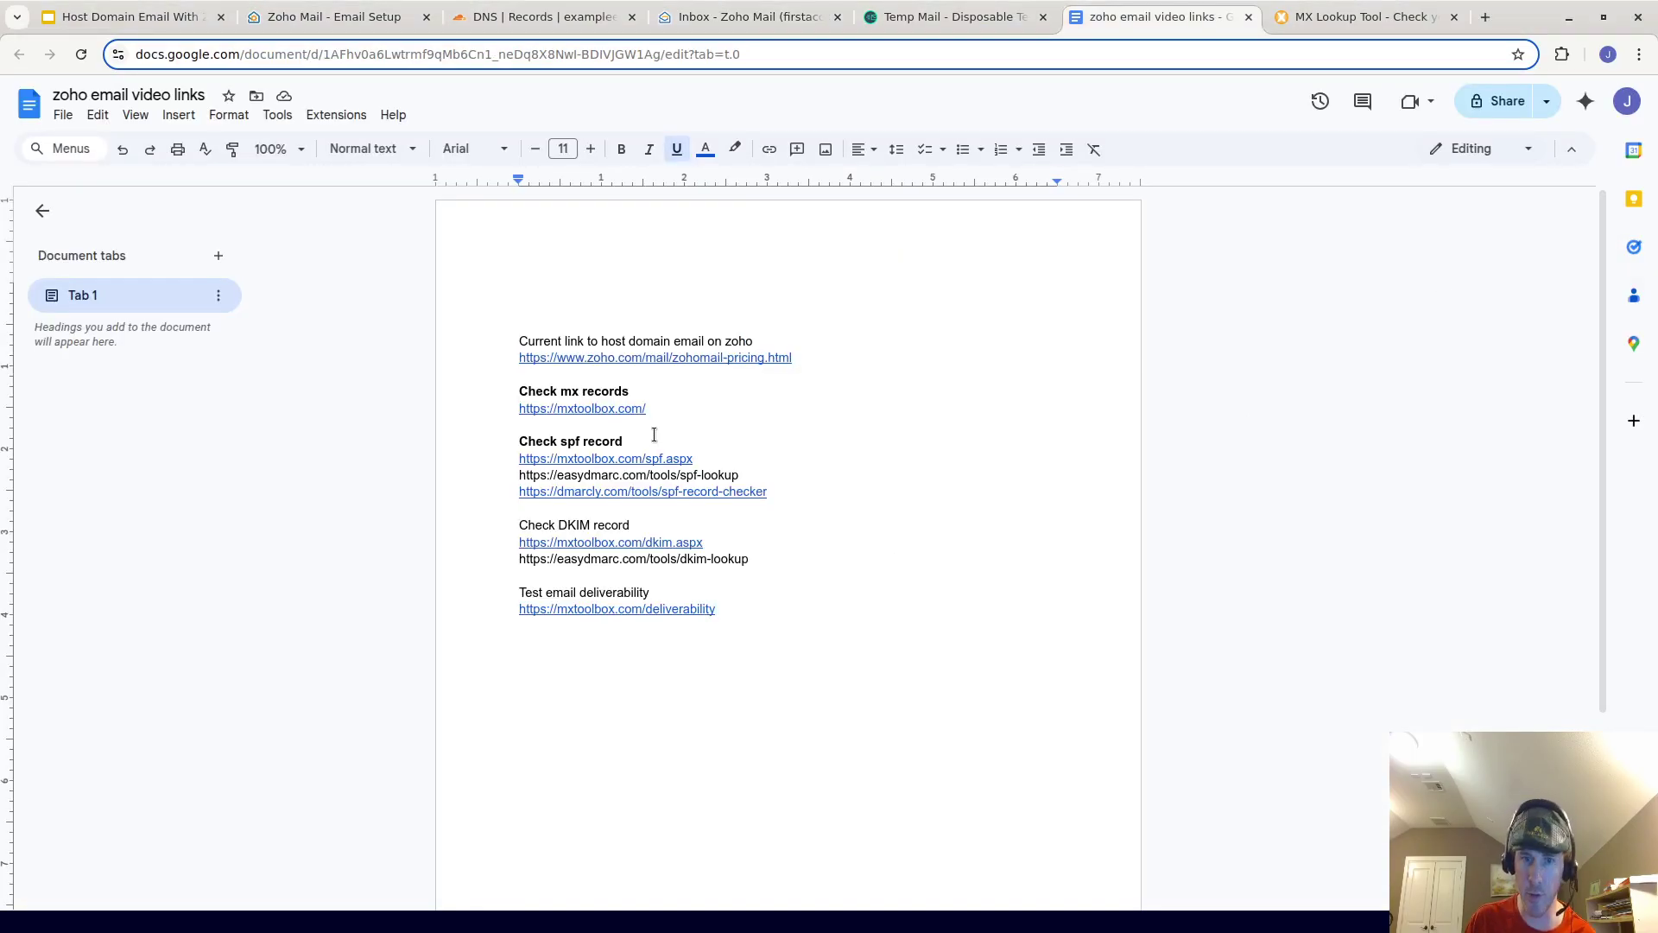
Run an MxToolbox MX Lookup on exampleeshop.com via the doc's link, then return to the links document
{"action": "left_click", "coordinate": [585, 409]}
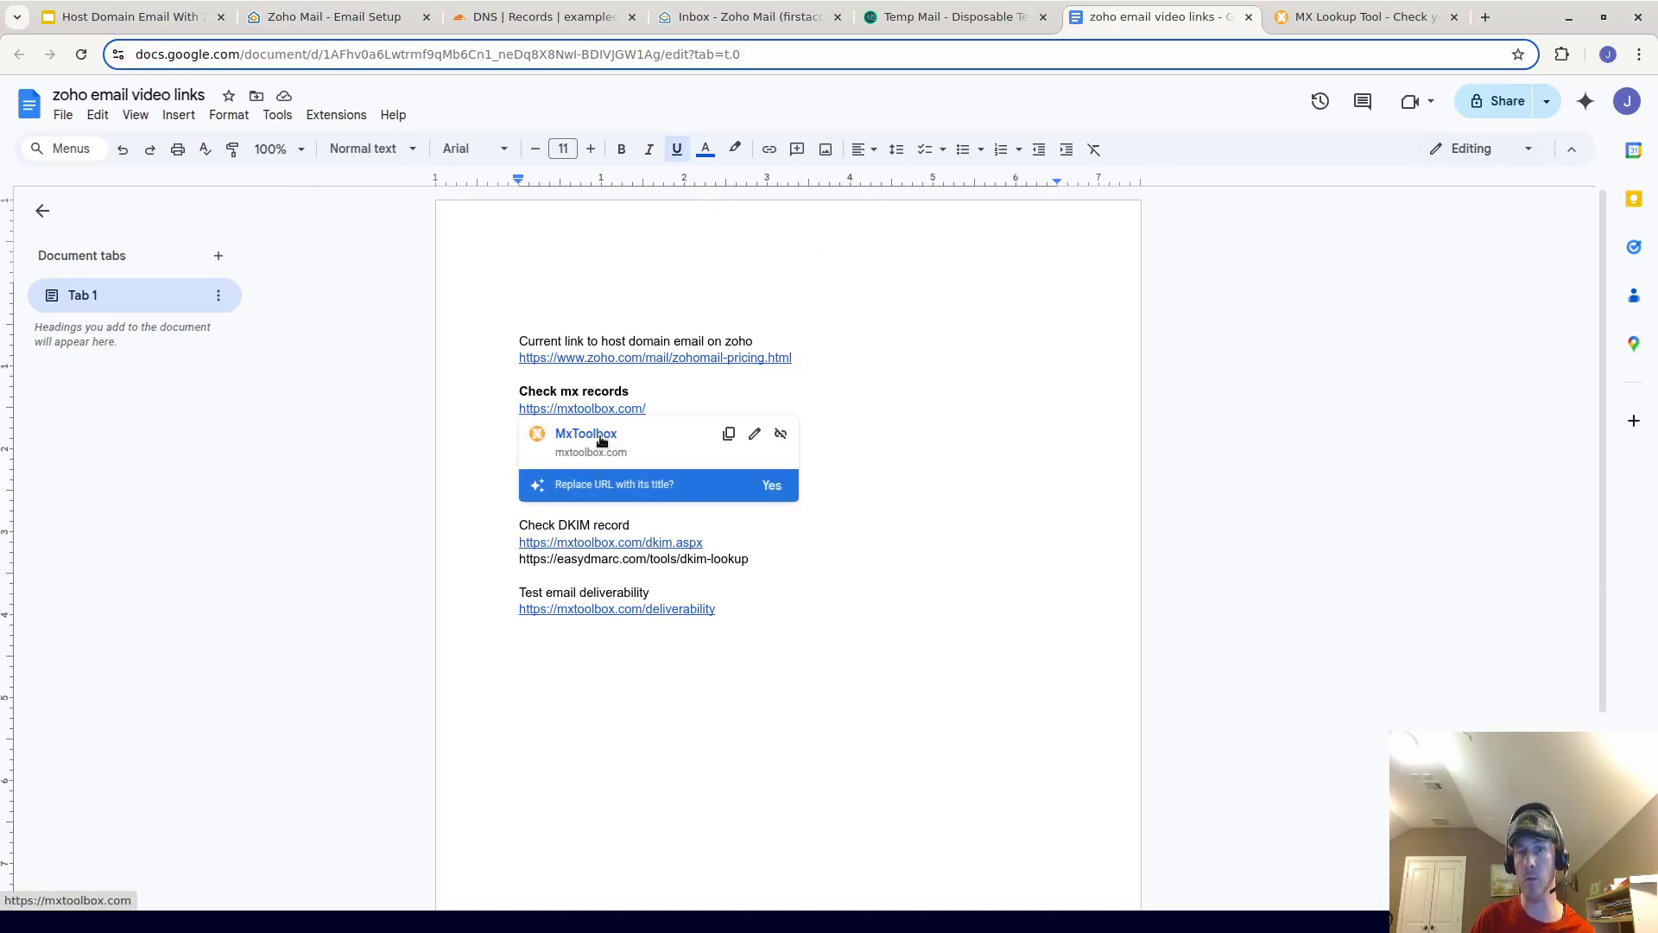
{"action": "left_click", "coordinate": [583, 435]}
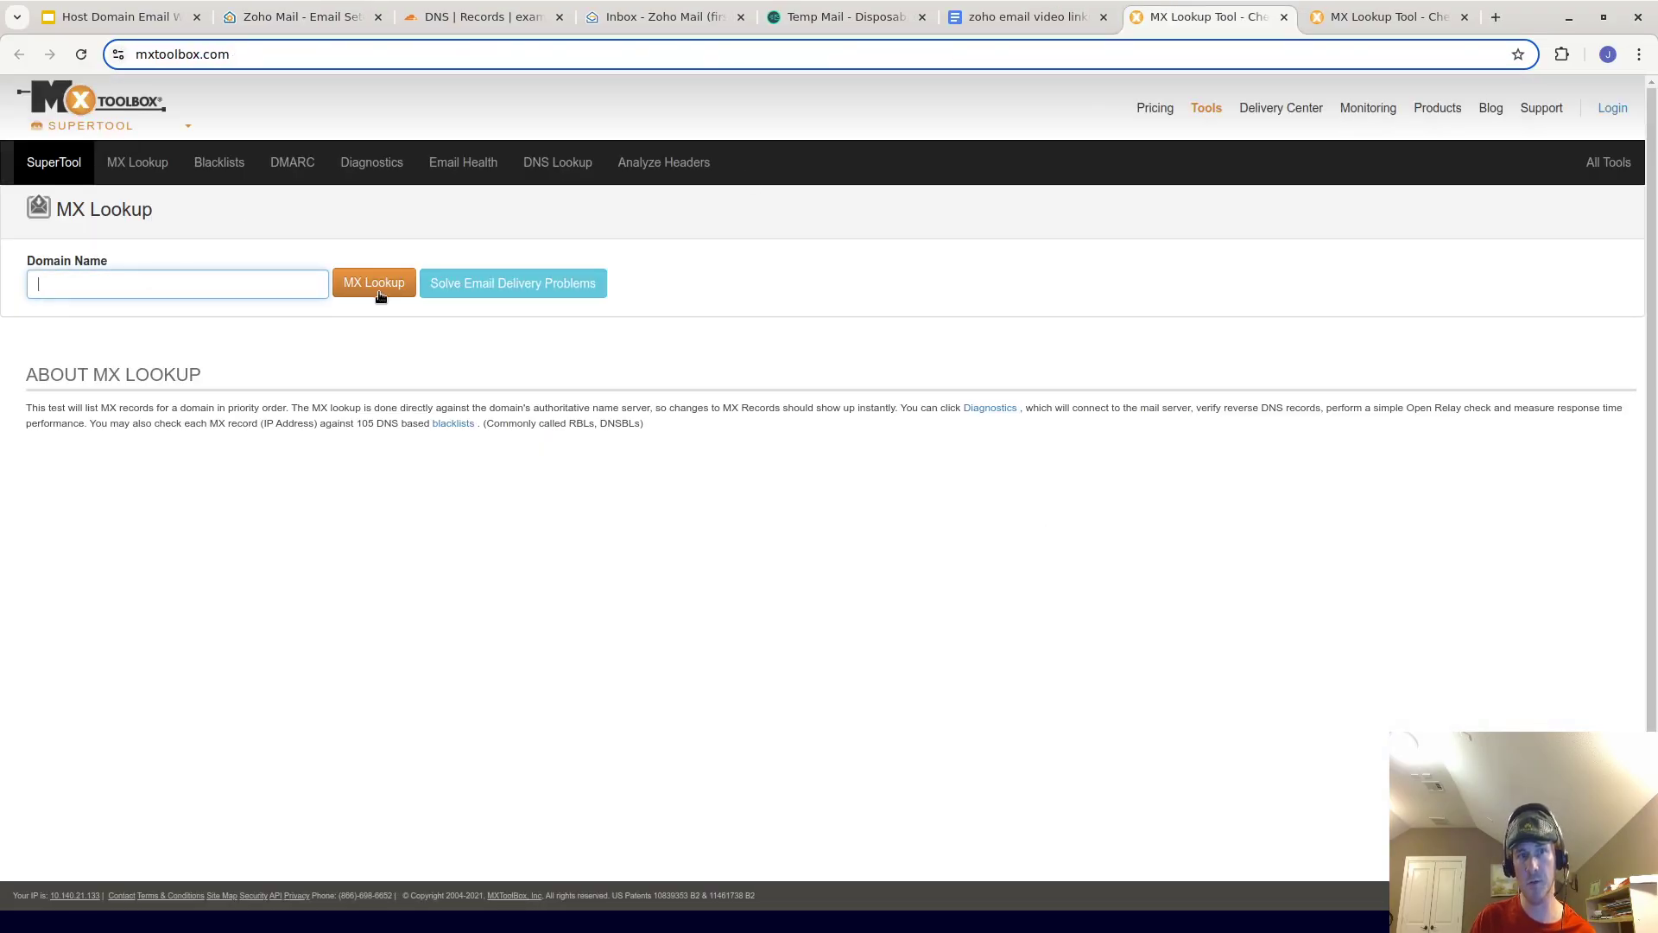
{"action": "key", "text": "ctrl+v"}
{"action": "left_click", "coordinate": [371, 284]}
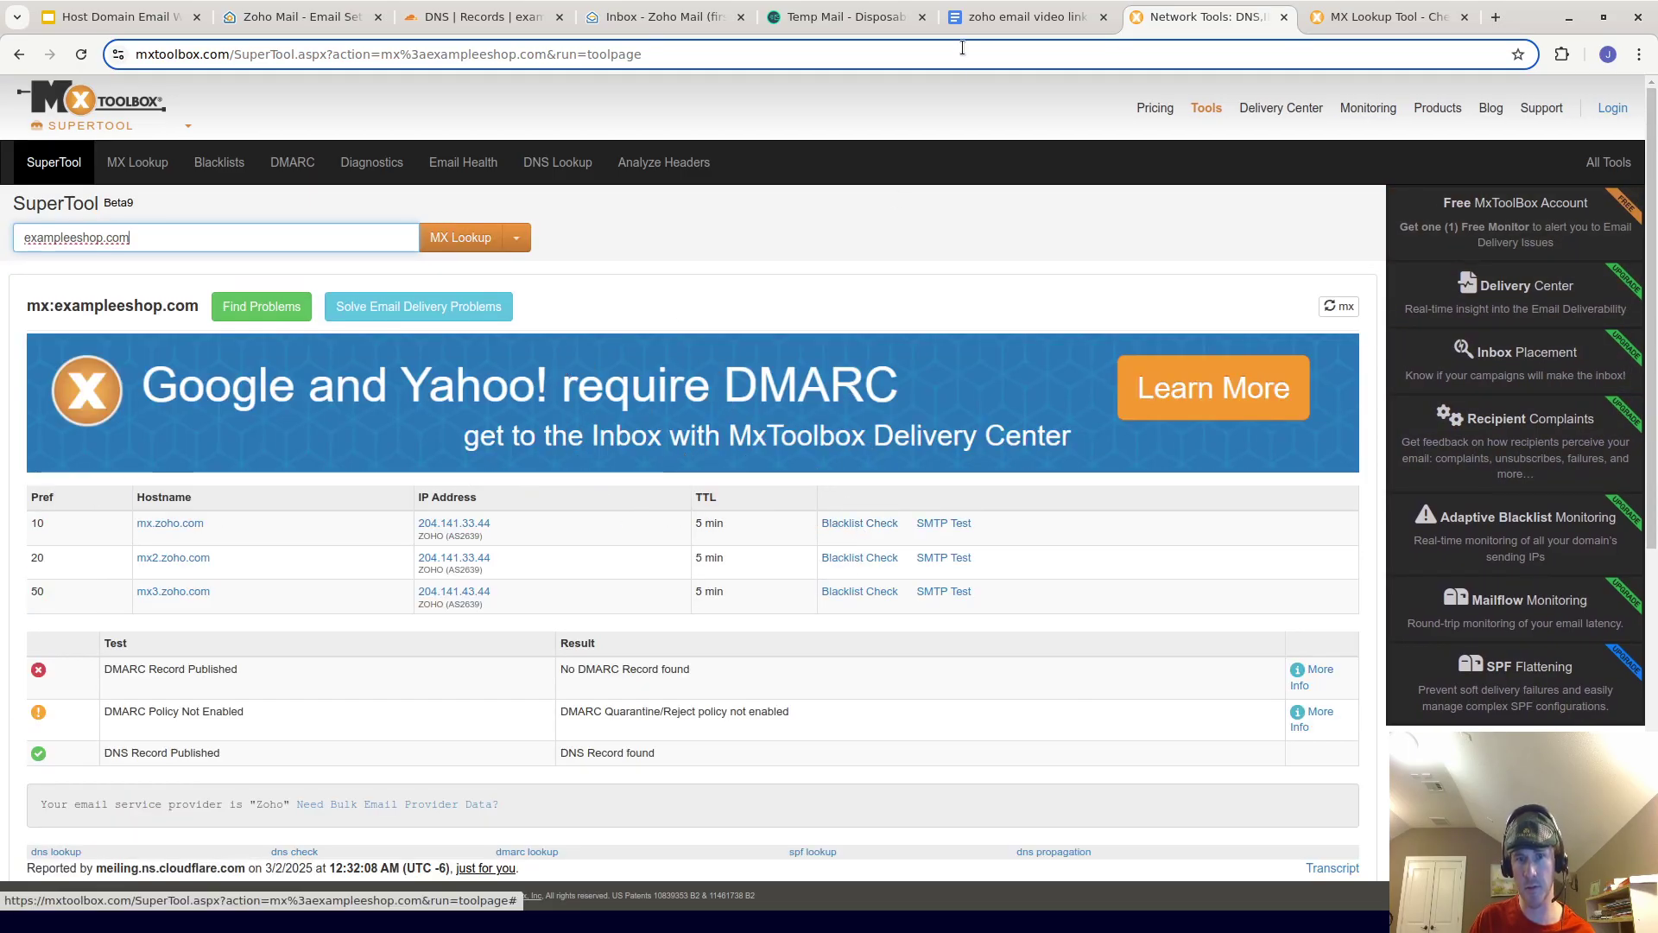
{"action": "left_click", "coordinate": [984, 17]}
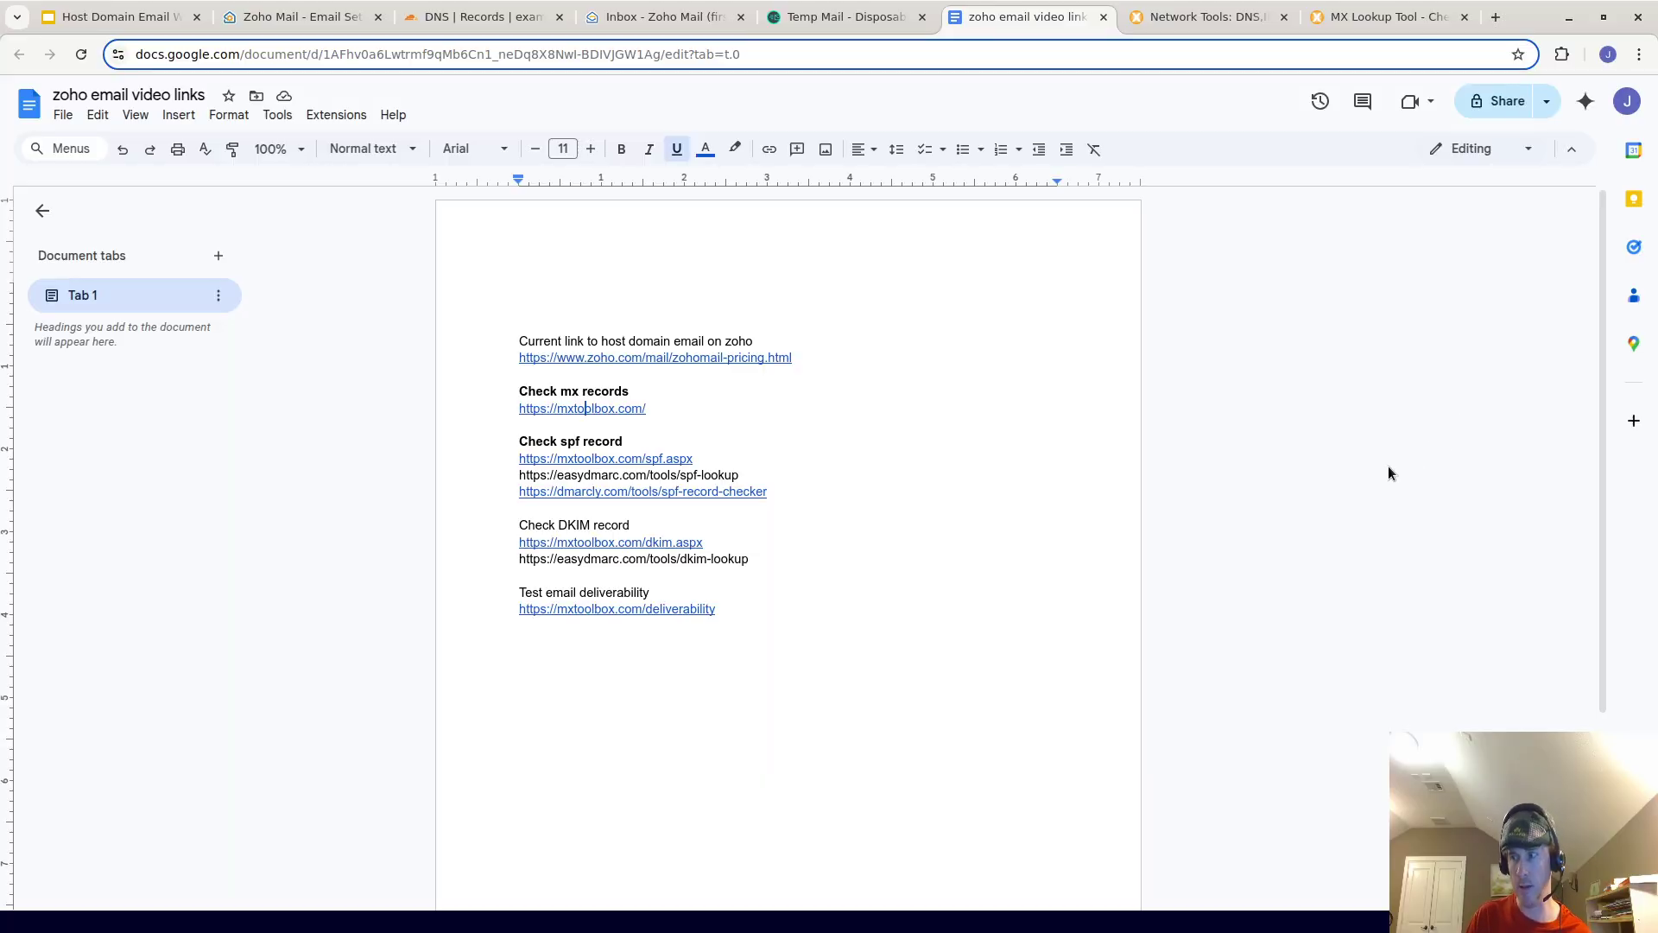
{"action": "left_click", "coordinate": [922, 681]}
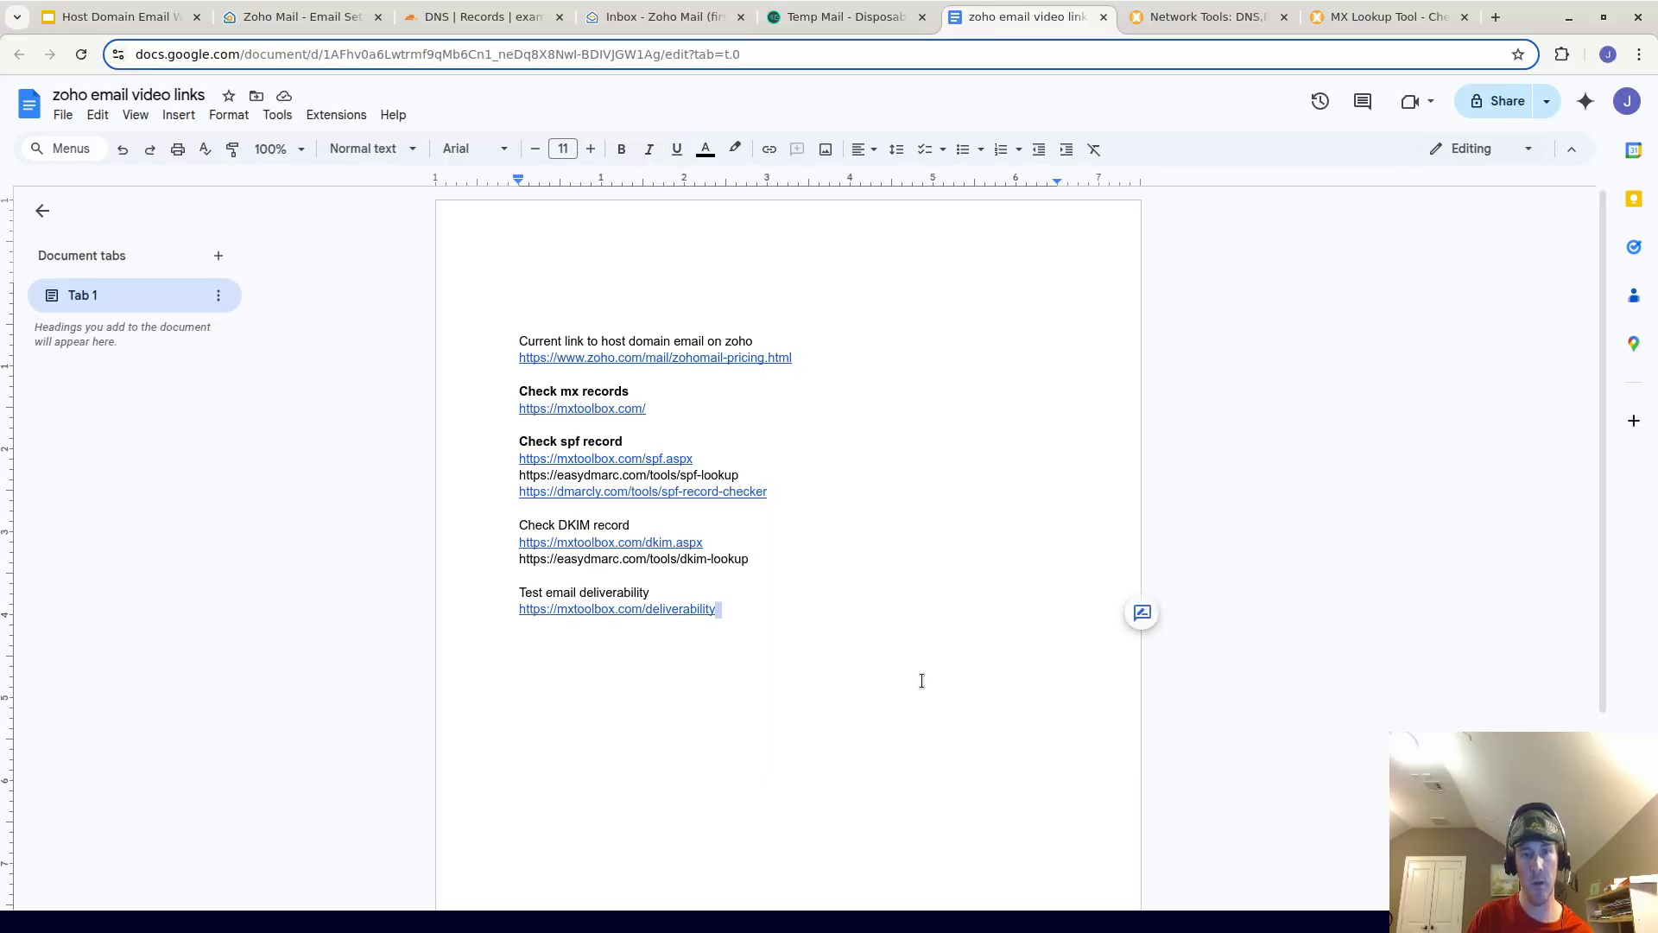